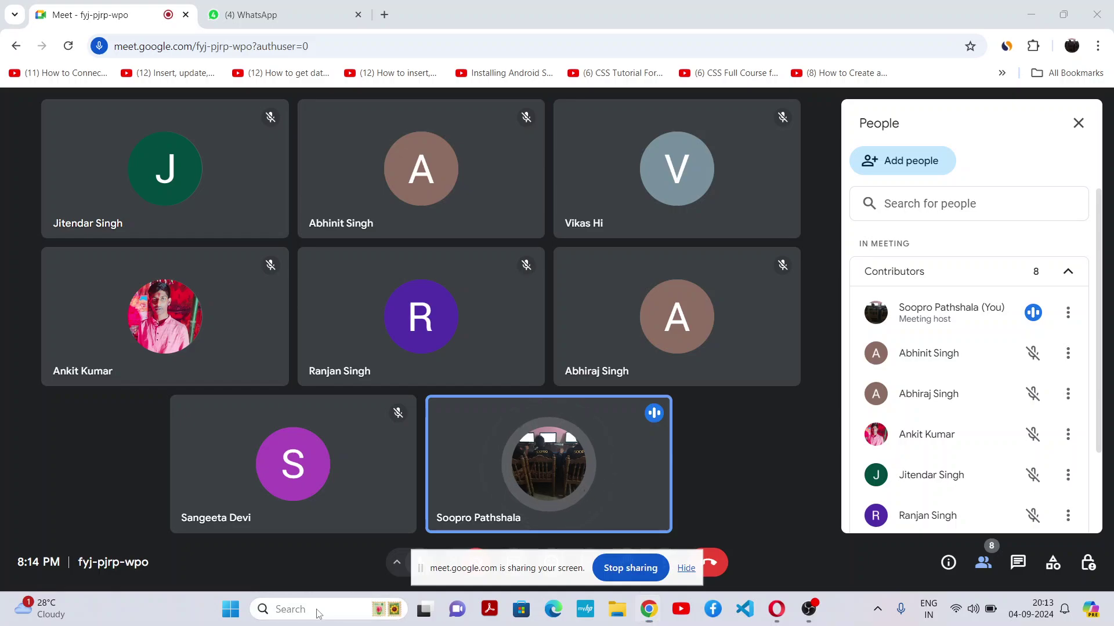
Open File Explorer from the taskbar search box
click(317, 609)
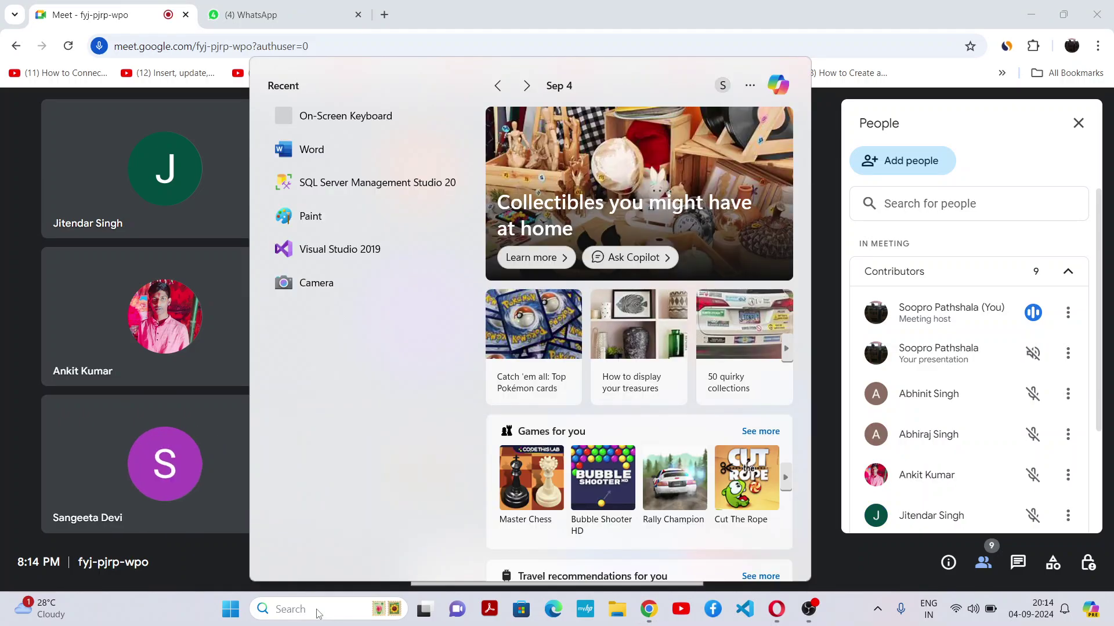
key(super+e)
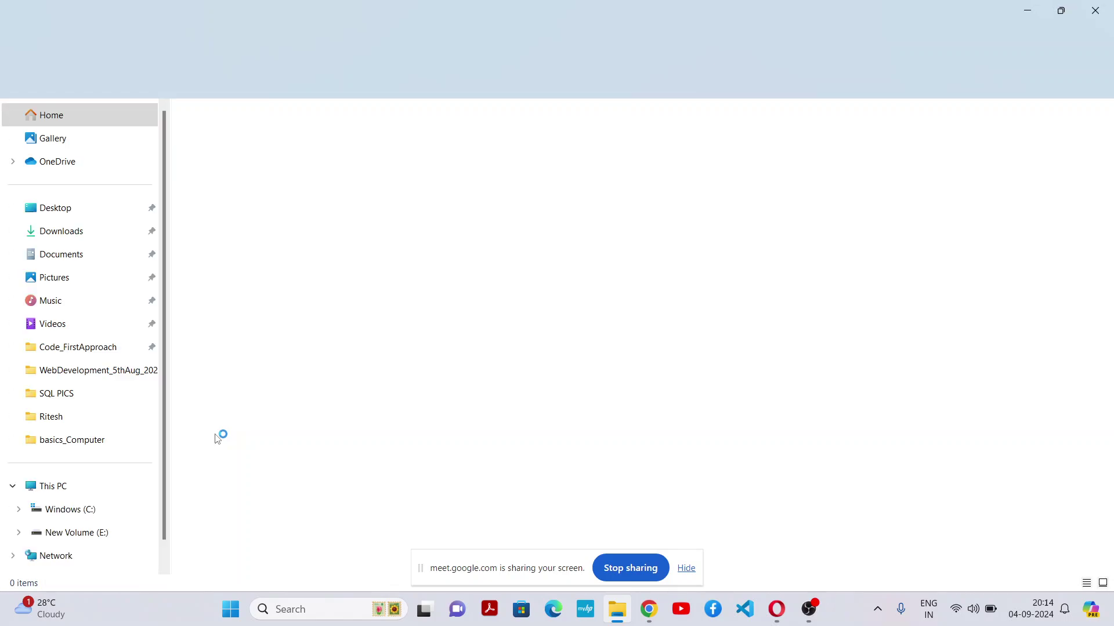
Open RegForm.docx from the E:\Ritesh\MS Forms folder
click(113, 535)
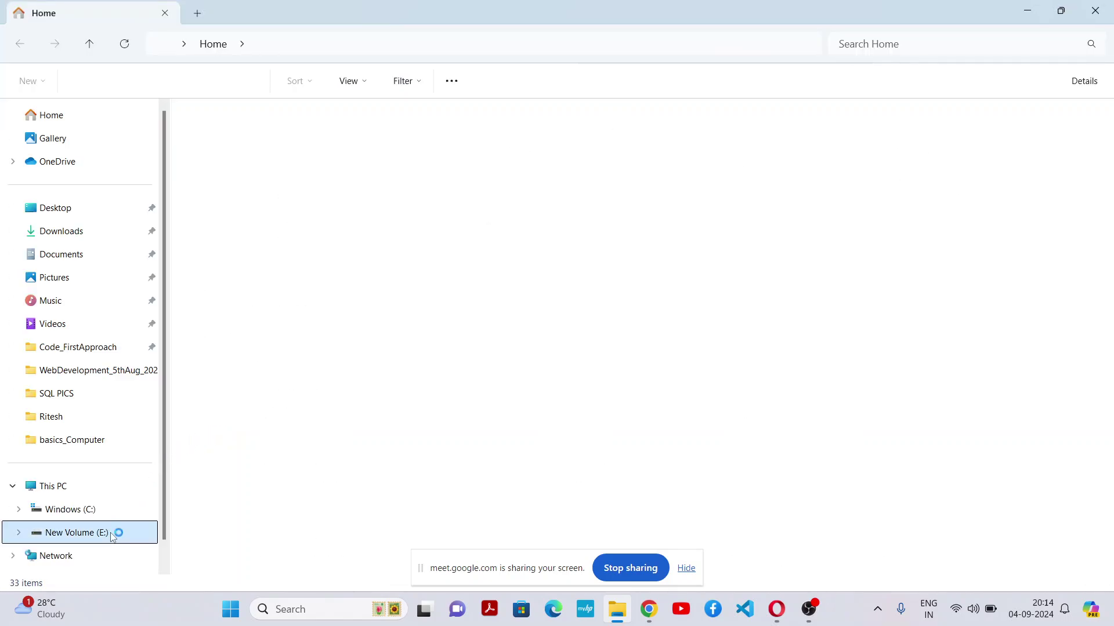
click(689, 570)
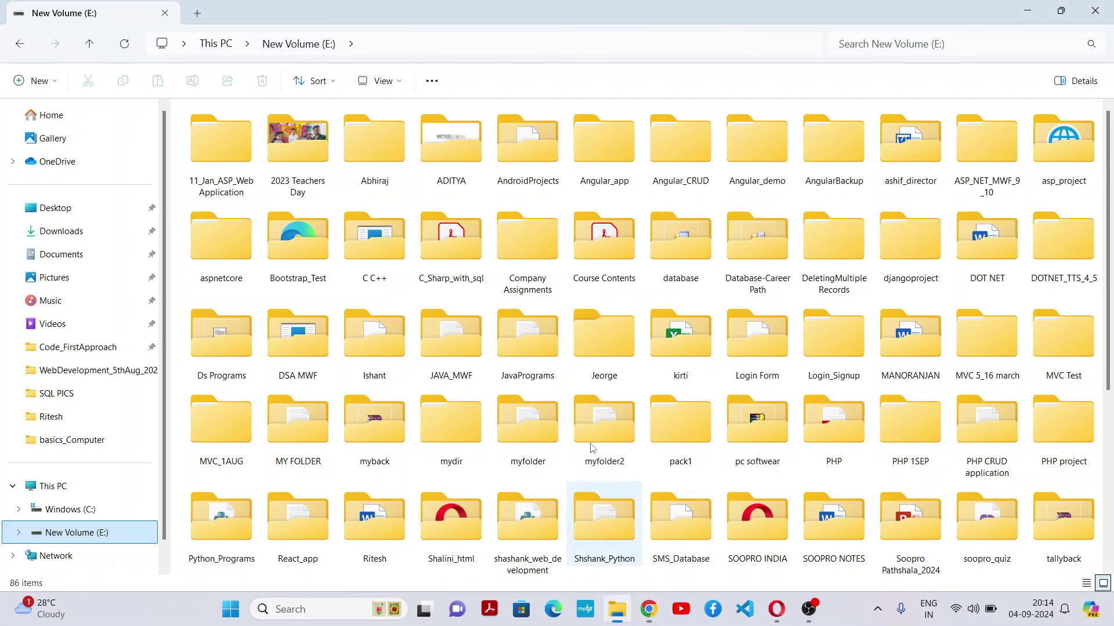
key(r)
scroll(569, 441, down, 5)
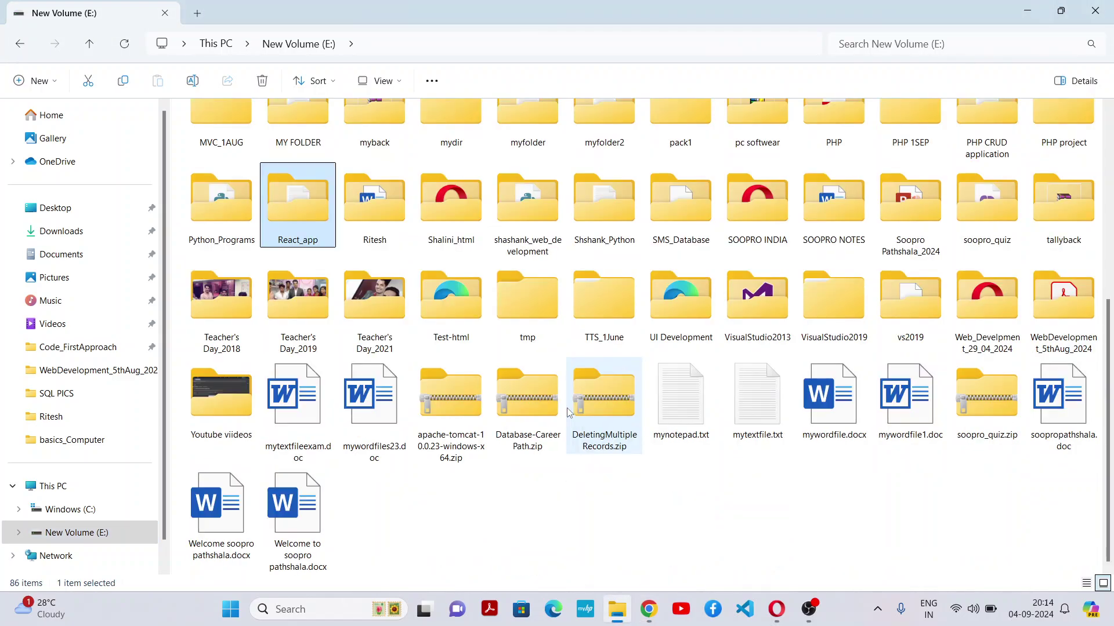
double_click(395, 217)
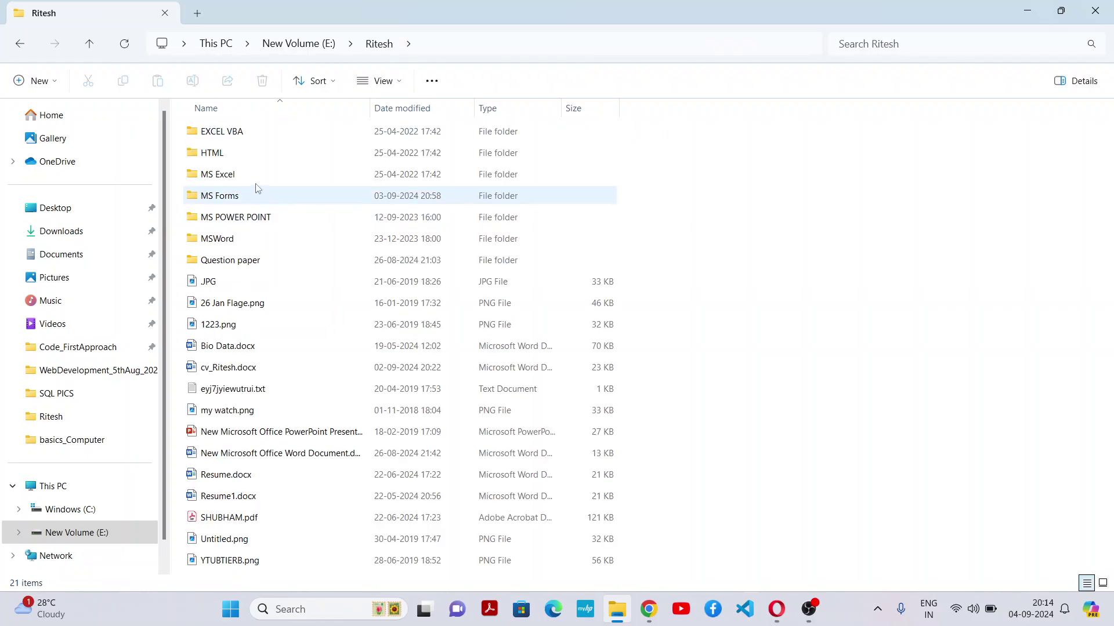
double_click(230, 196)
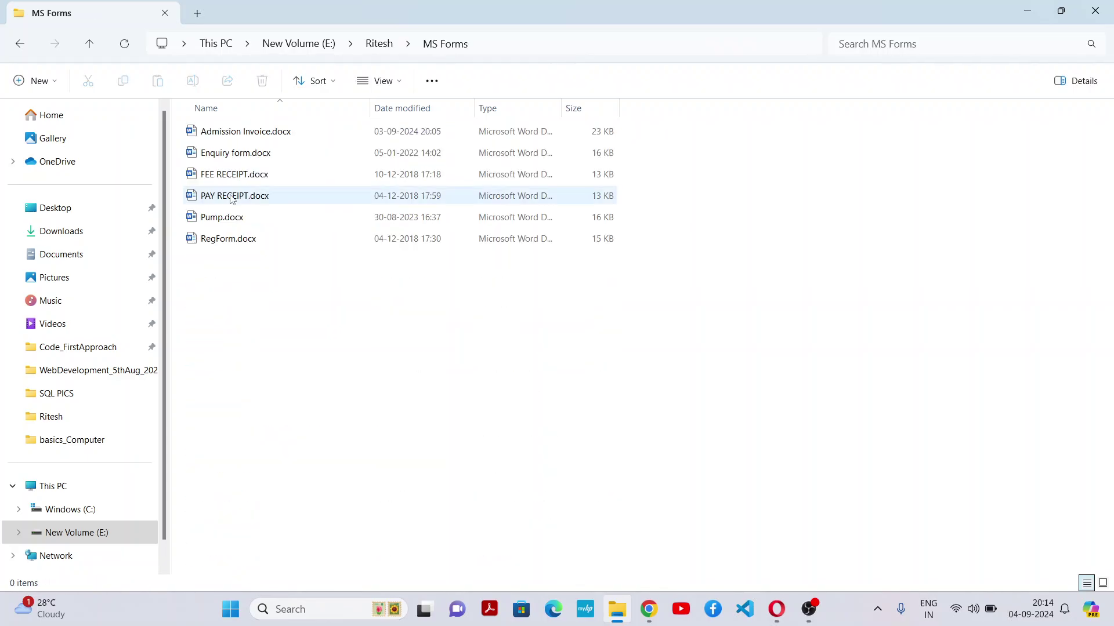
double_click(227, 243)
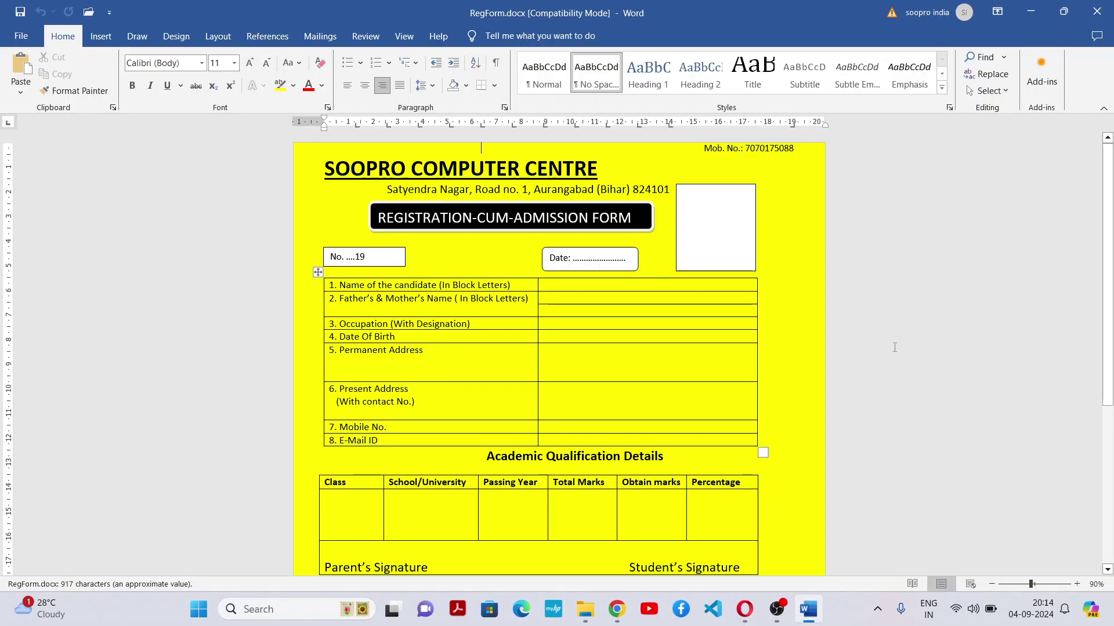
Scroll through the RegForm form down to the For Office Use Only receipt slip
drag(1110, 232, 1086, 413)
drag(1081, 474, 1111, 227)
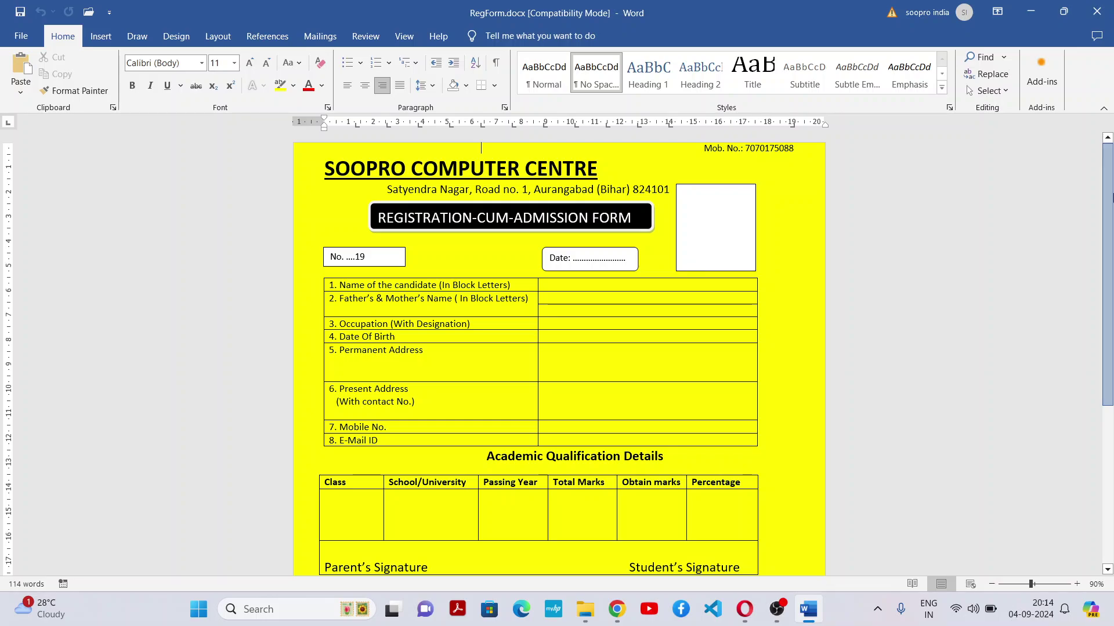
drag(1112, 197, 1112, 154)
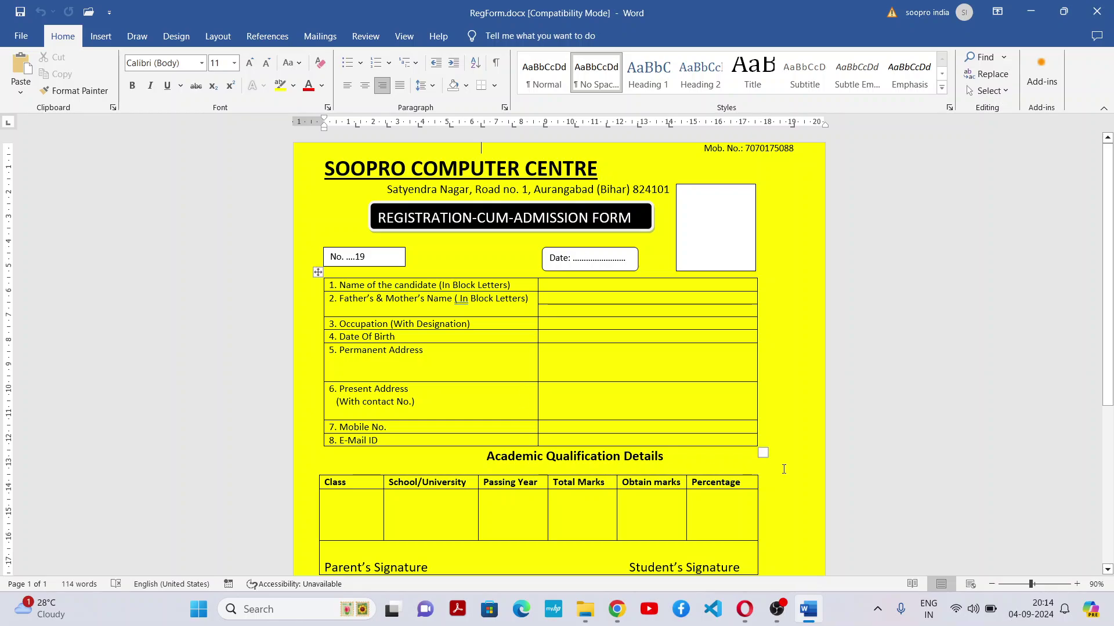
drag(1108, 339, 1082, 512)
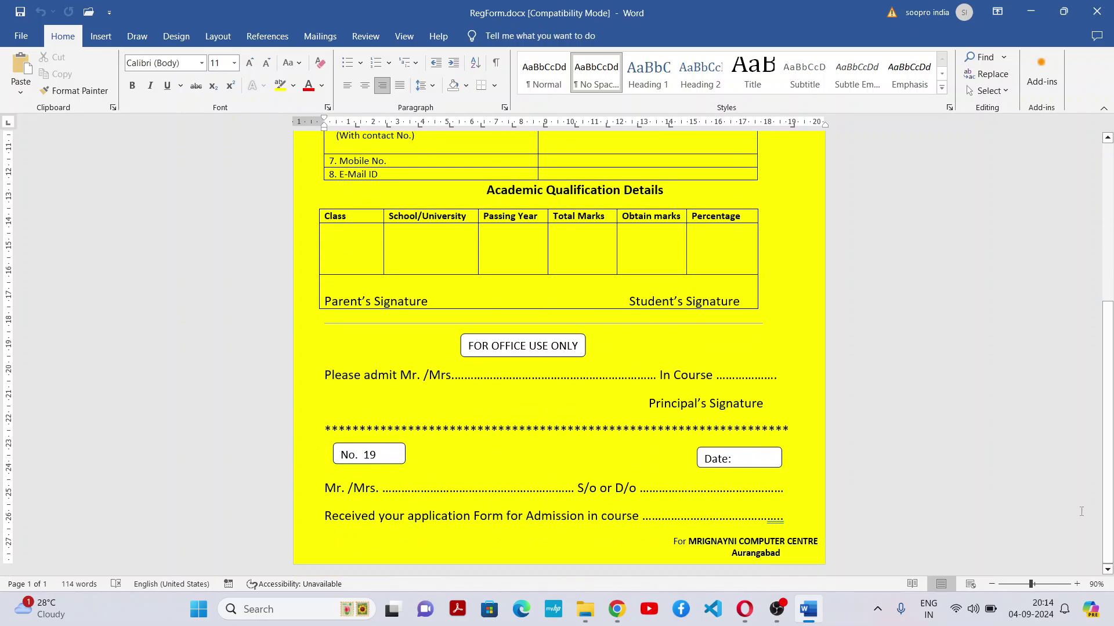
Change the receipt slip footer to 'For SOOPRO COMPUTER CENTRE' and restore down Word
click(738, 542)
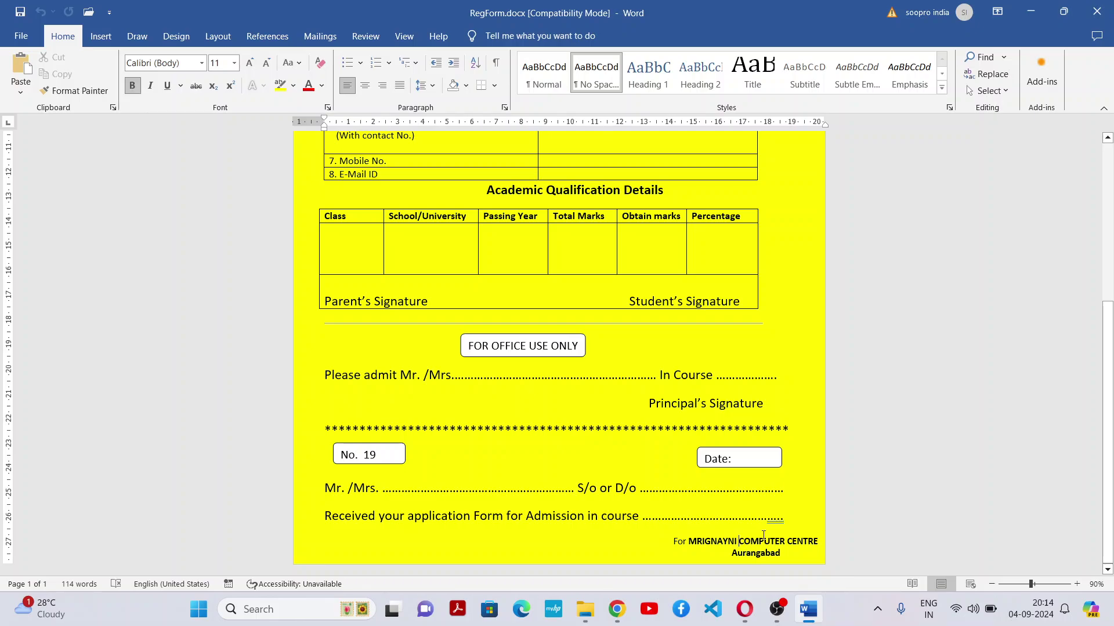
key(BackSpace)
key(BackSpace)
key(BackSpace)
key(BackSpace)
key(BackSpace)
key(BackSpace)
key(BackSpace)
key(BackSpace)
key(BackSpace)
key(BackSpace)
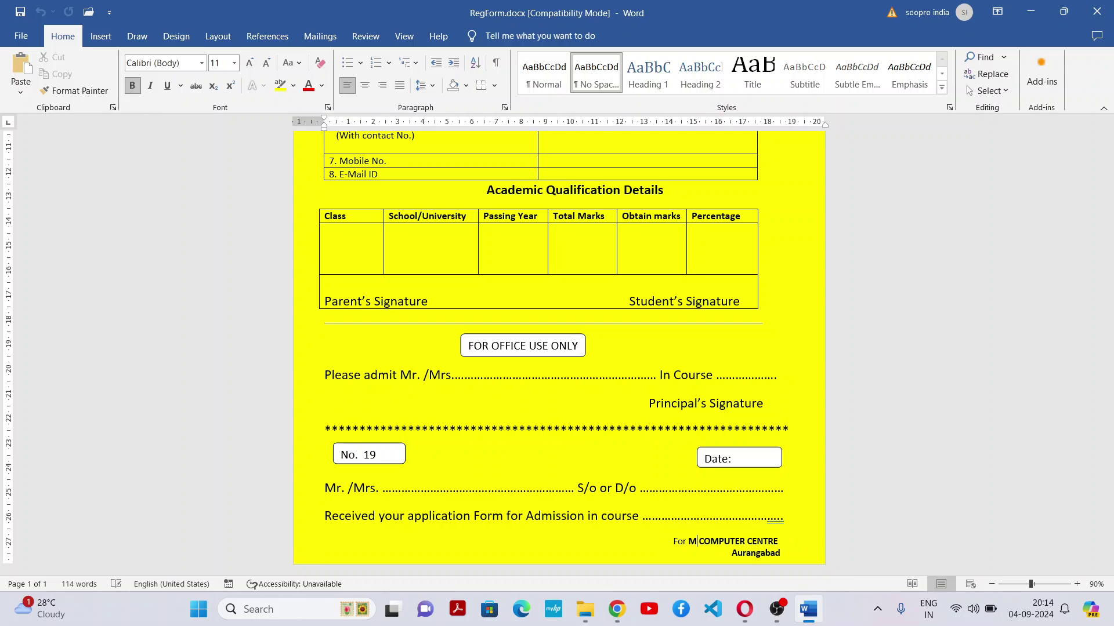
text(SOOPRO)
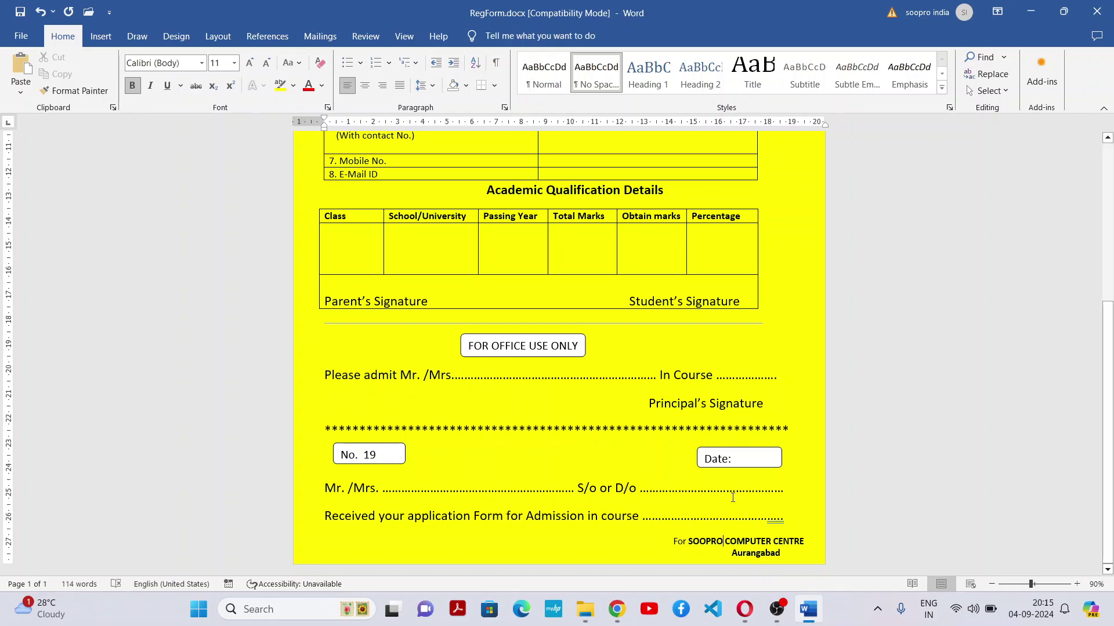
click(656, 391)
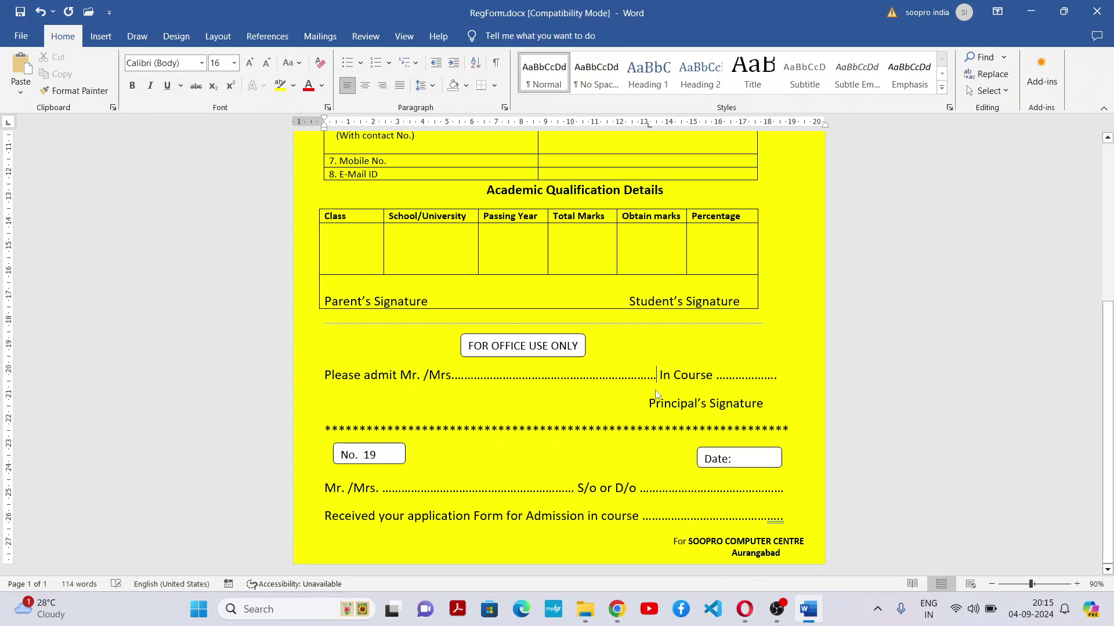
click(1061, 12)
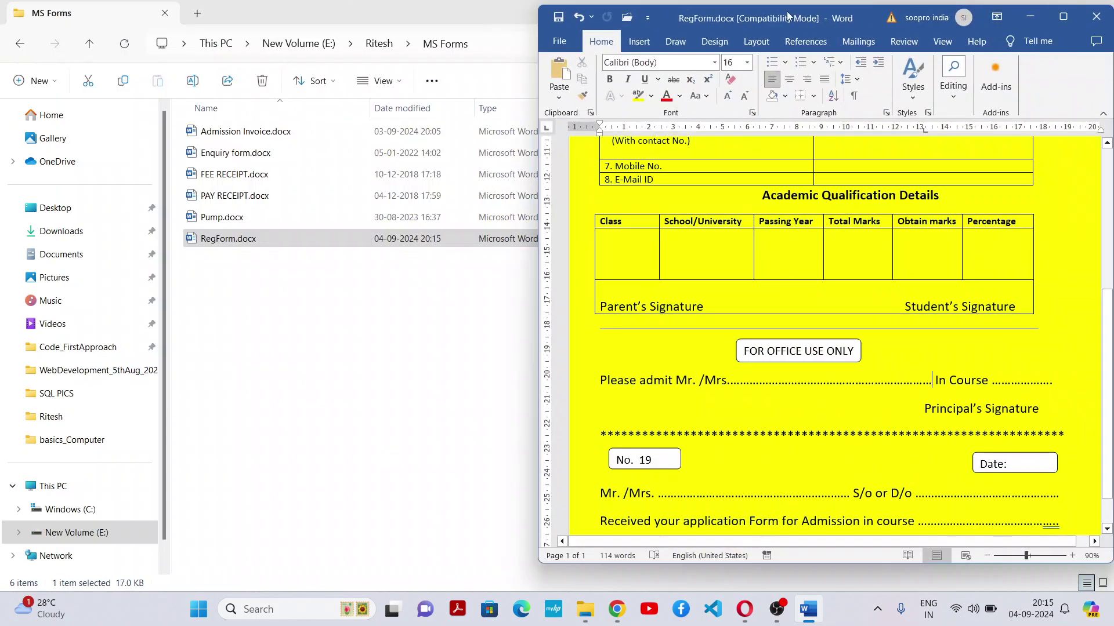
Tile RegForm.docx on the left half and a new blank document on the right
drag(791, 20, 237, 22)
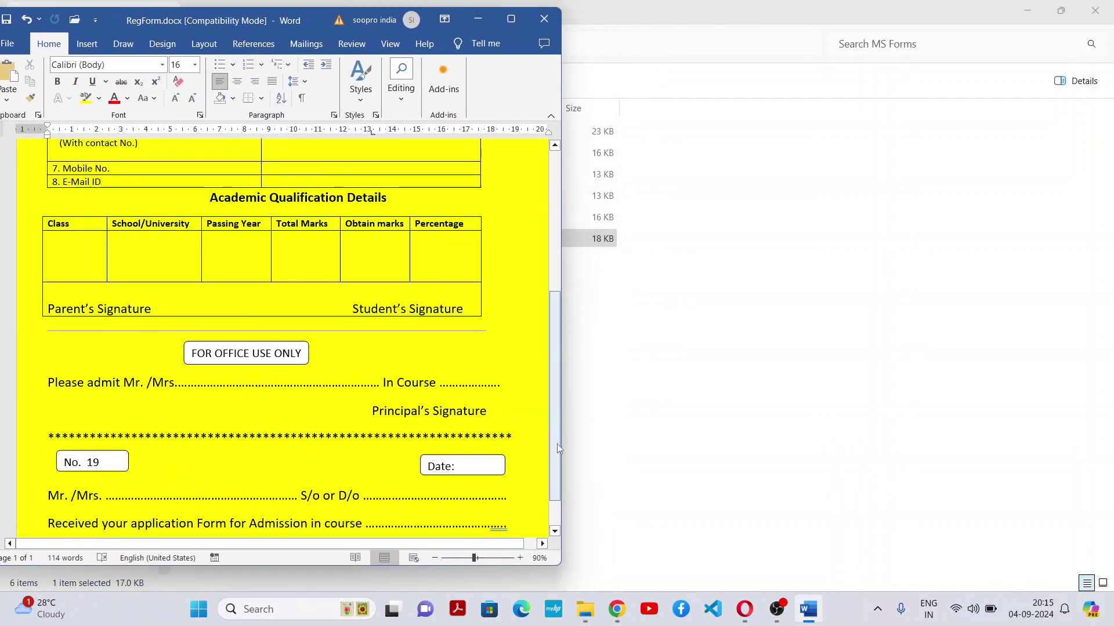
drag(557, 444, 552, 301)
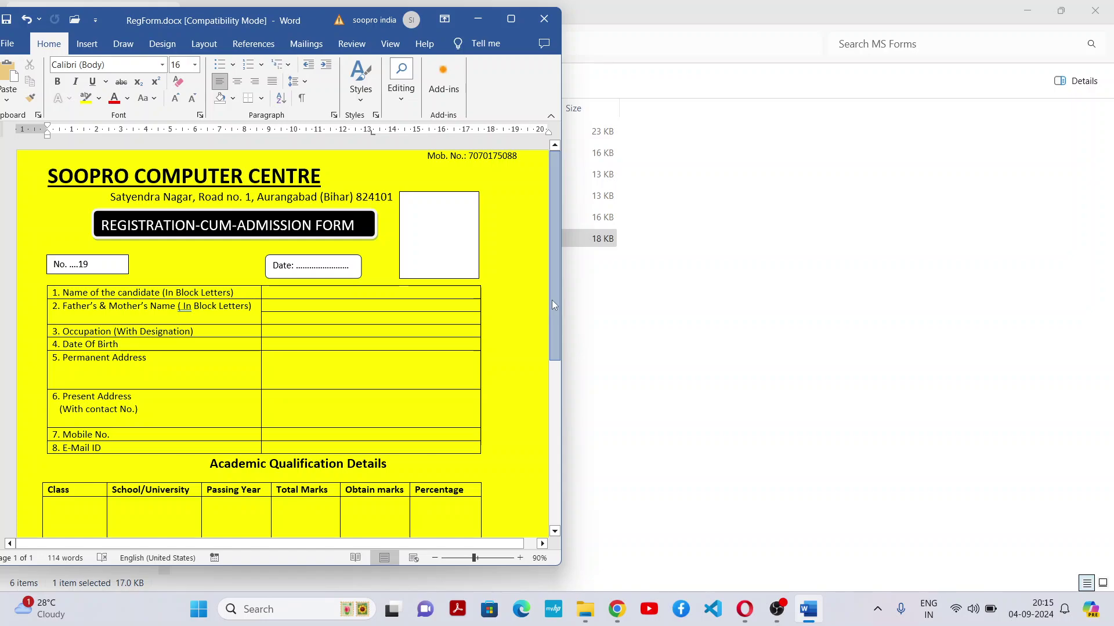
double_click(322, 569)
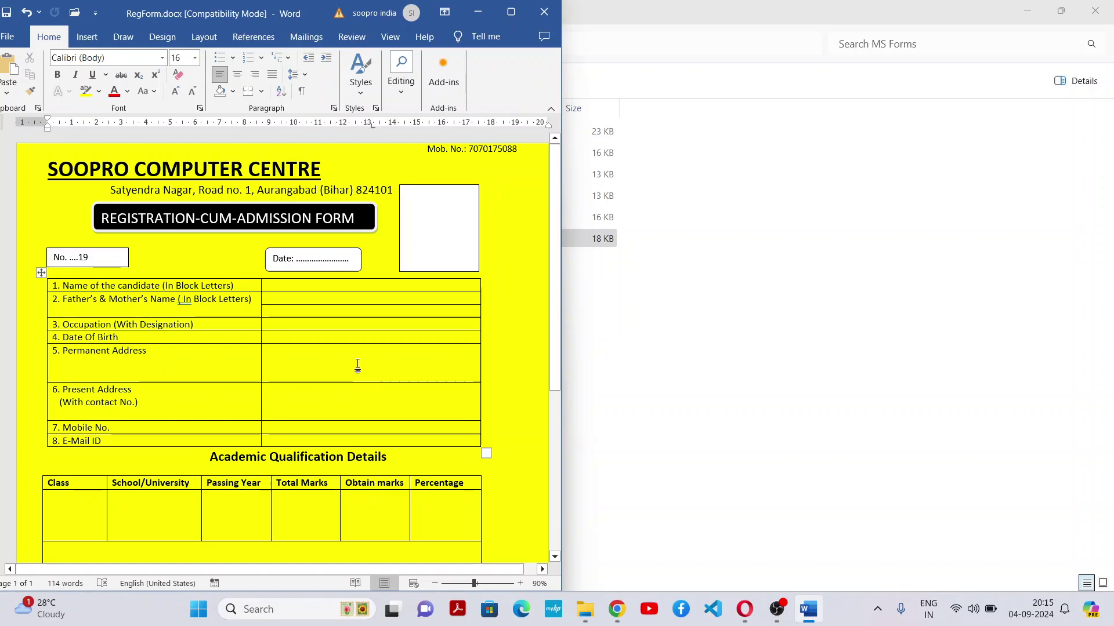
key(ctrl+n)
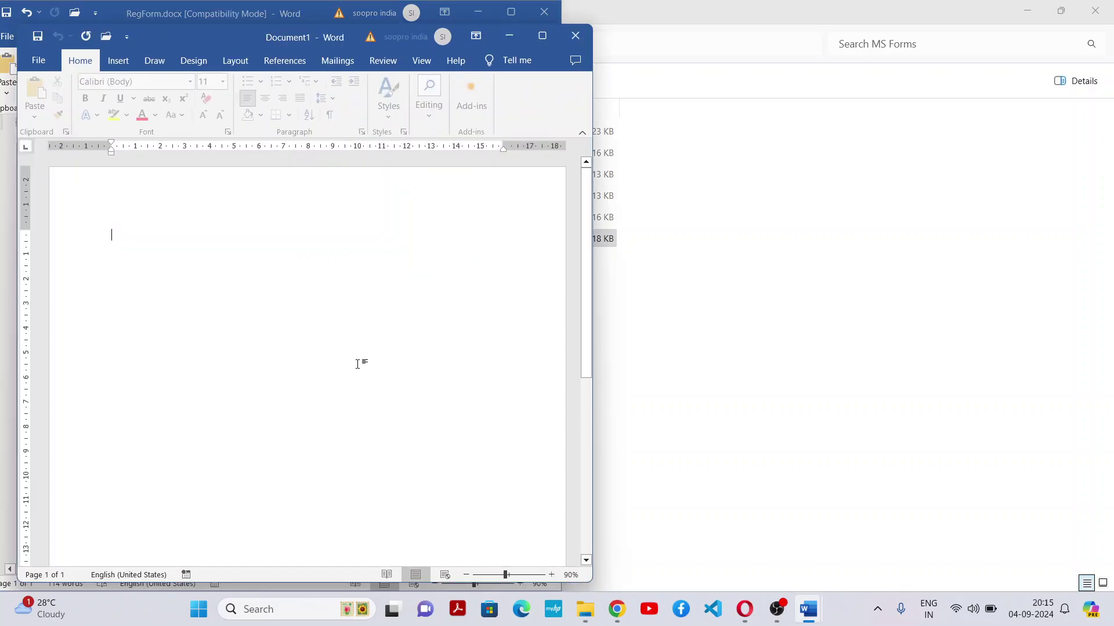
drag(180, 40, 719, 16)
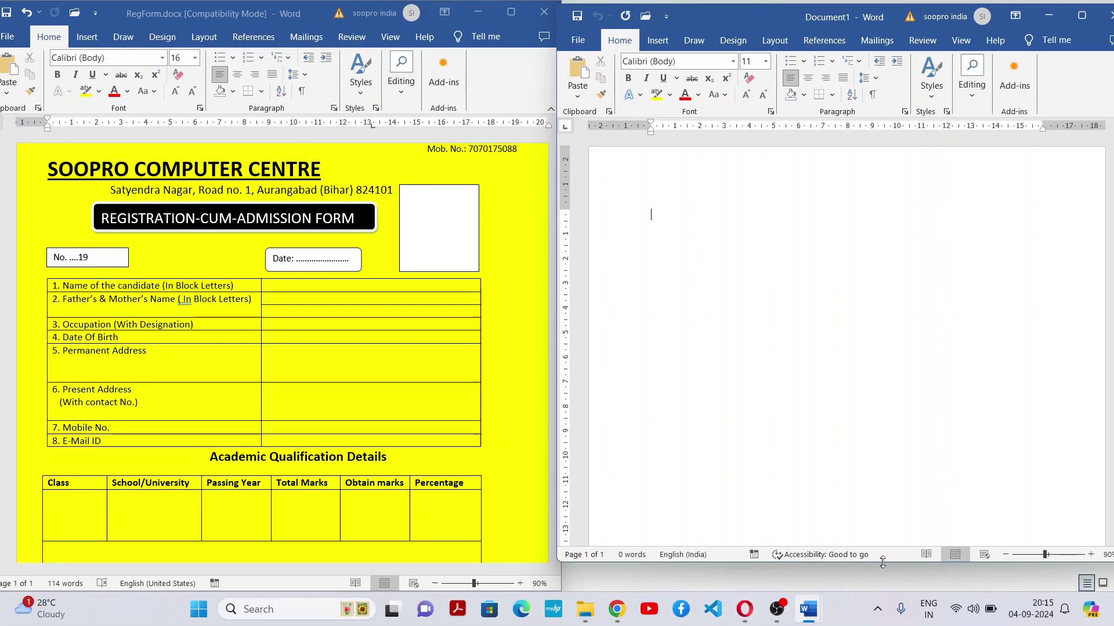
drag(882, 562, 888, 624)
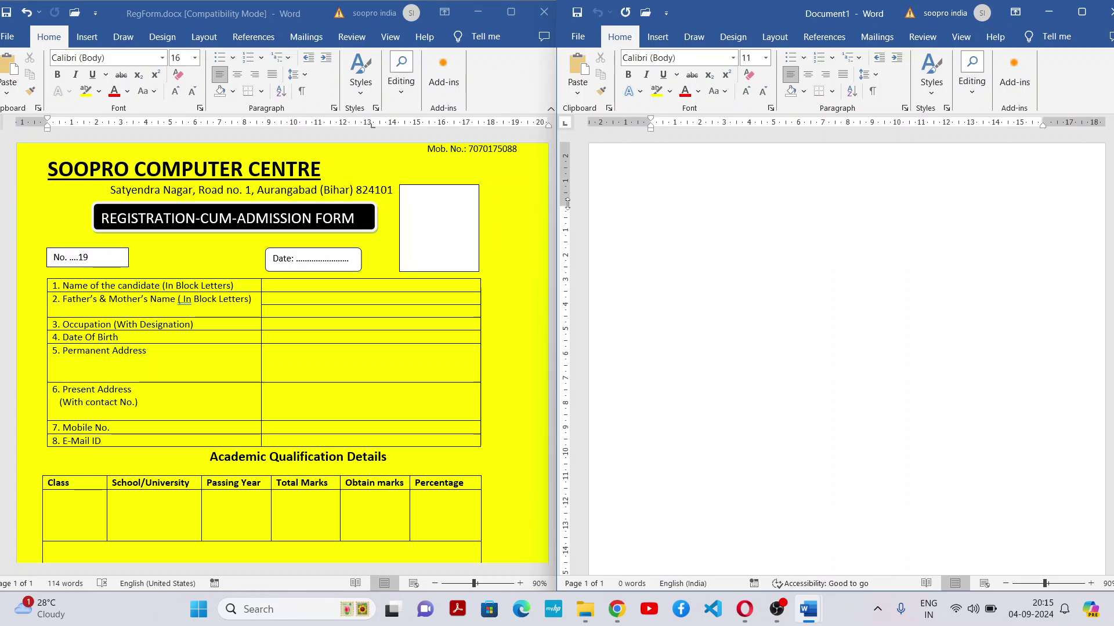
drag(565, 206, 583, 152)
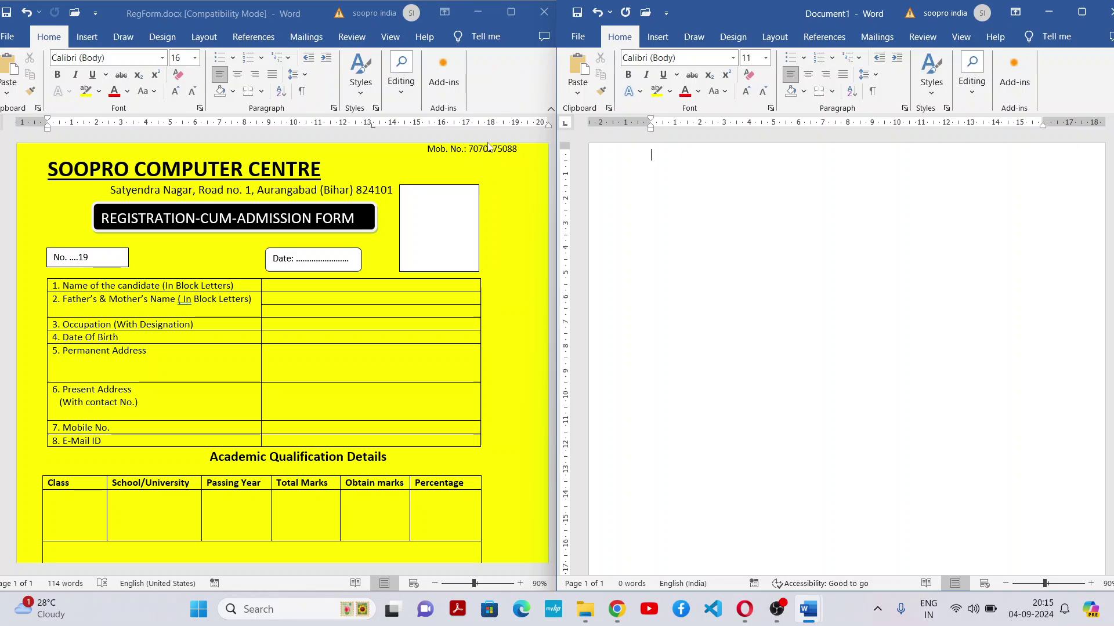
Type a right-aligned 'Mob. No.:' line with the centre's mobile number at Document1's top
click(827, 77)
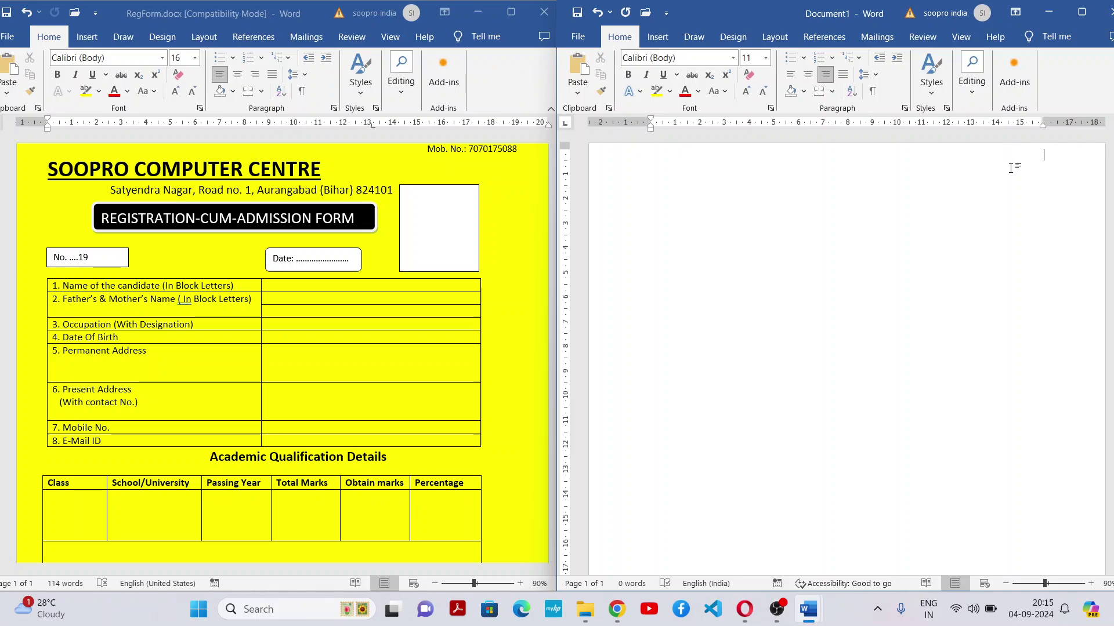
text(Mob)
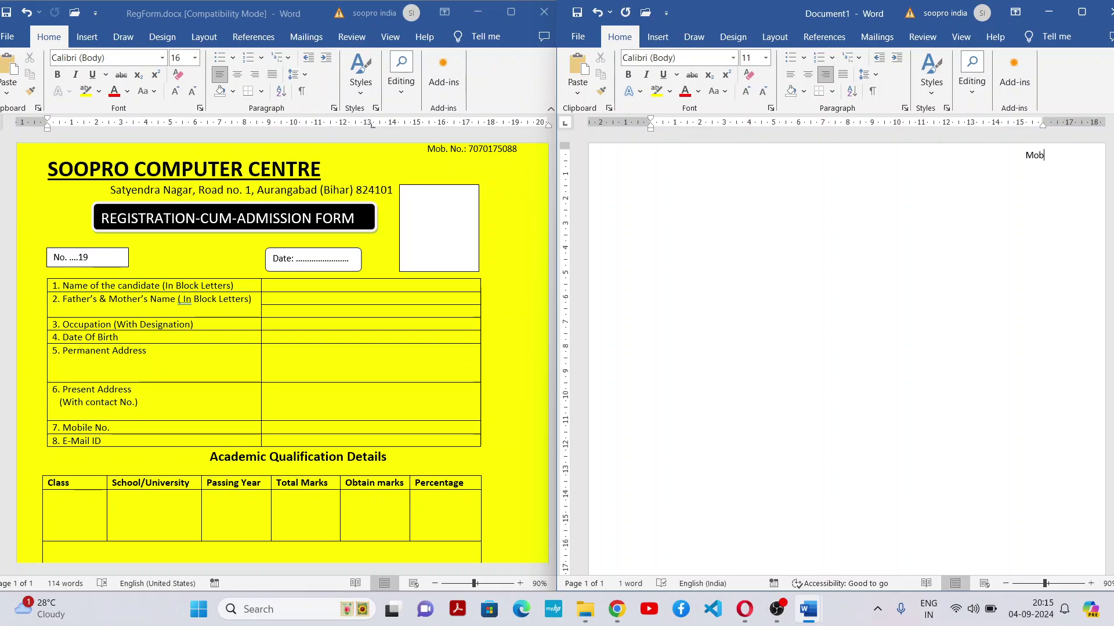
text(. No.:)
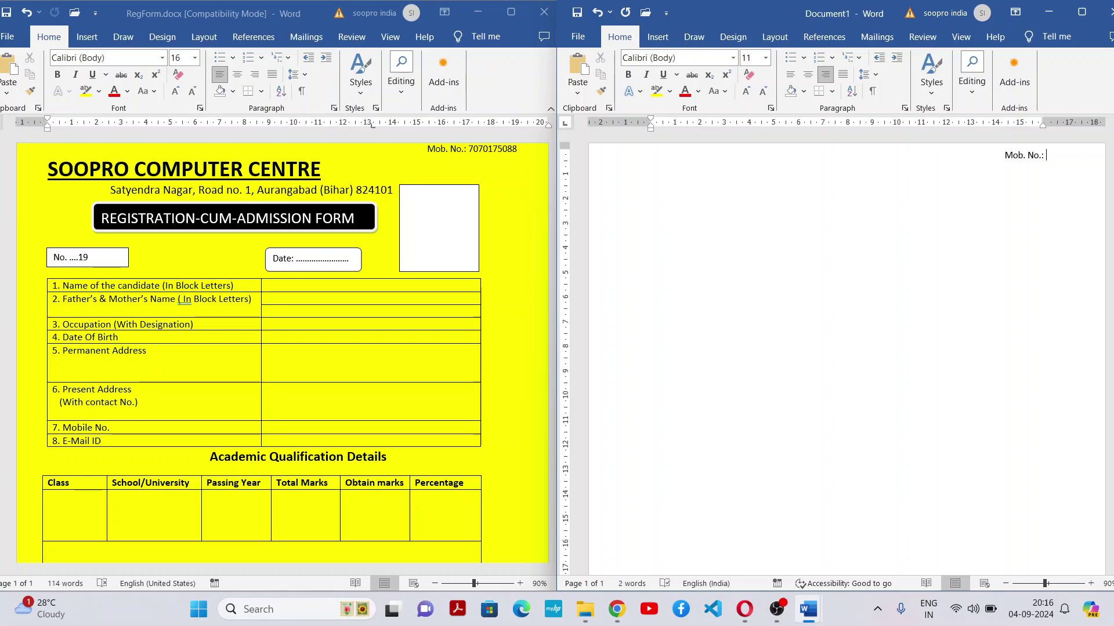
Give Document1 a yellow page colour and left-align the line below the mobile number
click(731, 38)
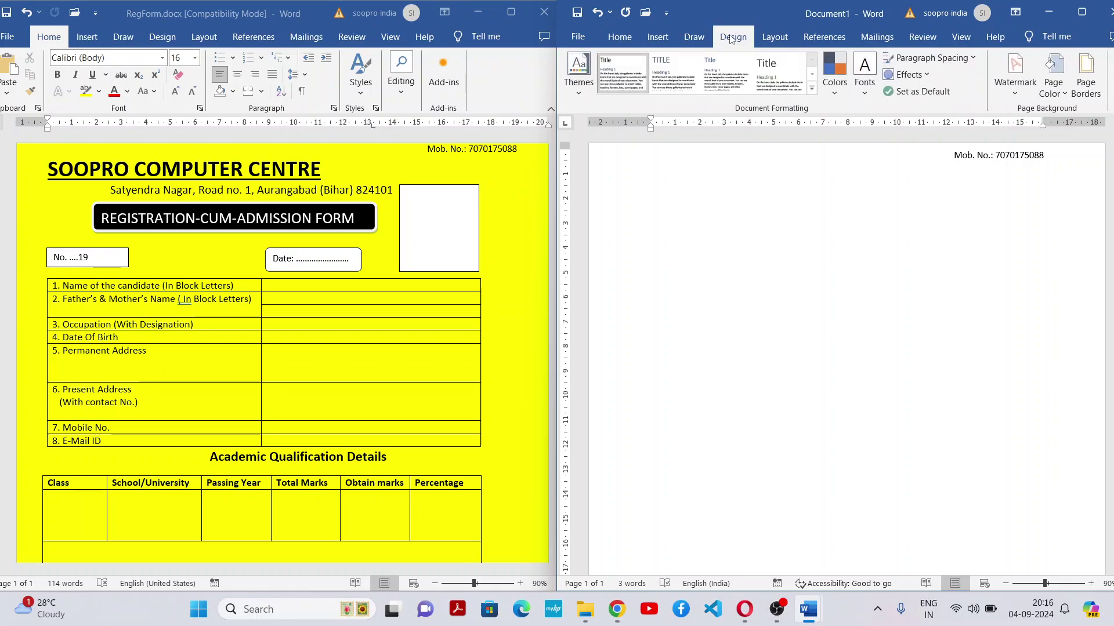
click(1066, 93)
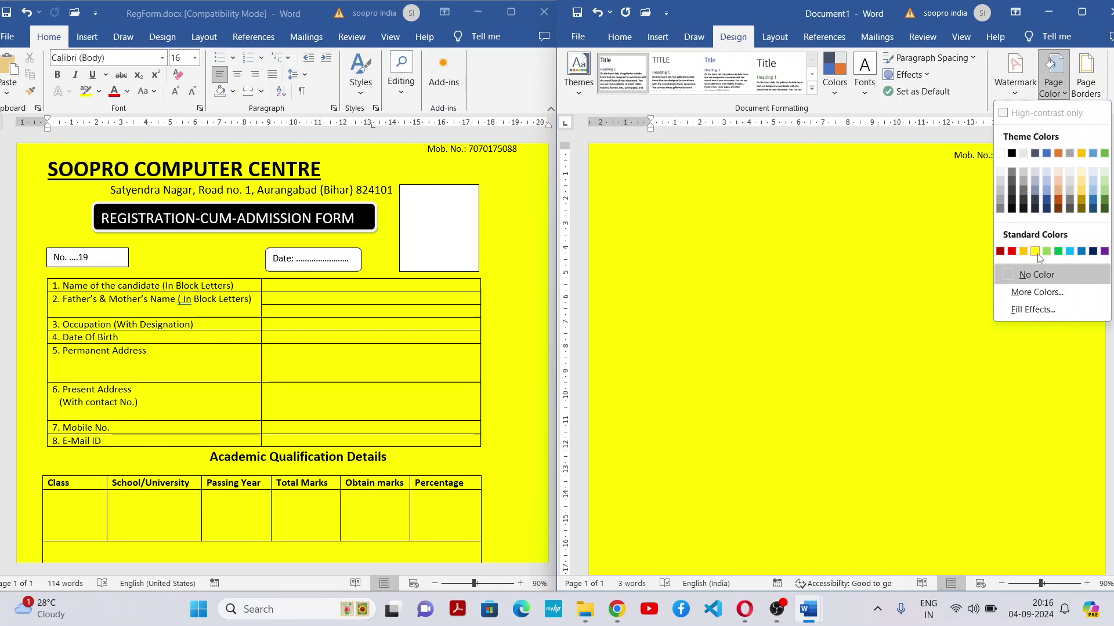
click(1035, 251)
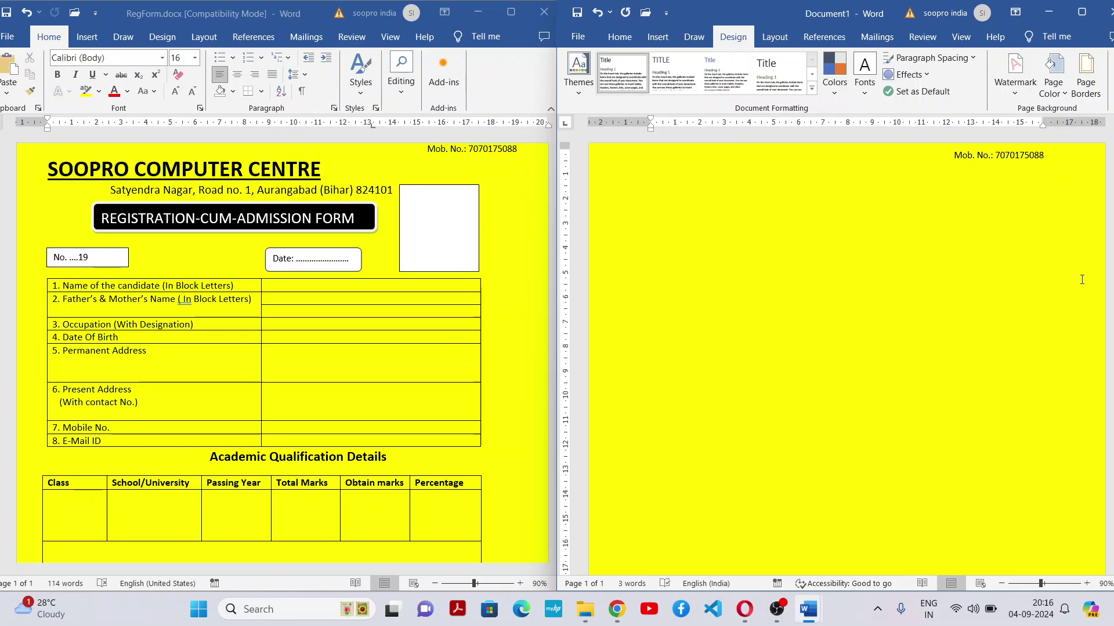
click(620, 38)
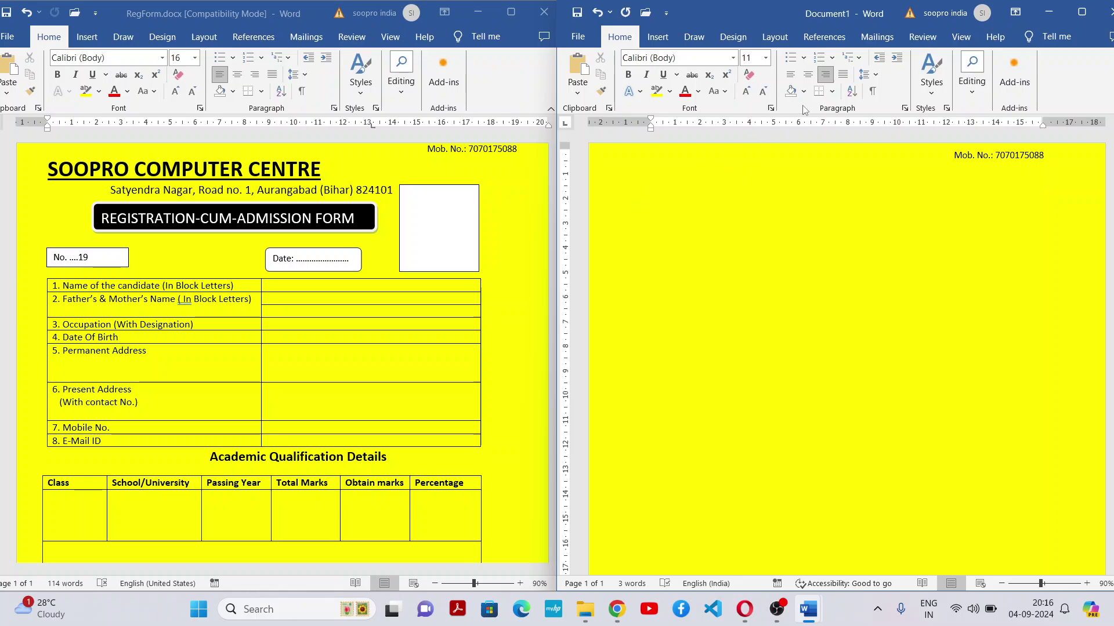
click(791, 76)
Type the heading 'SOOPRO PATHSSHALA', then centre it and make it bold
click(245, 171)
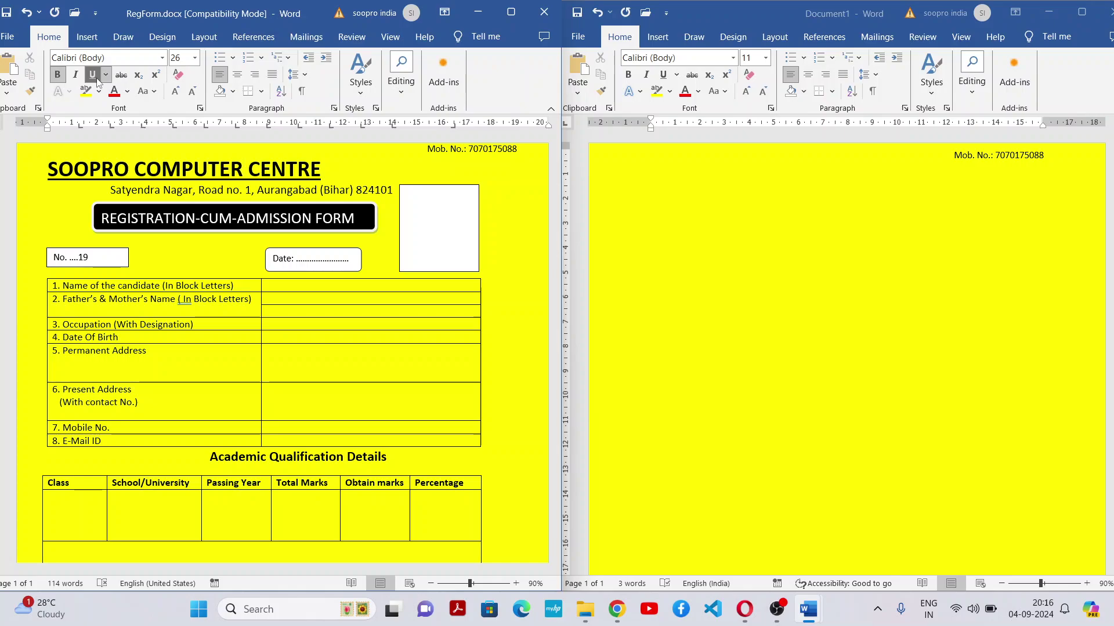
click(656, 179)
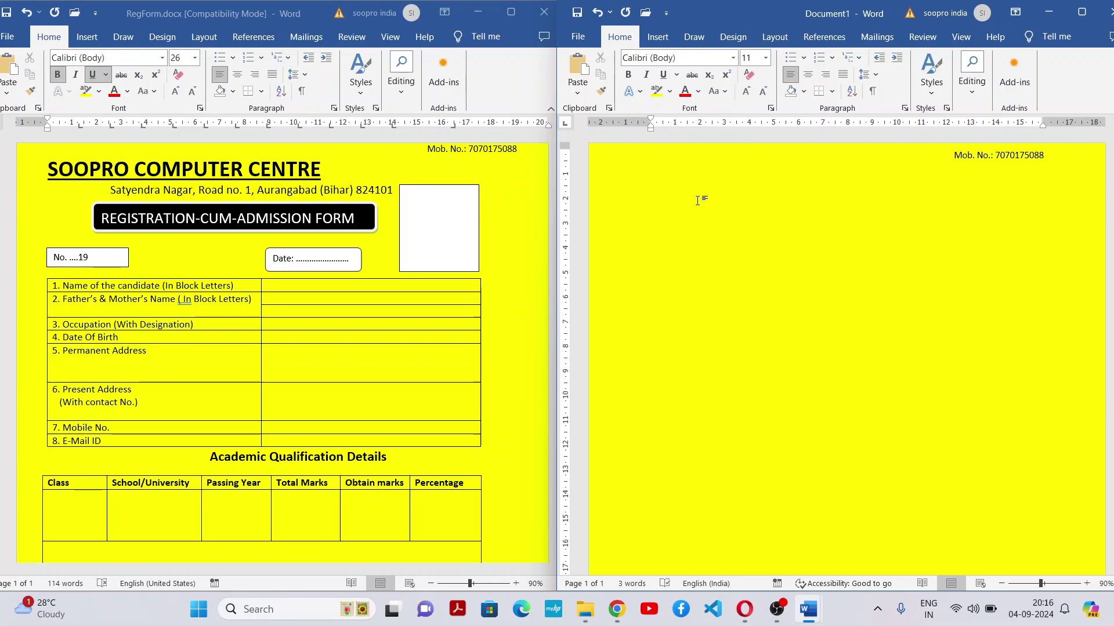
text(SOOPRO PATHSSHALA)
key(shift+Home)
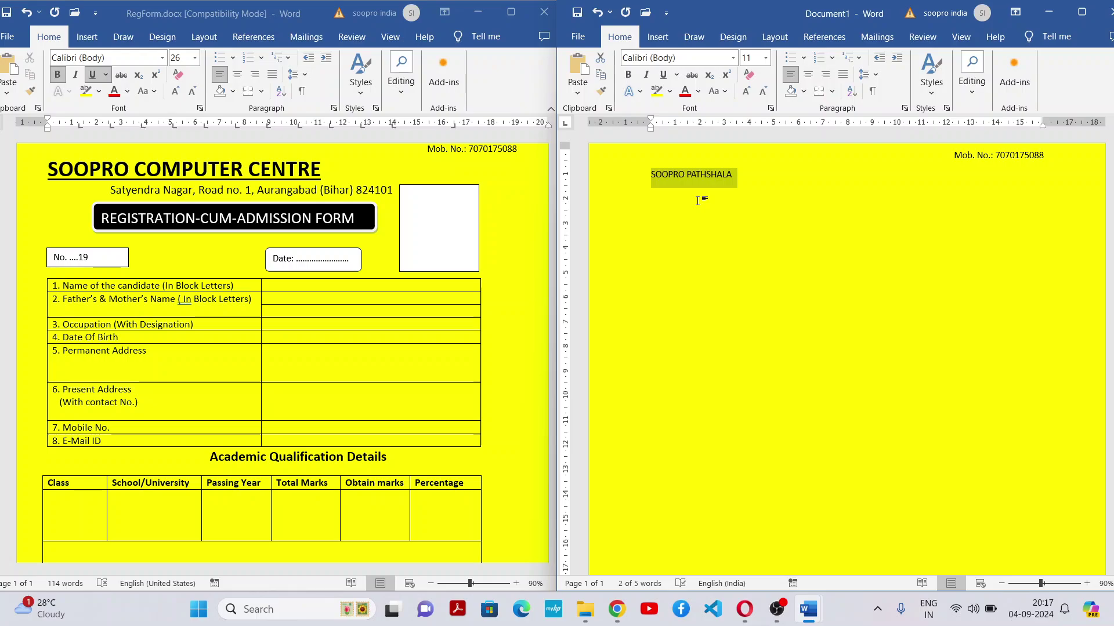
click(806, 78)
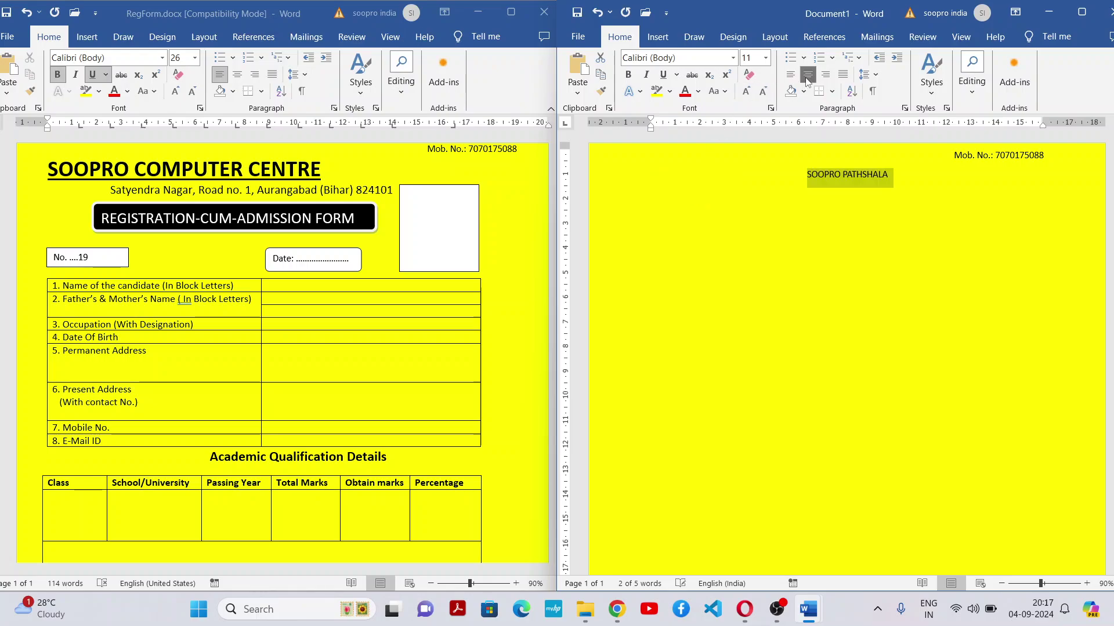
click(634, 74)
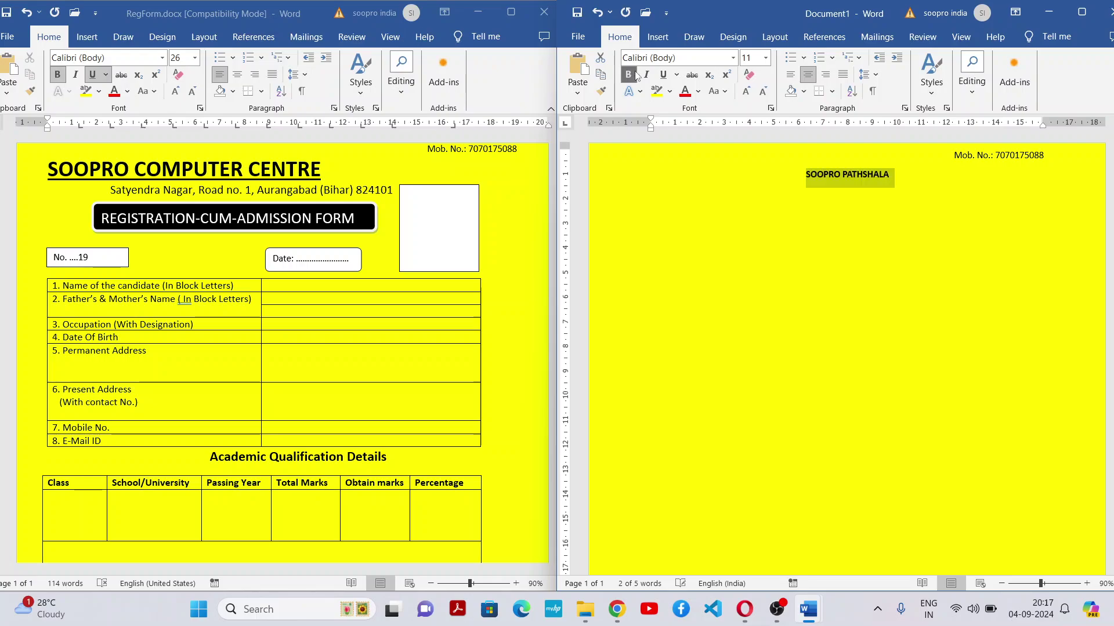
Enlarge the heading font step by step to 26 pt, matching the original form
click(747, 92)
click(746, 93)
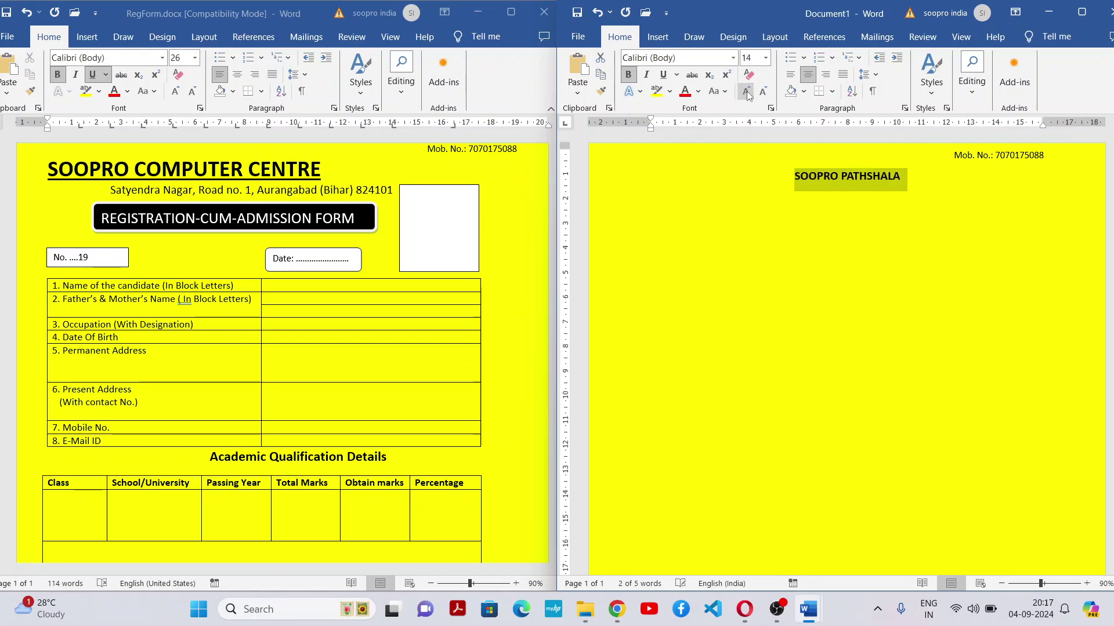
click(747, 92)
click(746, 93)
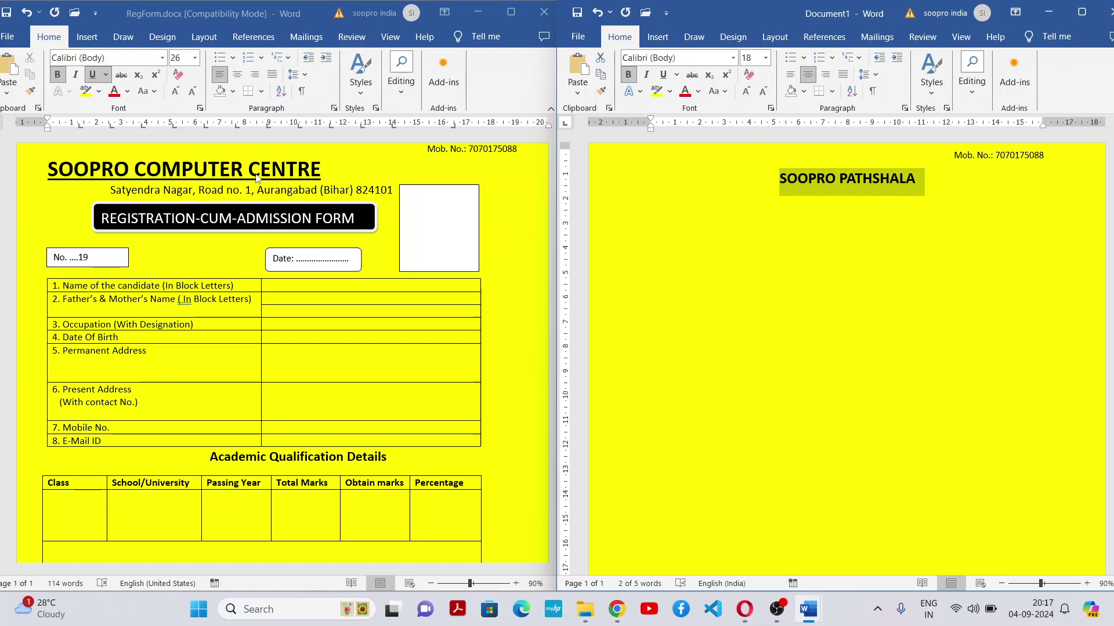
click(746, 93)
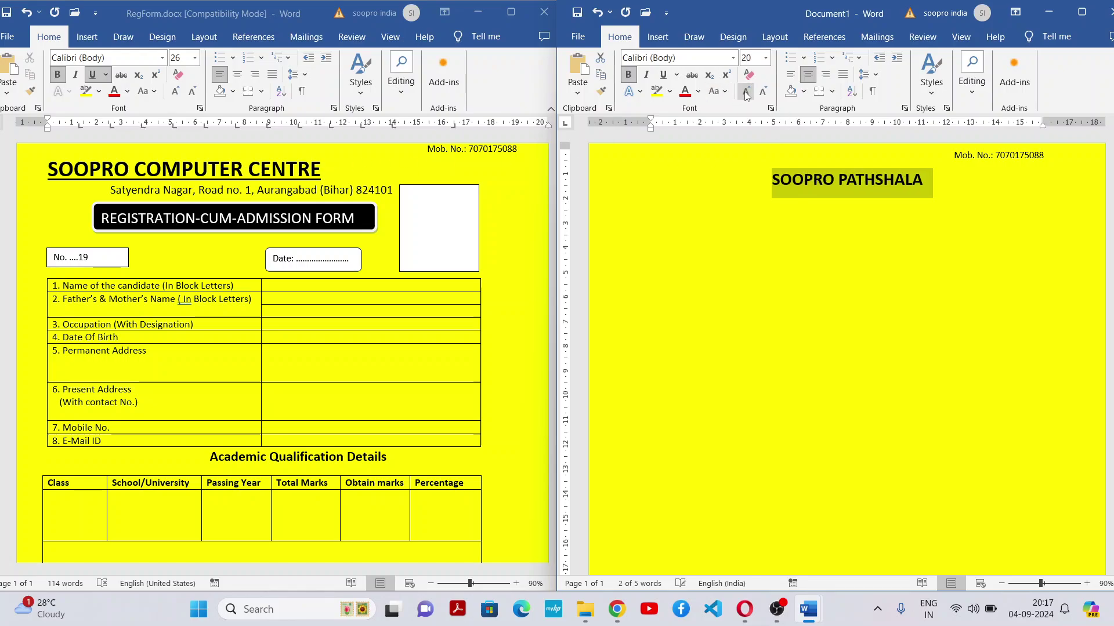
click(747, 94)
click(747, 94)
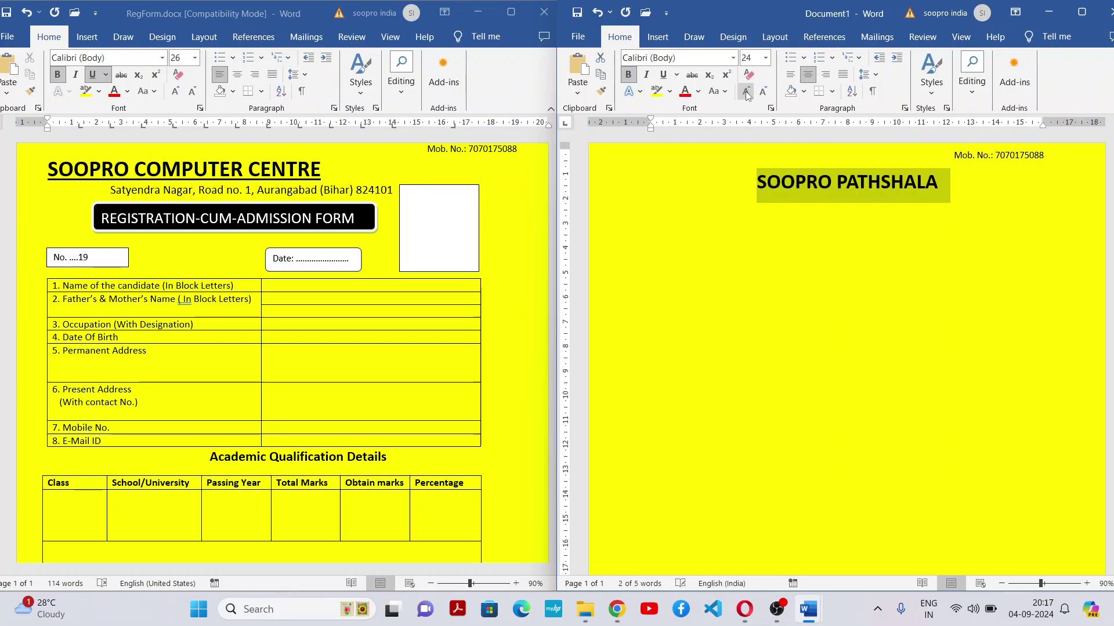
click(746, 94)
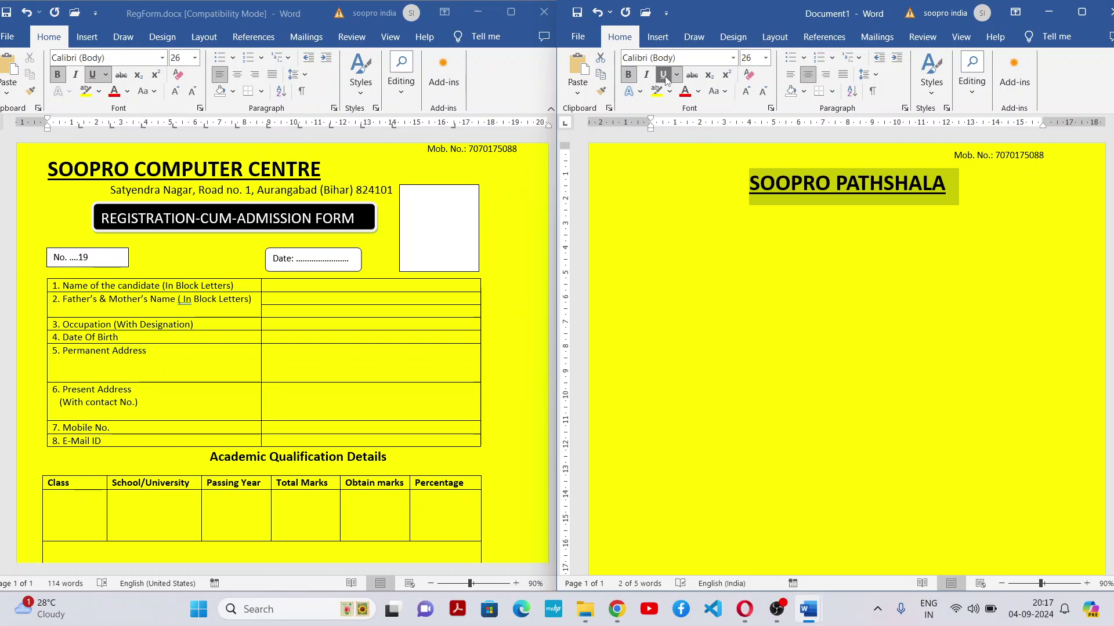
Correct the heading to 'SOOPRO Pathshala' and left-align the following line
click(1022, 202)
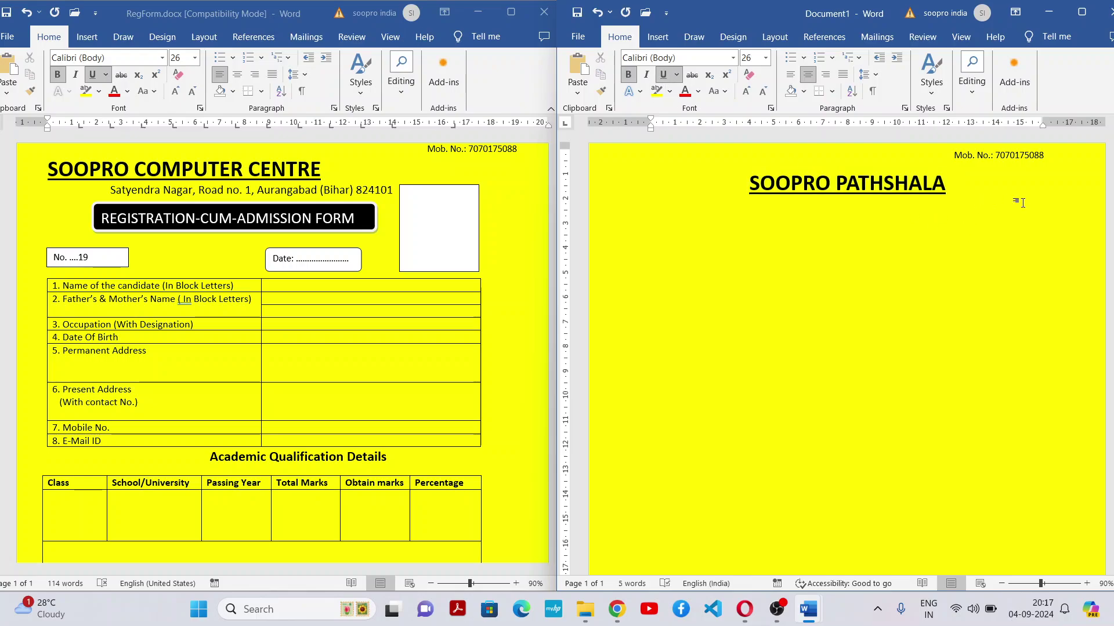
key(BackSpace)
key(BackSpace)
key(BackSpace)
key(BackSpace)
key(BackSpace)
key(BackSpace)
key(BackSpace)
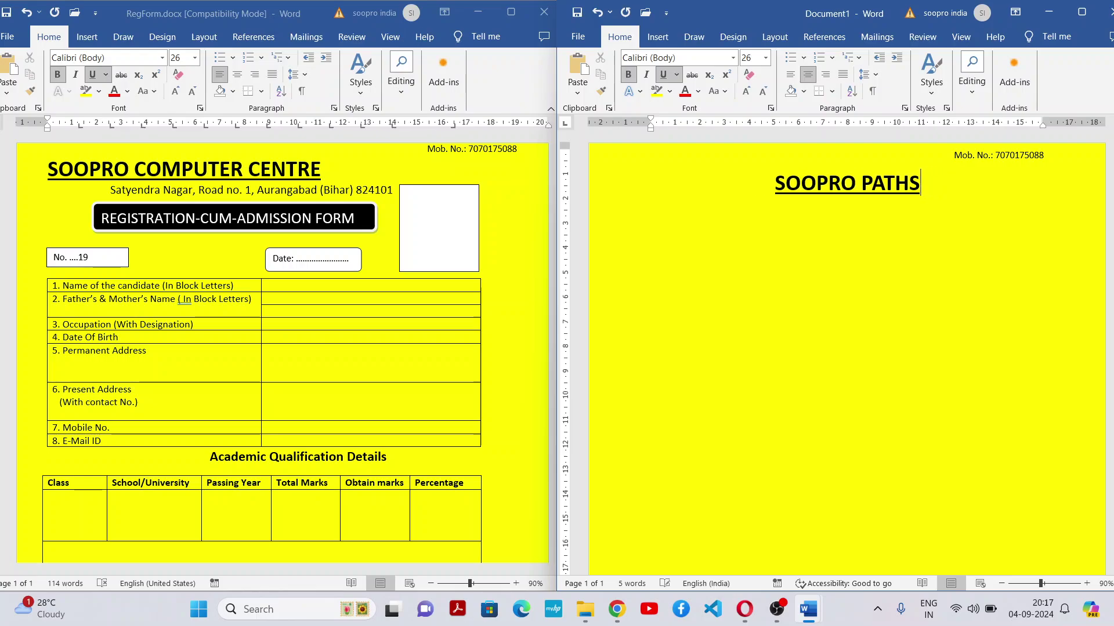
key(BackSpace)
text(athshala)
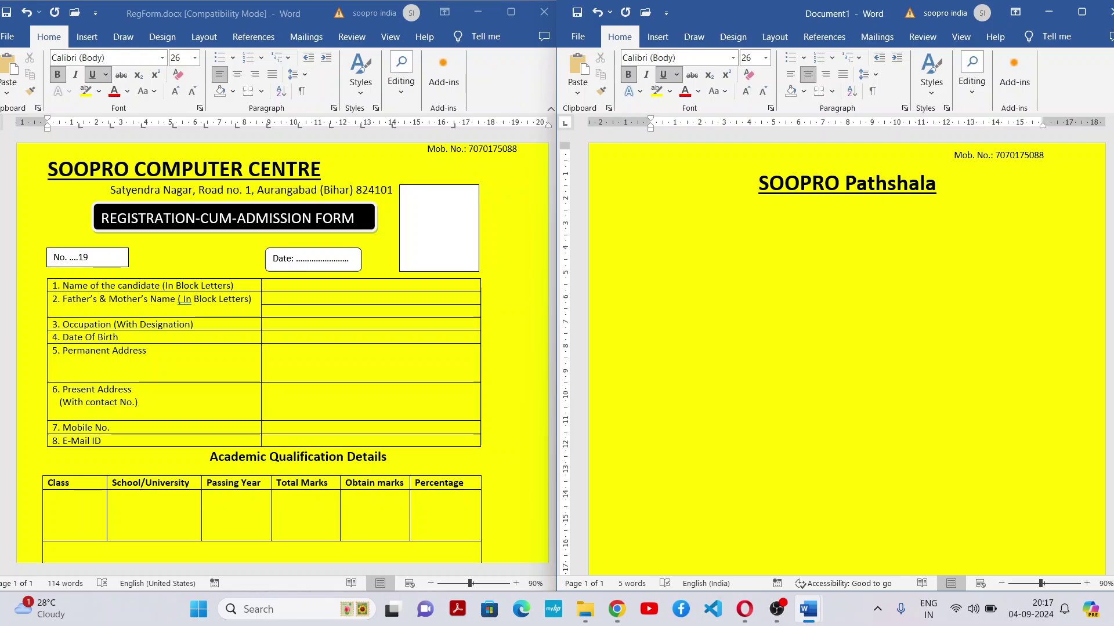
click(791, 76)
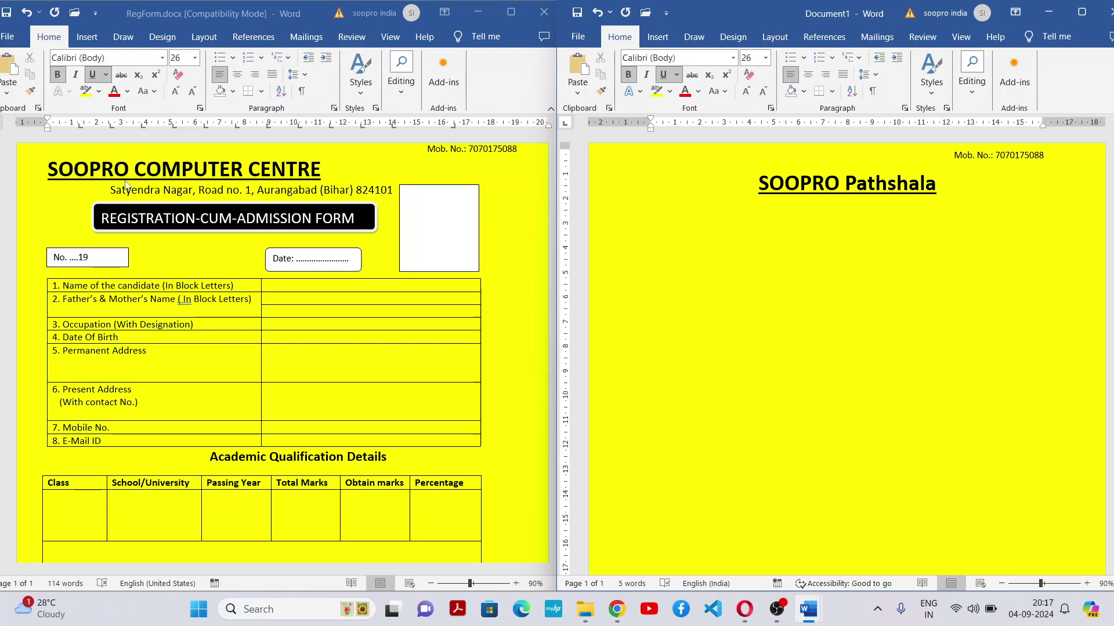
Set the line below the heading to plain 14-pt text without bold or underline
click(114, 220)
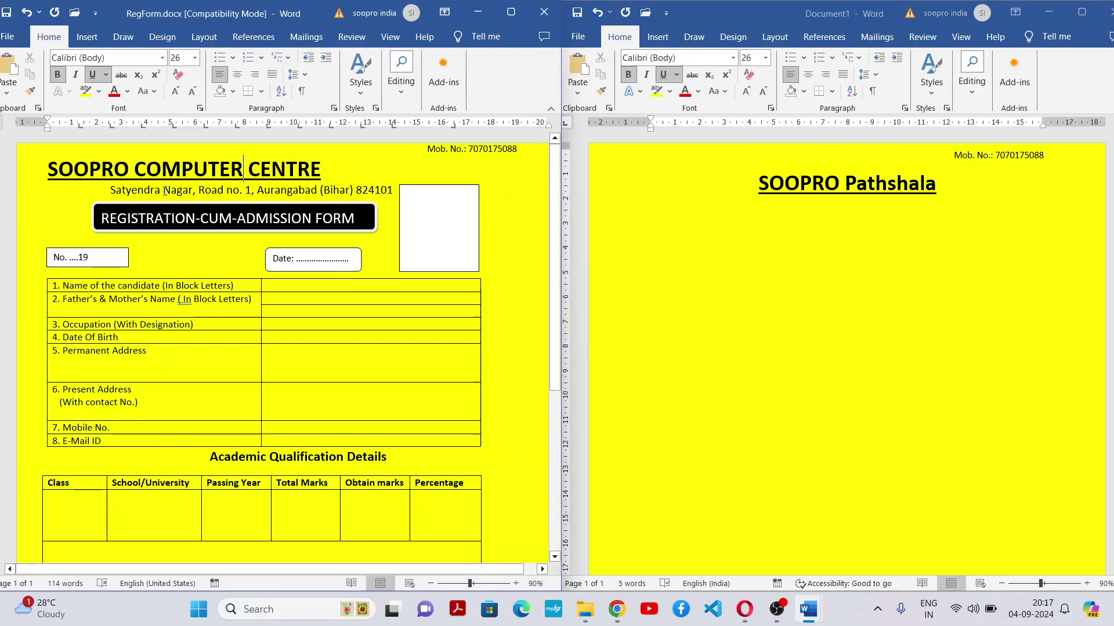
click(652, 214)
click(763, 92)
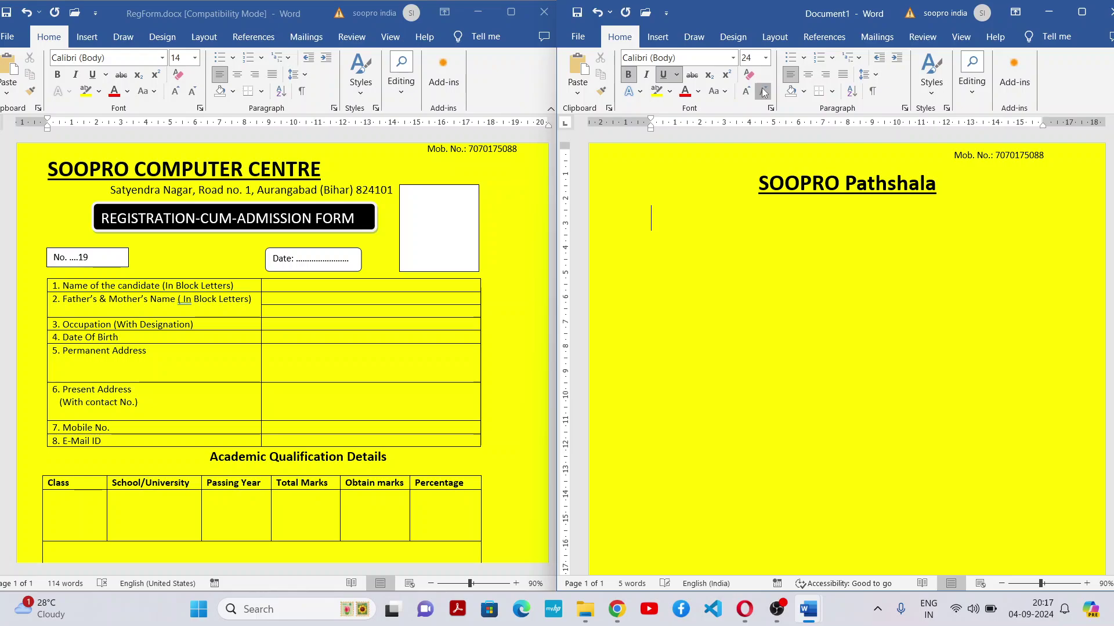
click(763, 91)
click(763, 92)
click(763, 91)
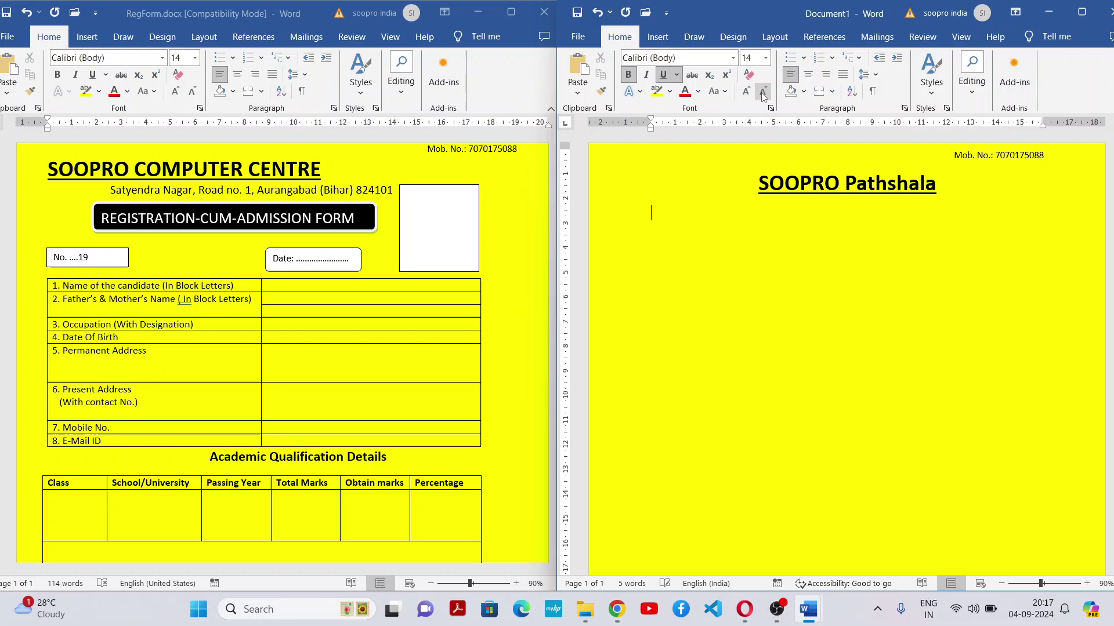
click(663, 74)
click(628, 74)
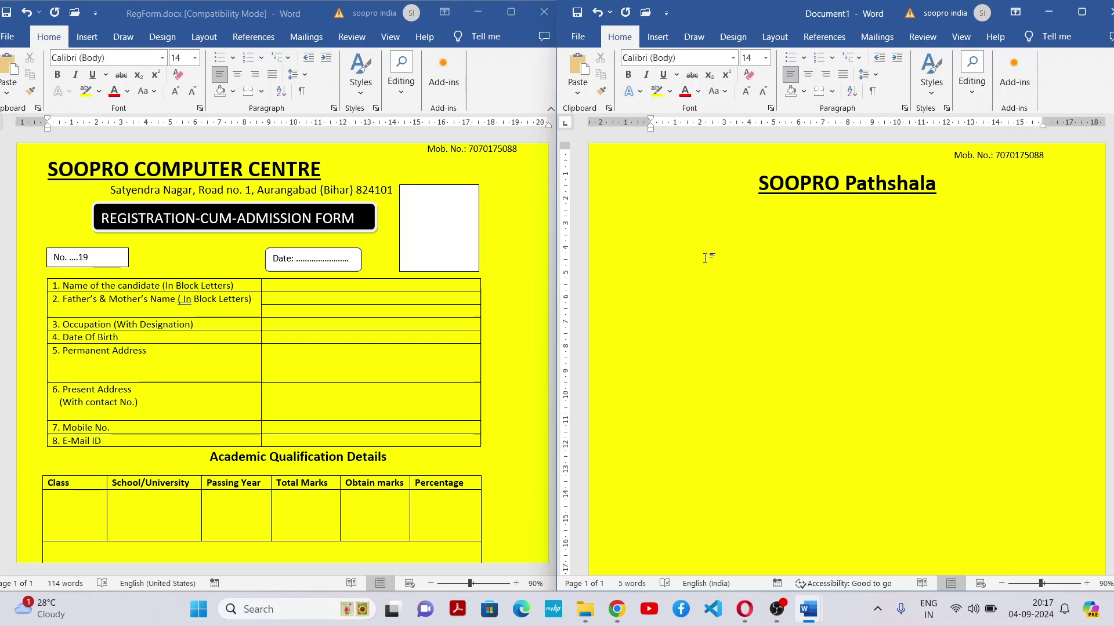
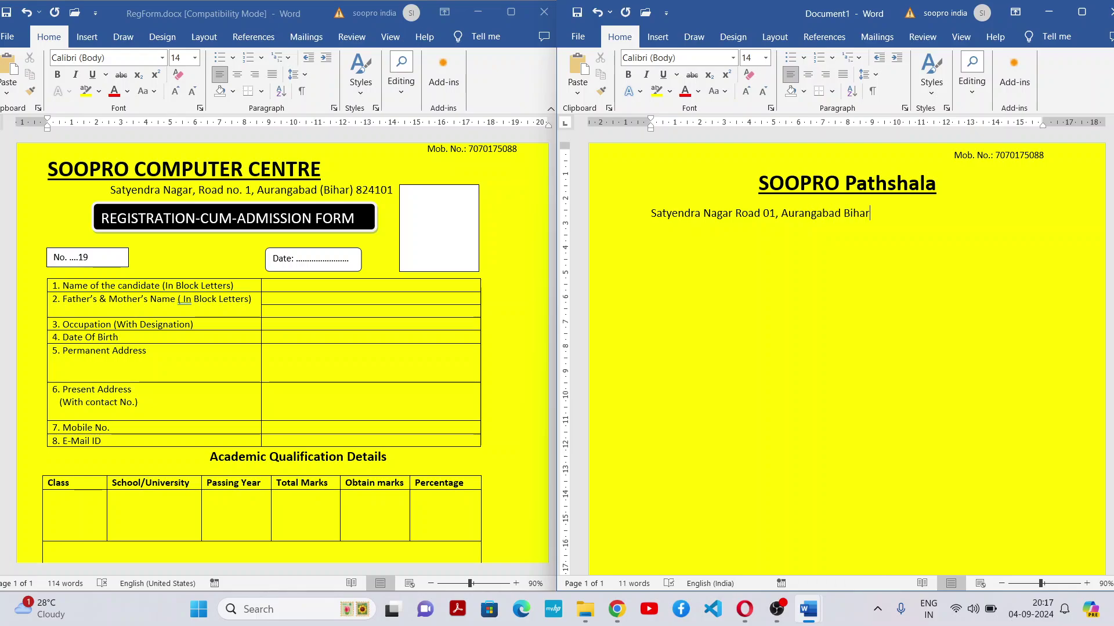
Type the centre's postal address on that line and centre it
triple_click(705, 258)
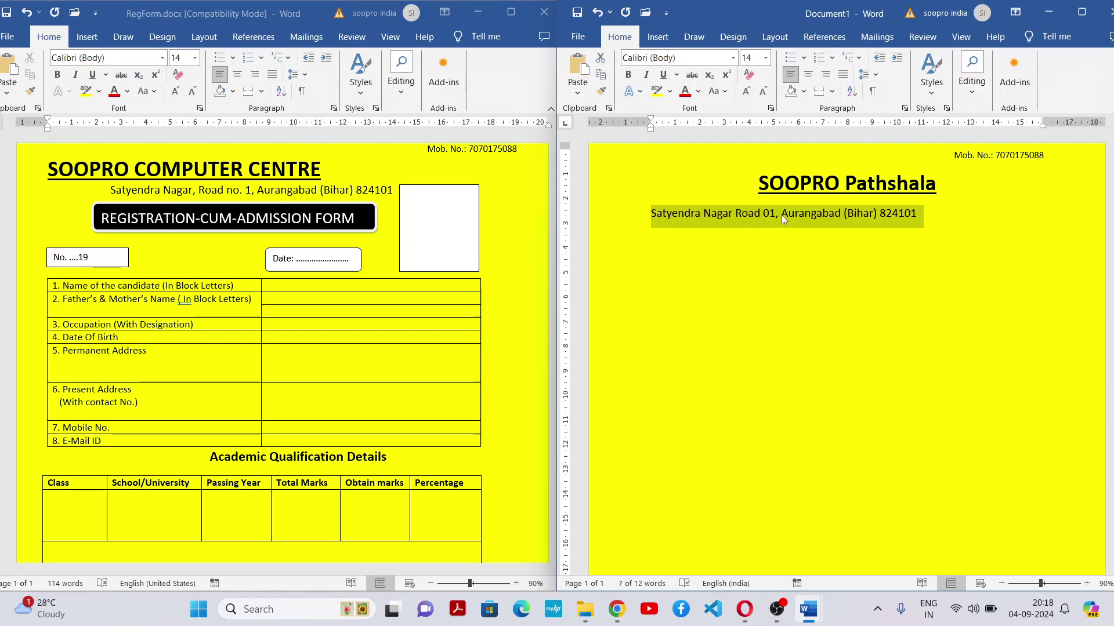
click(811, 80)
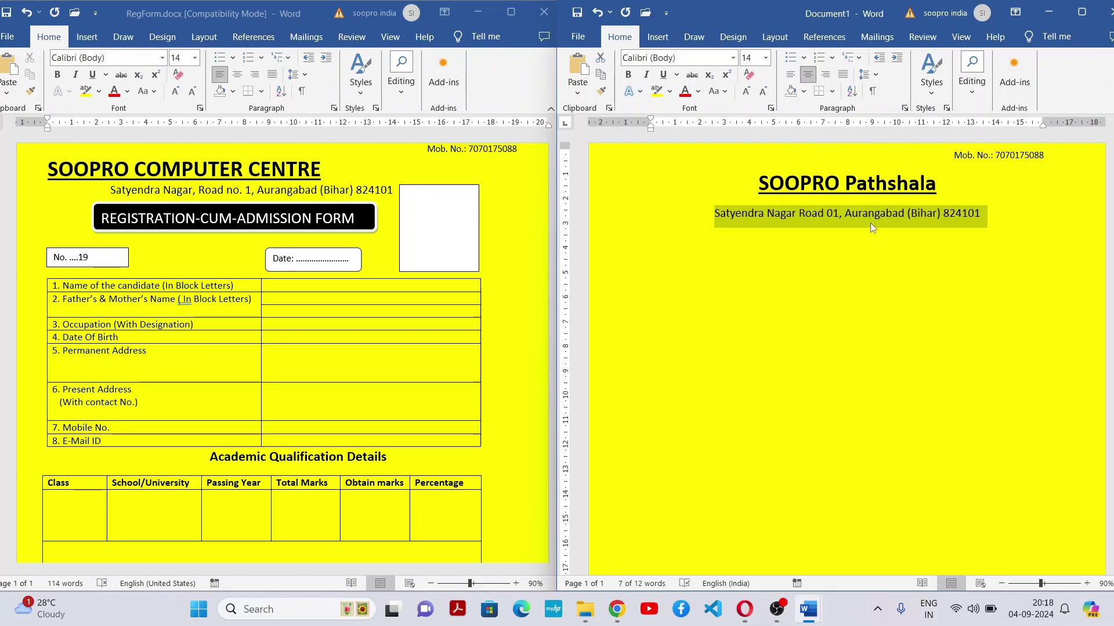
click(838, 216)
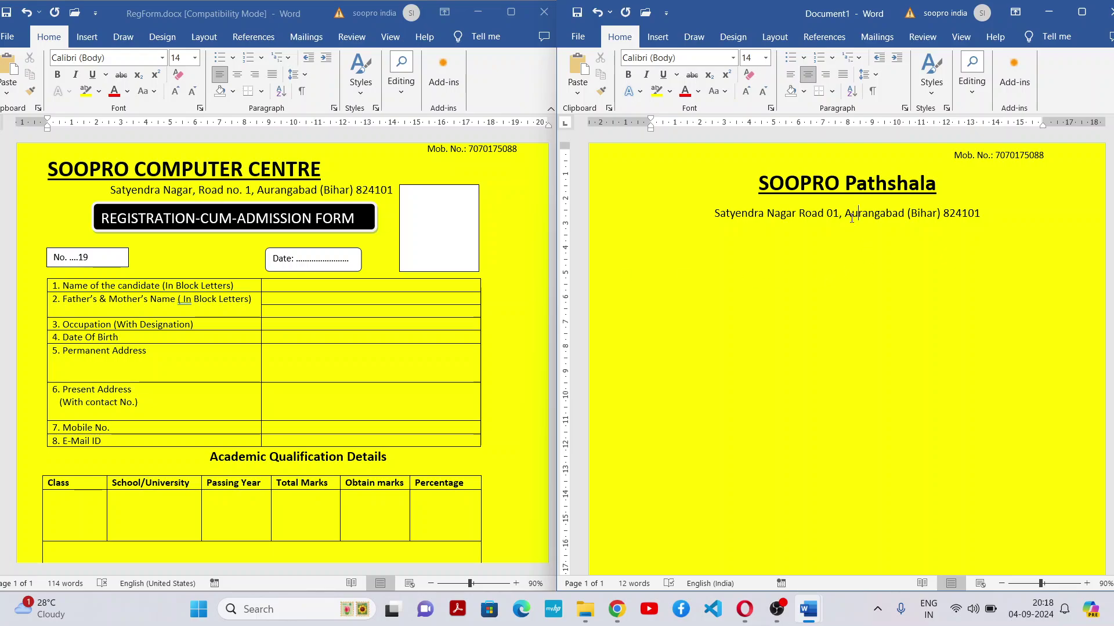
Remove the extra paragraph spacing from the heading and address lines
drag(1028, 213, 735, 190)
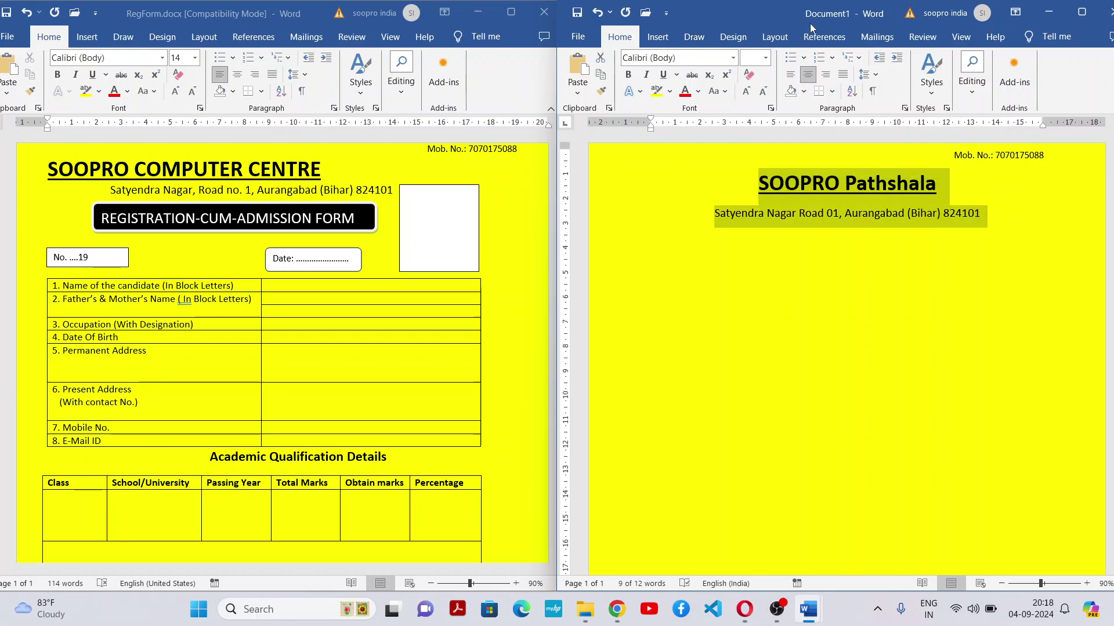
click(1075, 17)
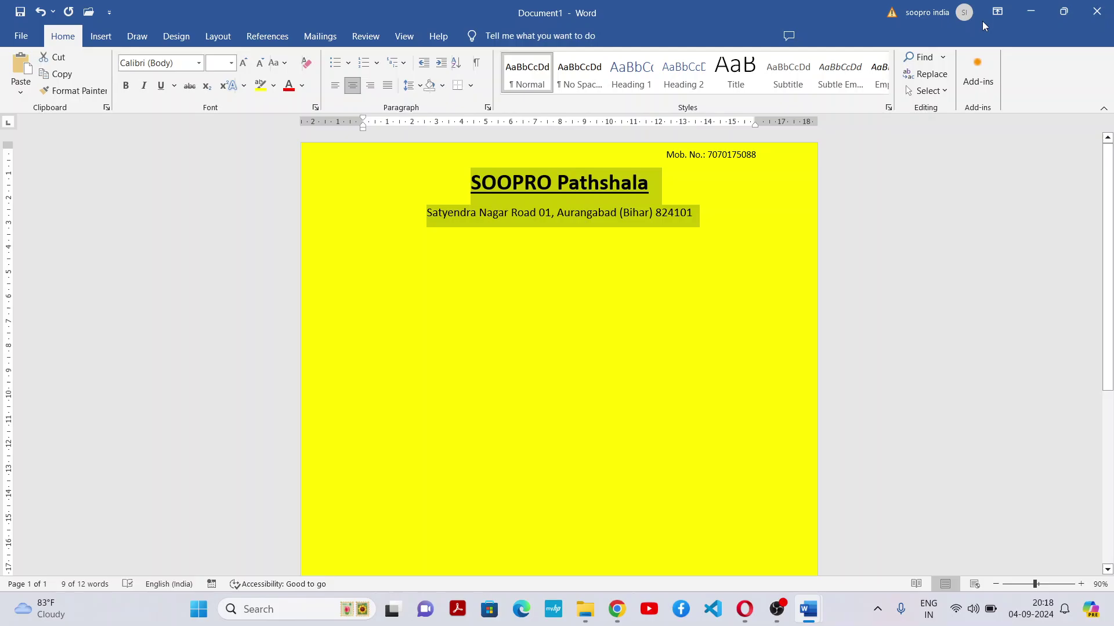
click(601, 73)
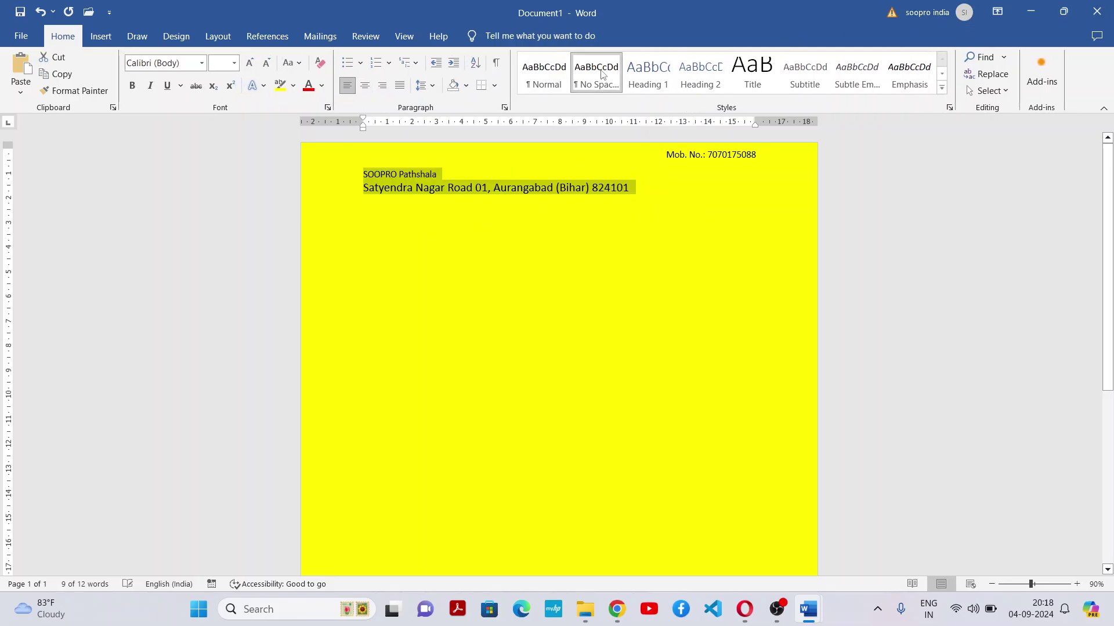
double_click(821, 19)
click(730, 219)
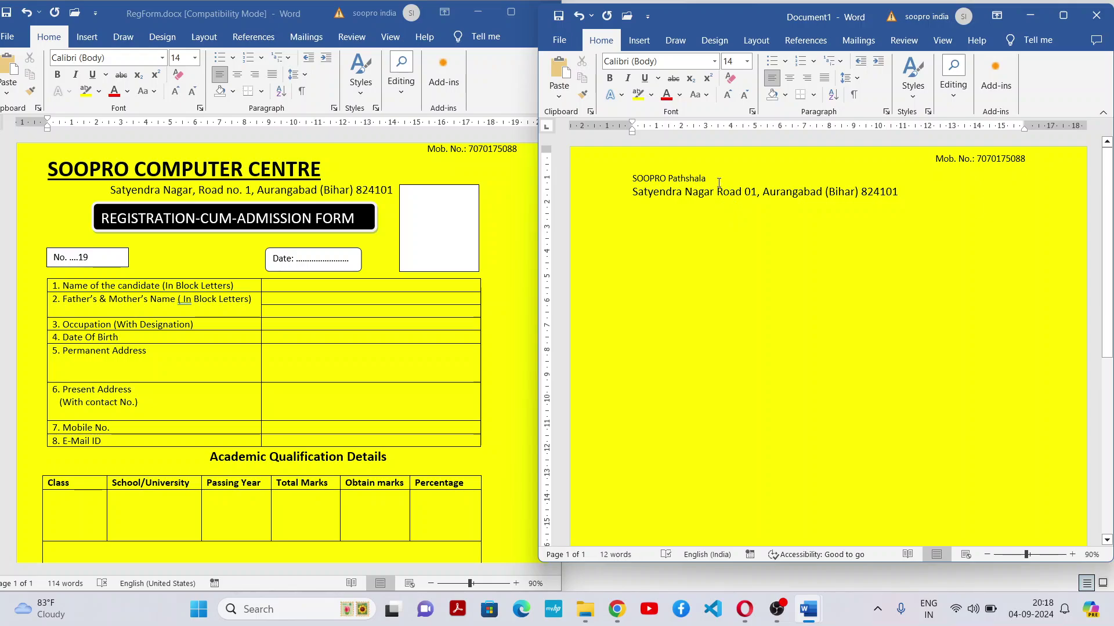
Reapply centring, bold, underline and a larger font to the SOOPRO Pathshala heading
drag(718, 184, 646, 184)
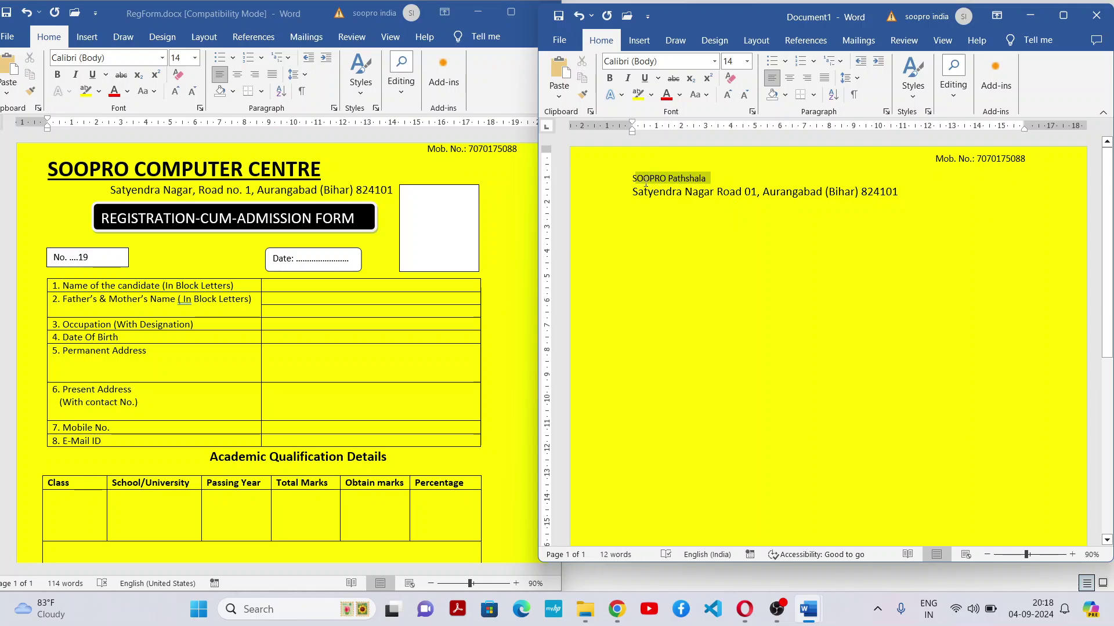
click(789, 78)
click(609, 78)
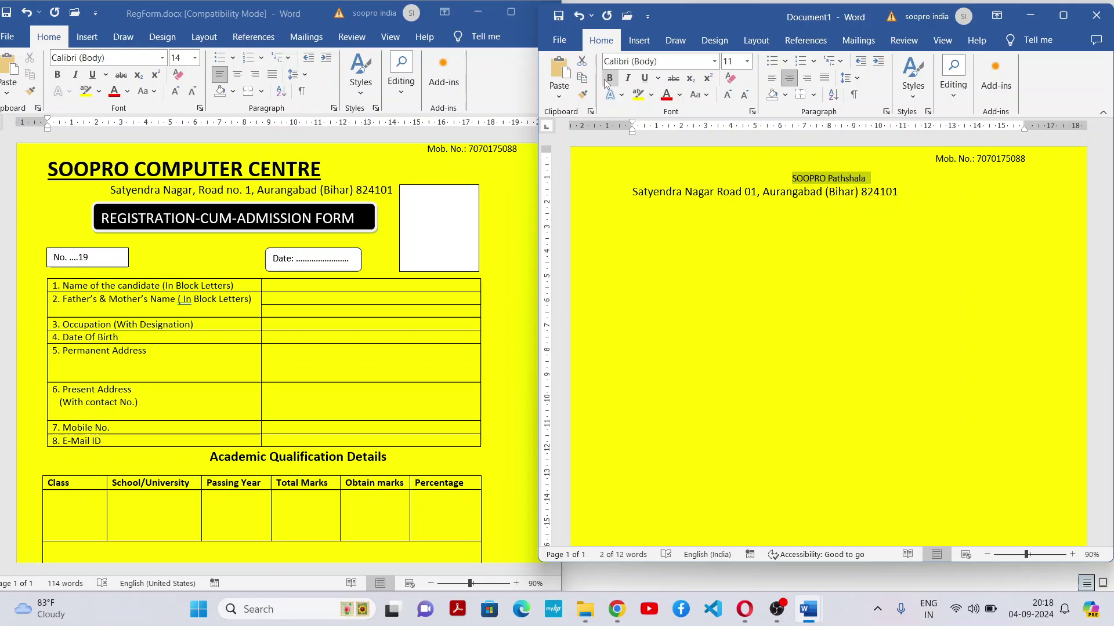
click(644, 77)
click(727, 95)
click(728, 95)
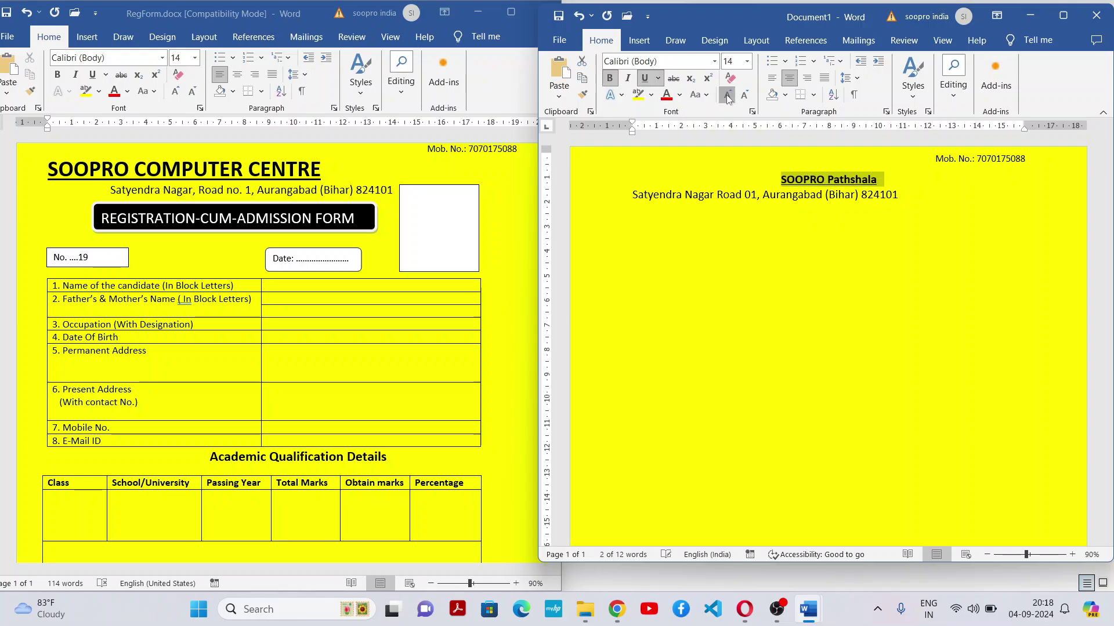
click(727, 94)
click(727, 95)
click(727, 95)
click(728, 94)
click(727, 95)
click(727, 95)
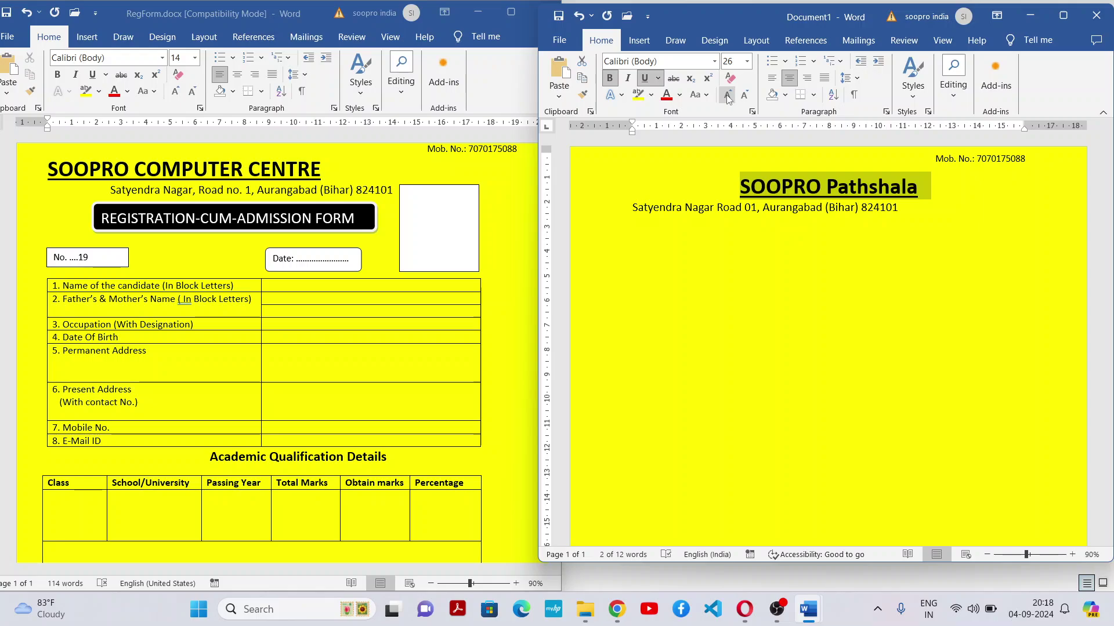
Centre the address line beneath the heading
drag(922, 212, 631, 209)
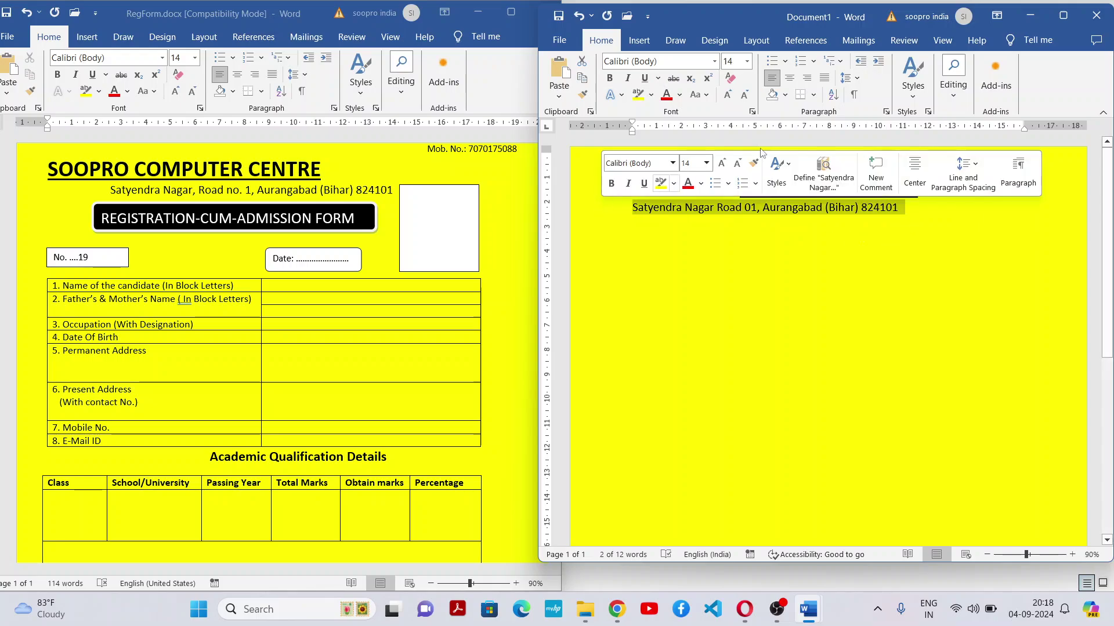
click(790, 79)
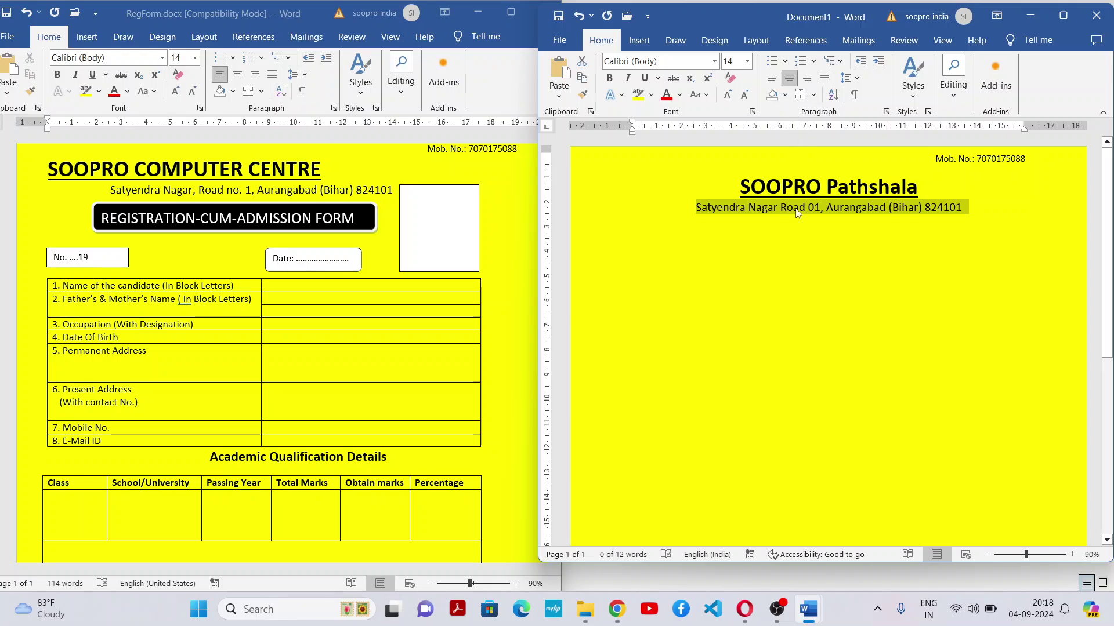
click(790, 254)
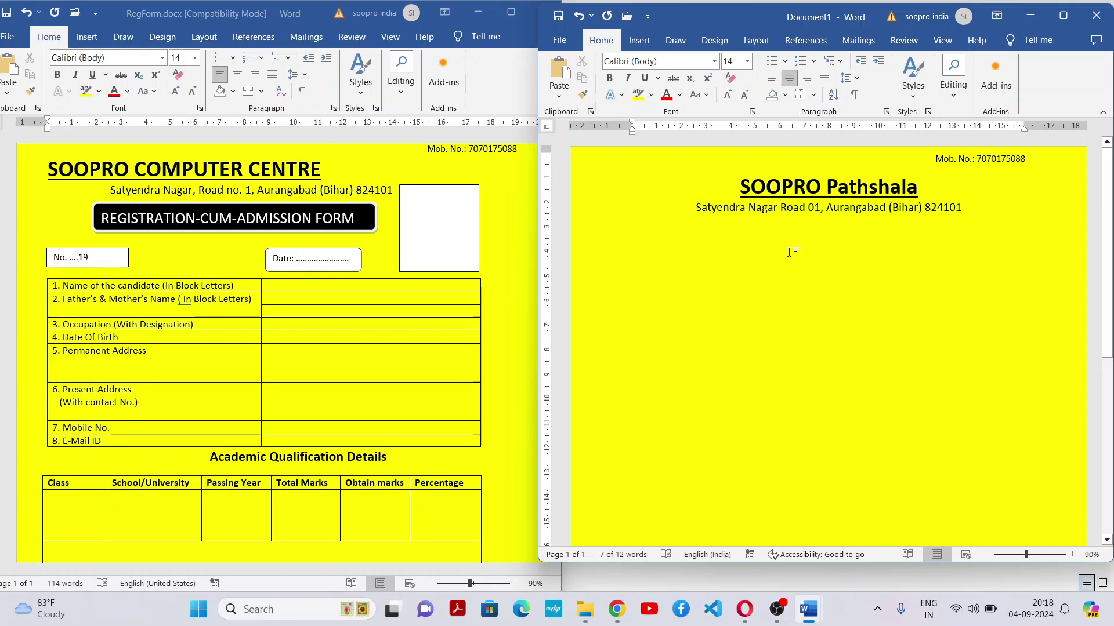
click(431, 215)
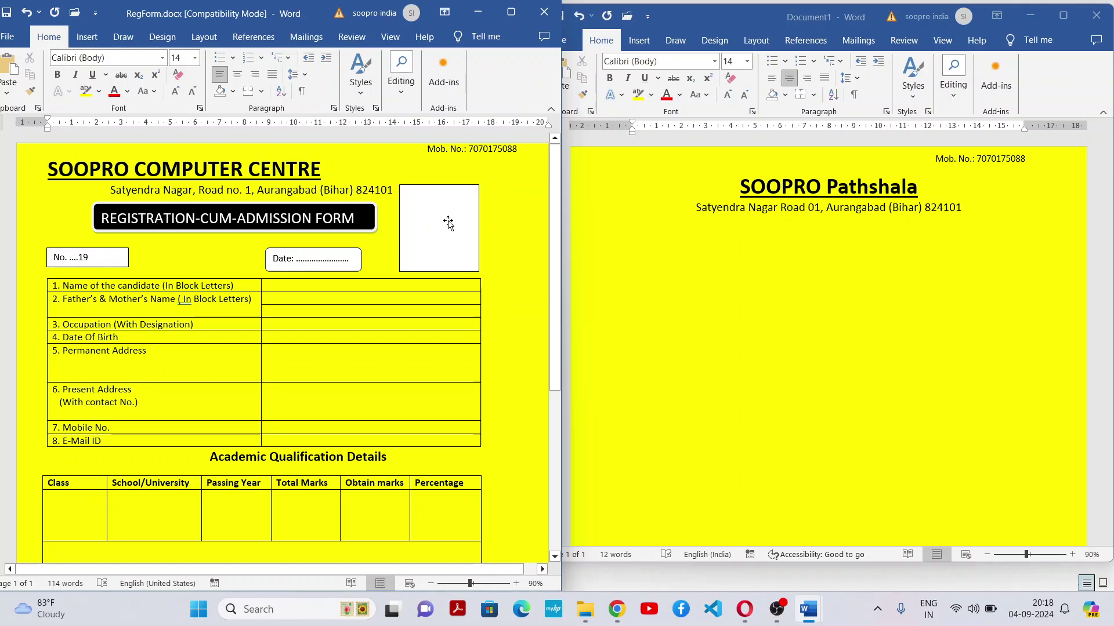
Draw a rectangle right of the address line and give it the white, black-outlined Theme Style
click(446, 224)
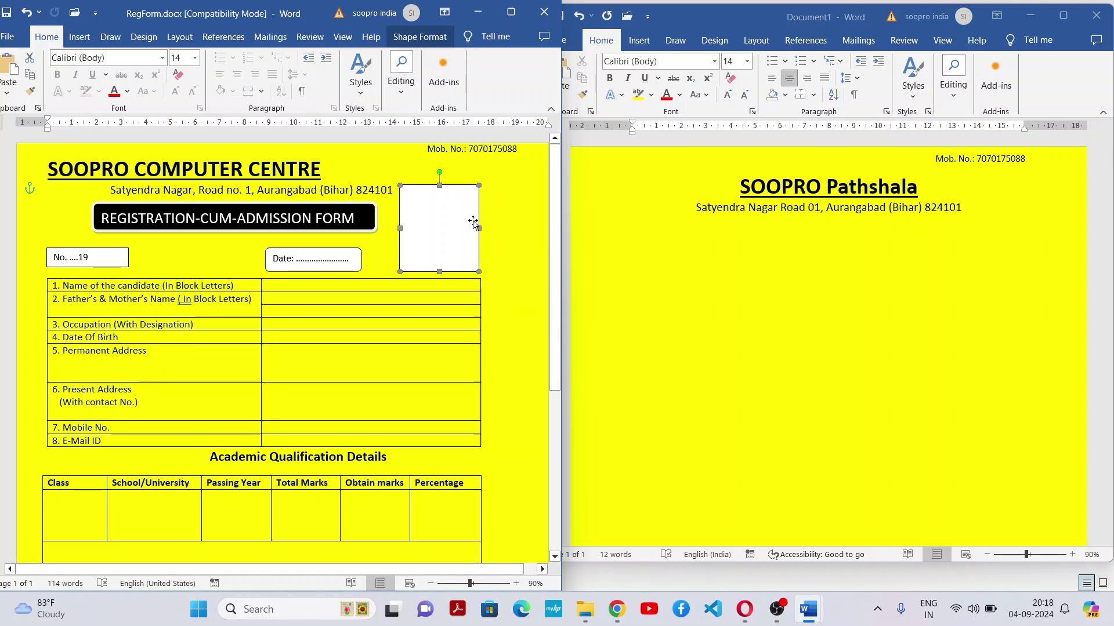
click(648, 42)
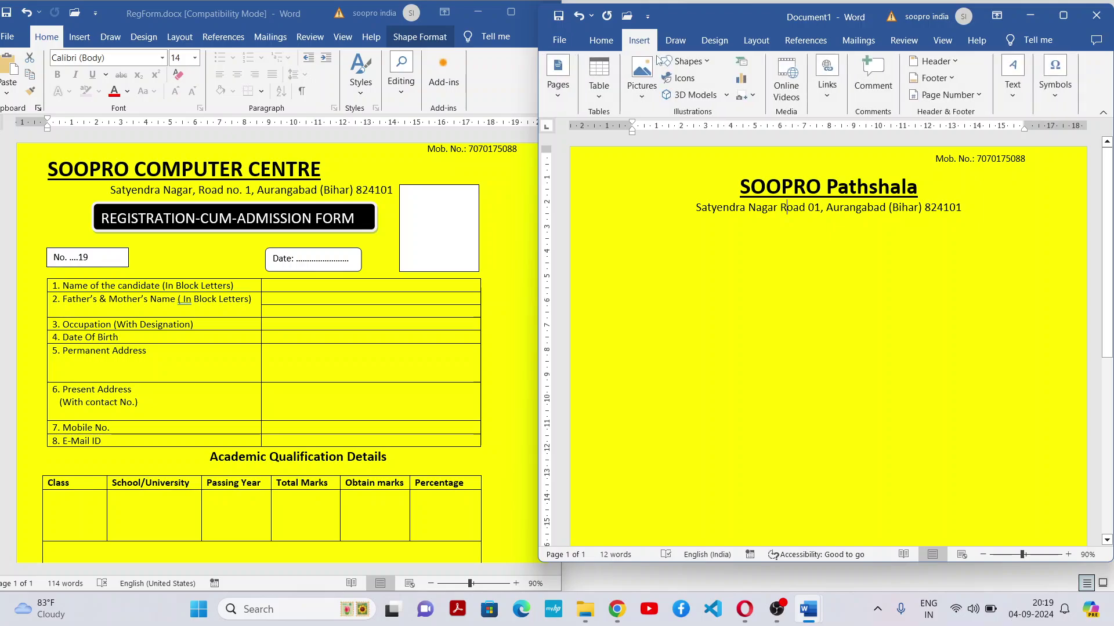
click(683, 63)
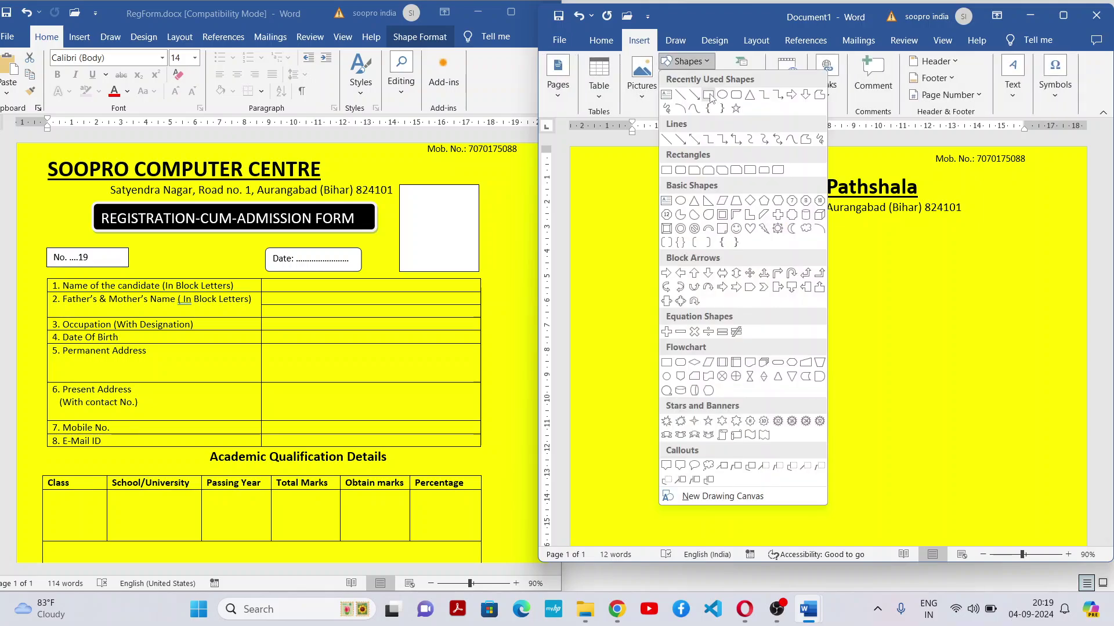
click(720, 108)
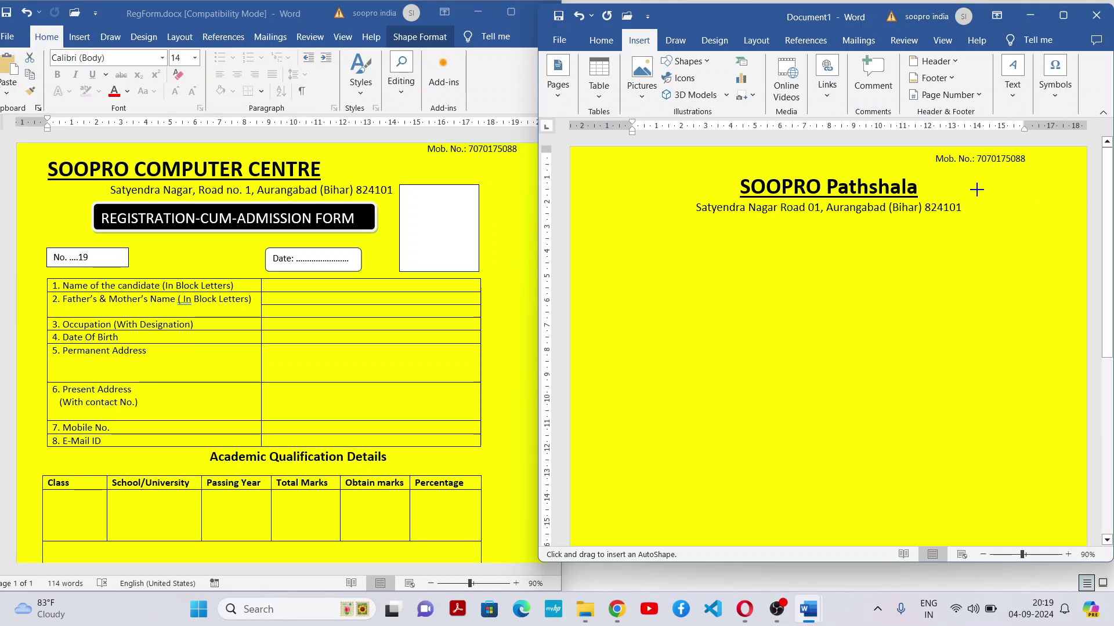
mouse_move(972, 196)
mouse_down()
mouse_move(1037, 255)
mouse_move(1032, 271)
mouse_move(1034, 260)
mouse_up()
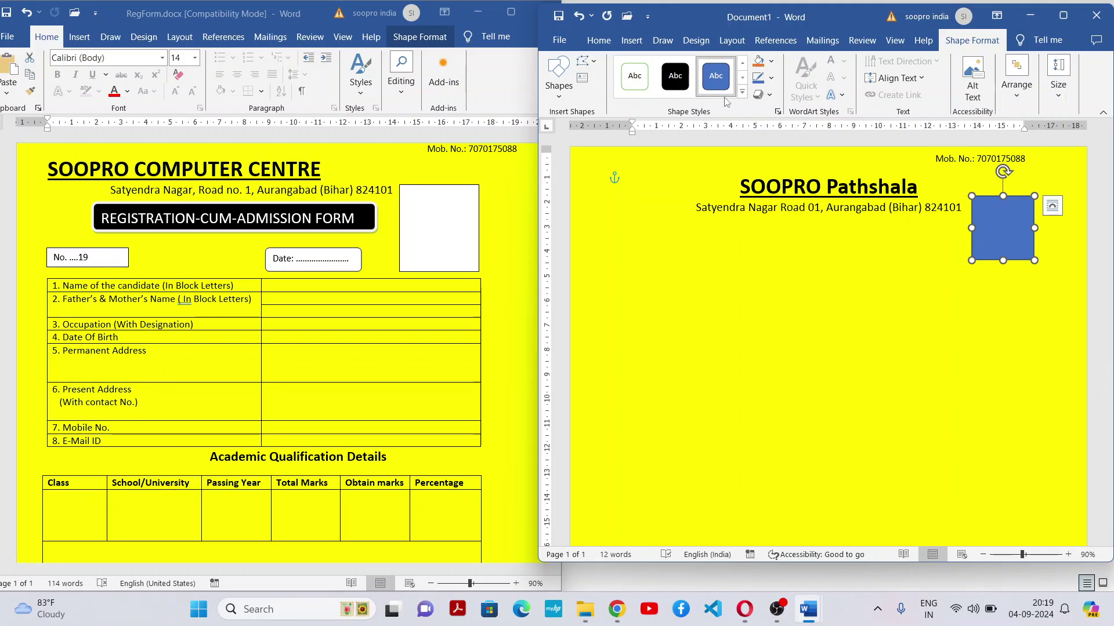
click(743, 91)
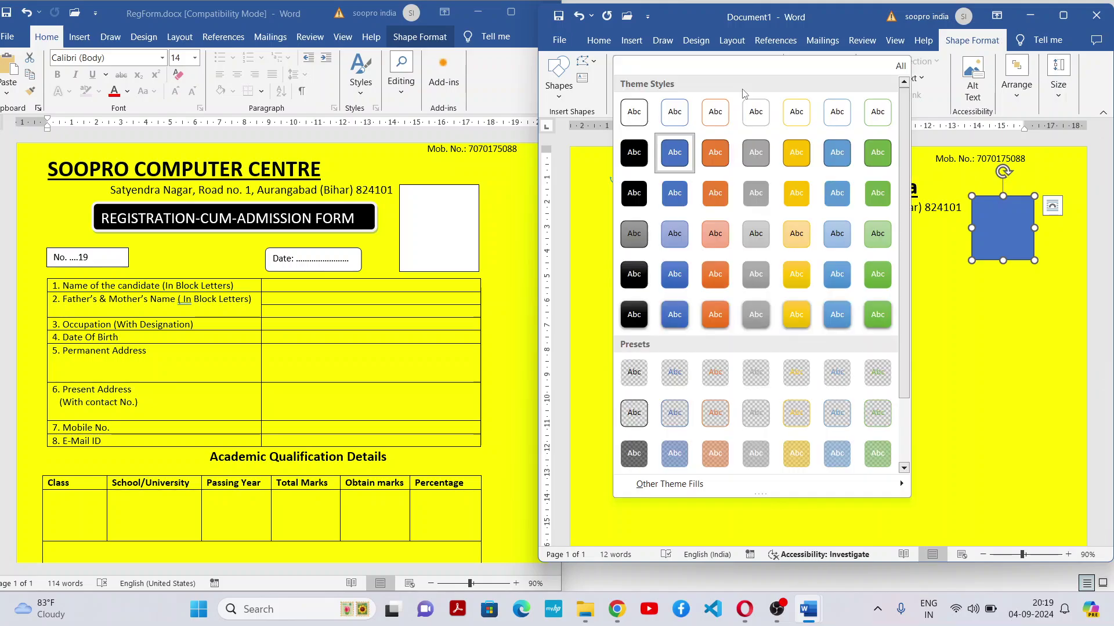
click(635, 109)
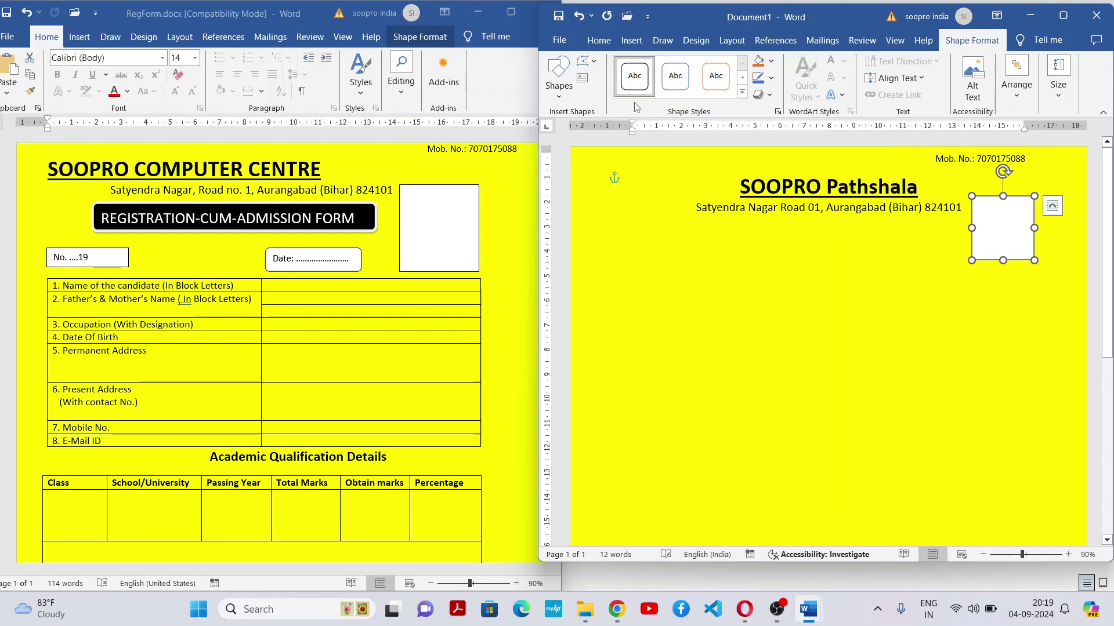
click(902, 433)
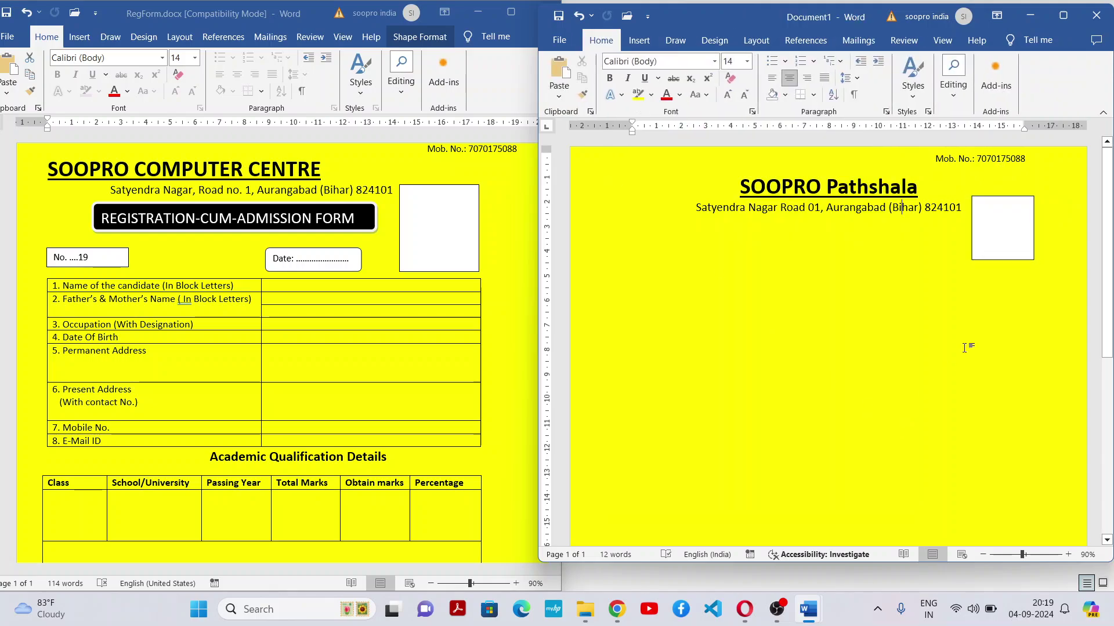
Add the text 'Photo' inside the rectangle beside the address line
right_click(994, 220)
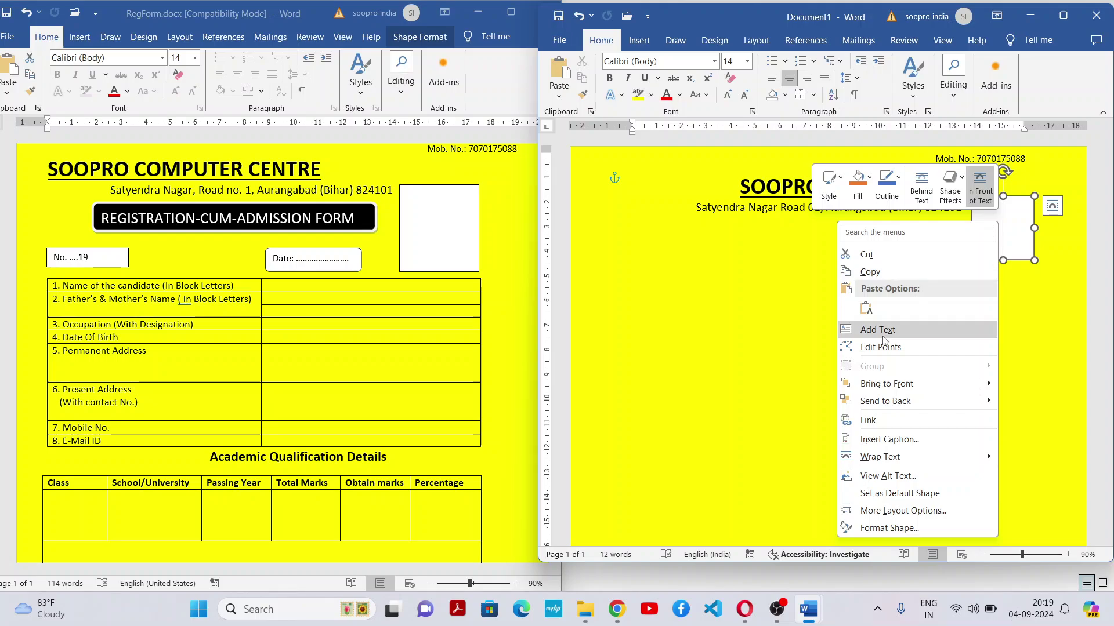
click(883, 337)
text(P)
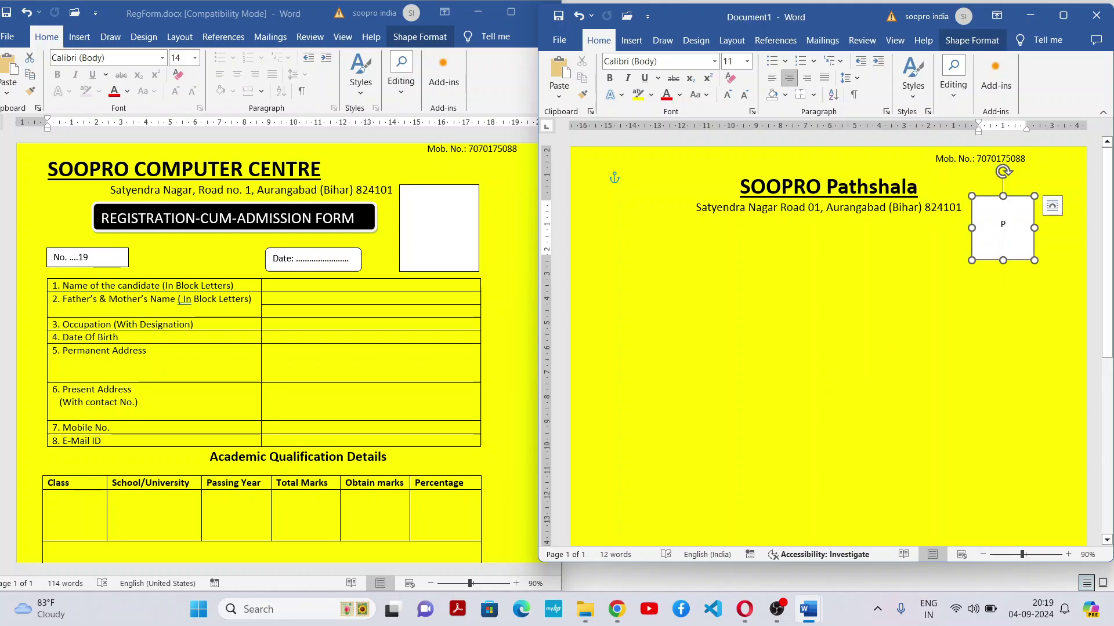
text(hoto)
click(1025, 359)
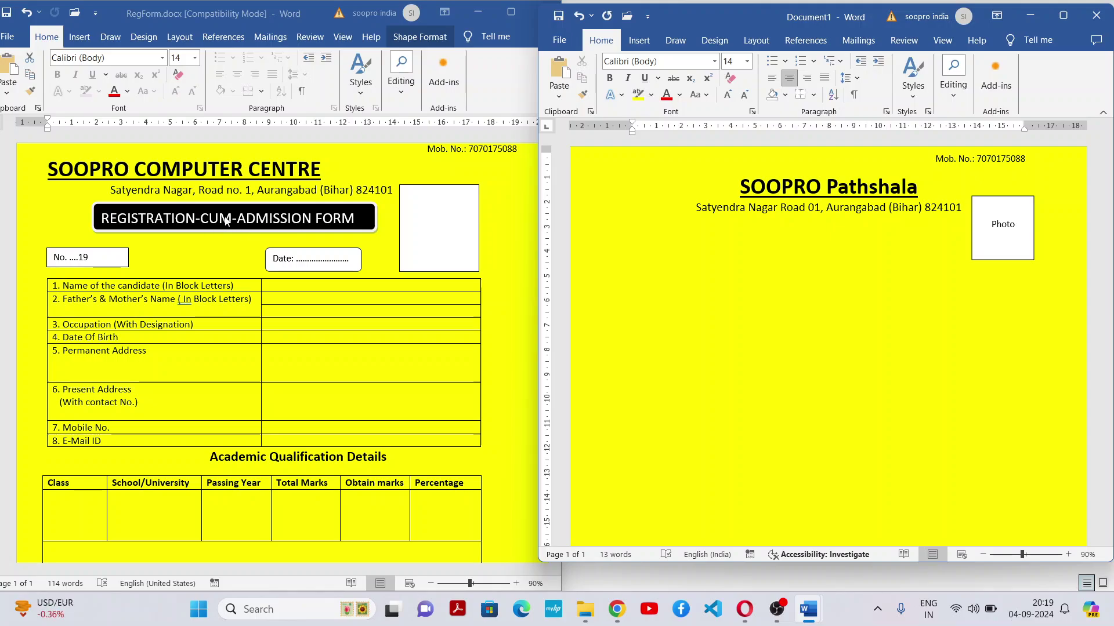
double_click(700, 246)
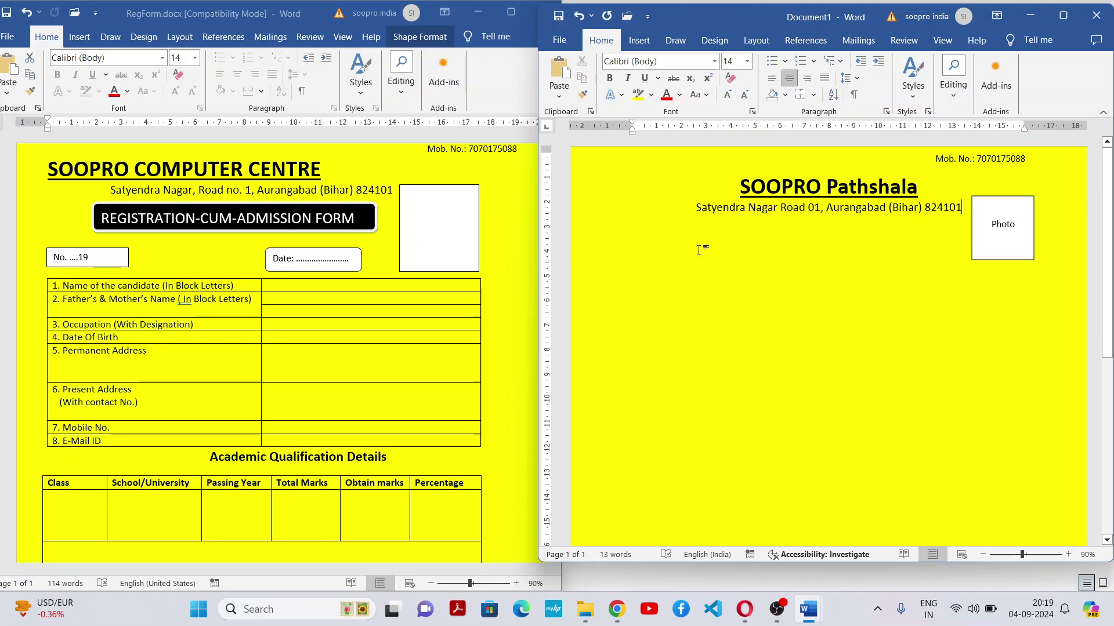
Attempt to draw a rounded rectangle below the address from the Shapes gallery
click(639, 40)
click(689, 61)
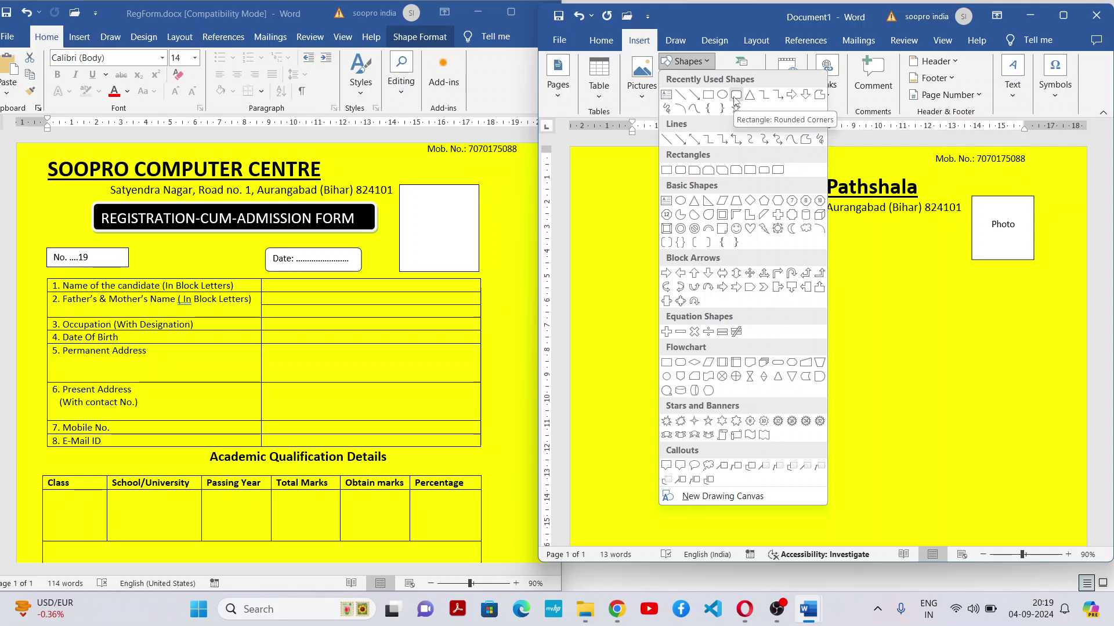
click(735, 94)
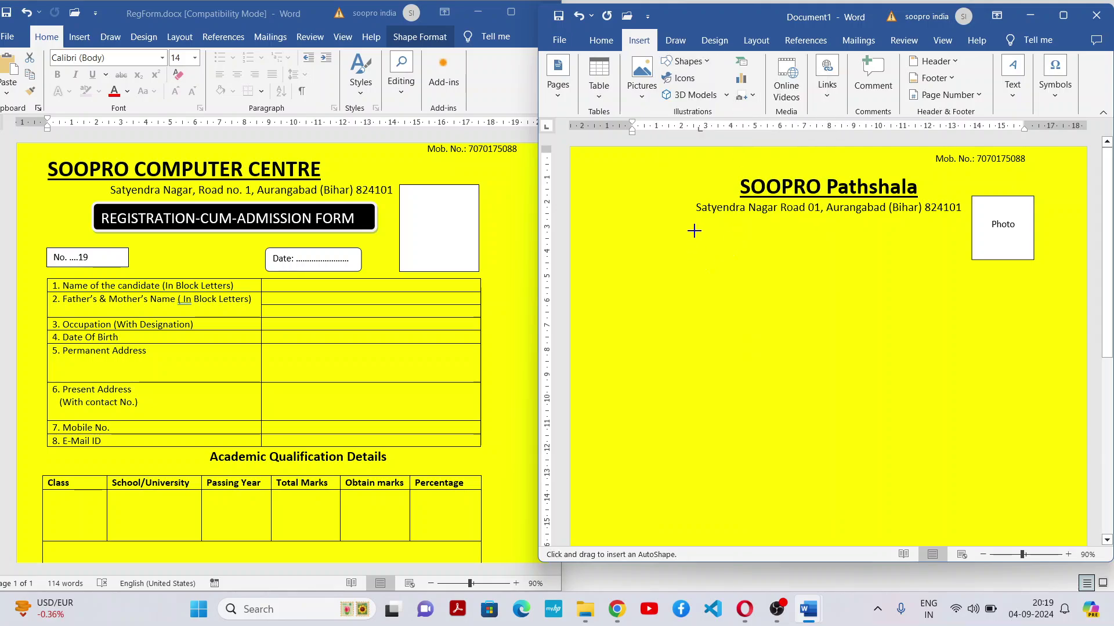
drag(882, 263, 715, 247)
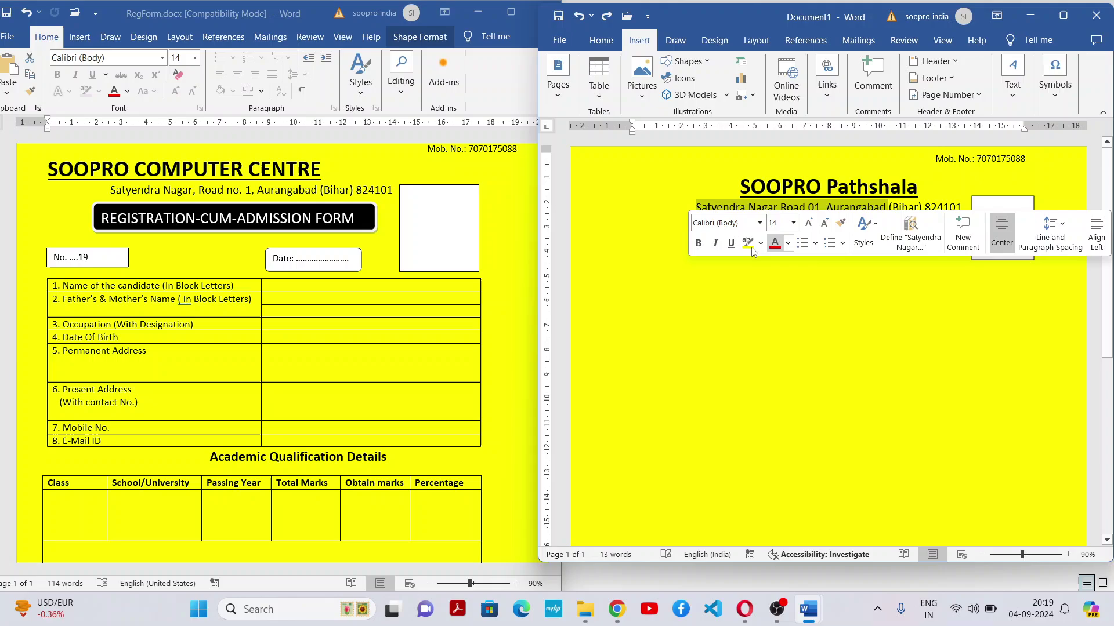
click(763, 308)
key(Home)
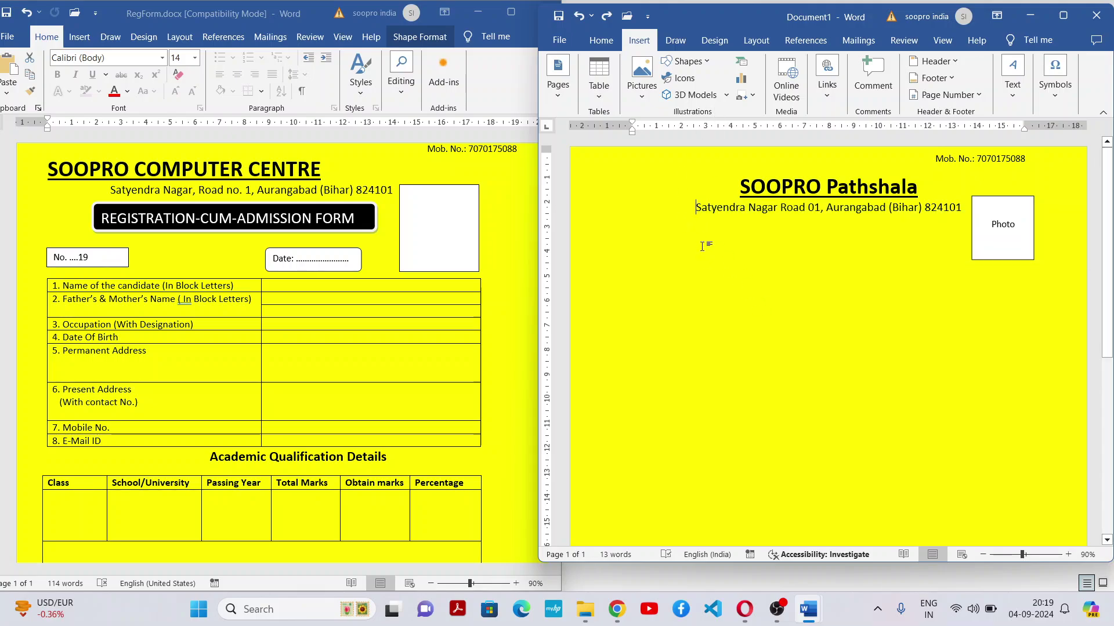
click(685, 67)
click(736, 94)
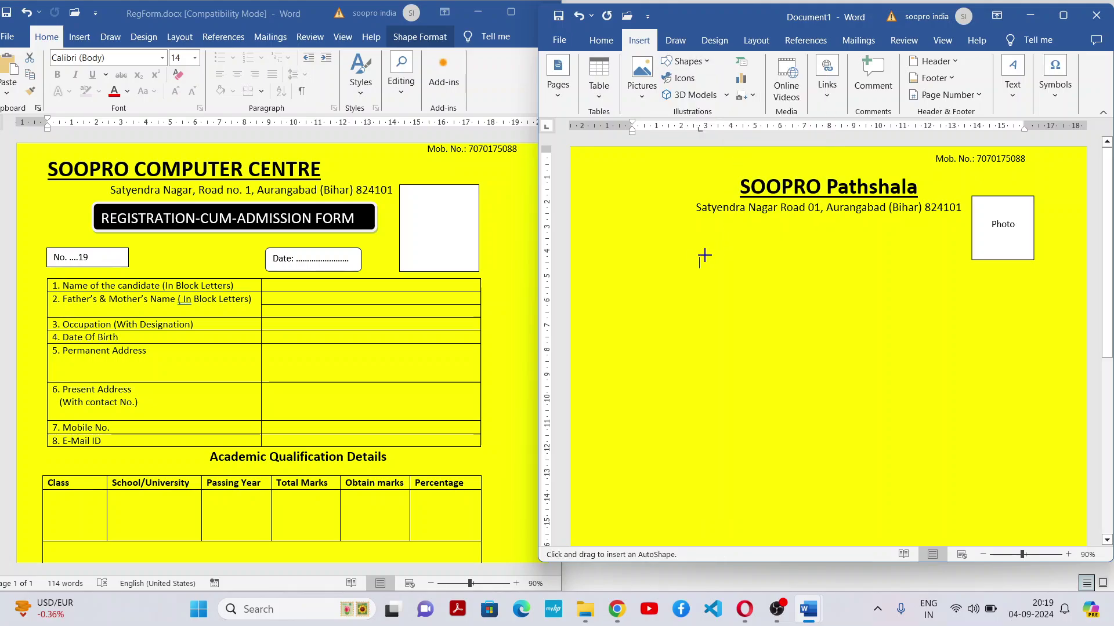
key(ctrl+shift+Right)
key(ctrl+shift+Right)
key(ctrl+shift+Right)
key(ctrl+shift+Right)
key(ctrl+shift+Right)
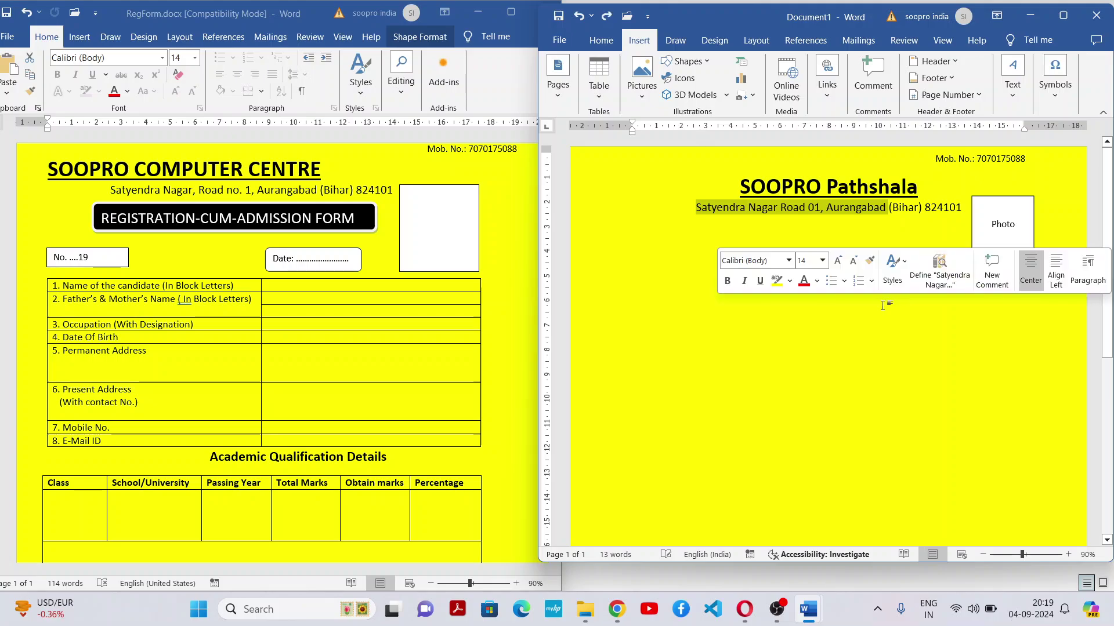
click(785, 319)
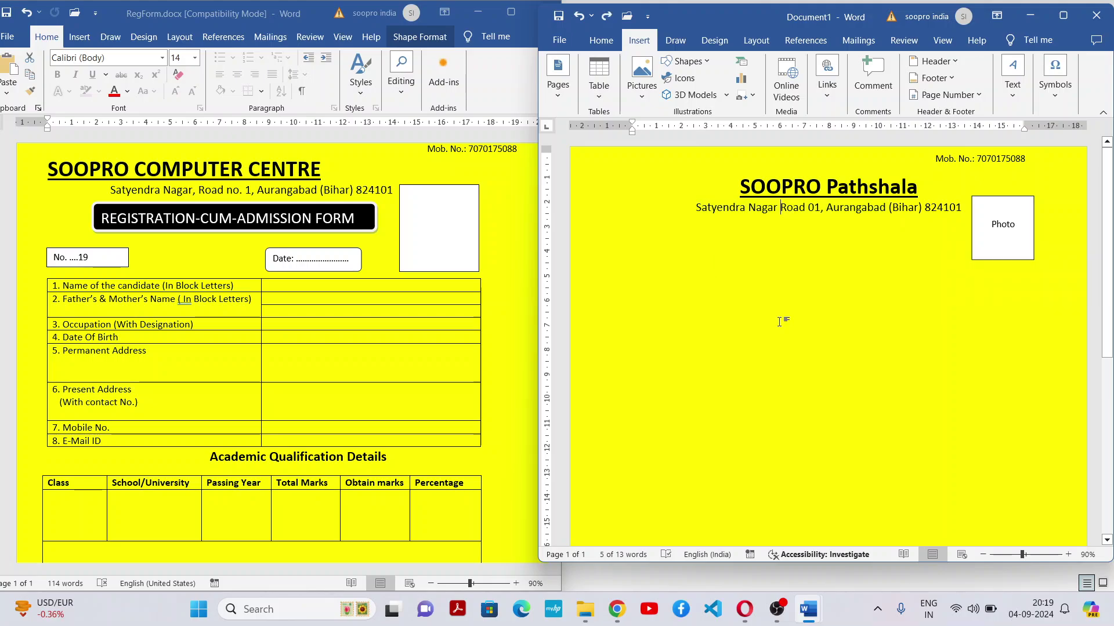
double_click(697, 289)
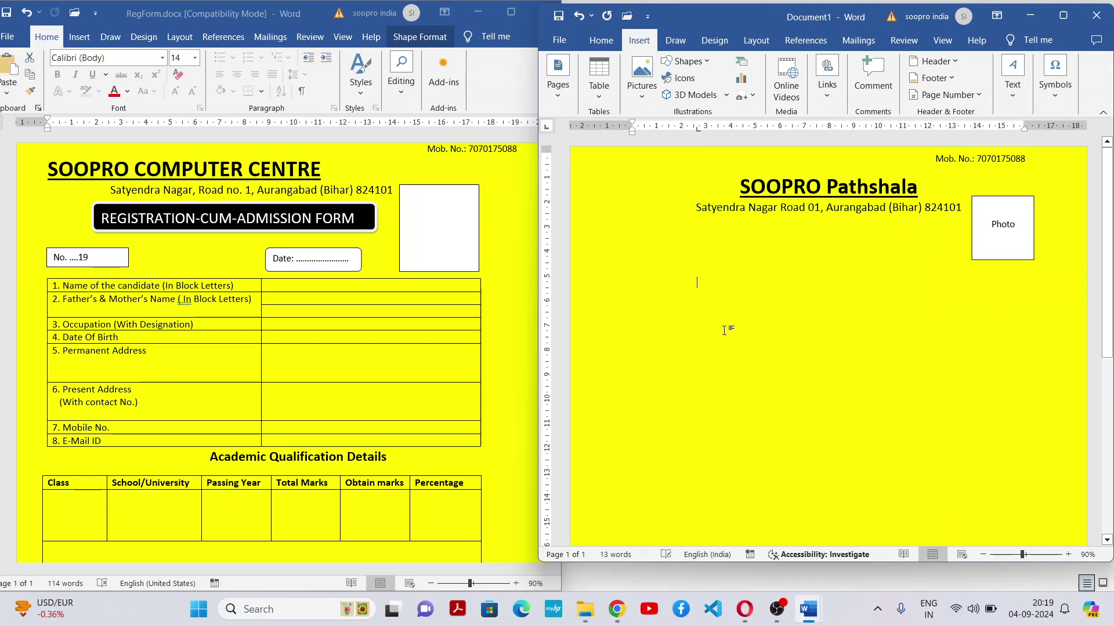
Retry drawing a shape below the address, then add blank lines beneath the address
click(700, 64)
click(721, 95)
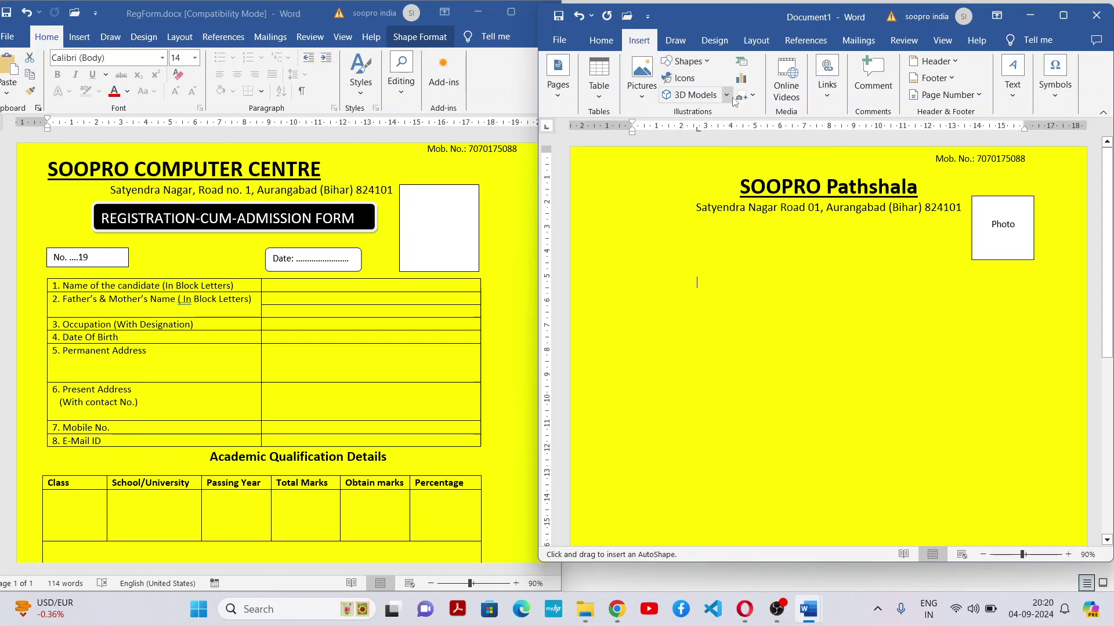
key(Escape)
drag(700, 281, 938, 294)
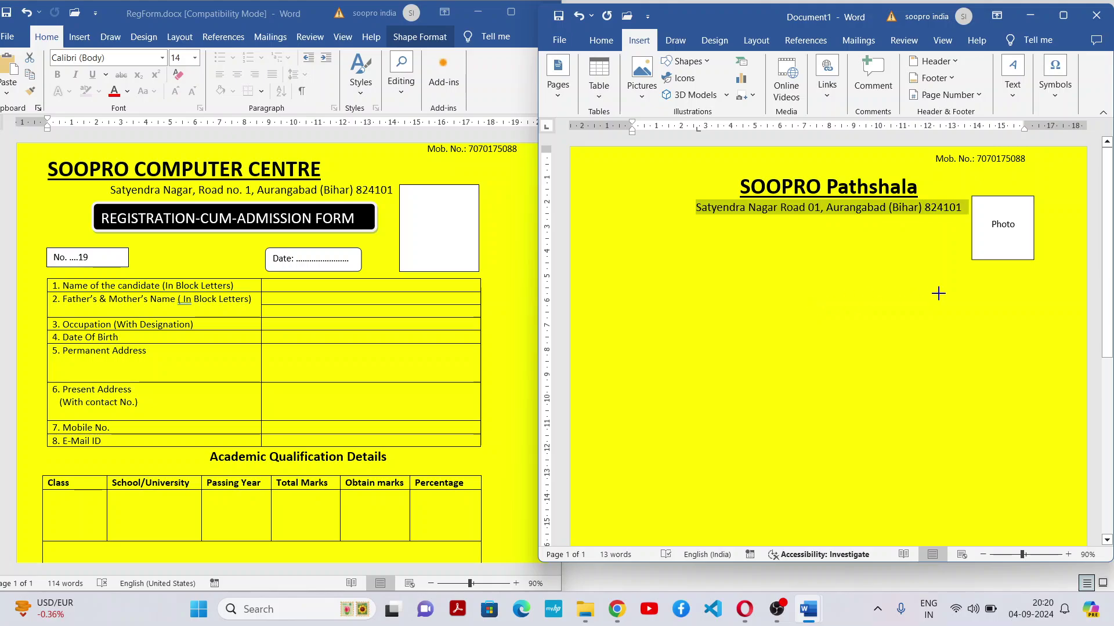
click(769, 323)
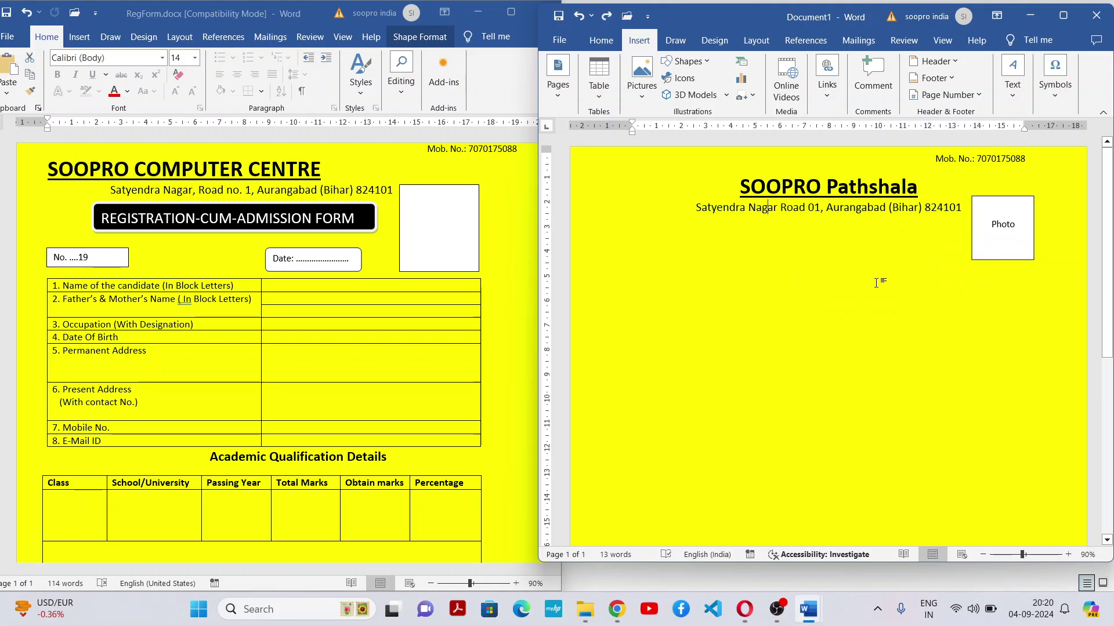
click(1072, 261)
double_click(695, 267)
key(Return)
key(Return)
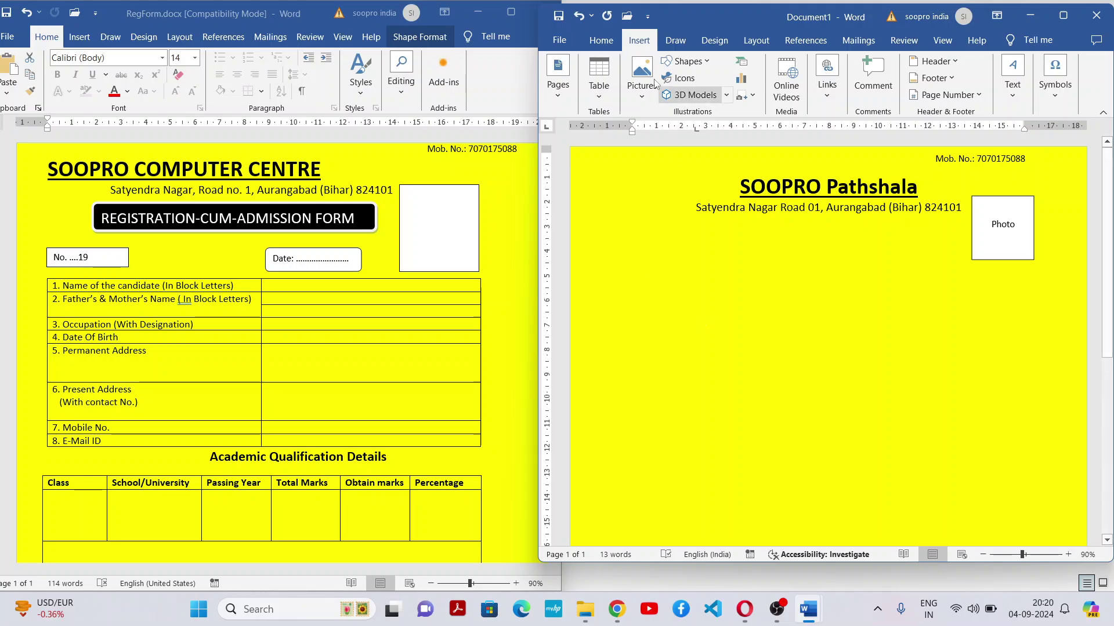
click(601, 40)
click(639, 40)
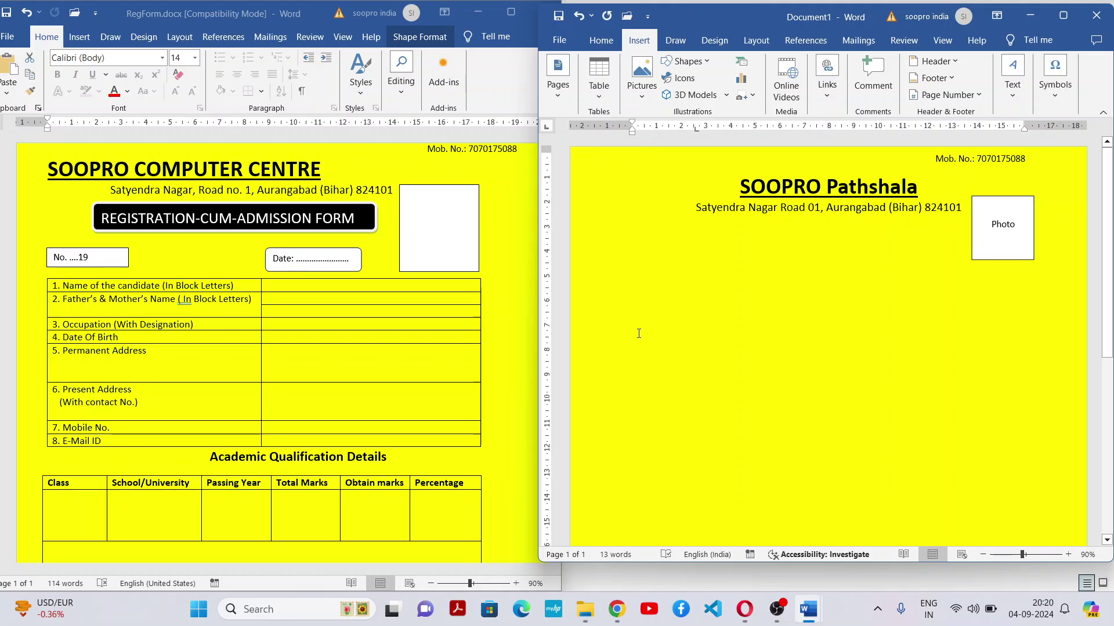
Draw a rectangle under the address, widen it leftward, and apply the solid black style
click(711, 62)
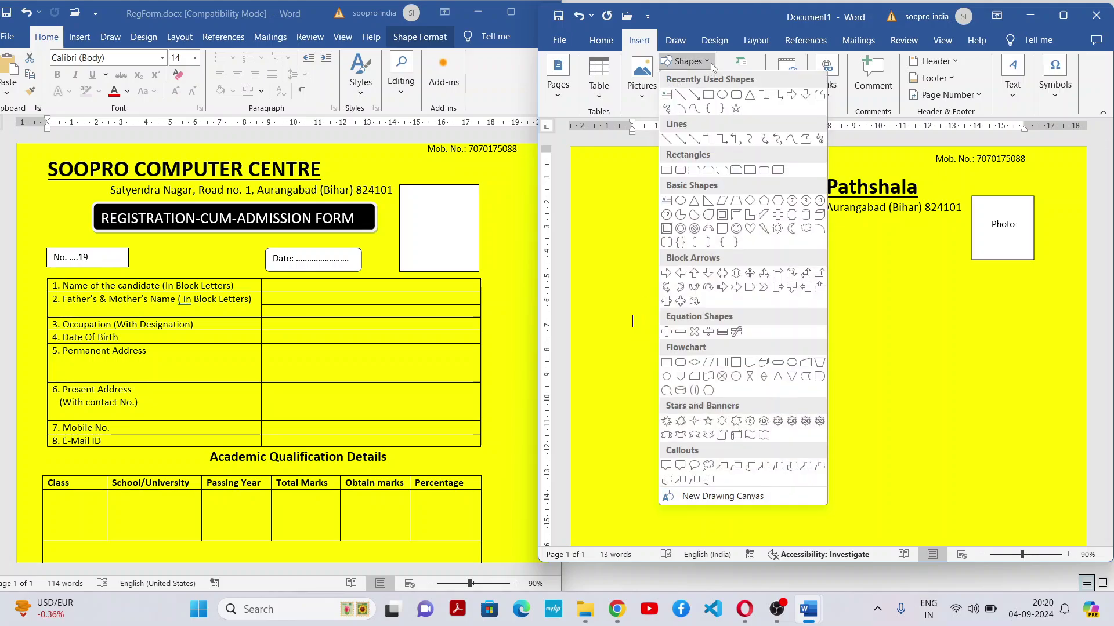
click(736, 98)
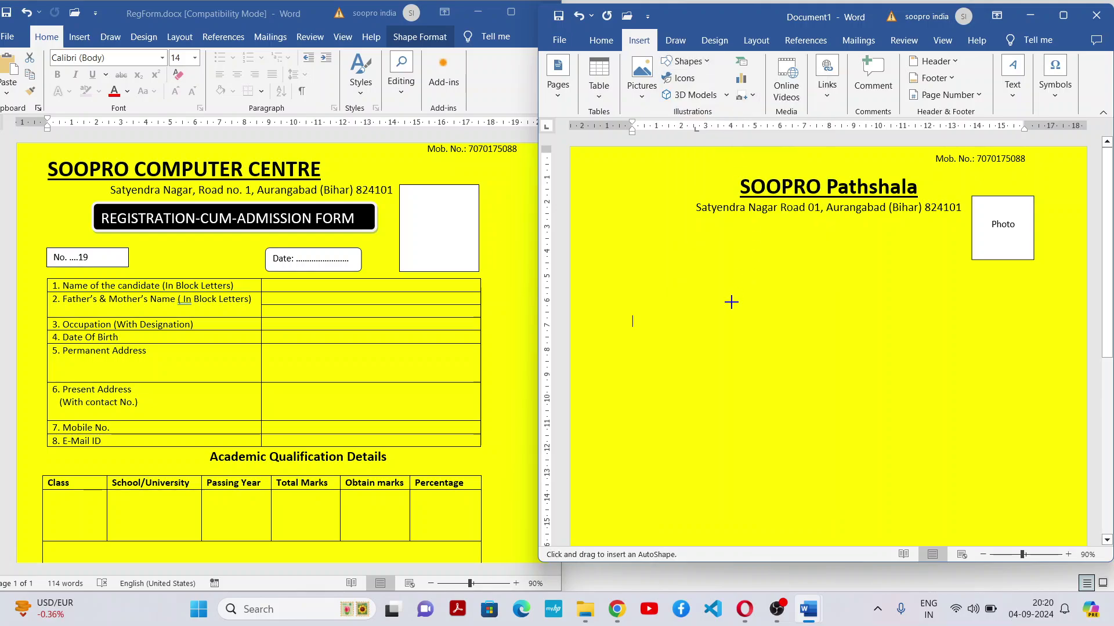
drag(697, 298, 941, 322)
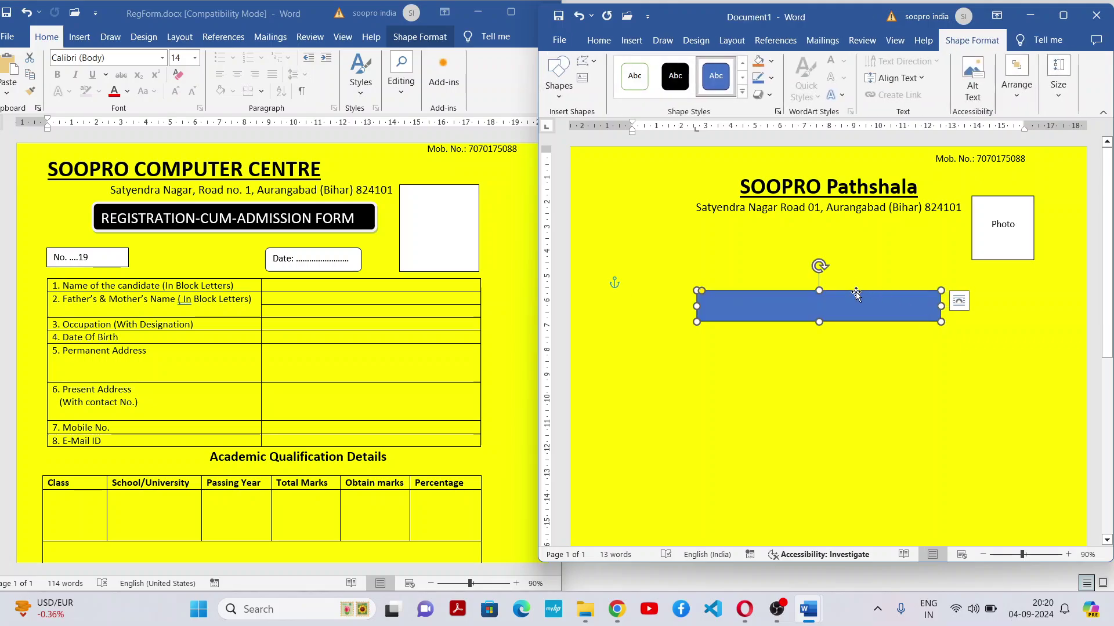
drag(858, 288, 873, 225)
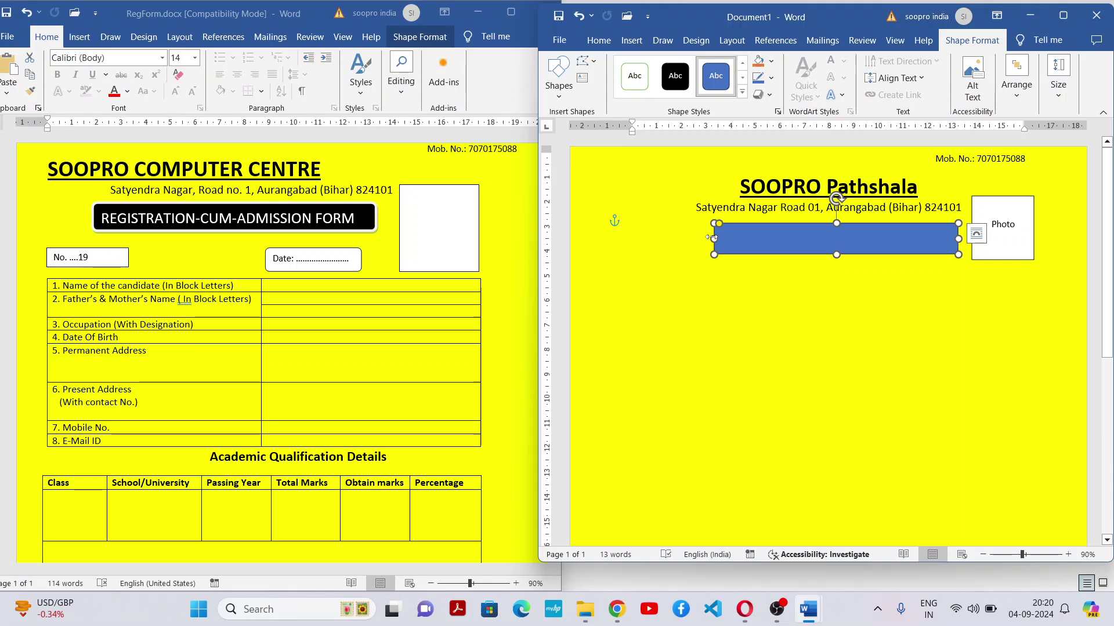
drag(710, 238, 683, 238)
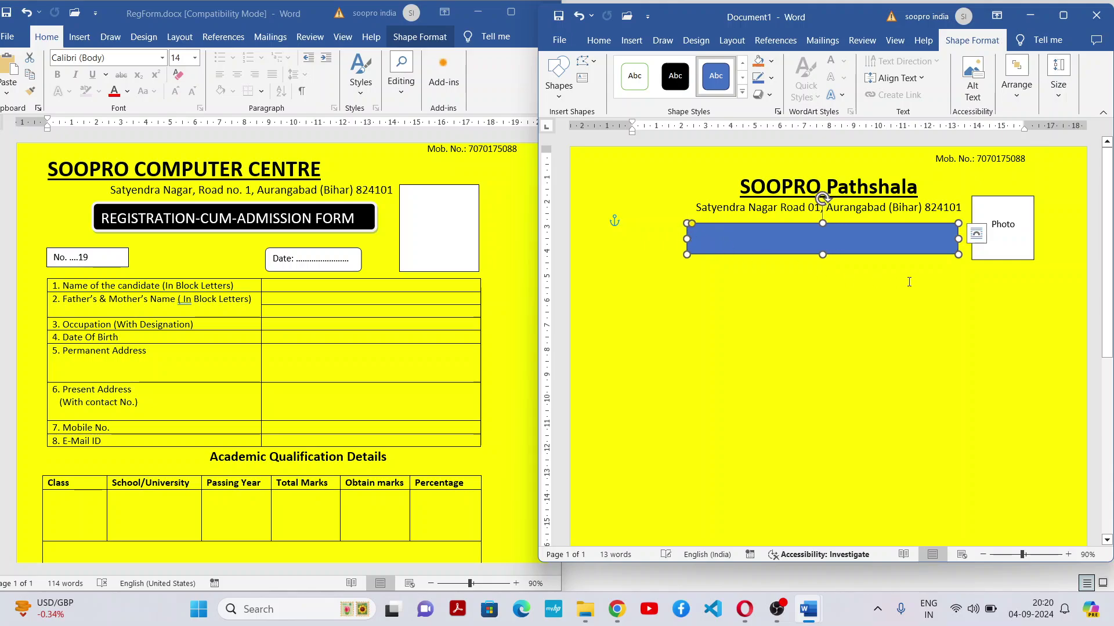
click(683, 75)
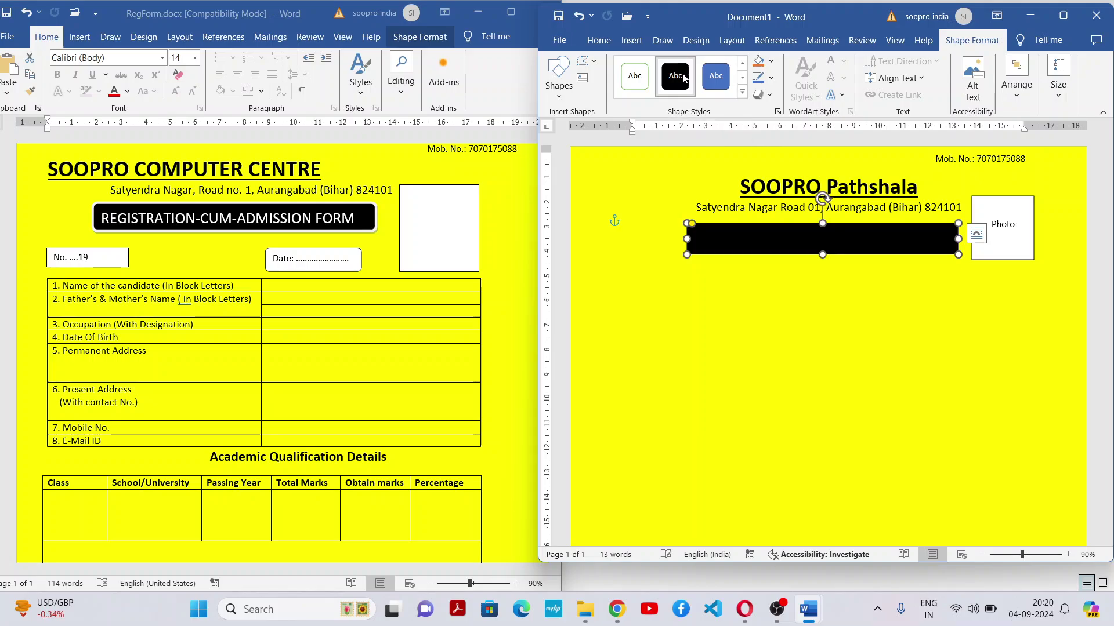
Type 'REGISTRATION CUM ADMISSION FORM' into the black banner and compare it with the original heading
right_click(886, 239)
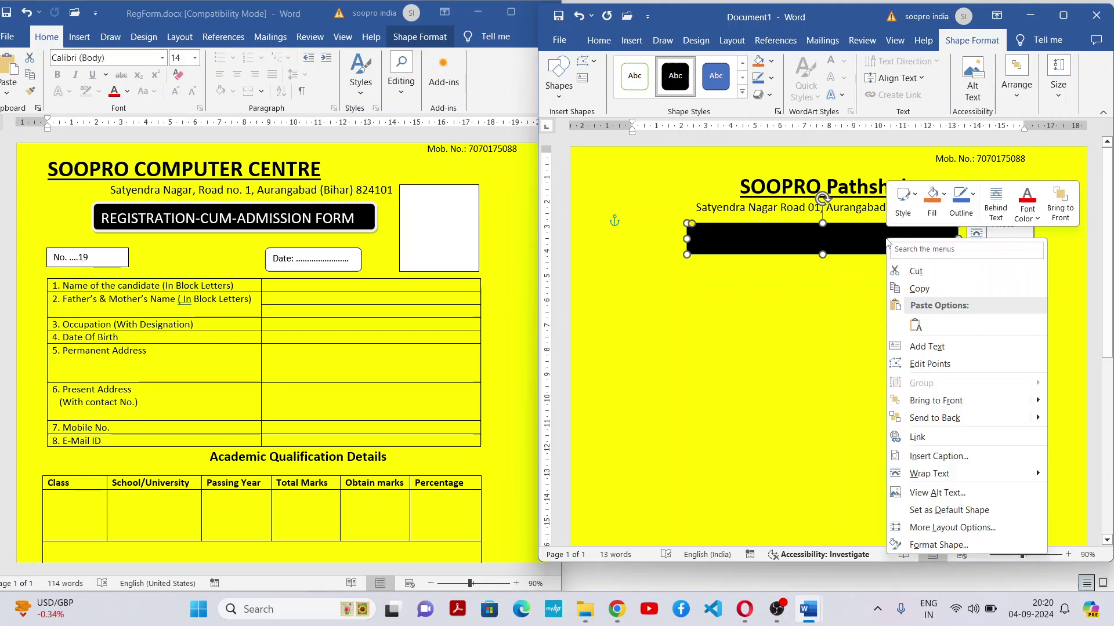
click(913, 348)
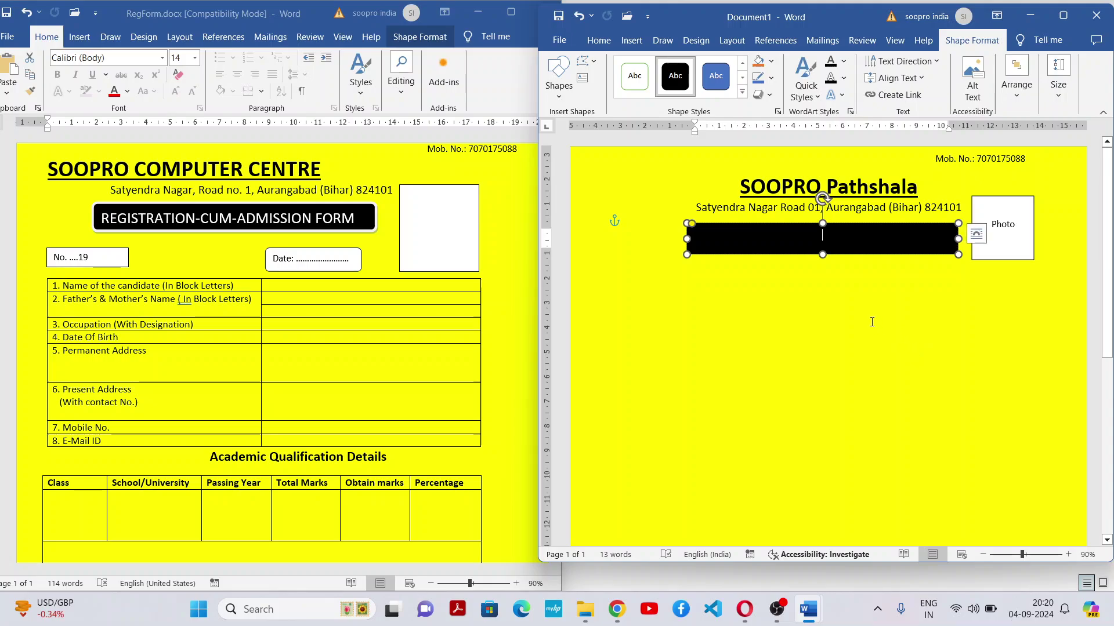
text(REGIST)
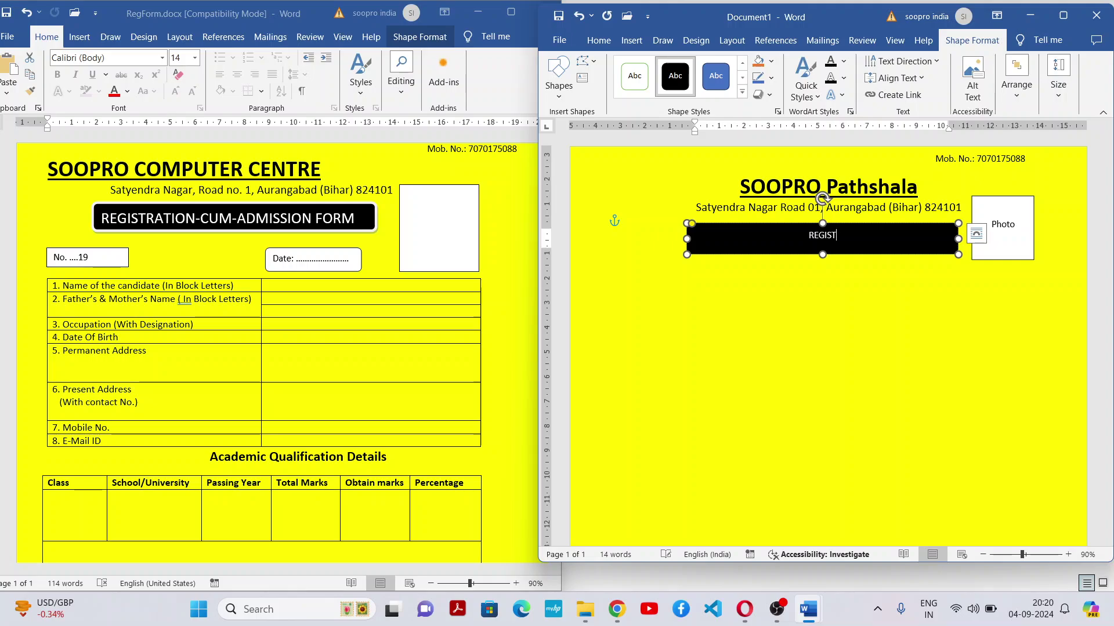
text(RATION CUM ADMISSION FORM)
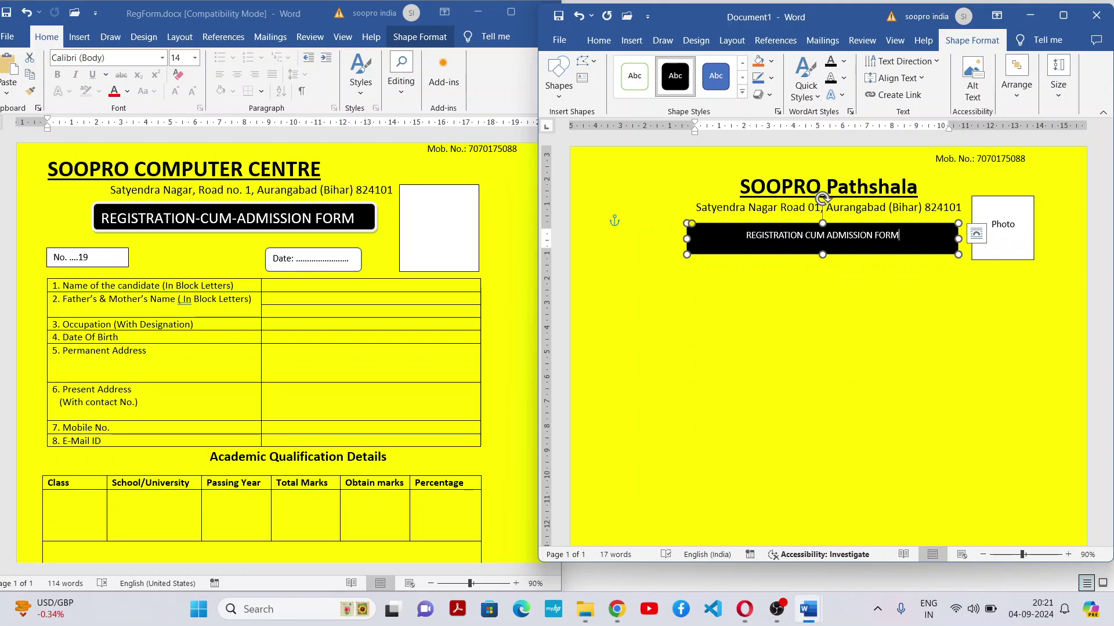
key(ctrl+a)
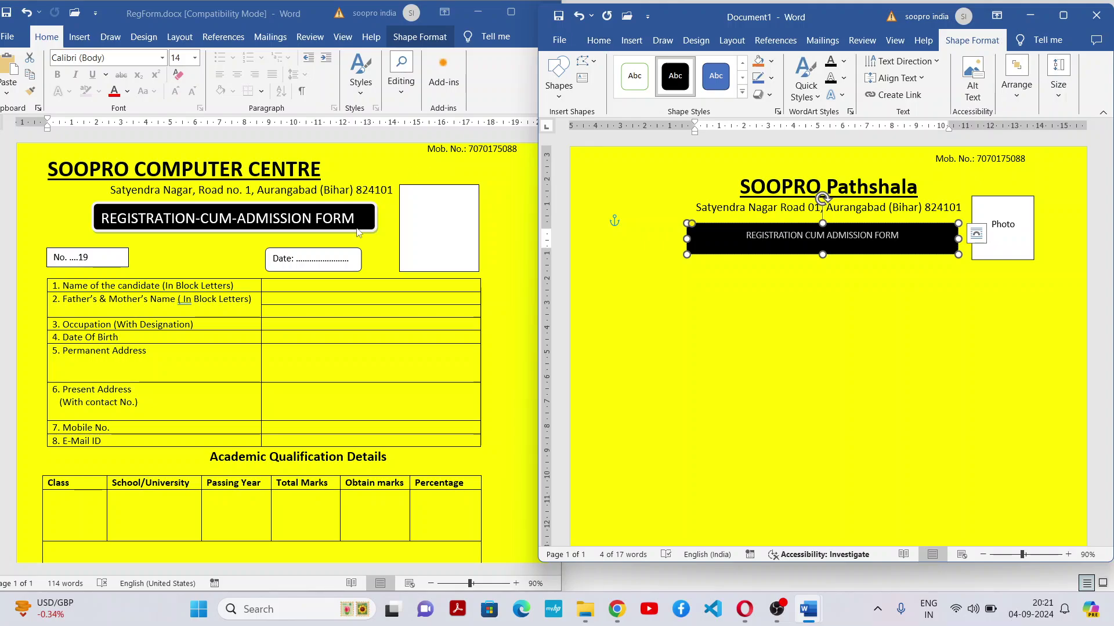
click(326, 224)
double_click(327, 224)
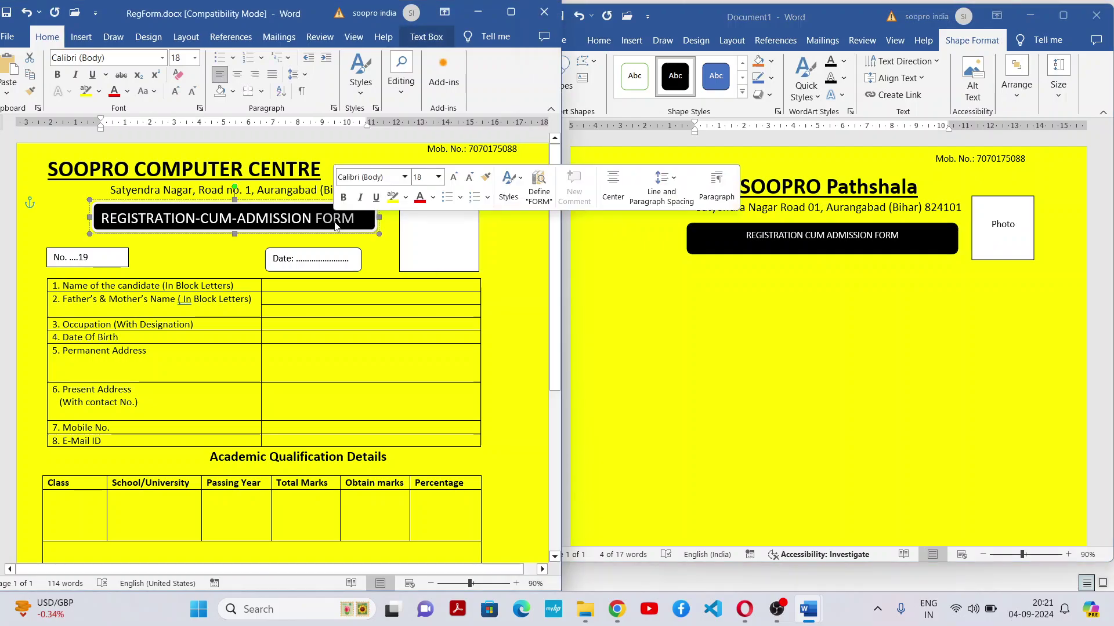
click(895, 244)
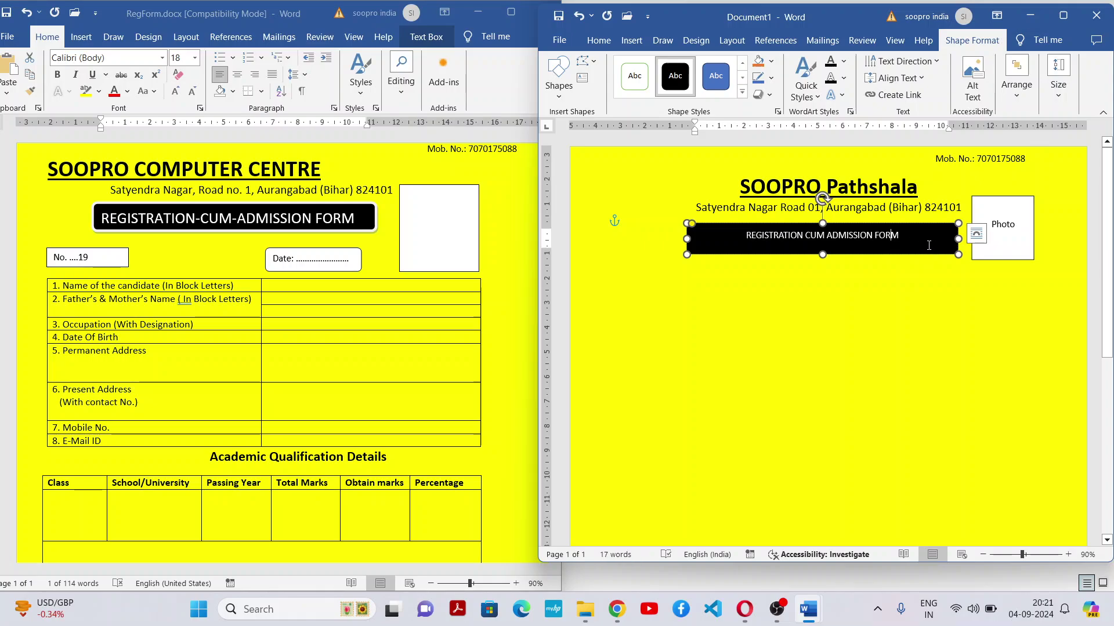
drag(930, 247, 716, 234)
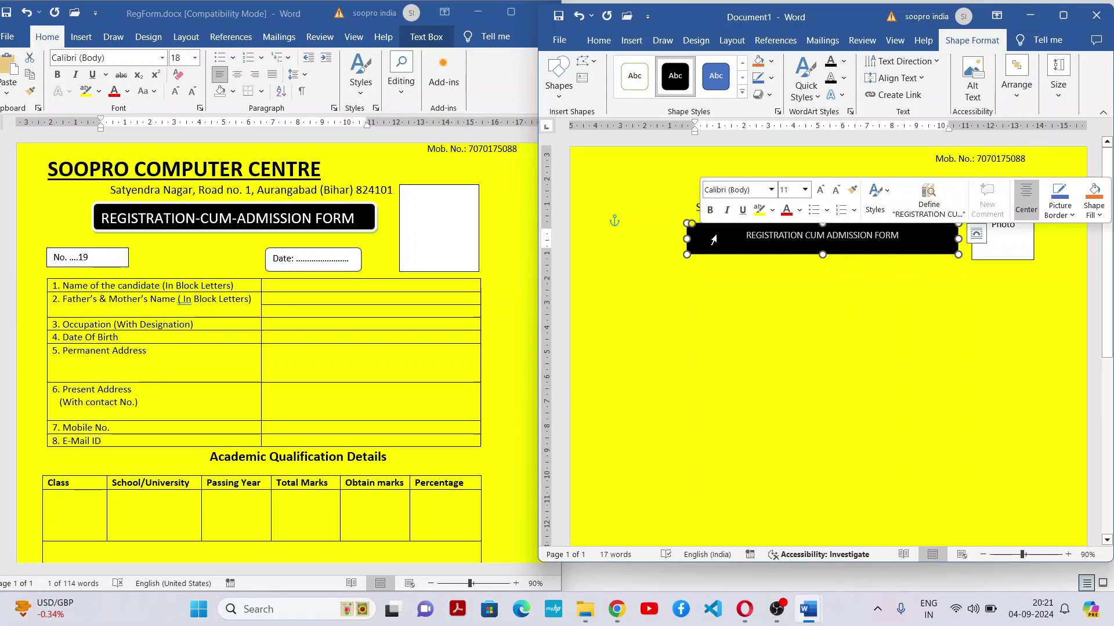
Increase the banner text's font size step by step up to 18 pt
click(599, 40)
click(729, 96)
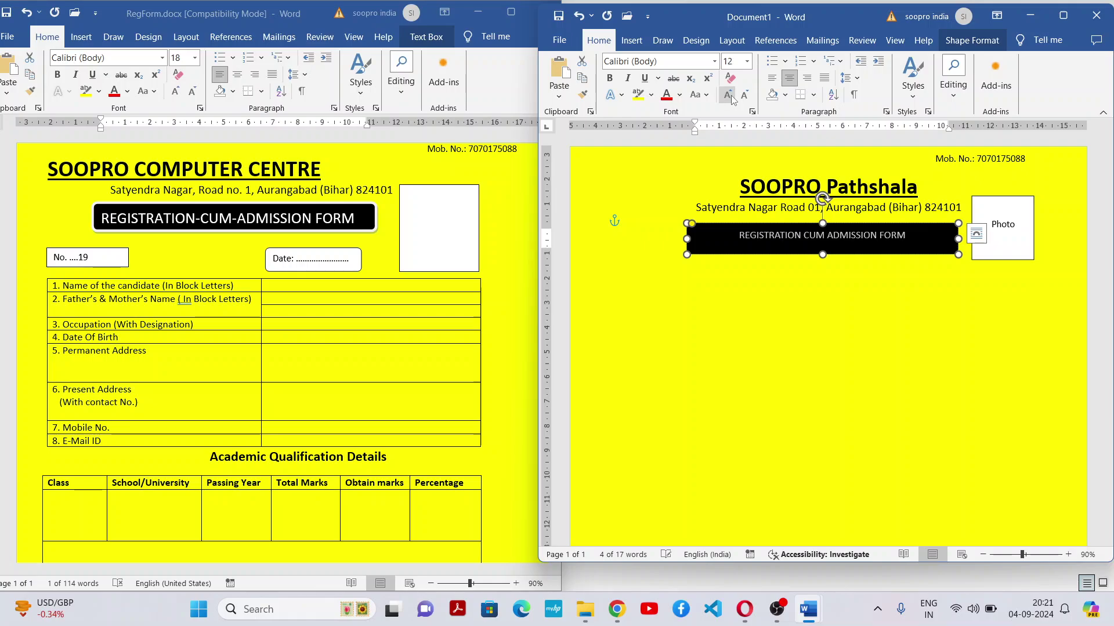
click(729, 95)
click(729, 96)
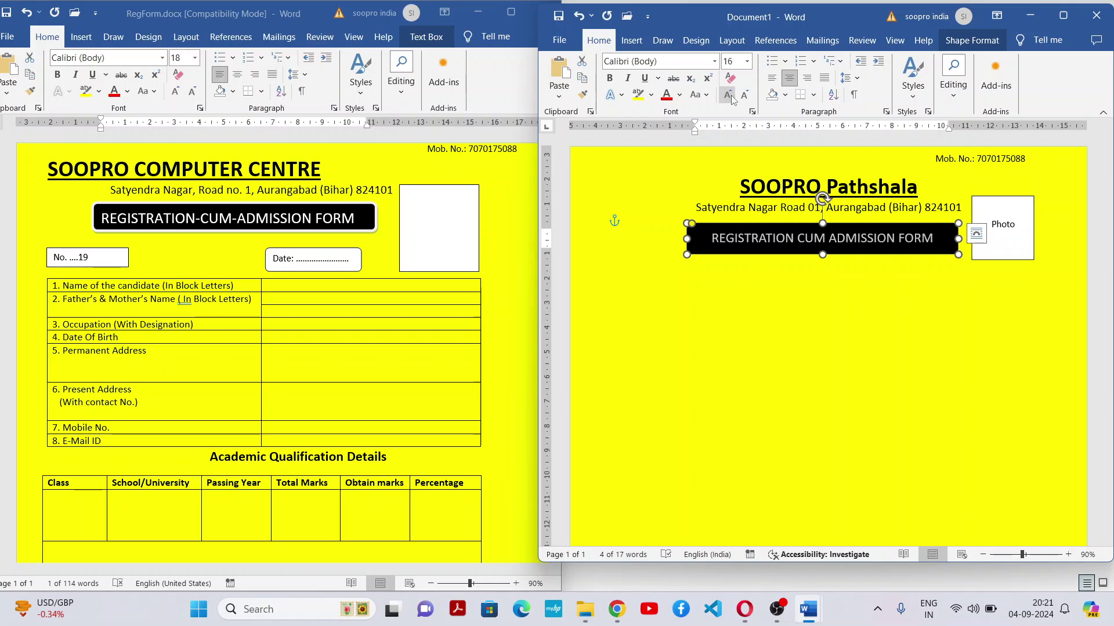
click(890, 276)
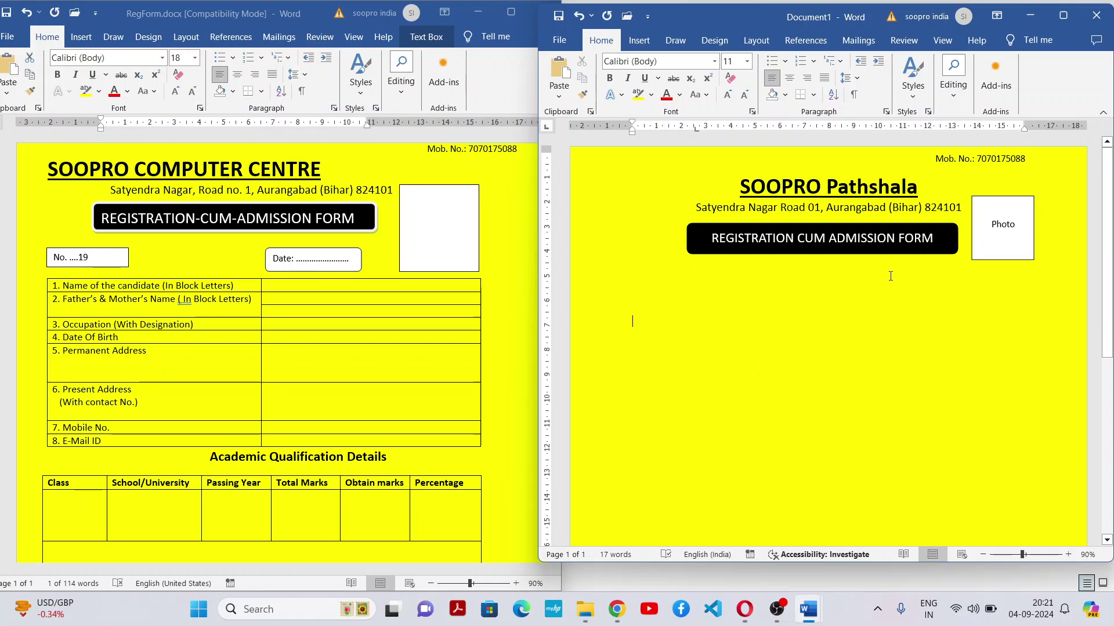
click(932, 239)
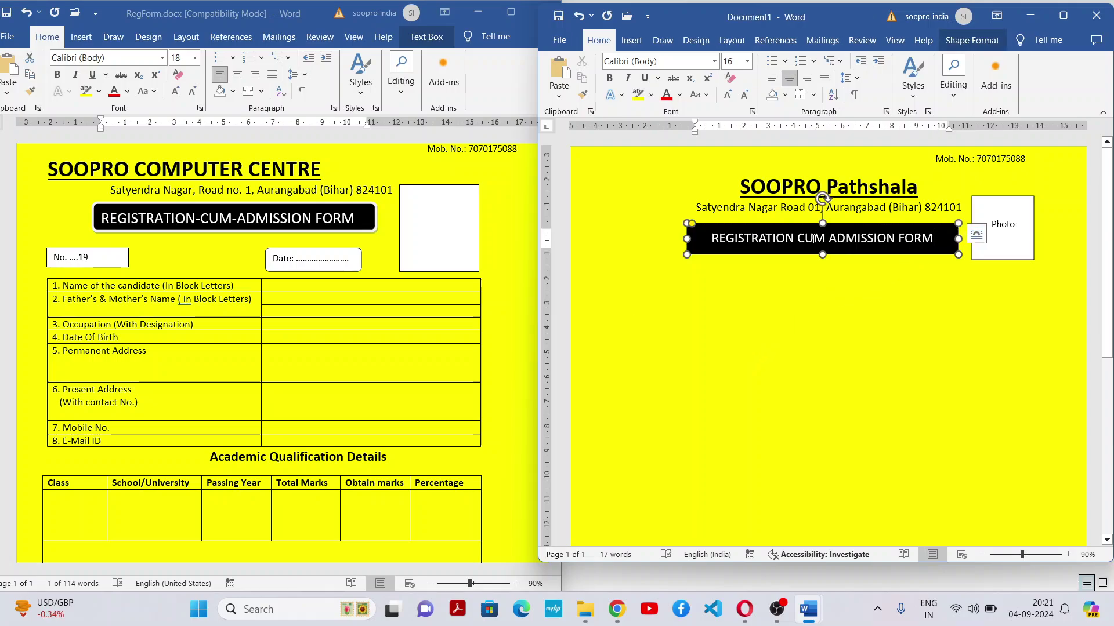
triple_click(813, 238)
click(728, 94)
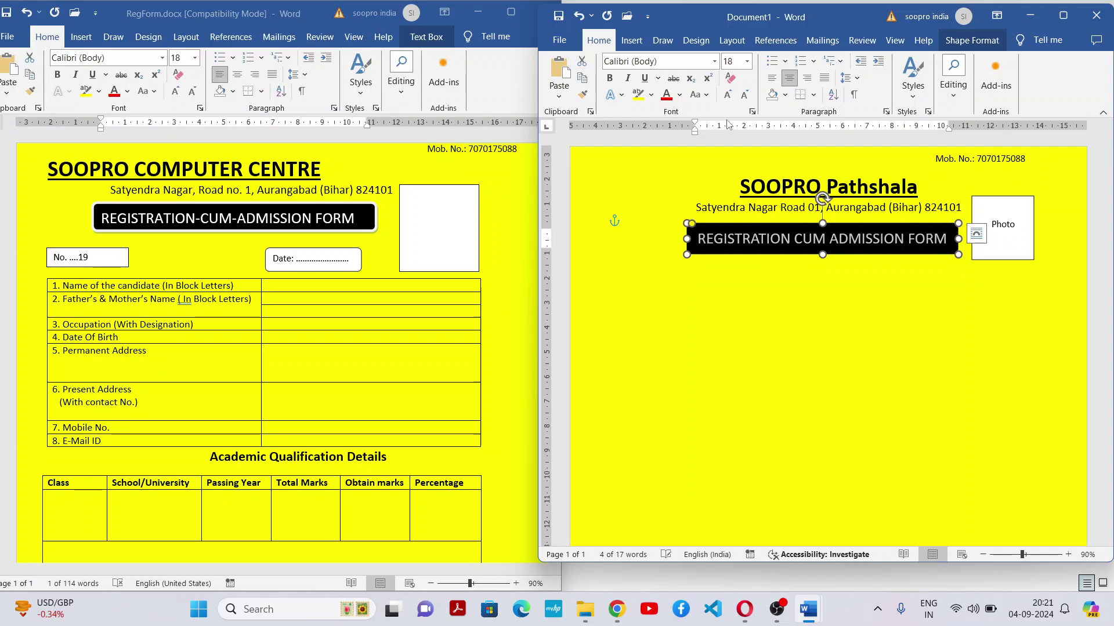
click(636, 316)
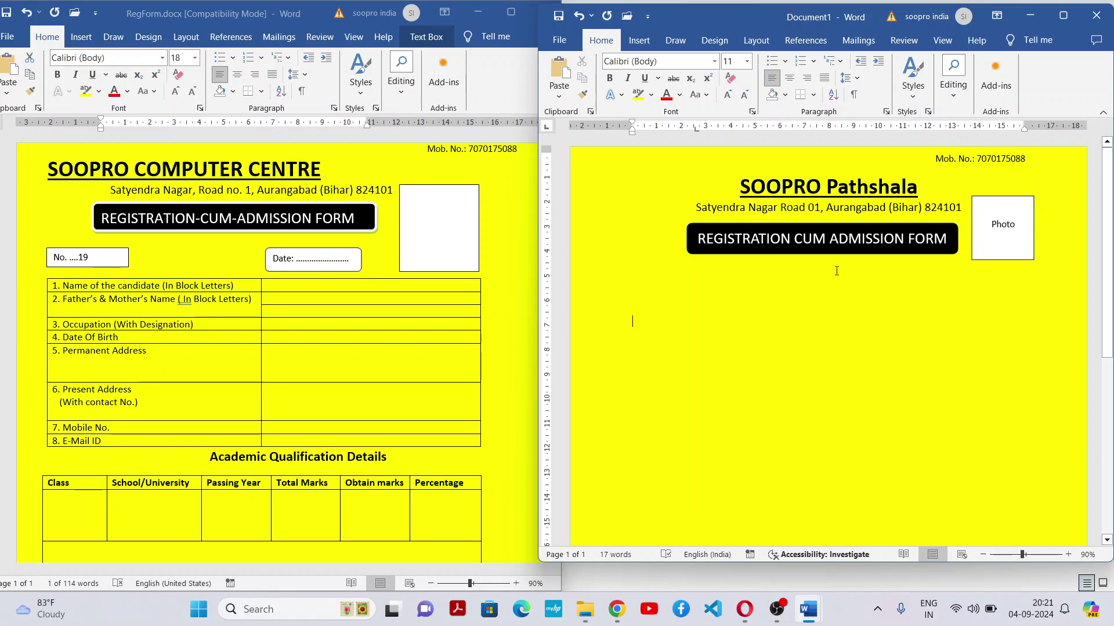
Drag the Photo box's bottom edge down and right edge outward to enlarge it
click(1009, 243)
drag(1004, 259, 1013, 293)
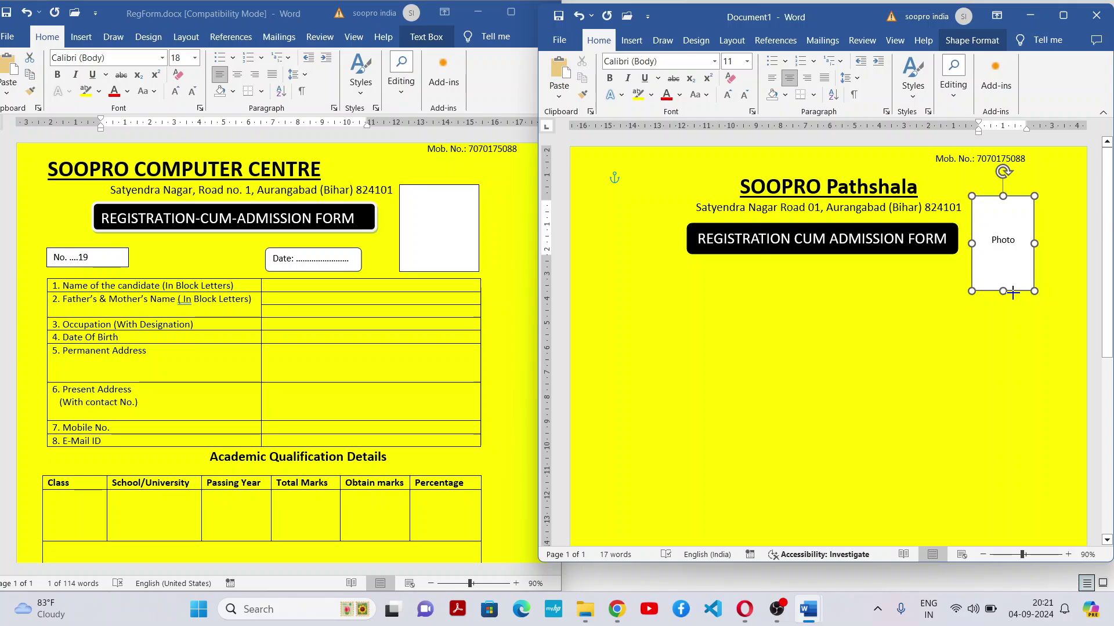
drag(1035, 243, 1059, 243)
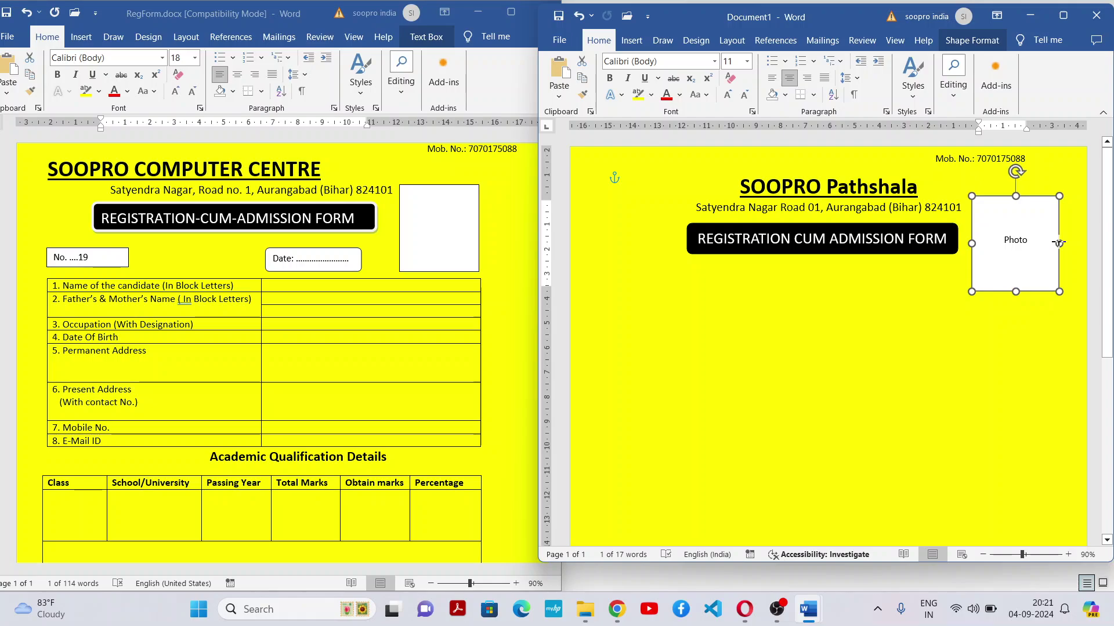
click(908, 324)
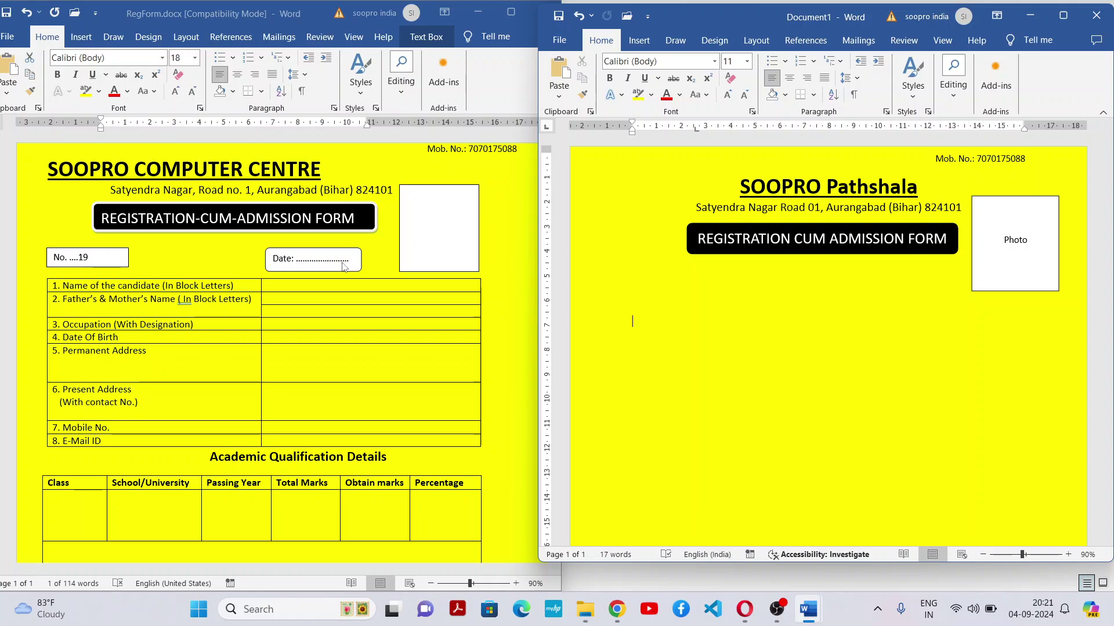
Draw a blue rectangle below the banner on the left
click(638, 40)
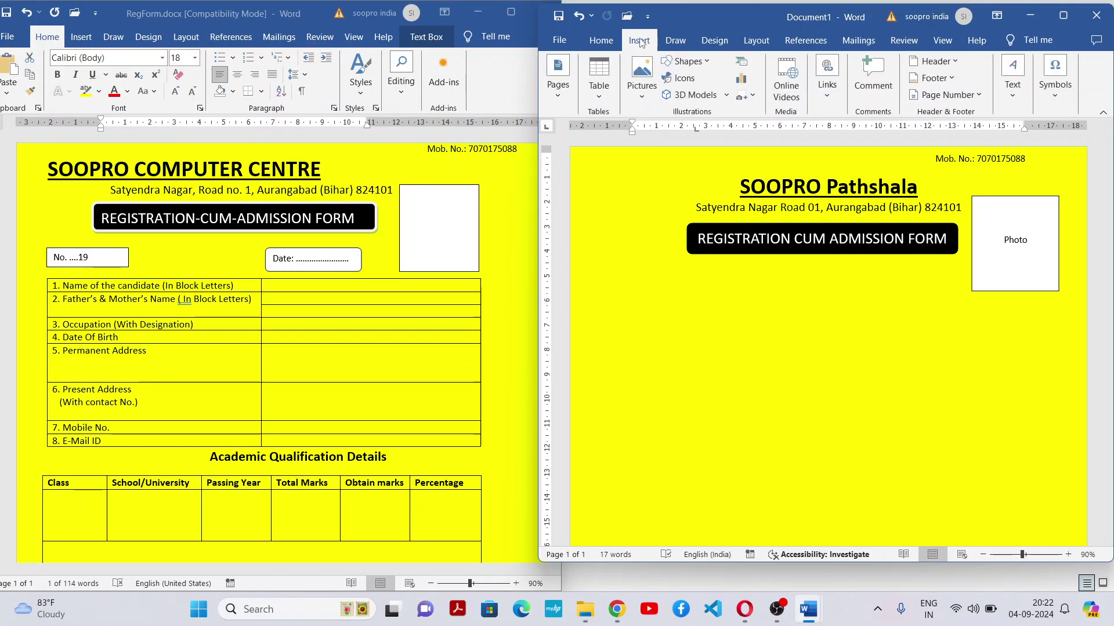
click(712, 63)
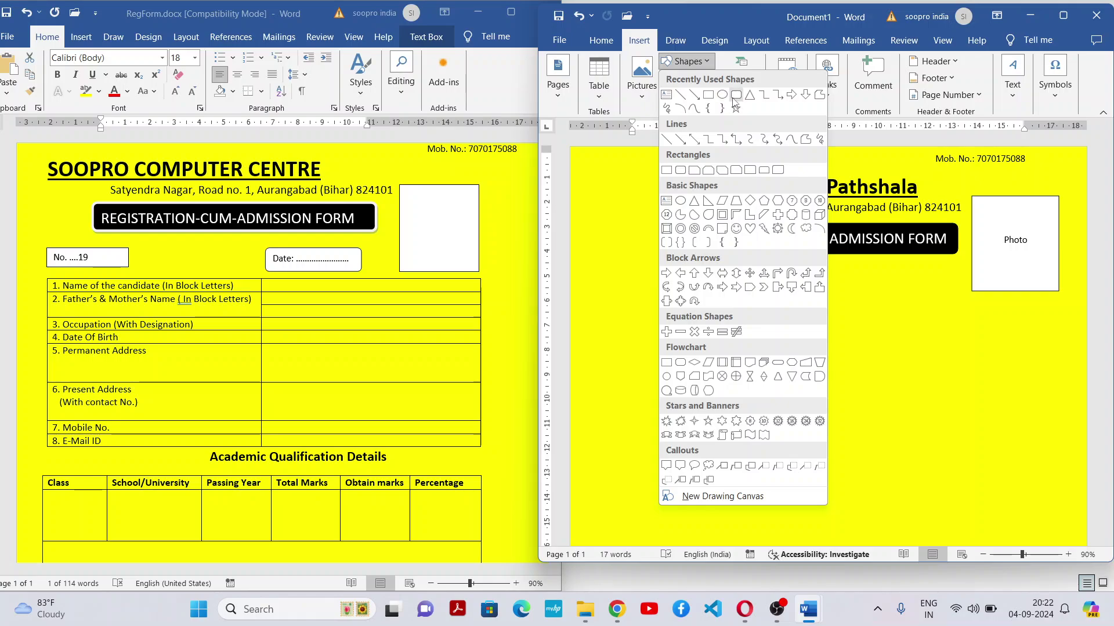
click(737, 100)
drag(630, 282, 730, 309)
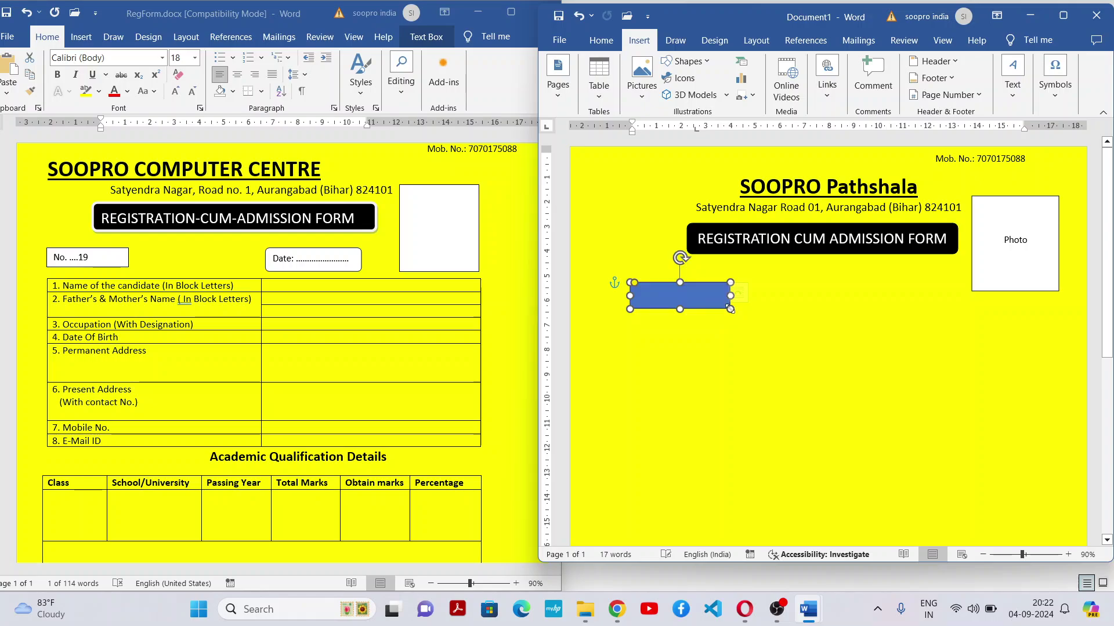
Copy the rectangle, place the copy beside the Photo box, and align the original under the banner
right_click(700, 295)
click(740, 325)
click(886, 318)
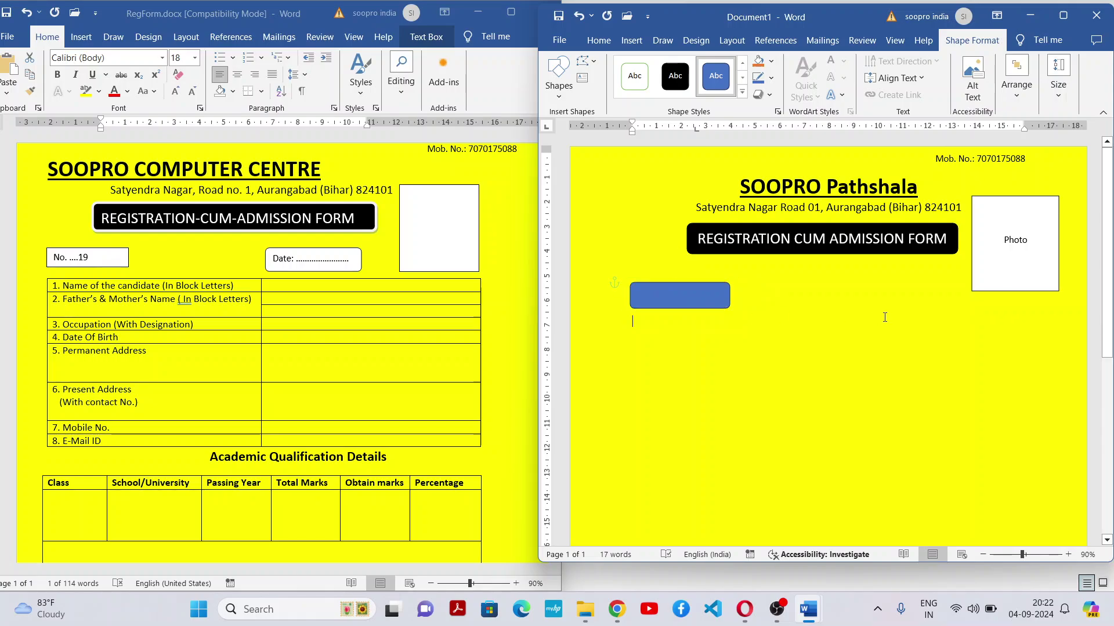
right_click(885, 319)
click(914, 403)
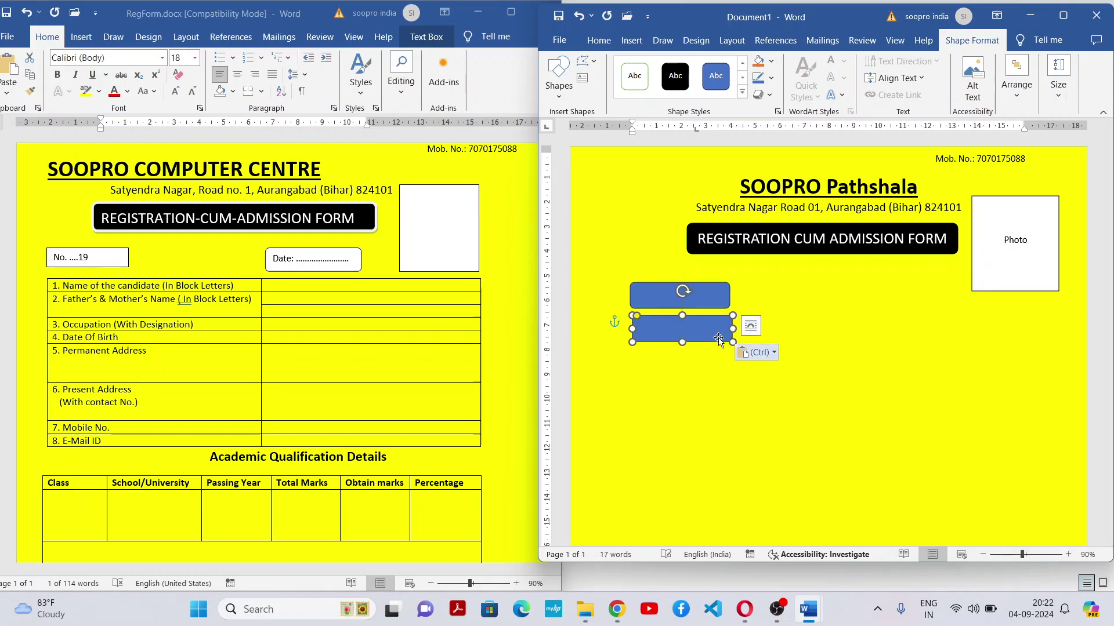
drag(766, 311, 933, 277)
click(748, 299)
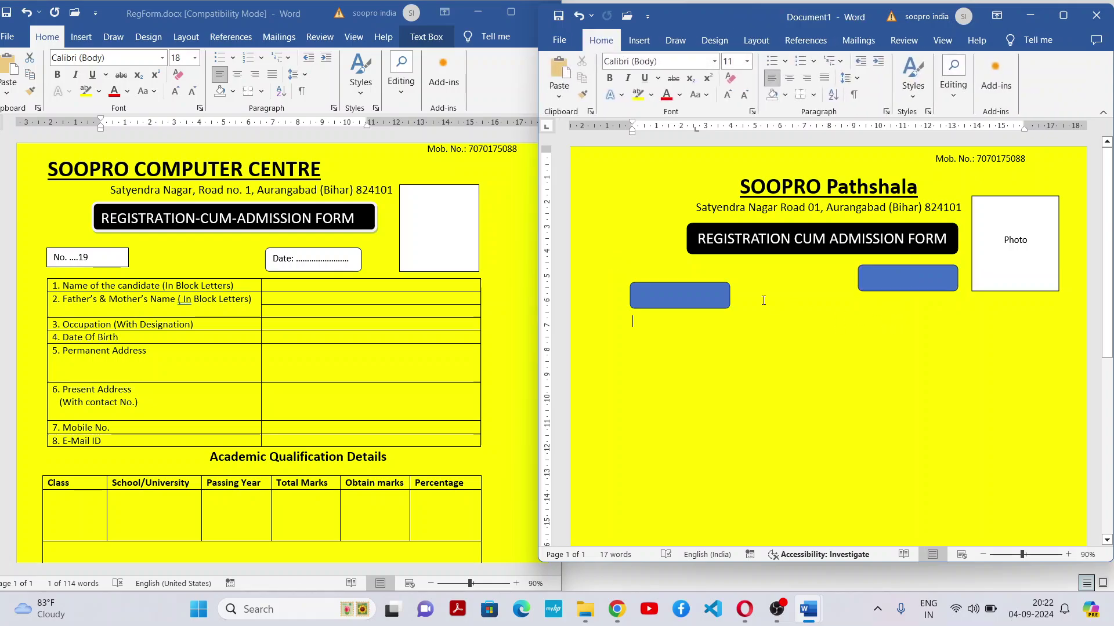
drag(709, 290, 718, 272)
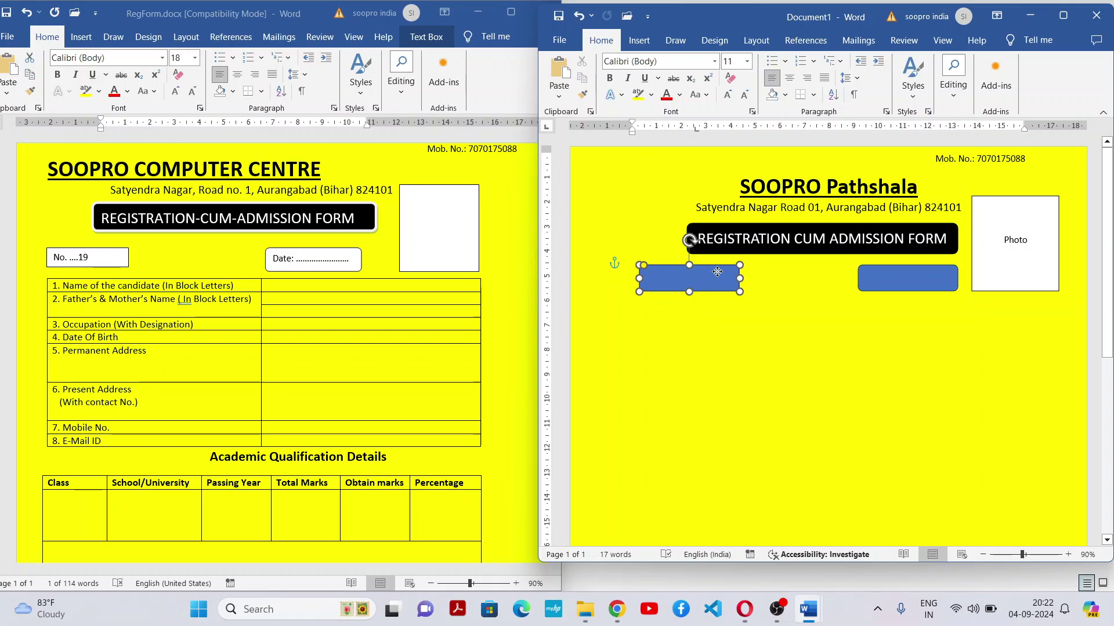
drag(717, 272, 698, 272)
Maximize the Document1 window and drag the ruler's indent markers outward on both sides
click(1063, 15)
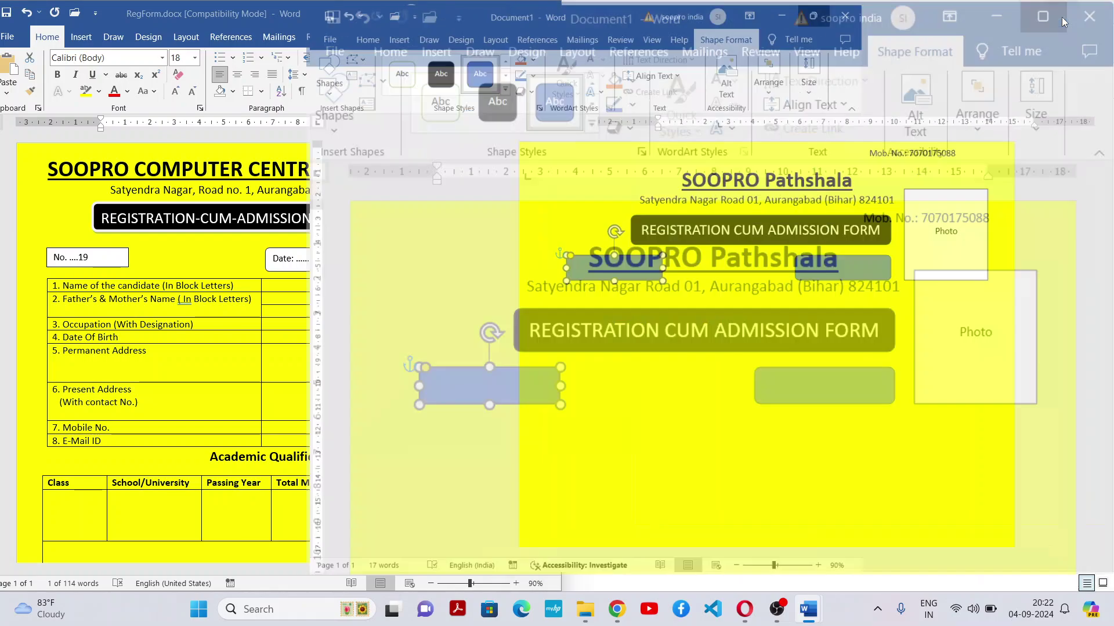
drag(754, 124, 769, 122)
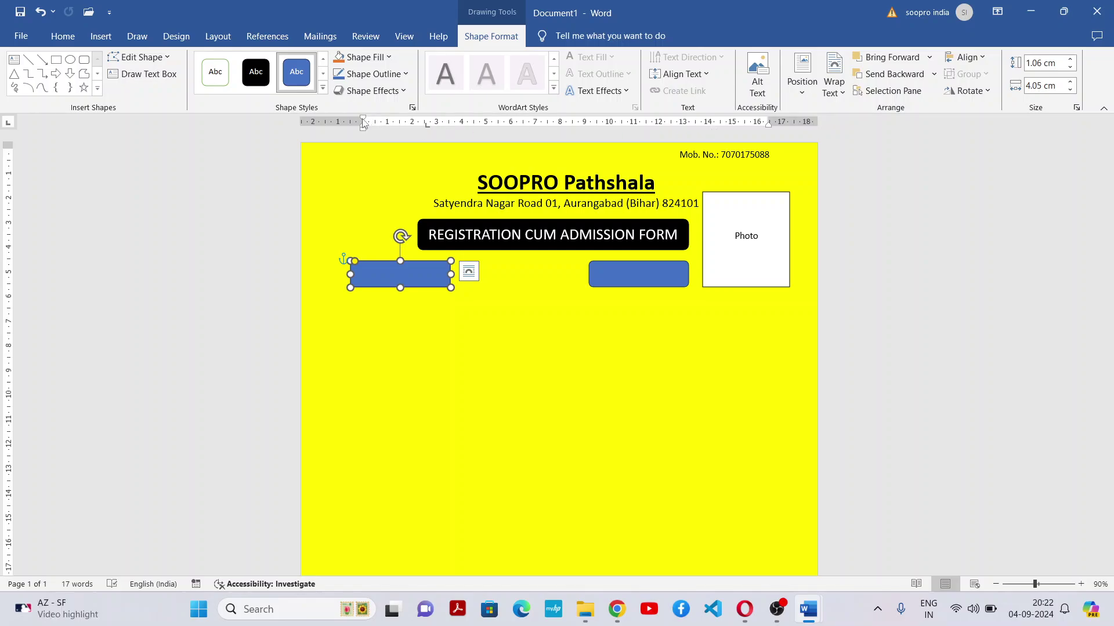
drag(363, 120, 342, 120)
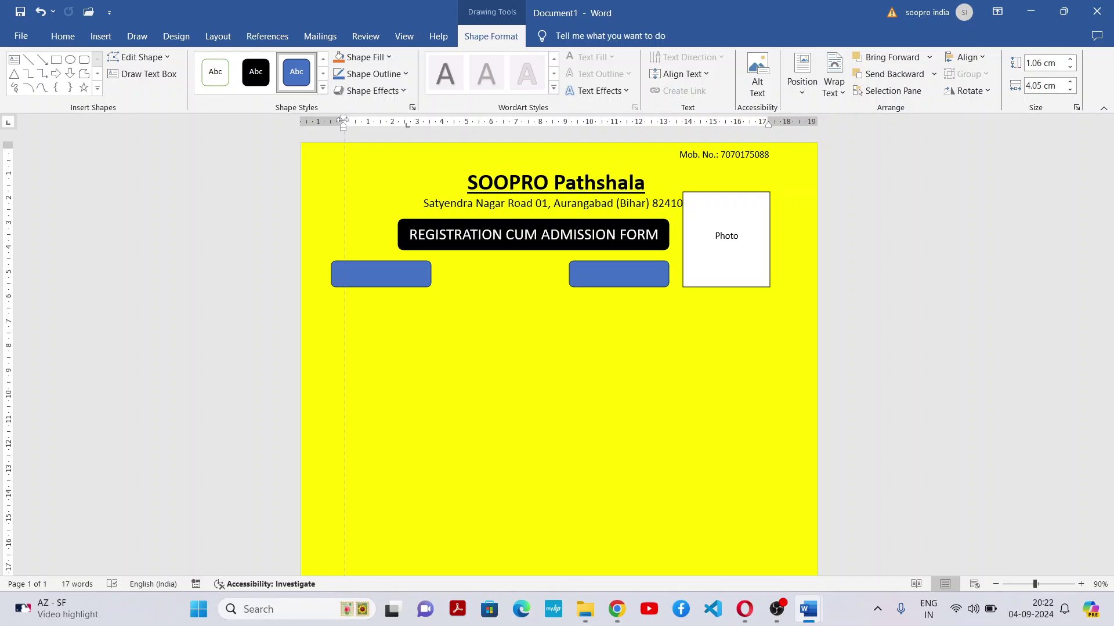
Reduce the top, right and left page margins by dragging the ruler markers
click(342, 270)
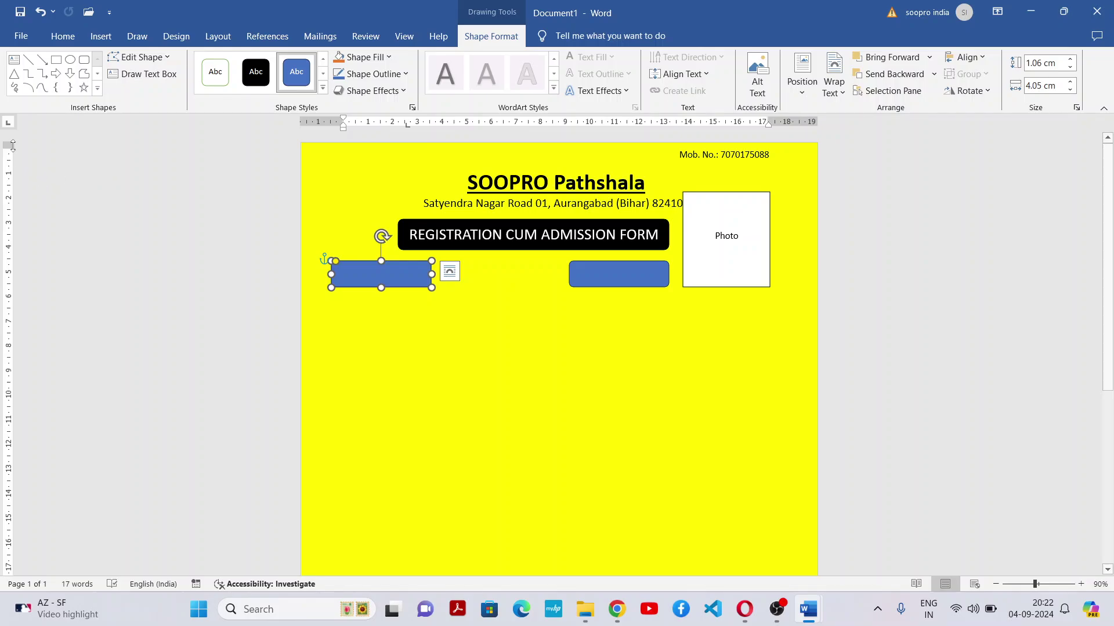
mouse_move(8, 145)
mouse_down()
mouse_move(11, 194)
mouse_move(22, 149)
mouse_up()
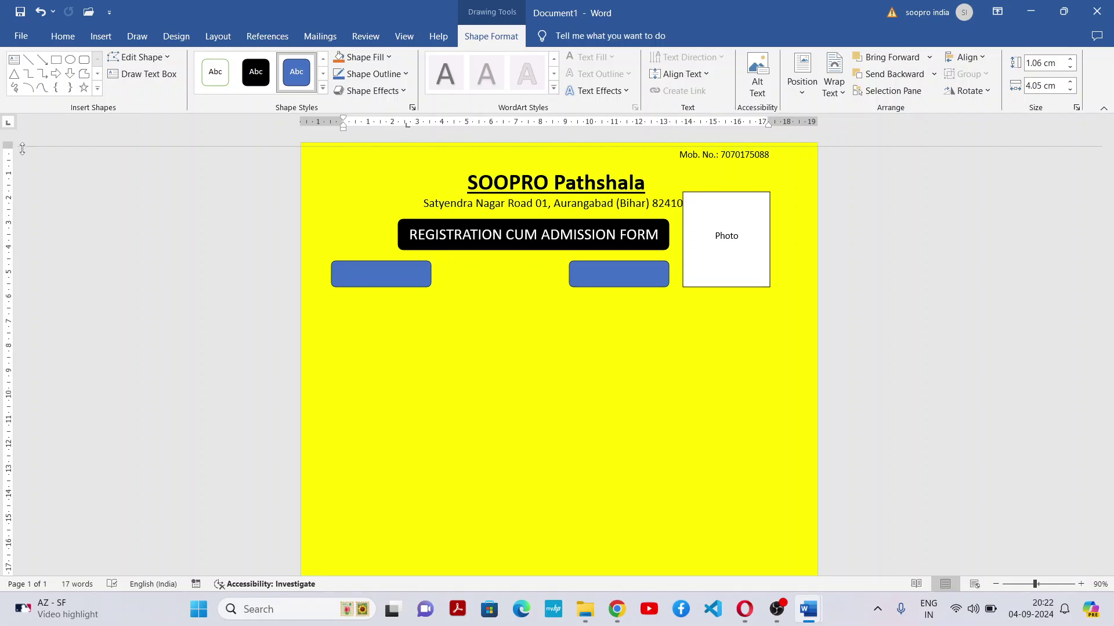
drag(22, 149, 22, 149)
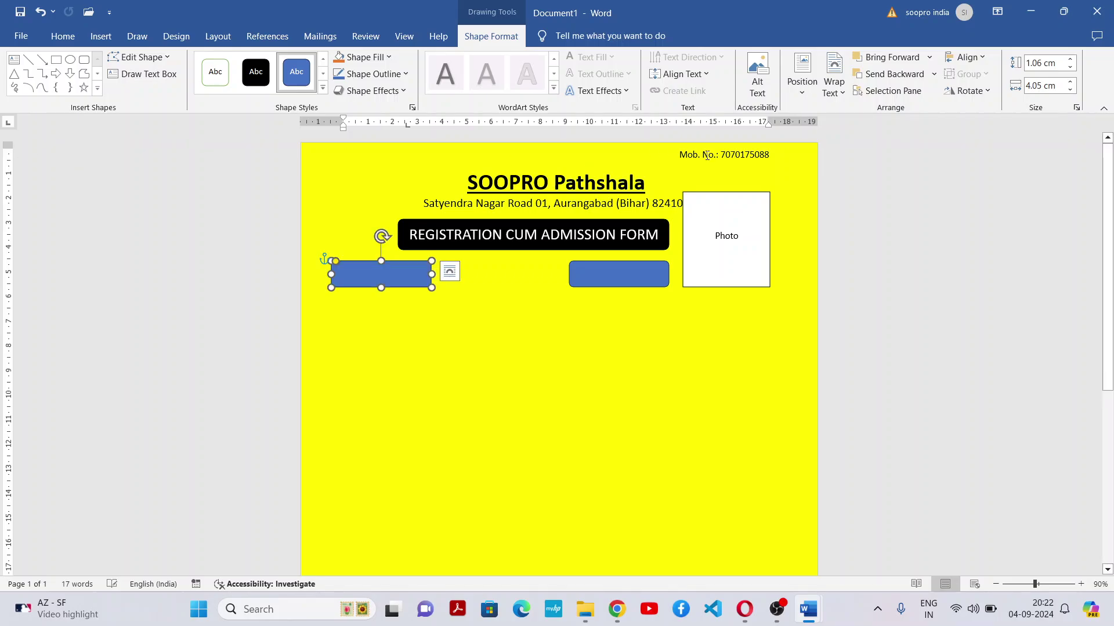
drag(768, 122, 787, 123)
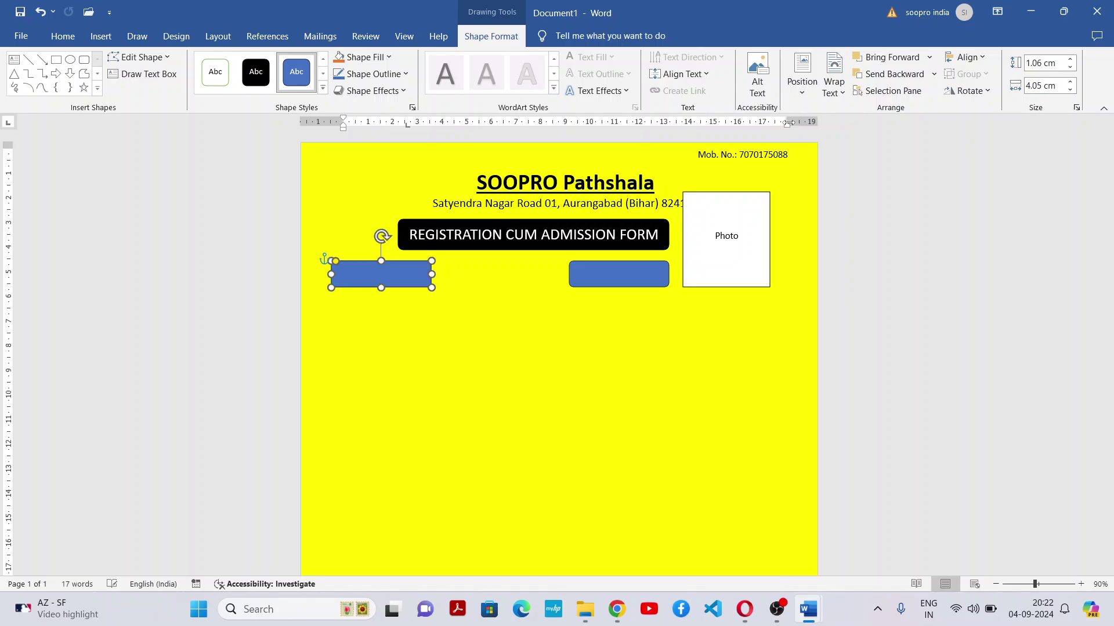
drag(343, 121, 331, 121)
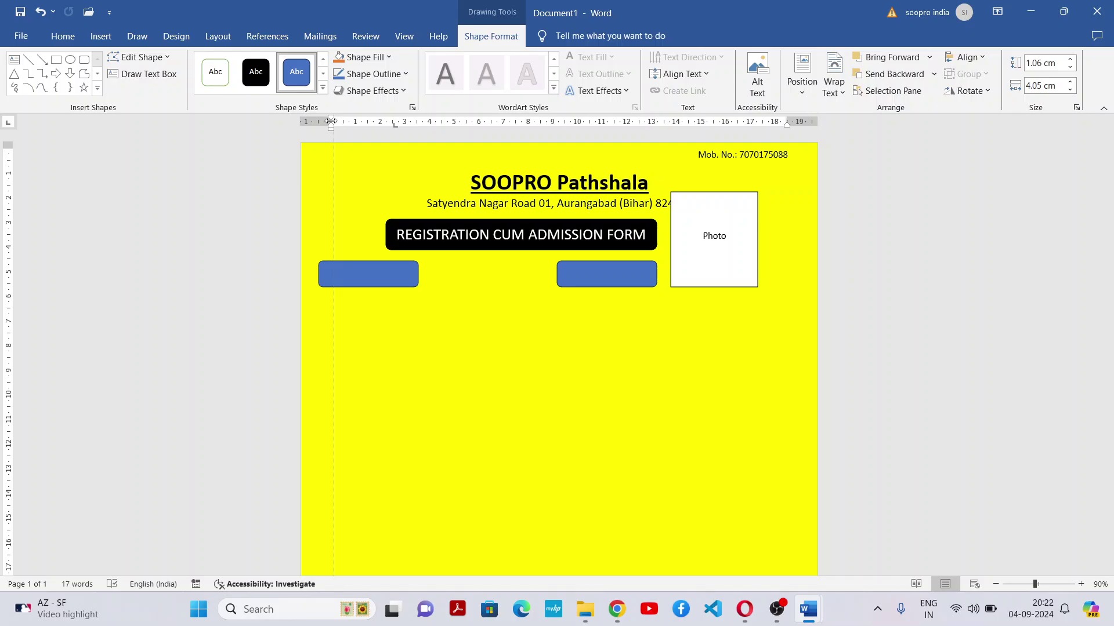
drag(331, 122, 330, 121)
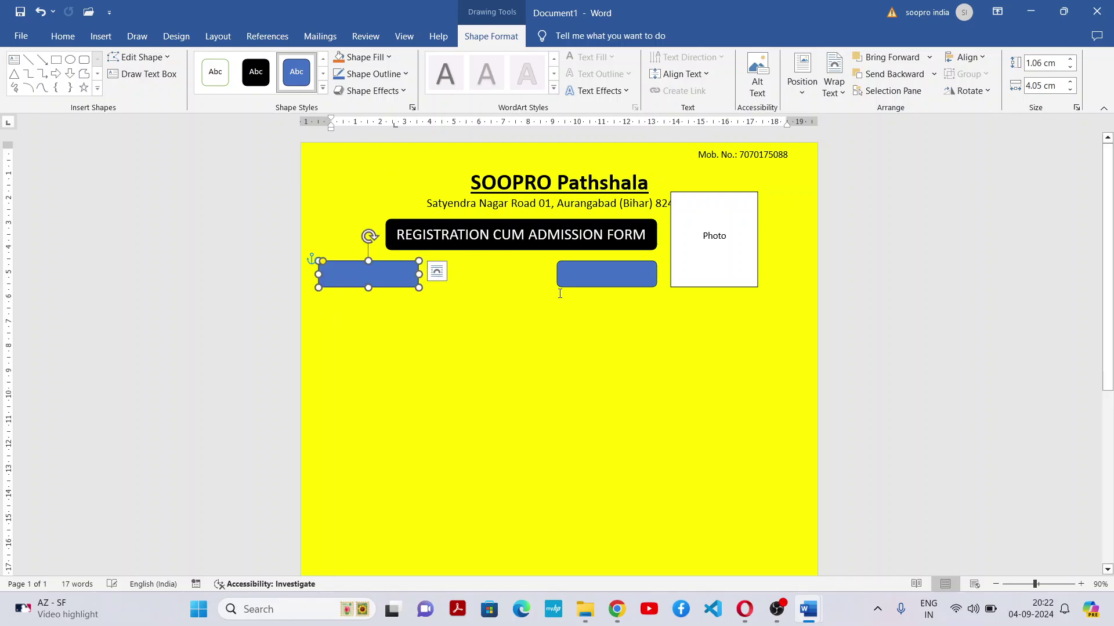
click(642, 325)
Place Word beside the reference form and restyle both blue boxes as Colored Outline - Black
double_click(803, 13)
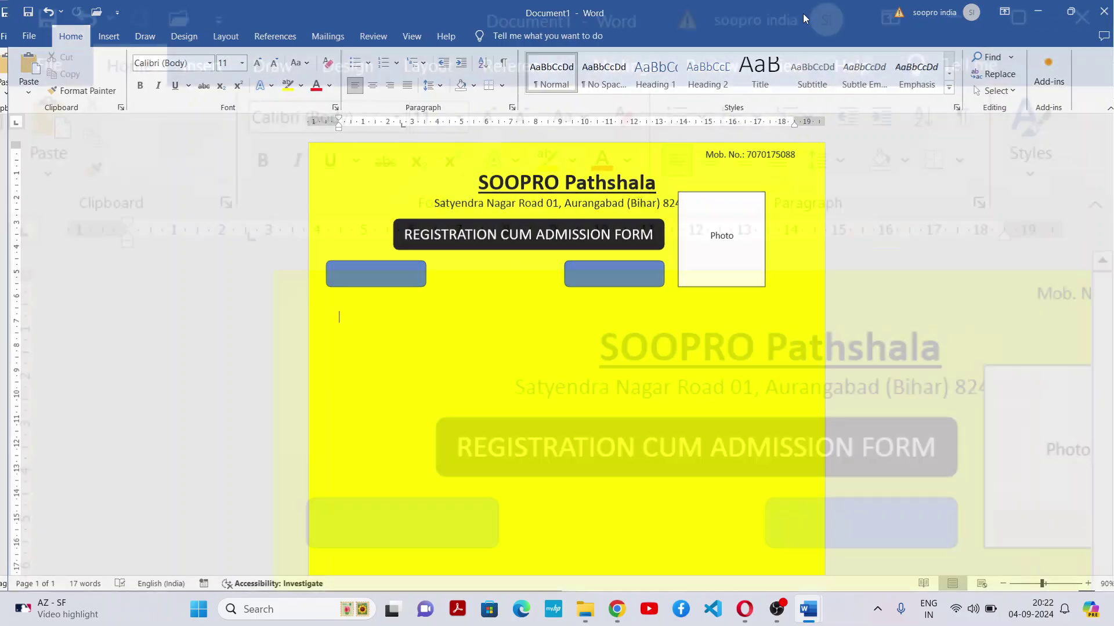
drag(663, 280, 692, 274)
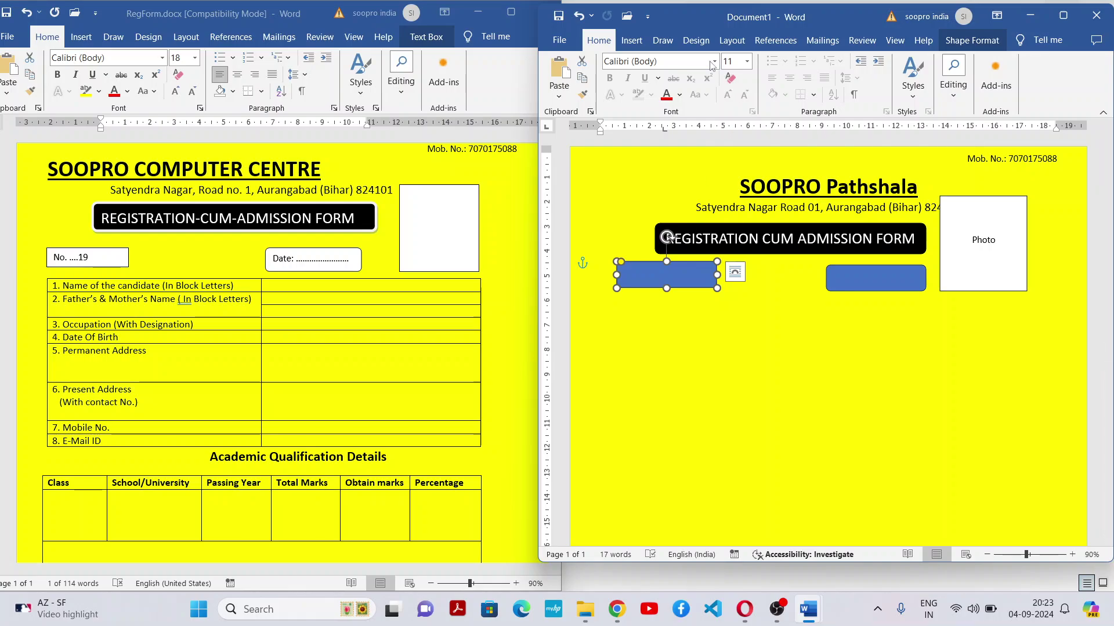
click(975, 41)
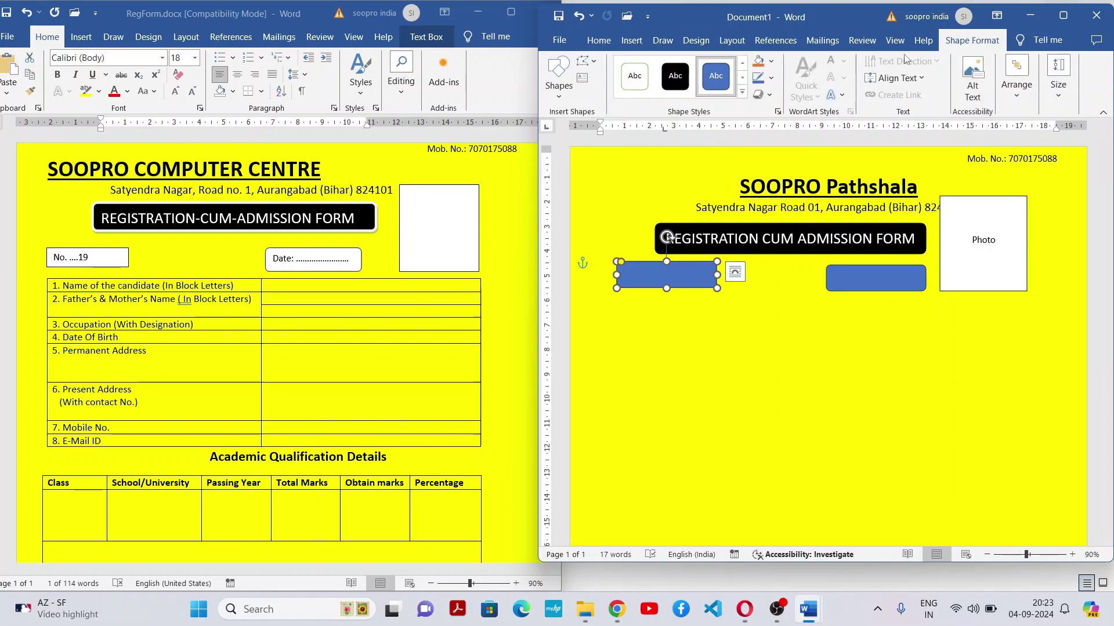
click(742, 93)
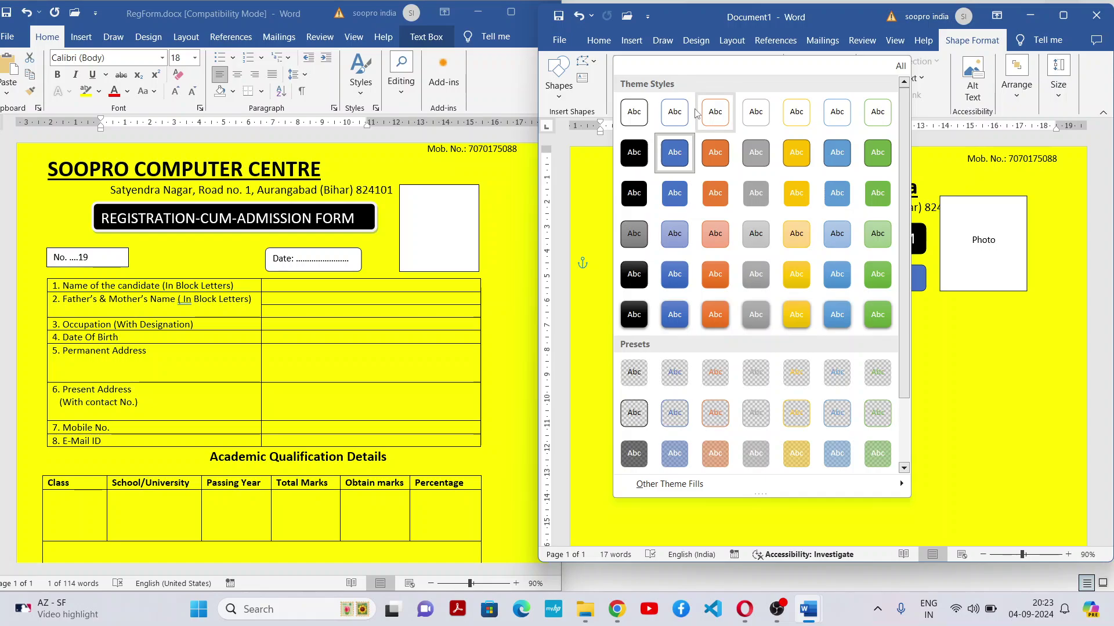
click(634, 111)
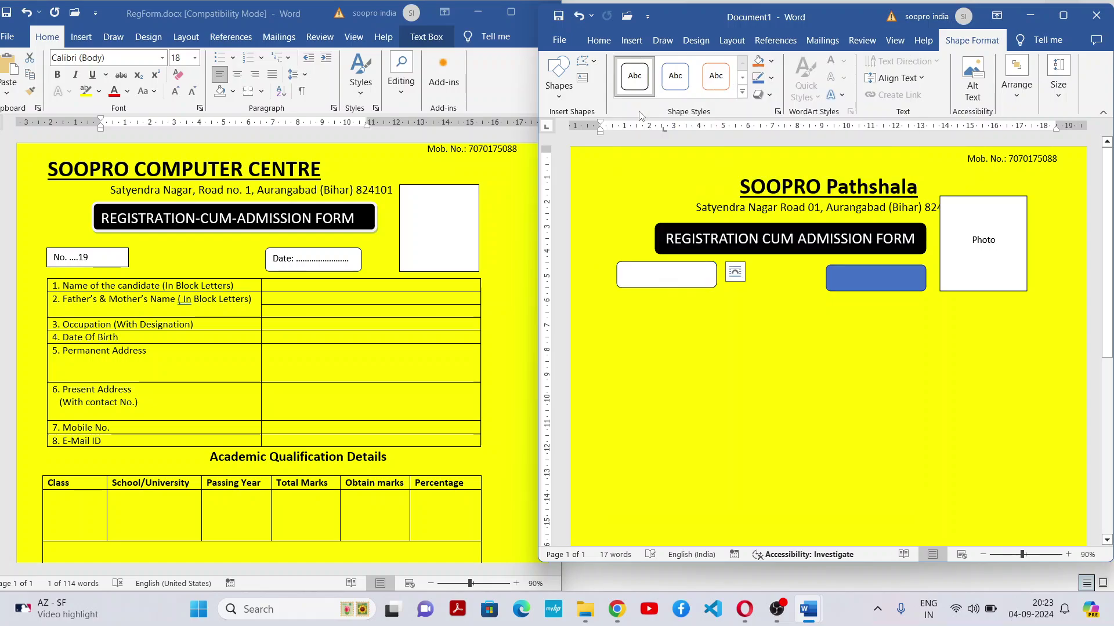
click(868, 279)
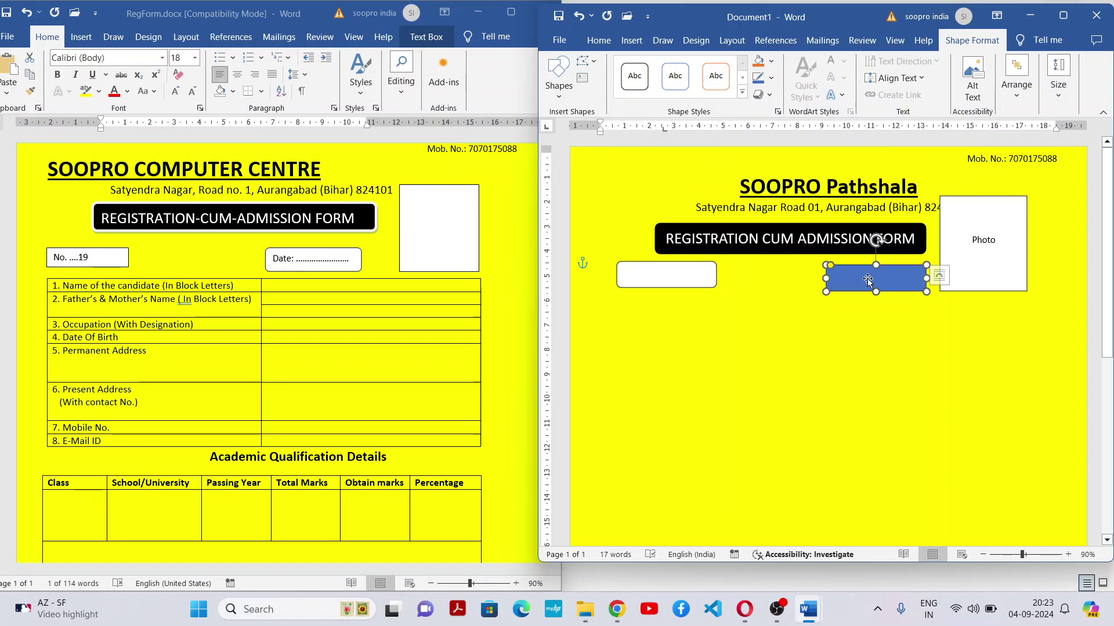
click(635, 76)
click(837, 394)
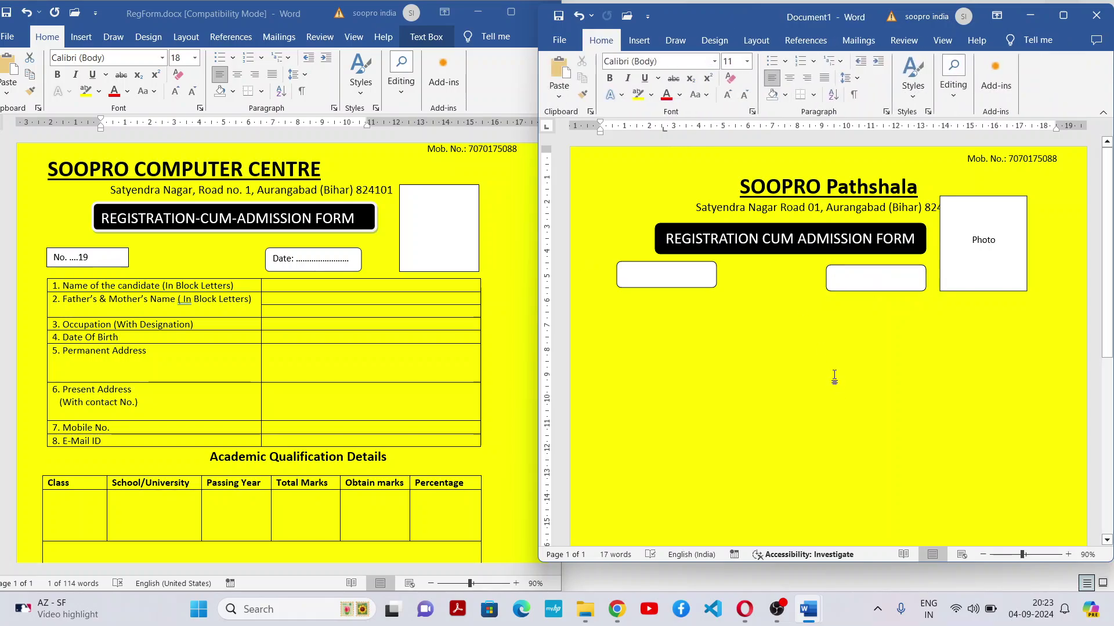
Add the text 'No..........' inside the left box
right_click(656, 272)
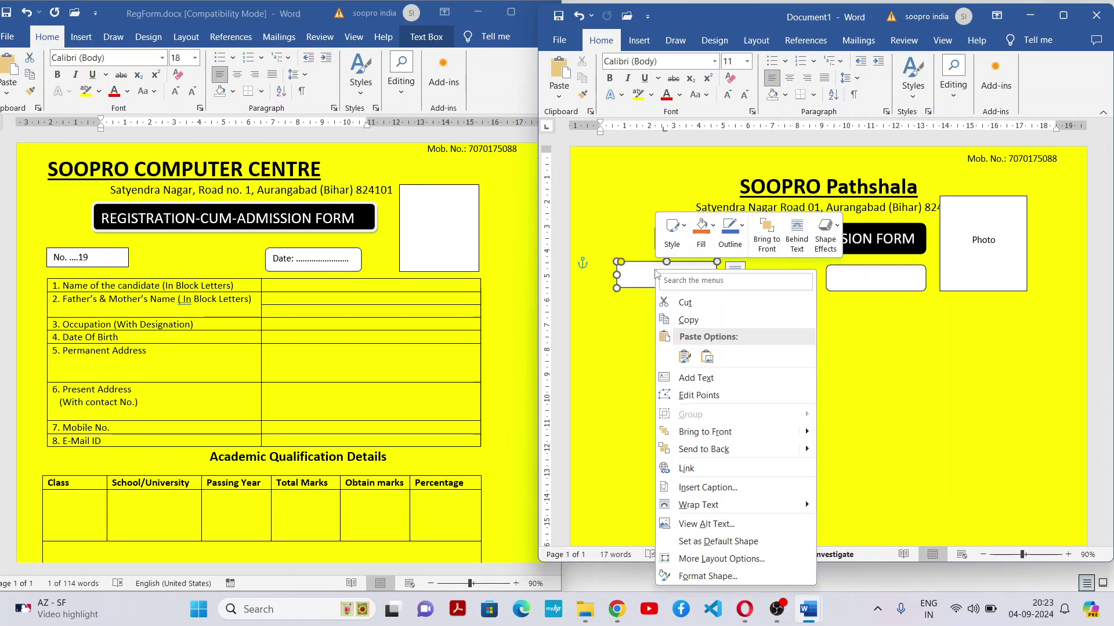
click(711, 380)
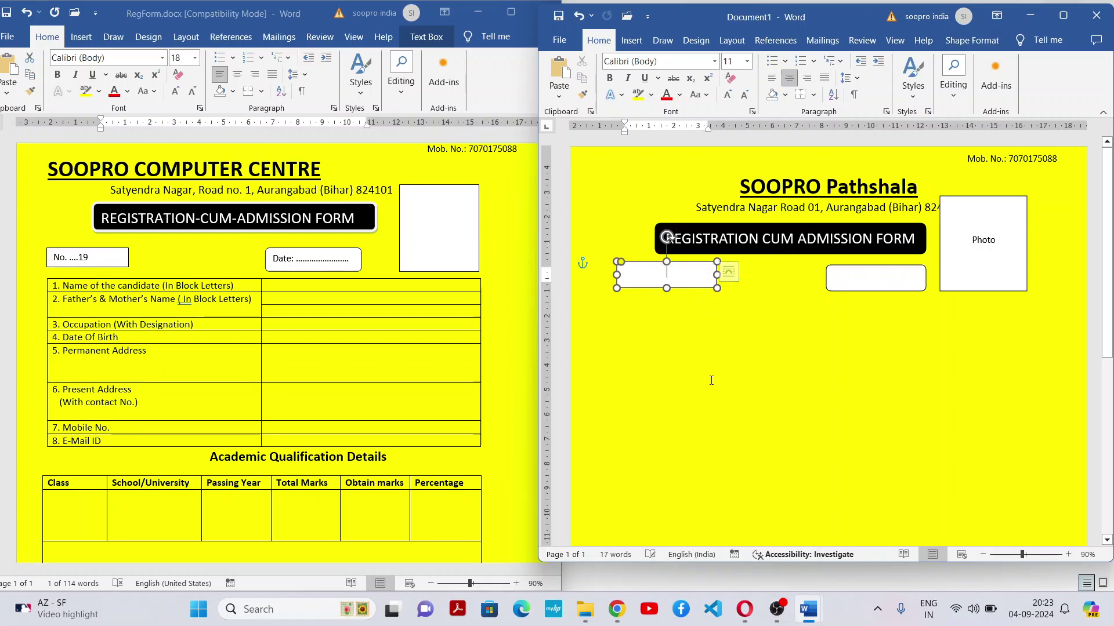
text(No)
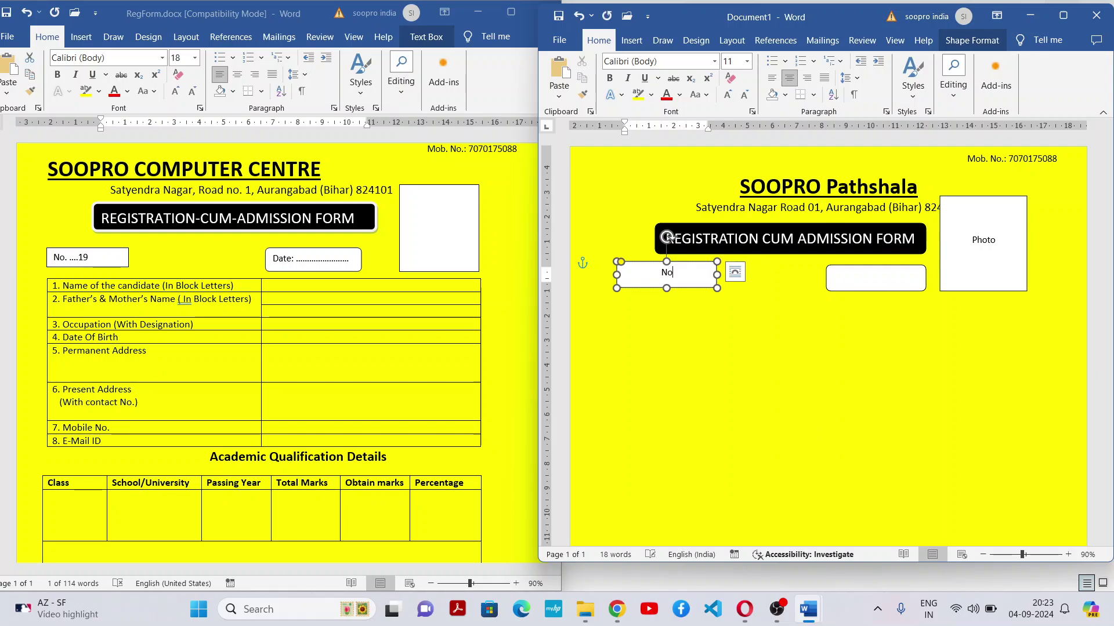
text(..........)
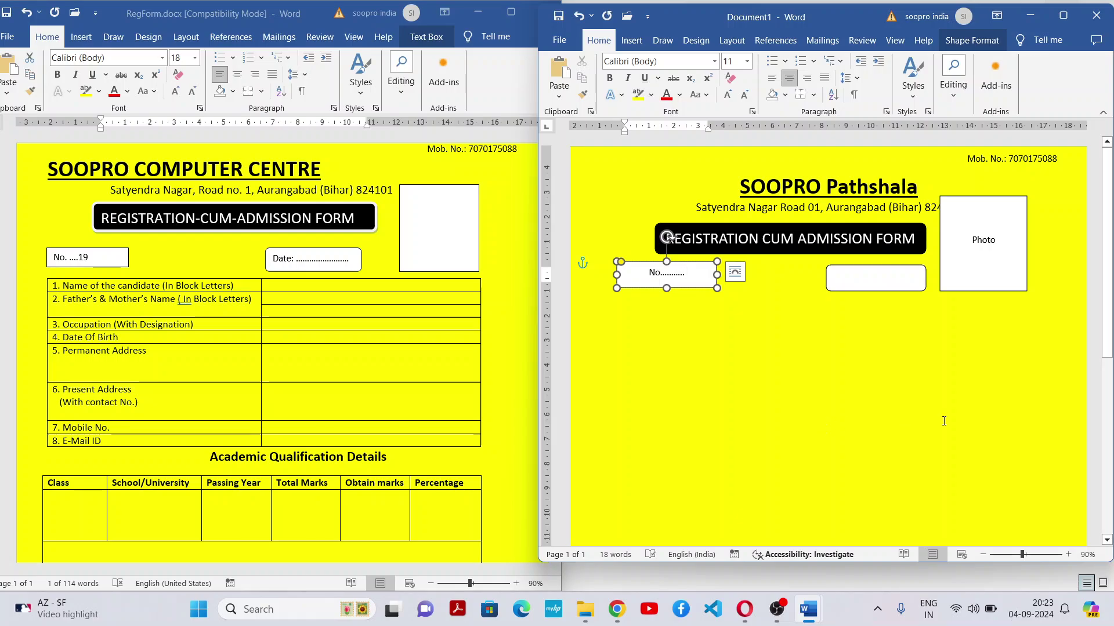
Add the text 'Date: .............' inside the right box and check both labels
click(865, 279)
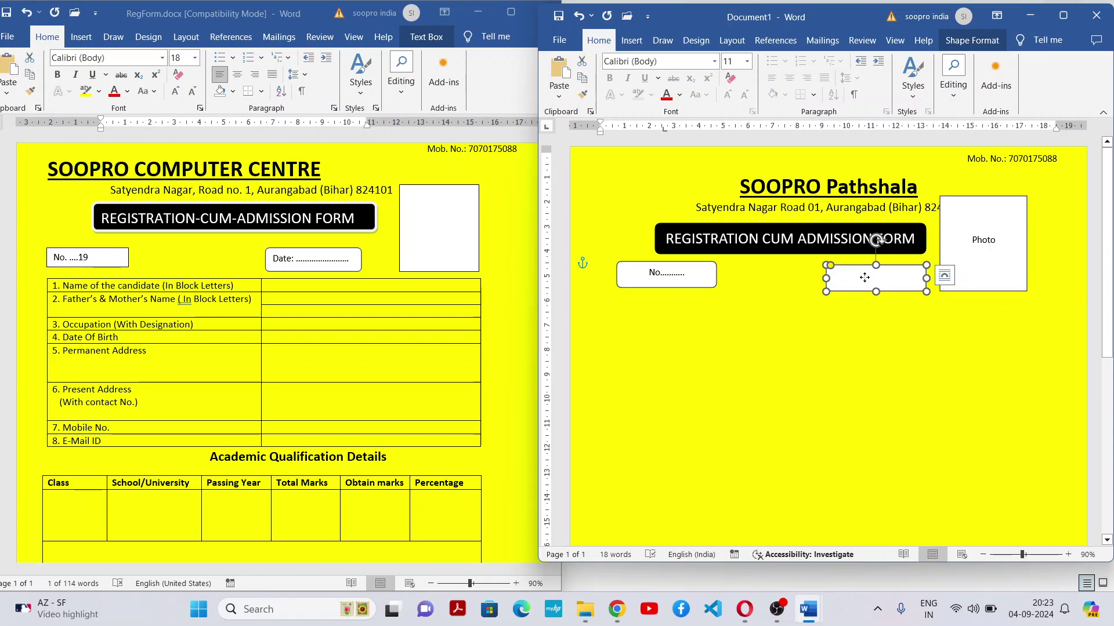
right_click(867, 279)
click(896, 382)
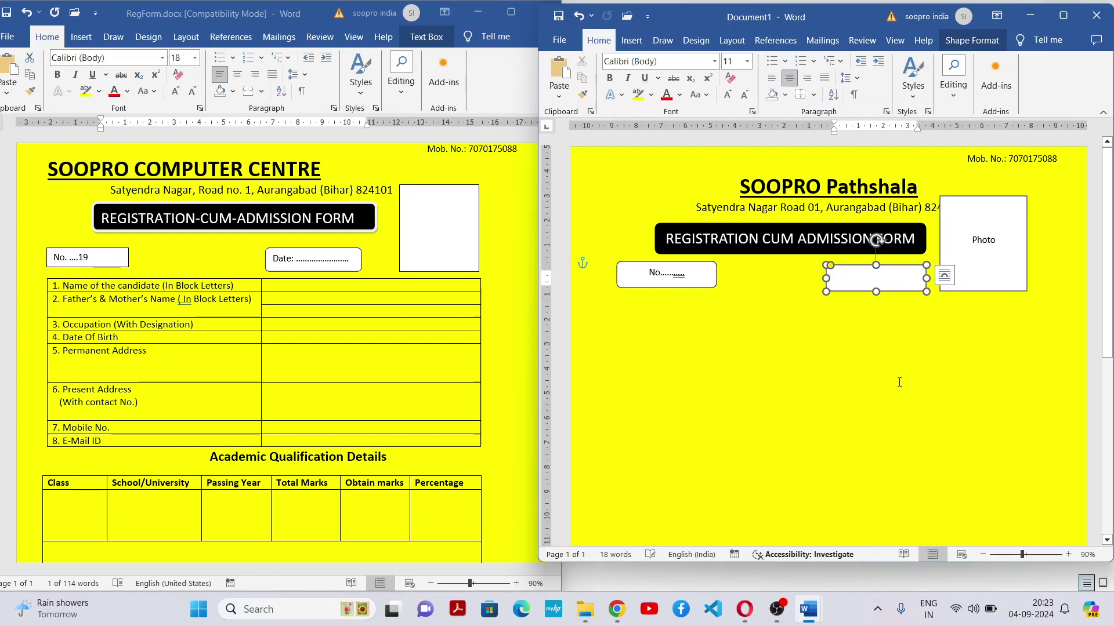
text(Date)
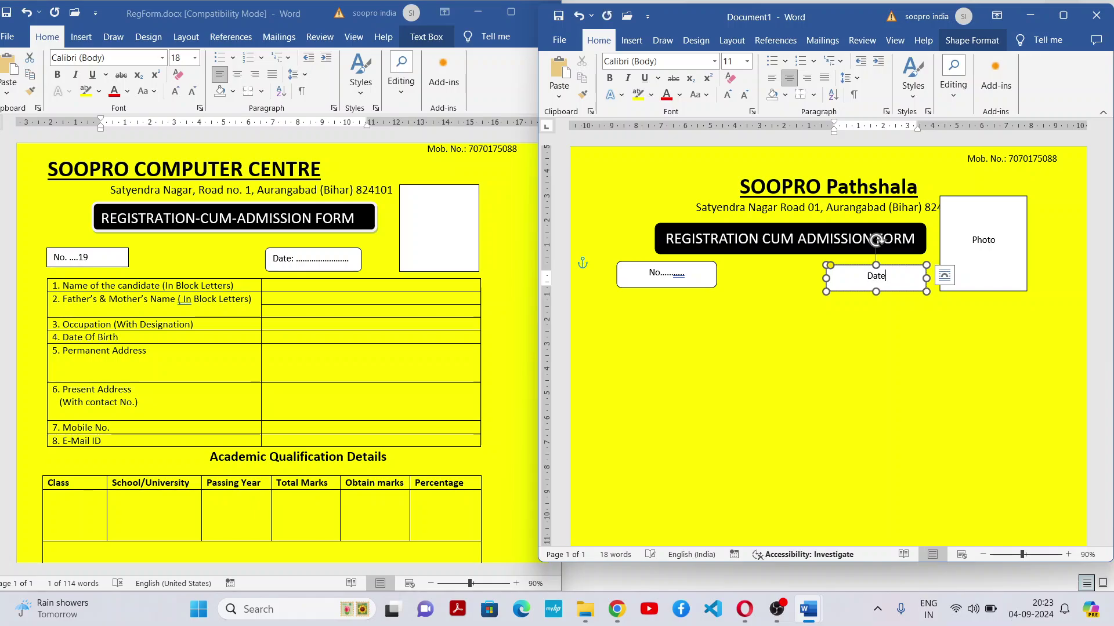
text(: ...............)
click(657, 323)
click(662, 277)
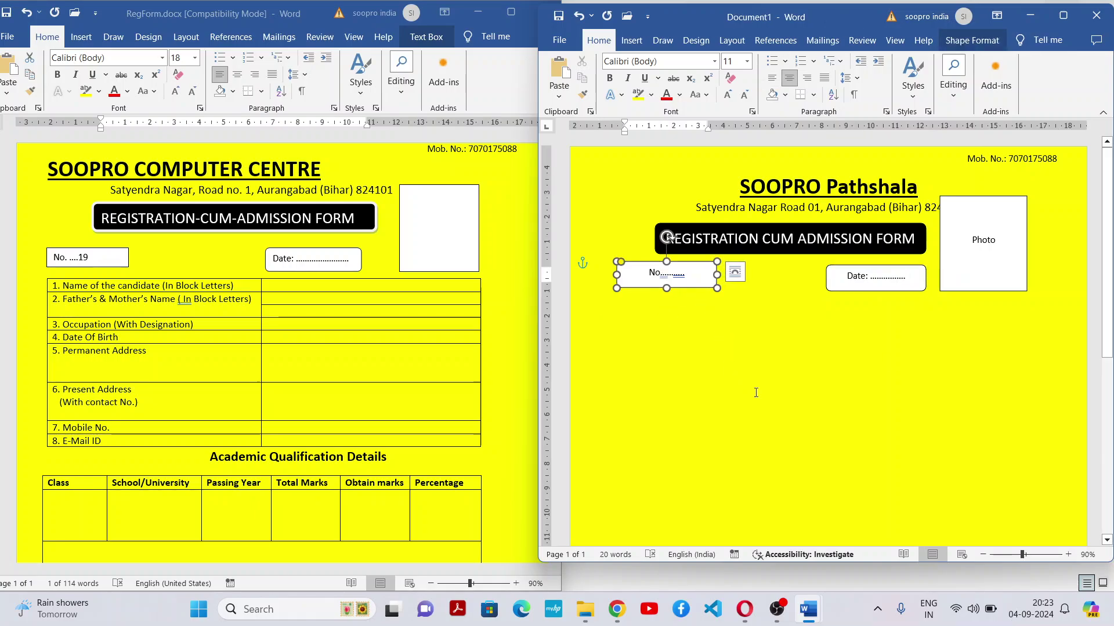
click(672, 311)
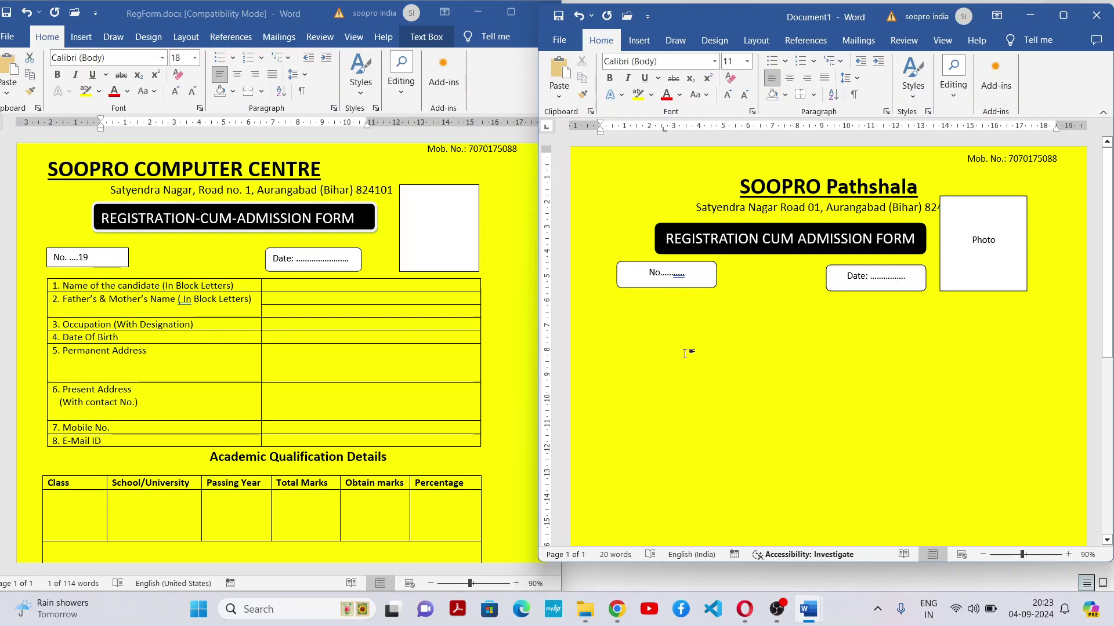
Insert a 2-column, 8-row table below the No. and Date boxes
click(639, 40)
click(602, 87)
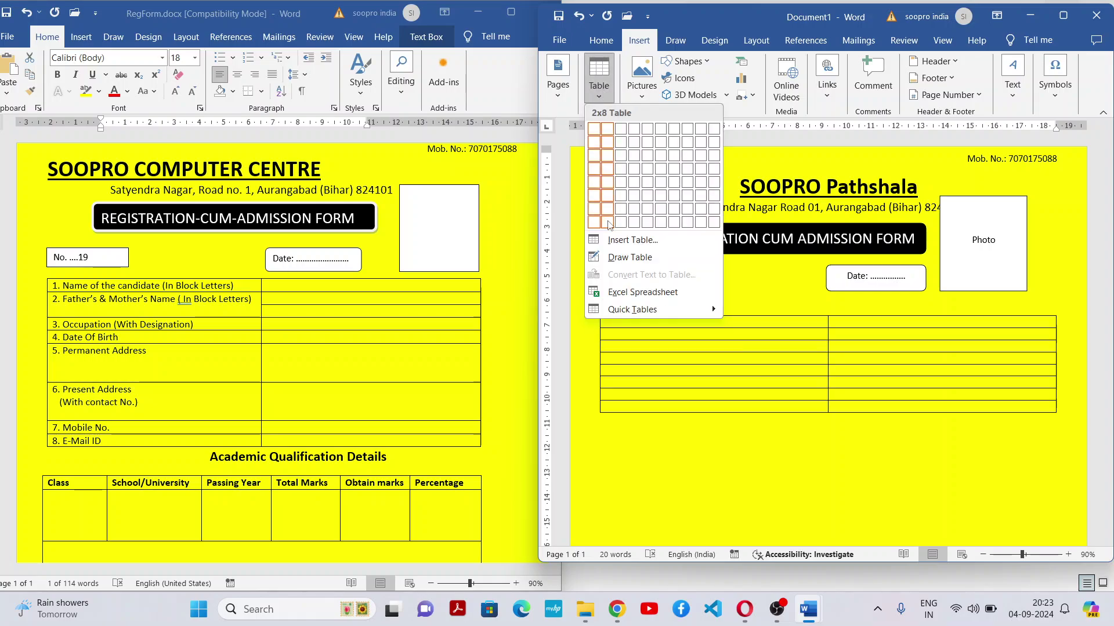
click(608, 224)
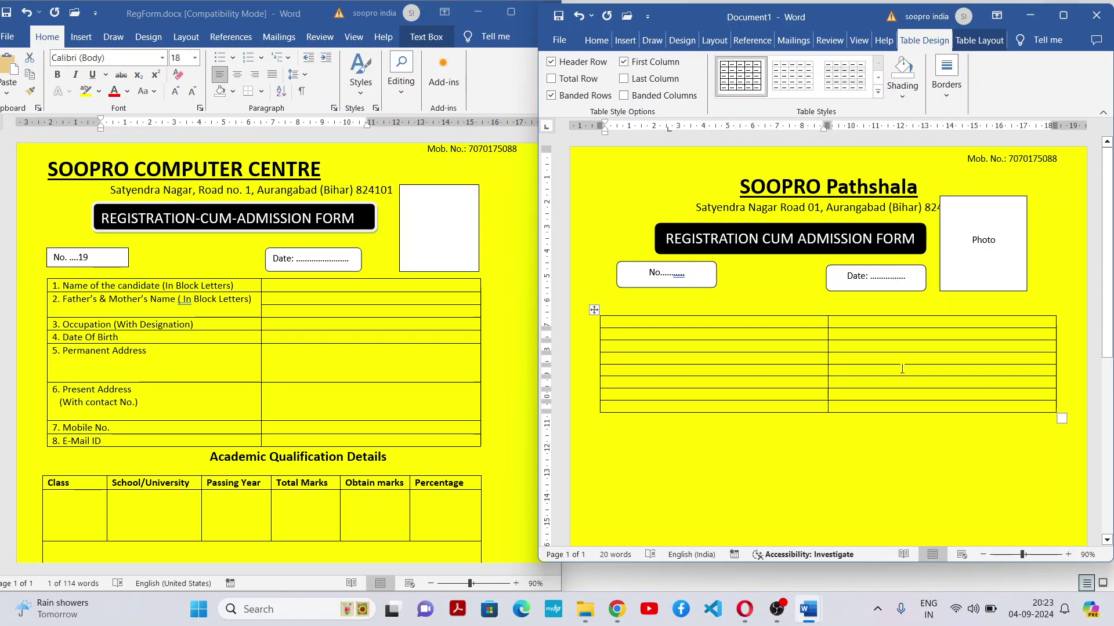
Shift the Photo box right, raise the table under the boxes, and lift the Date box slightly
click(991, 214)
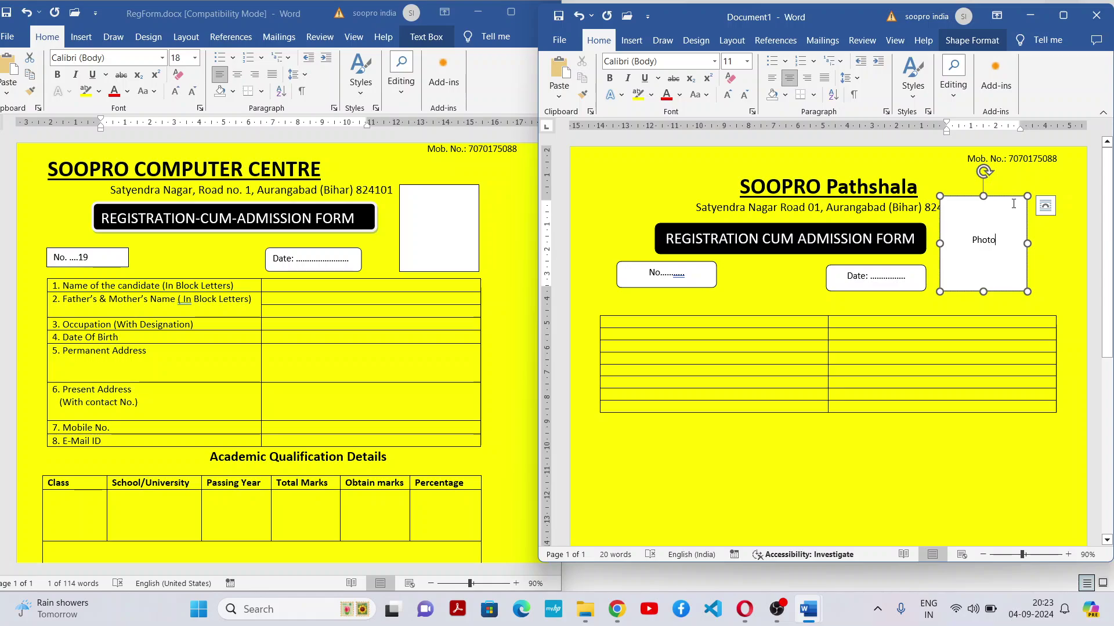
drag(1015, 198, 1040, 198)
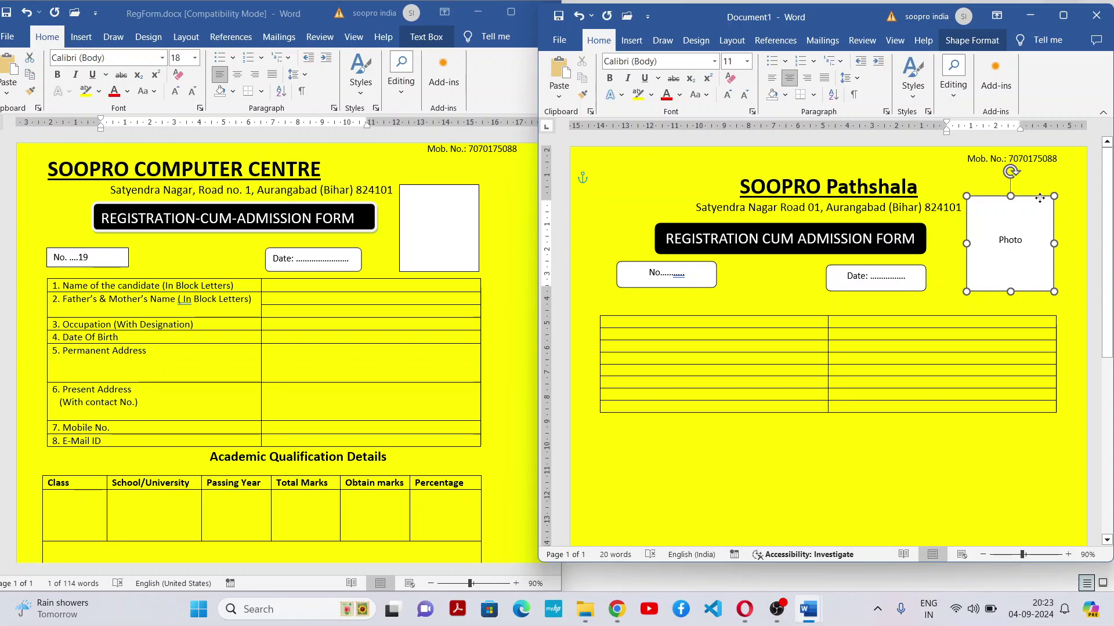
click(750, 358)
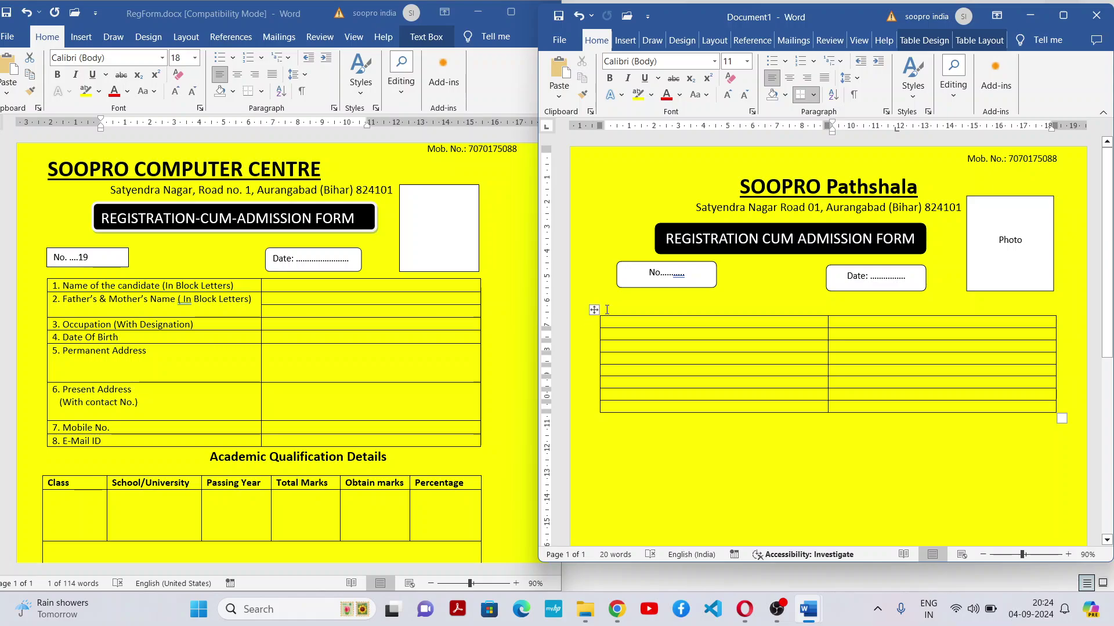
drag(594, 306, 594, 289)
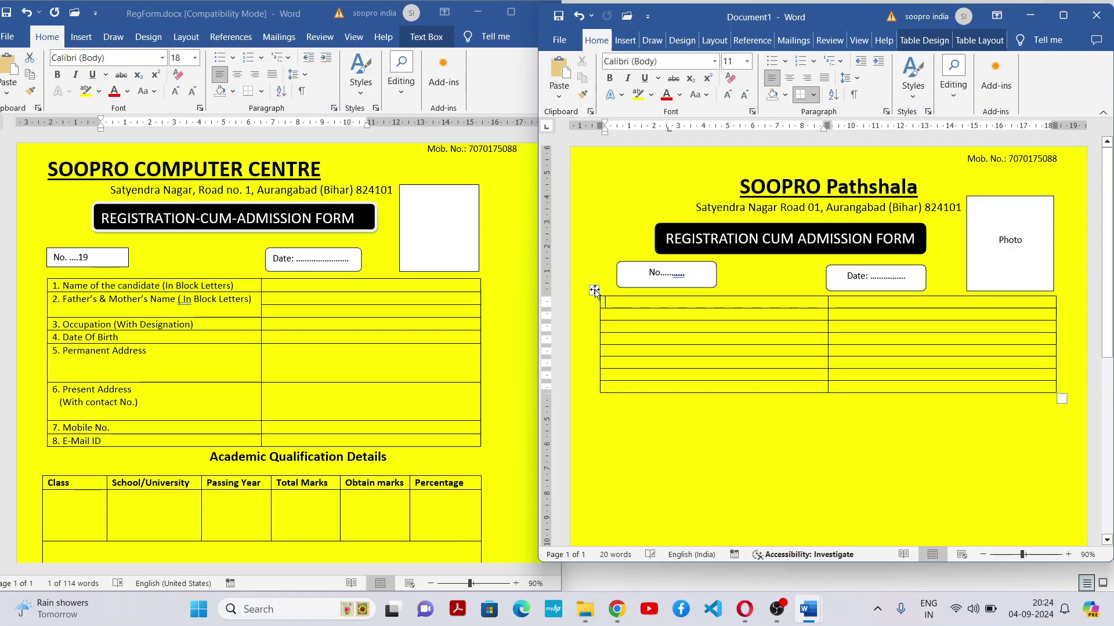
click(747, 461)
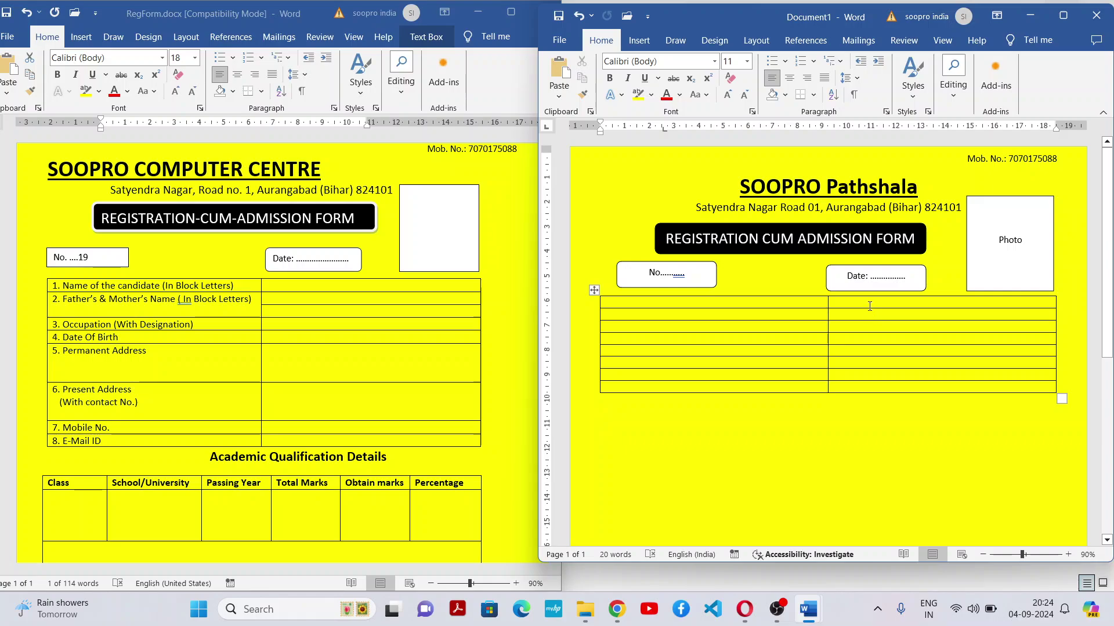
drag(886, 267, 886, 264)
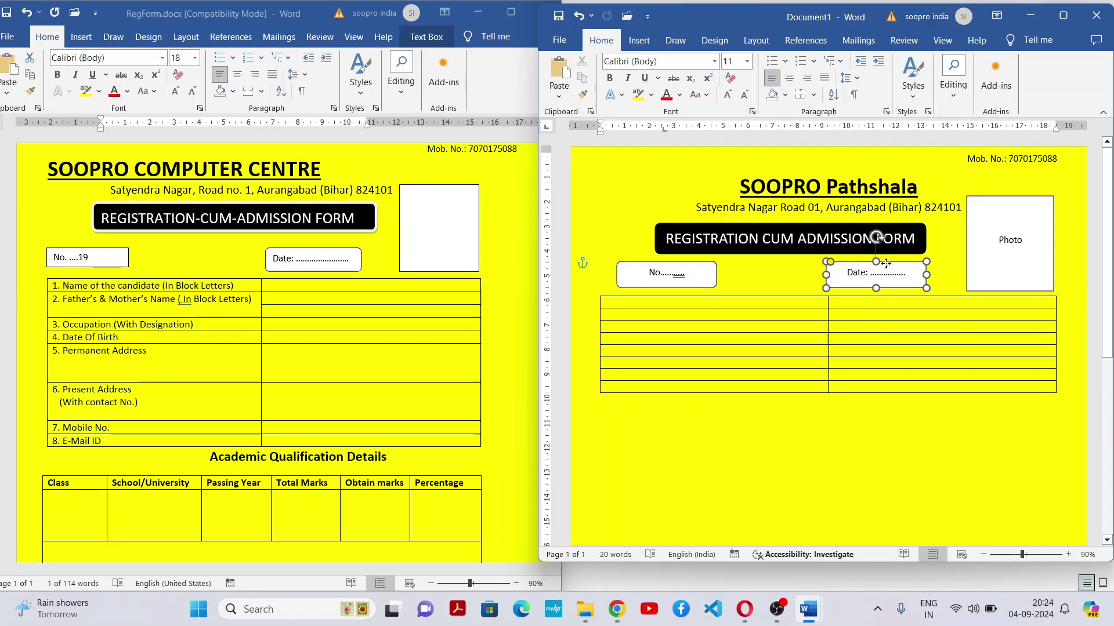
click(870, 336)
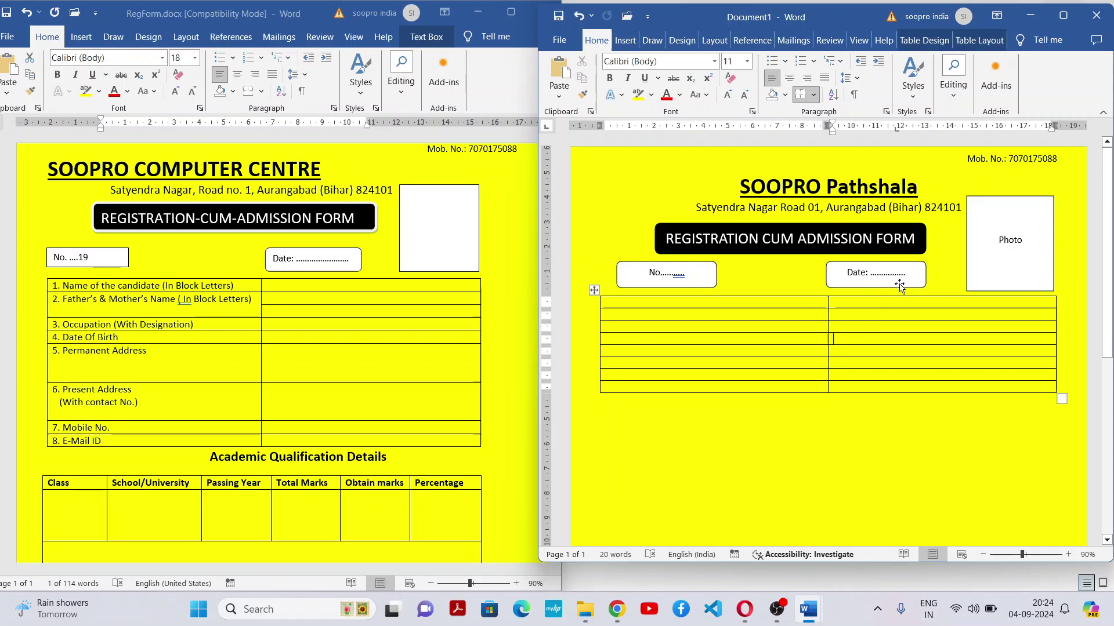
Align the No. box with the table's left edge and nudge the Date box into line
click(1011, 249)
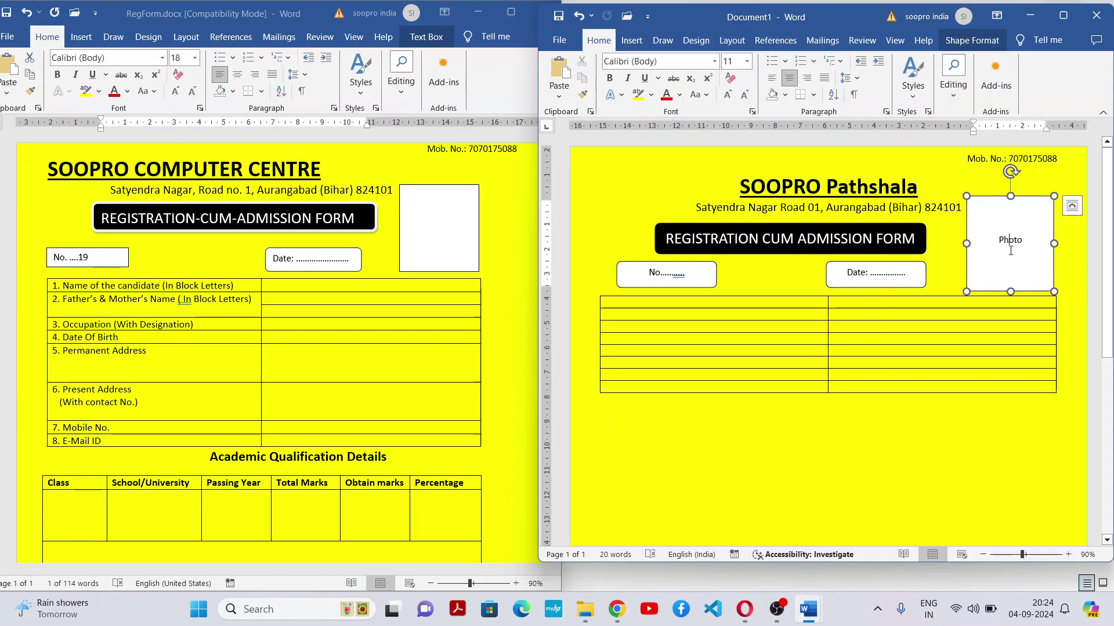
click(653, 263)
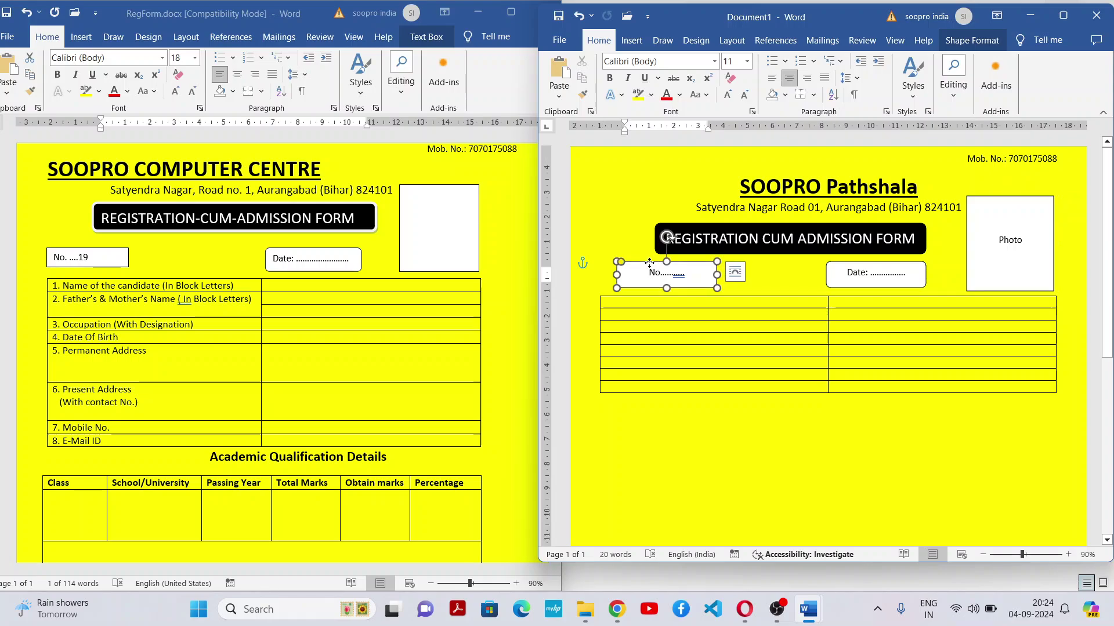
drag(652, 265, 636, 265)
click(682, 393)
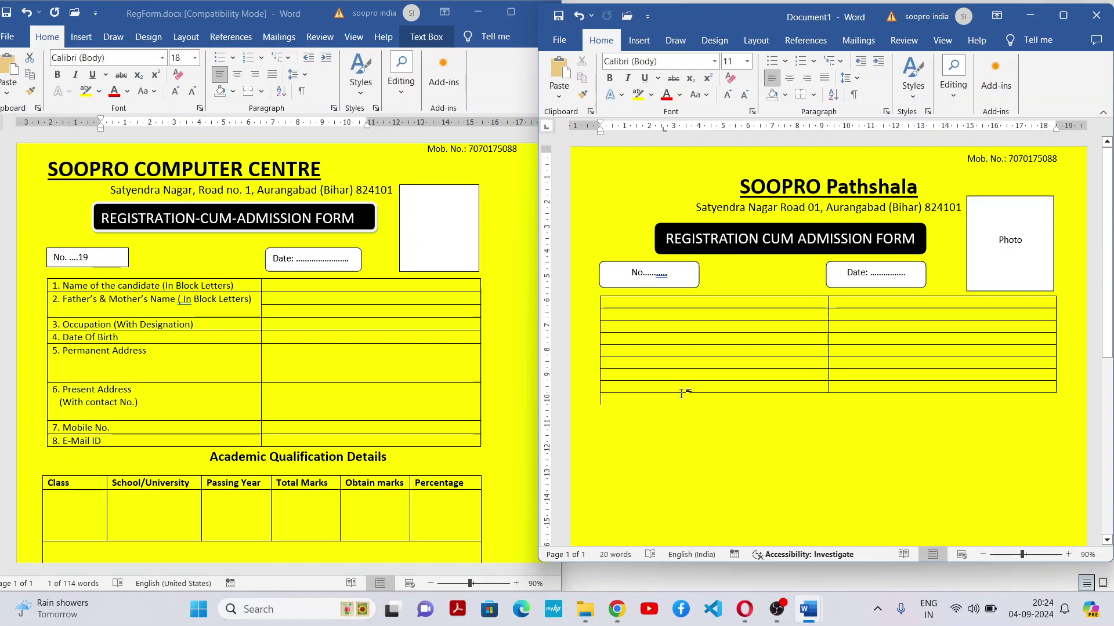
click(861, 263)
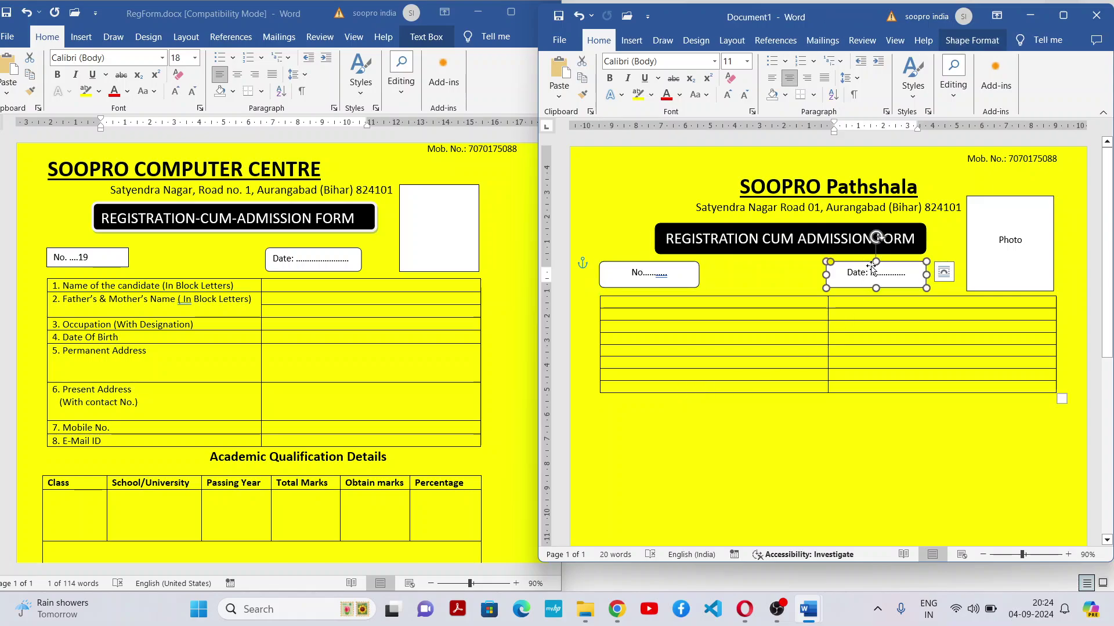
drag(888, 262, 888, 262)
click(871, 407)
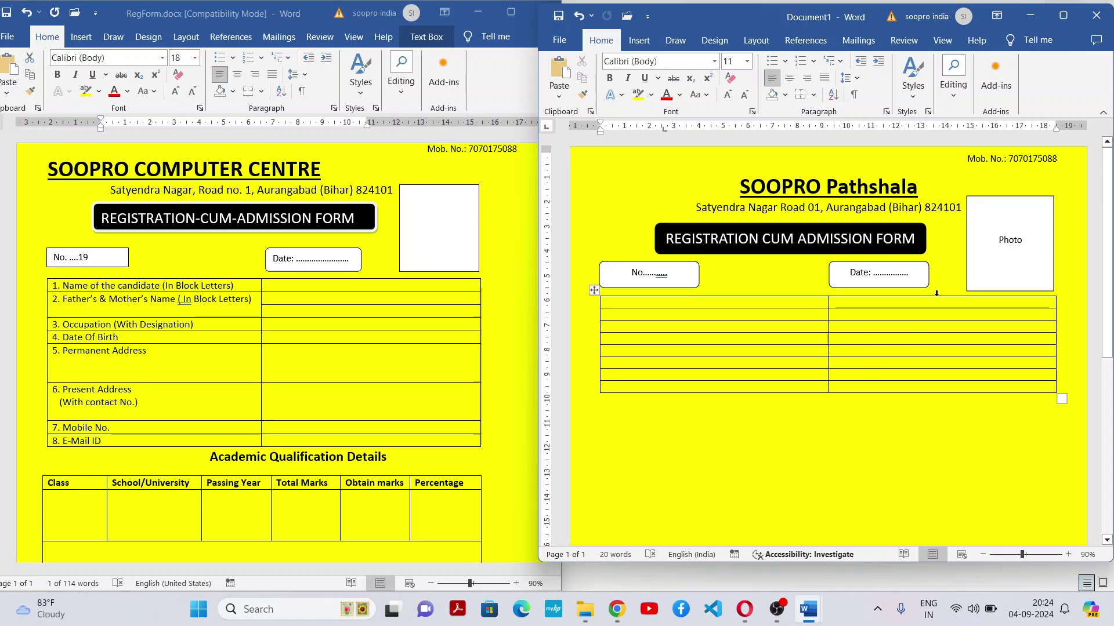
Type '1. Name of the candidate (In Block Letters)' in the table's first cell
click(628, 301)
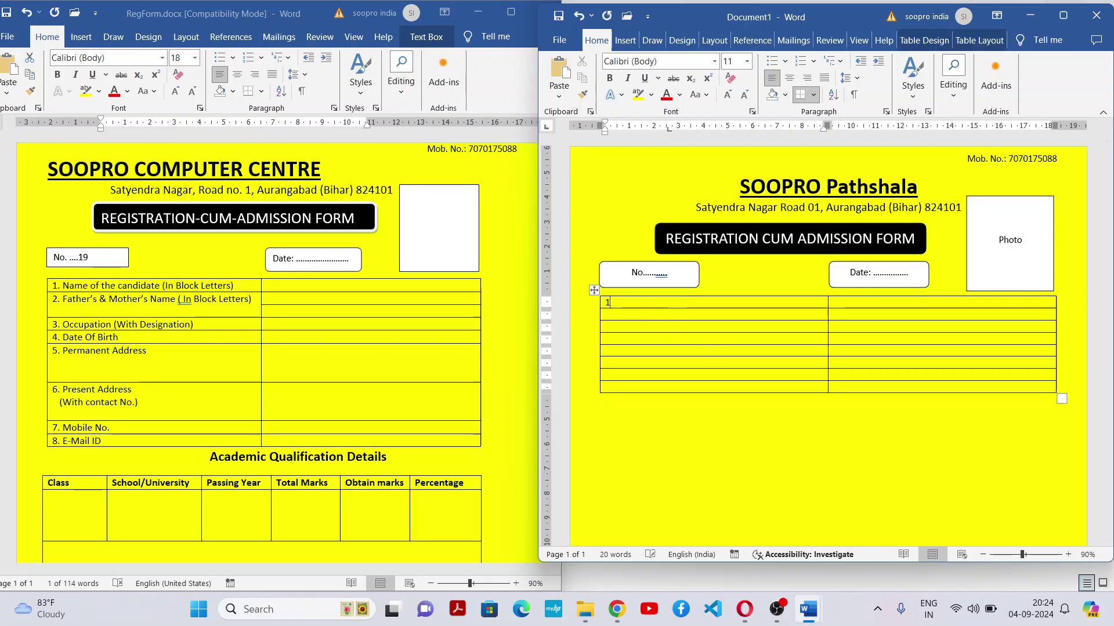
text(1. )
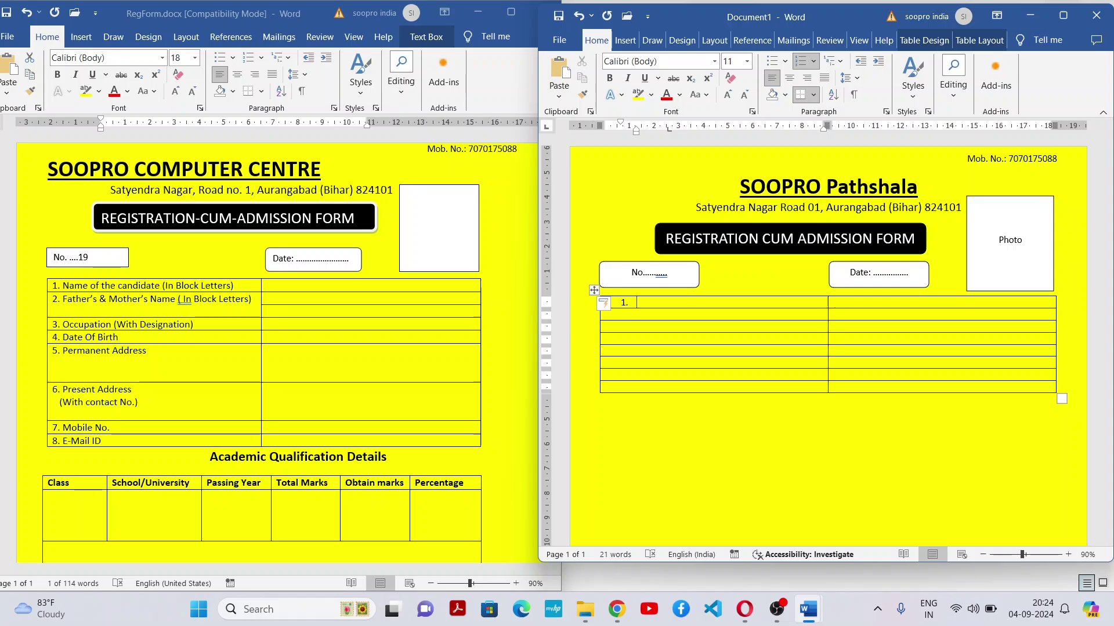
text(Name of the candidate (In Block let)
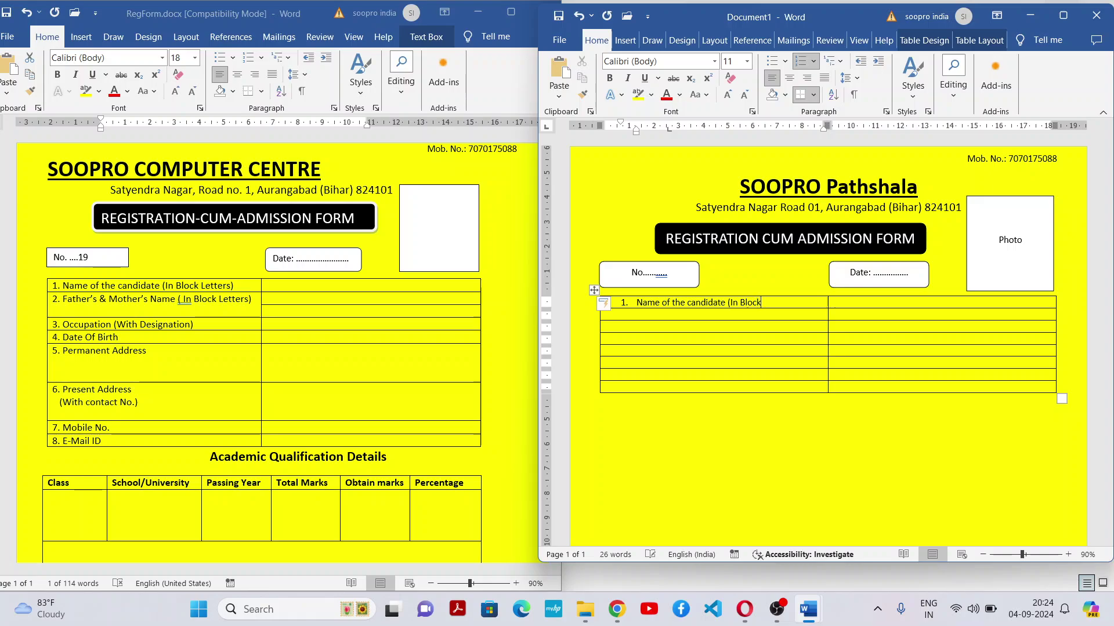
key(BackSpace)
key(BackSpace)
key(BackSpace)
text(Letters))
Add numbered item 2, 'Father's & Mother's Name (In Block Letters)', in the second row
click(687, 317)
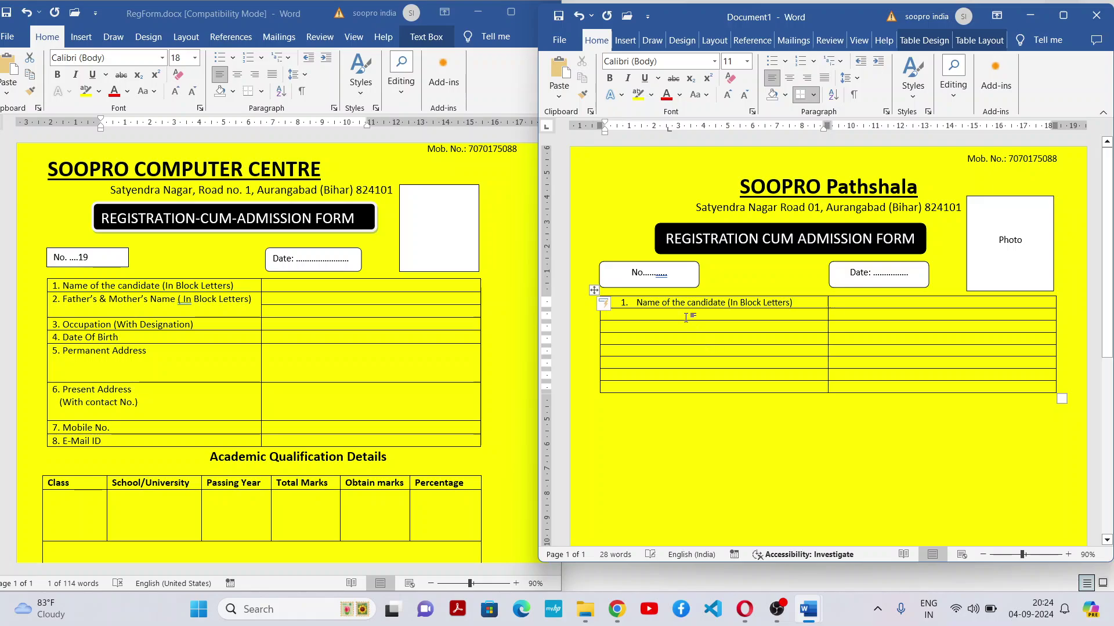
key(F4)
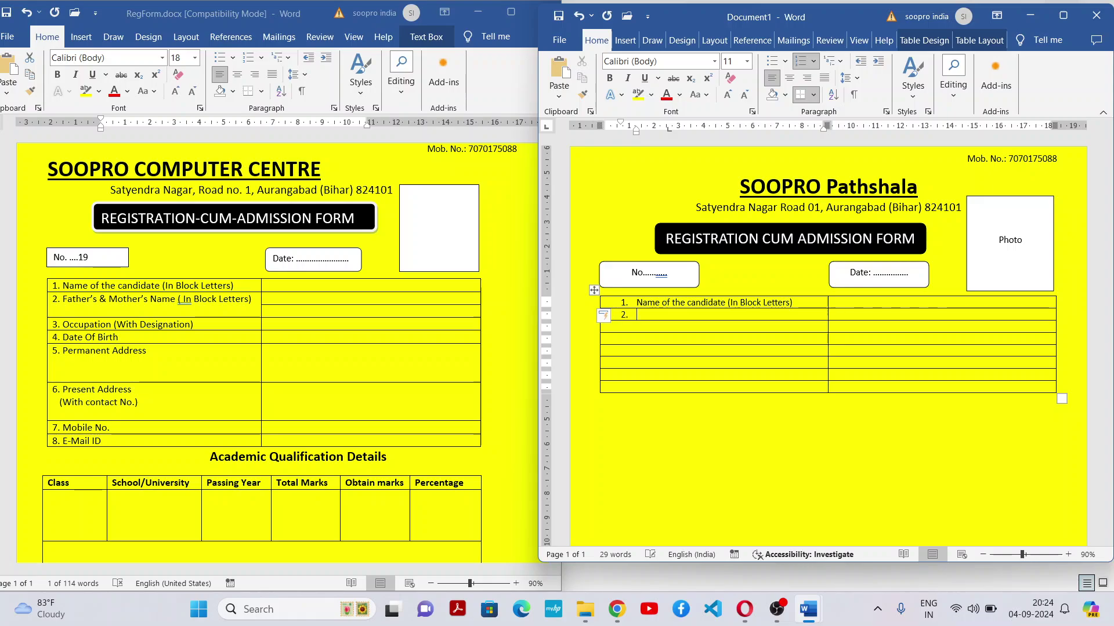
text(Father)
key(BackSpace)
key(BackSpace)
key(BackSpace)
key(BackSpace)
key(BackSpace)
text(A)
key(BackSpace)
text(ather)
text('s)
text( &)
text( Mother)
text('s Name)
text( ()
text(In Block)
text( Letters))
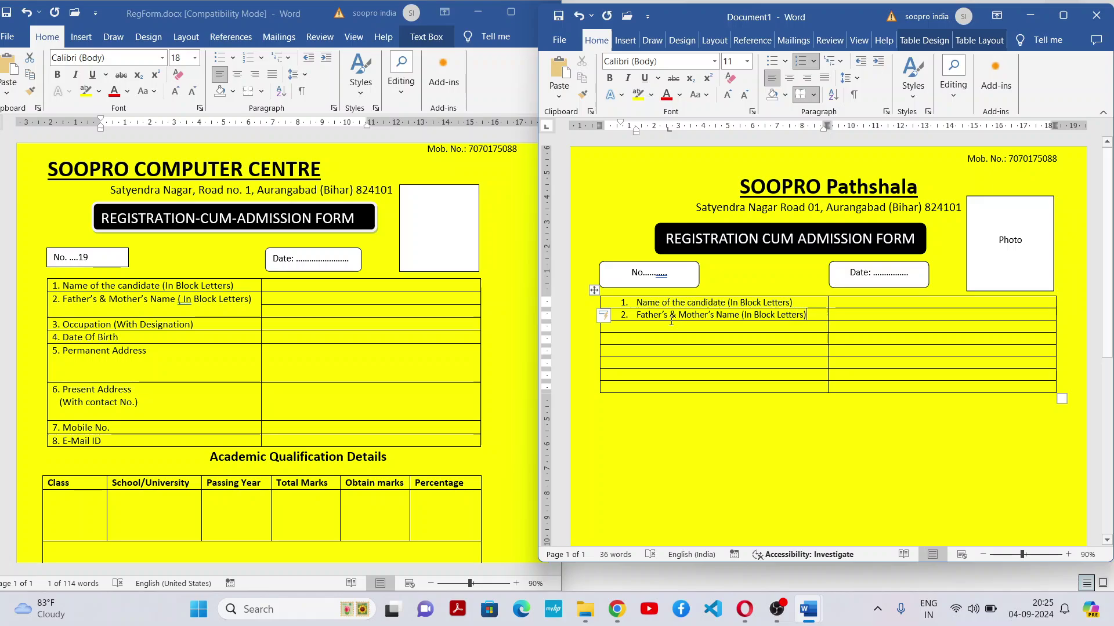
Add numbered labels 3 Occupation (With Designation), 4 Date of Birth and 5. Permanent Address
click(679, 338)
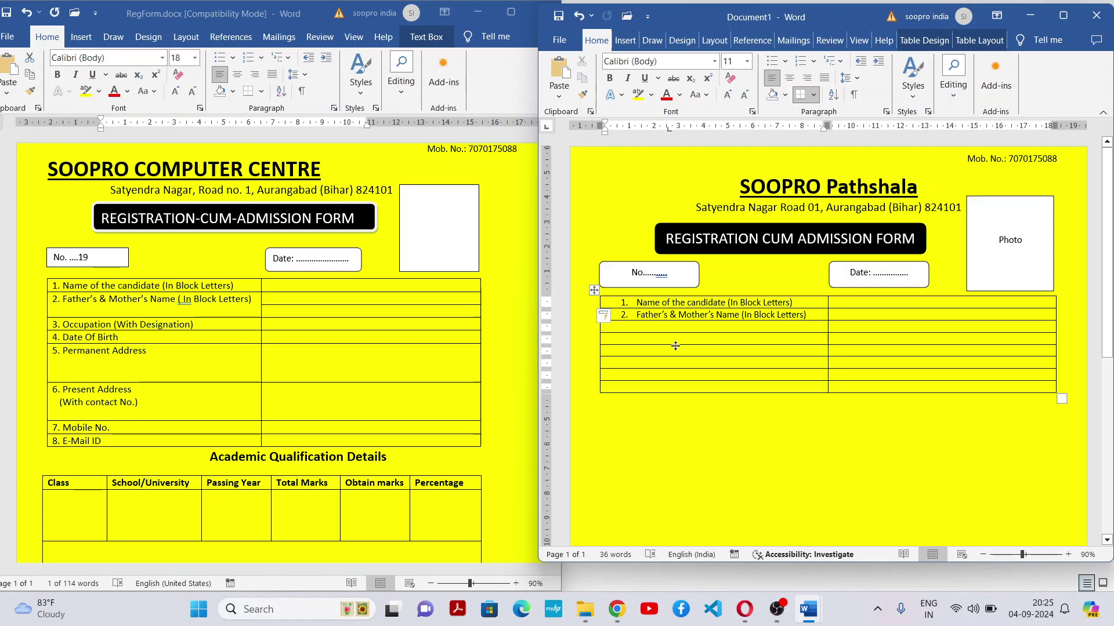
click(800, 61)
text(Occupation)
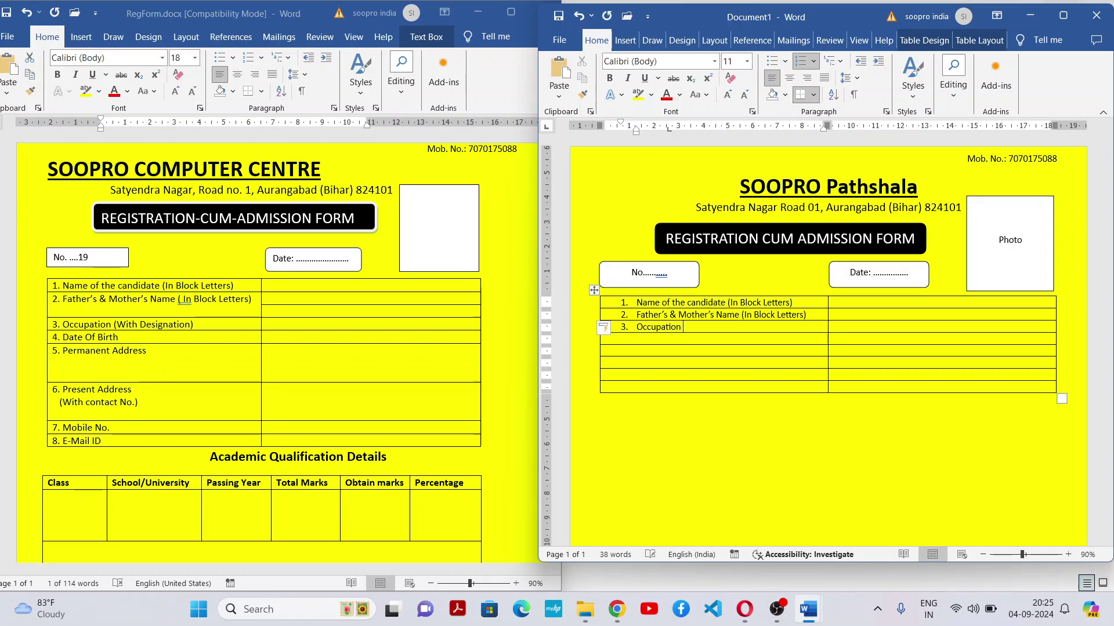
text( (With Designation)
click(689, 342)
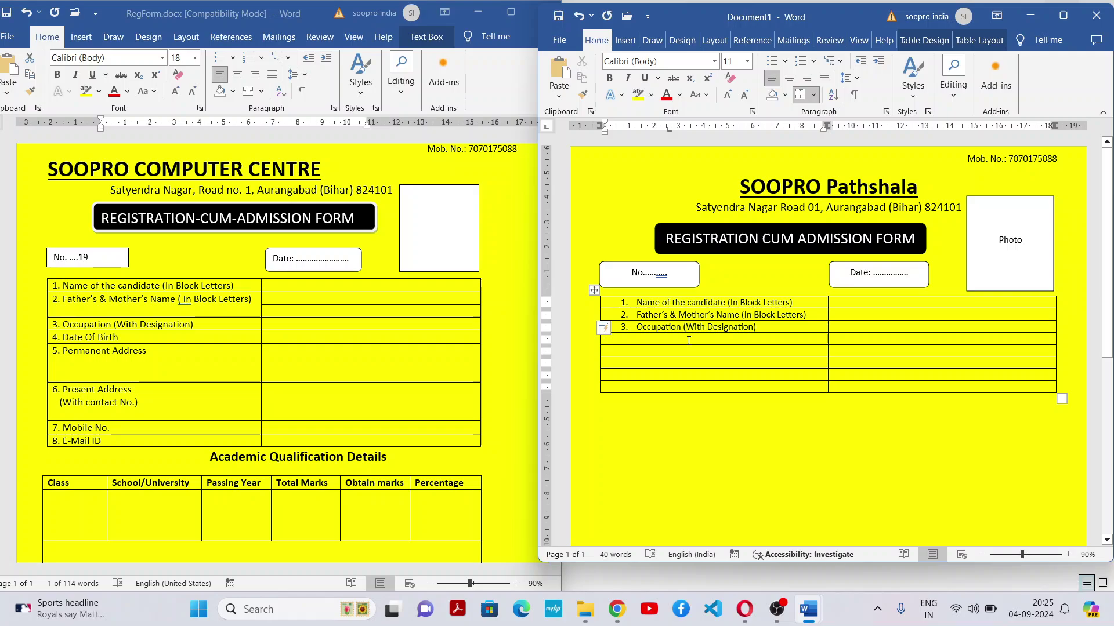
click(801, 61)
text(Date)
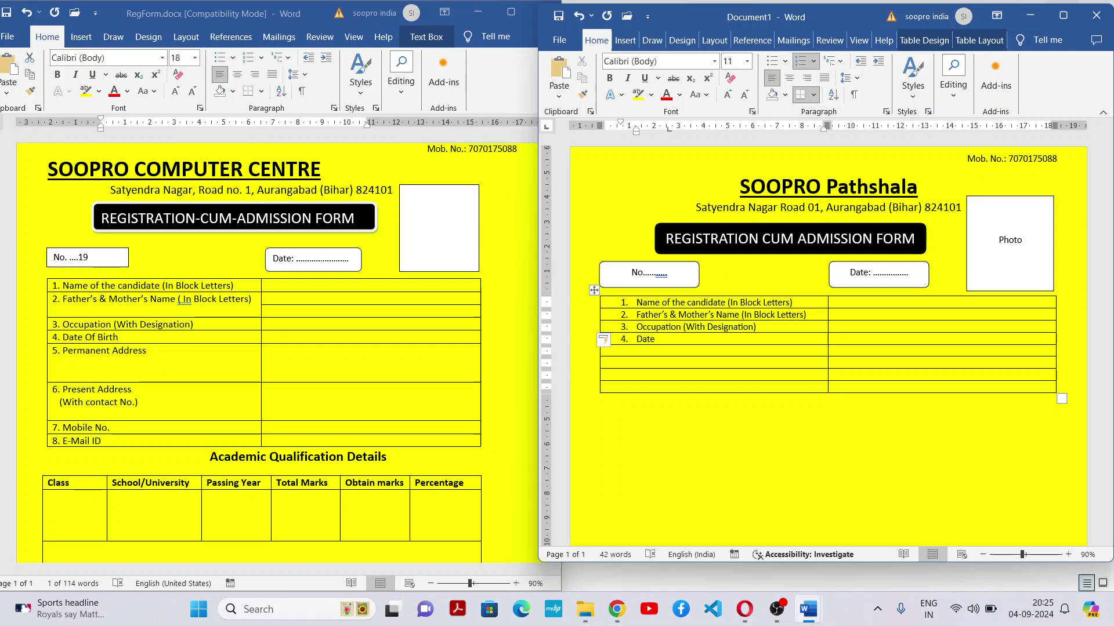
text( of Birth)
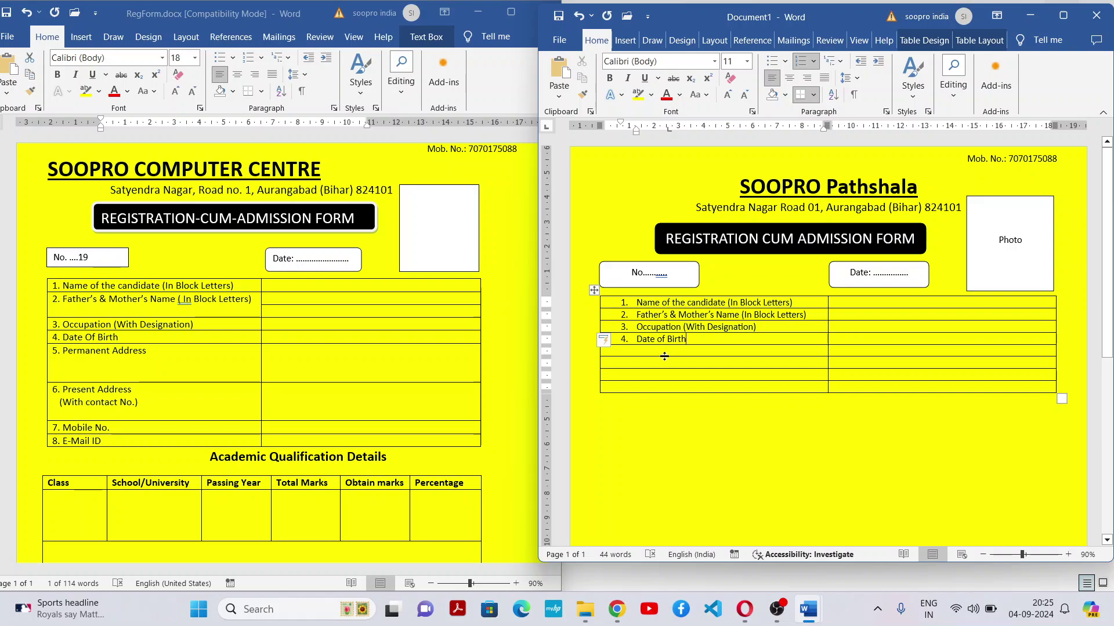
click(709, 355)
text(5. Per)
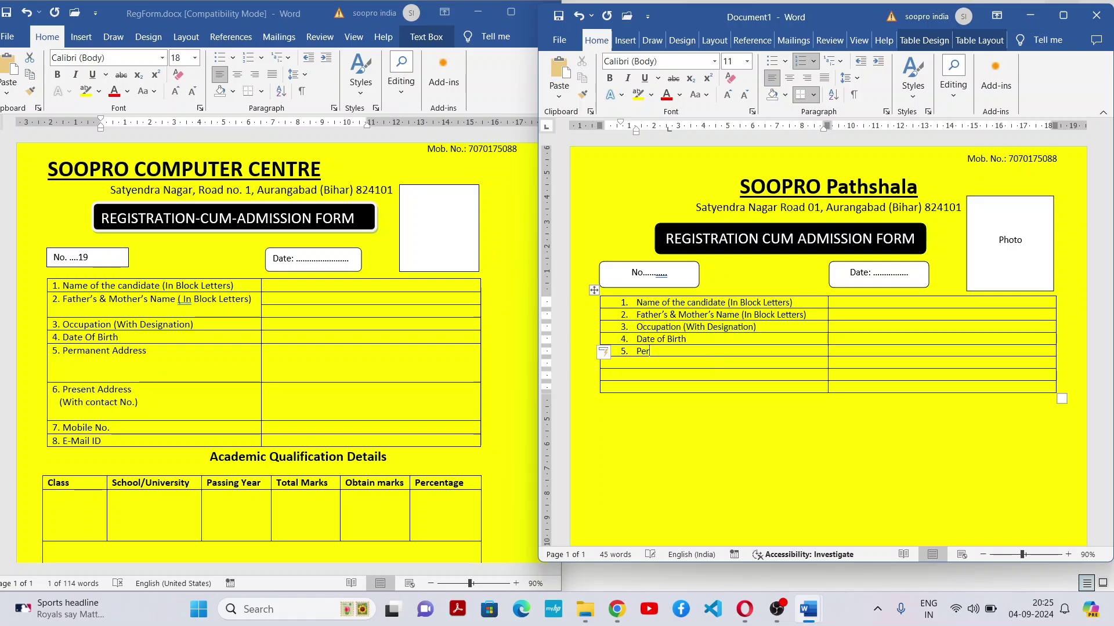
text(manent Address)
Add blank lines in the right cells of the Permanent Address row and the row below it
click(871, 352)
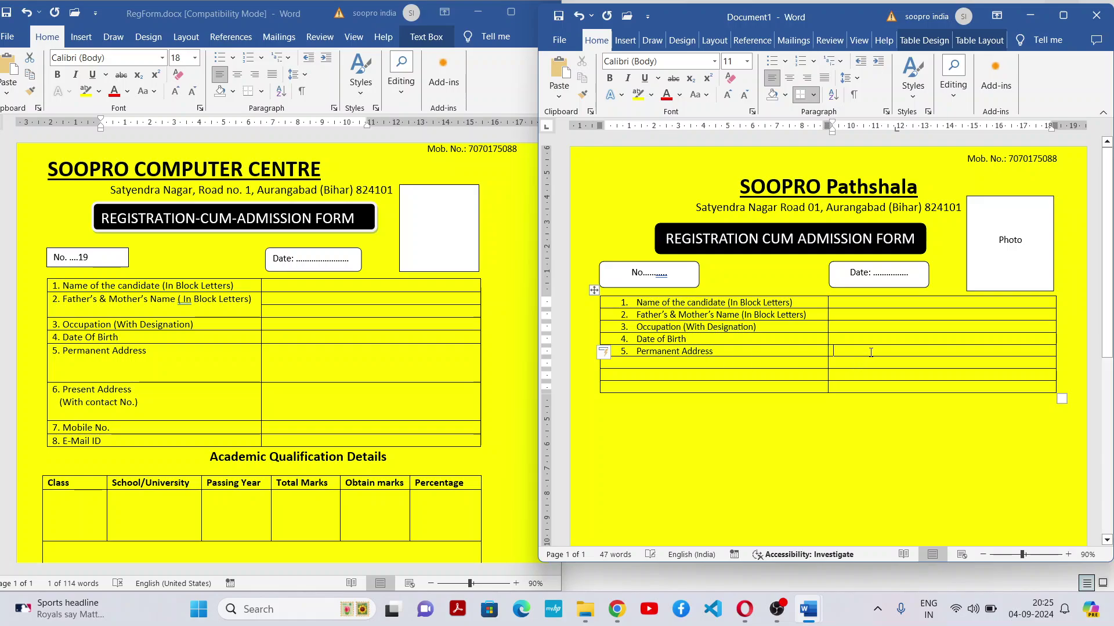
key(Return)
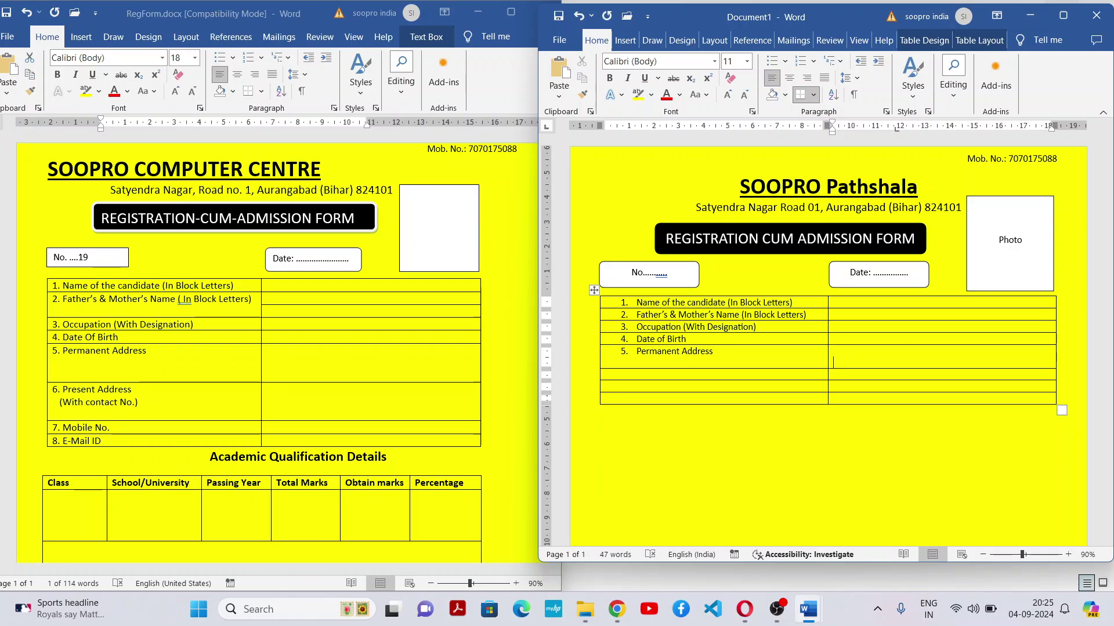
key(Return)
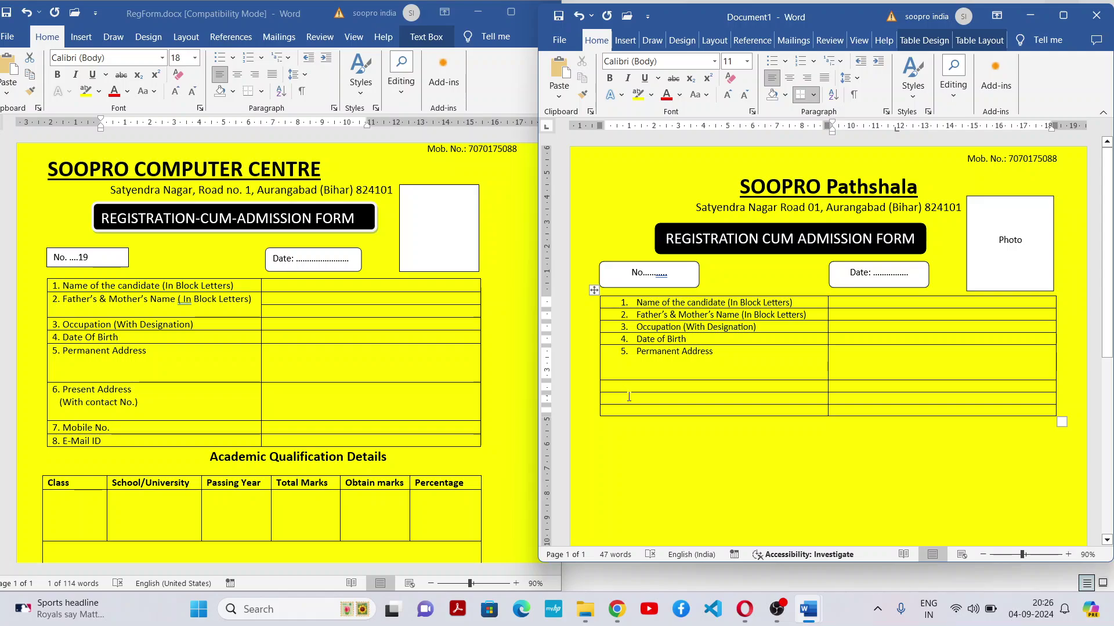
click(168, 323)
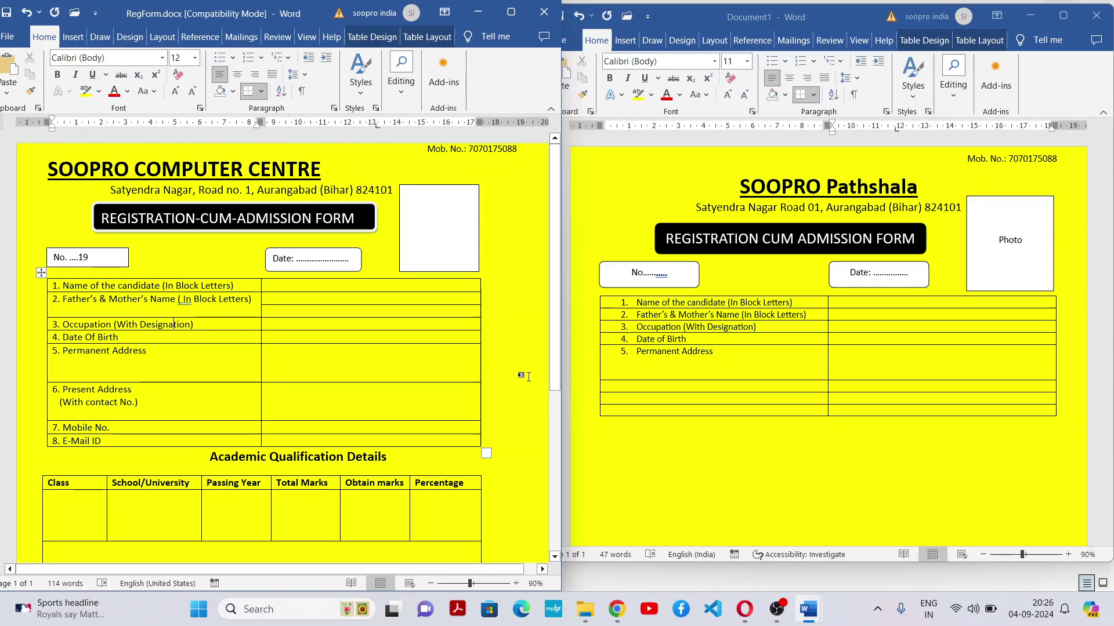
click(788, 326)
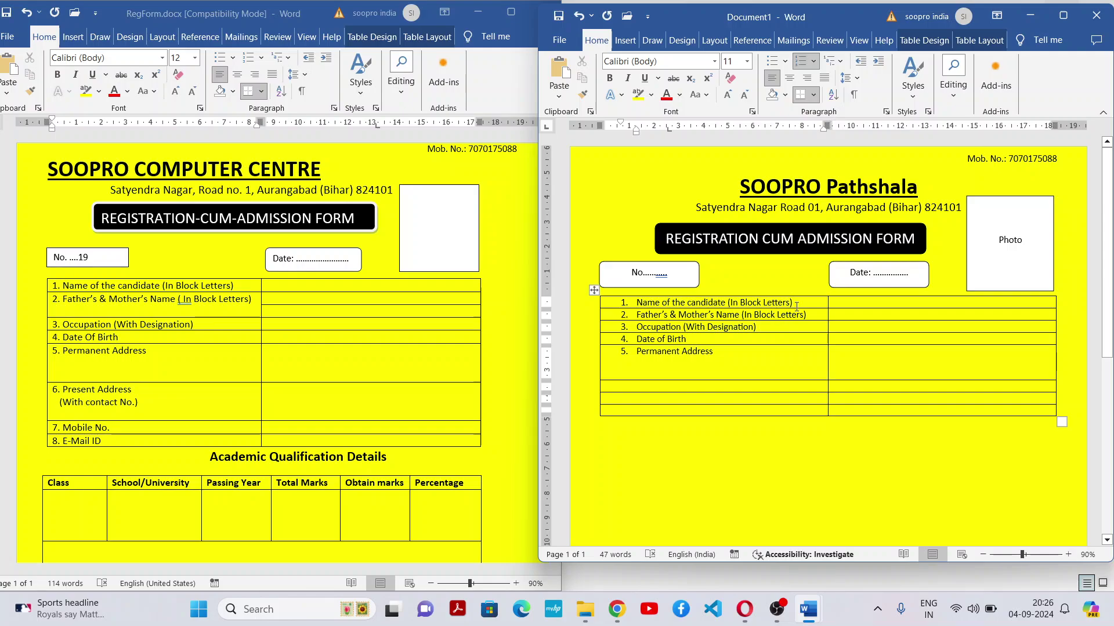
click(774, 362)
click(663, 385)
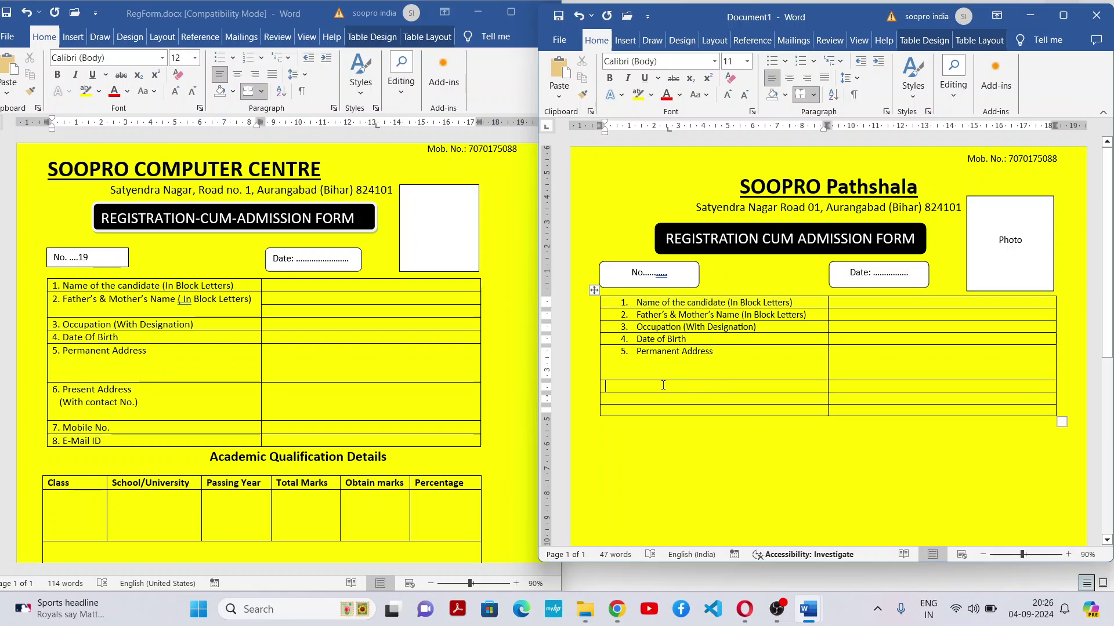
click(905, 375)
key(Return)
key(Return)
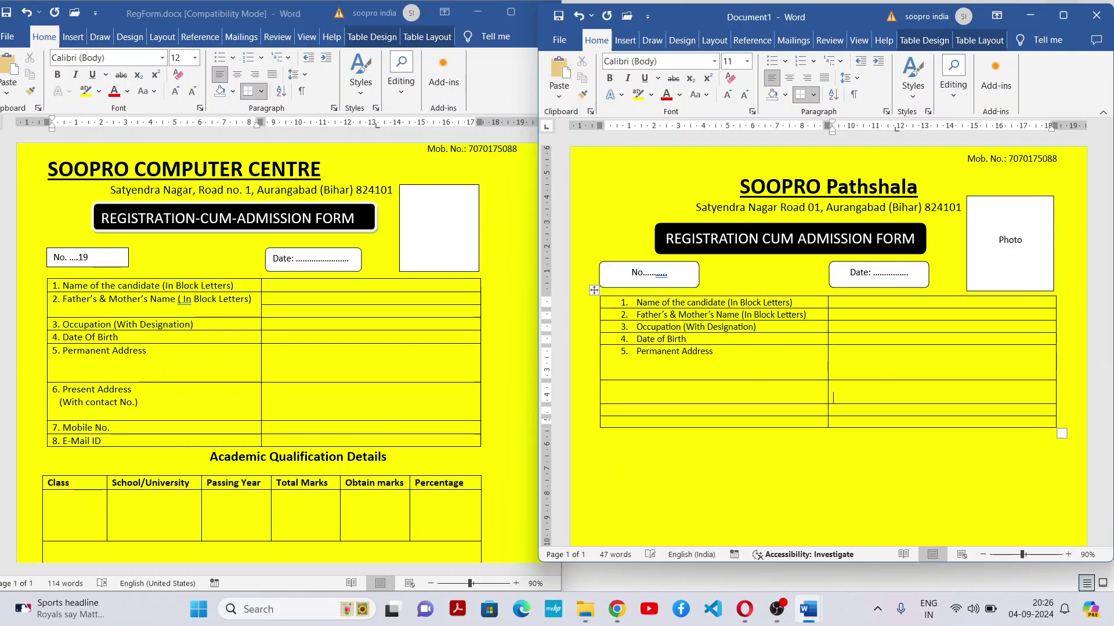
Label row 6 '6. Present Address' with an unnumbered '(With contact No.)' line beneath
click(640, 396)
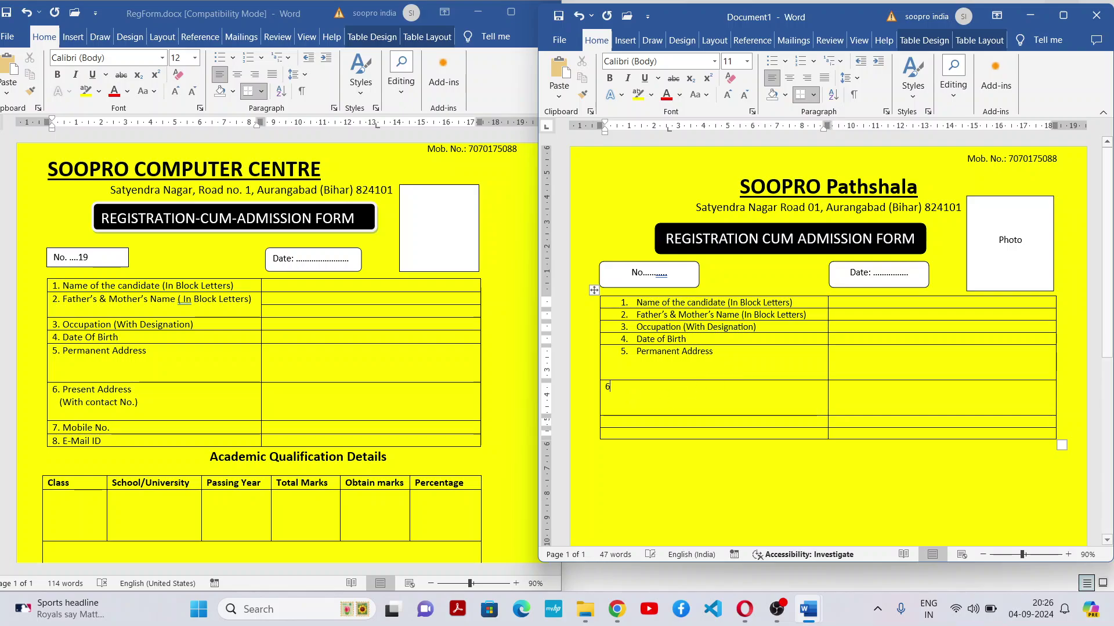
text(6. Present )
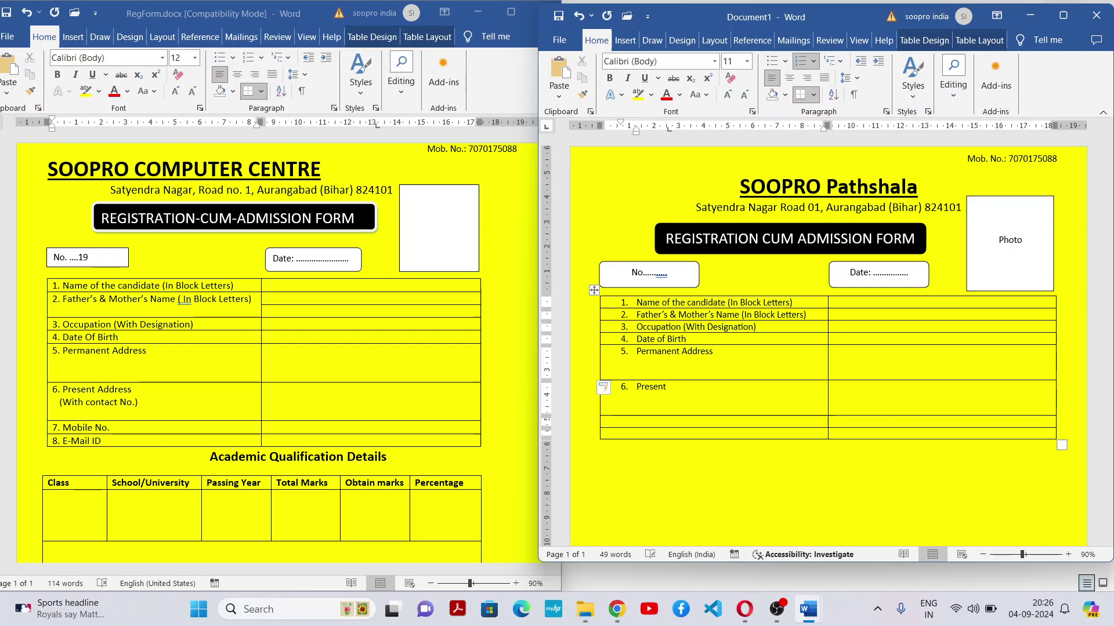
text(Address)
click(875, 408)
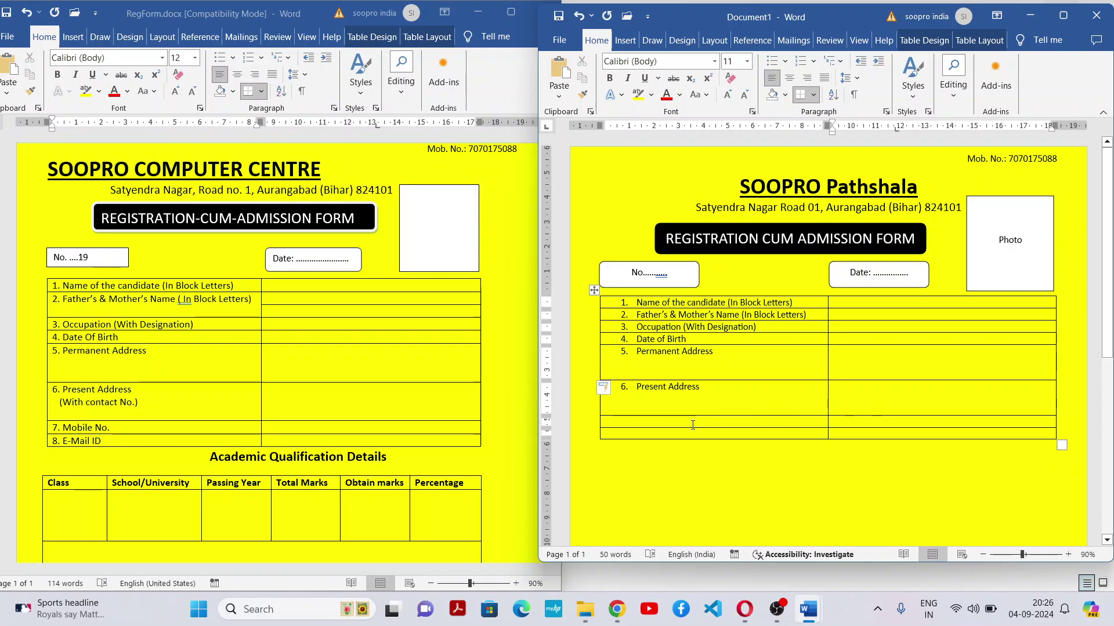
click(693, 424)
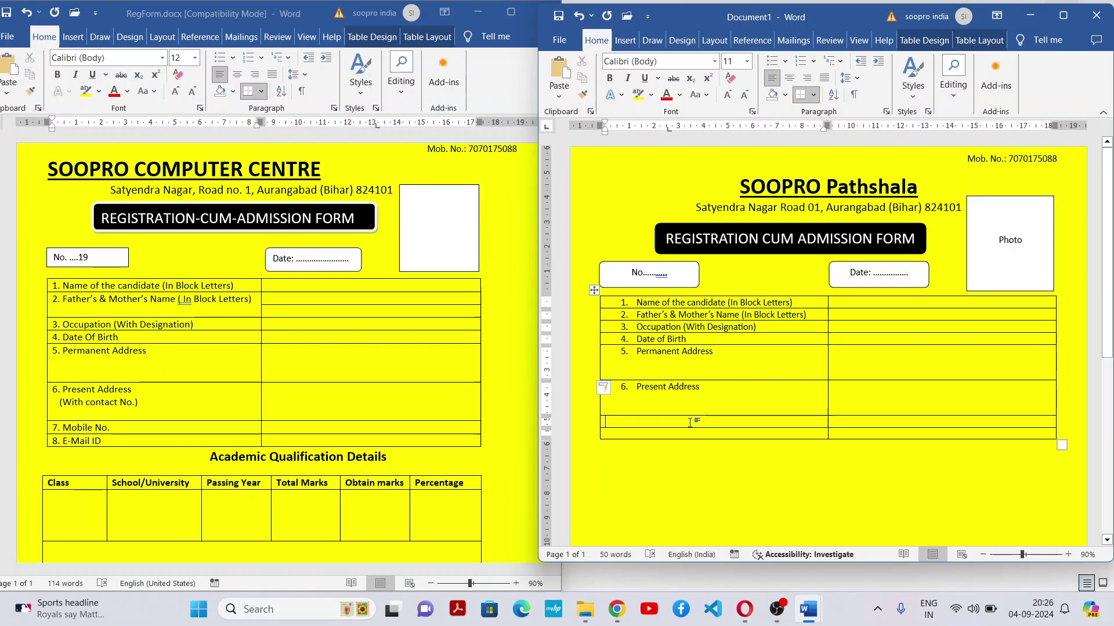
click(733, 388)
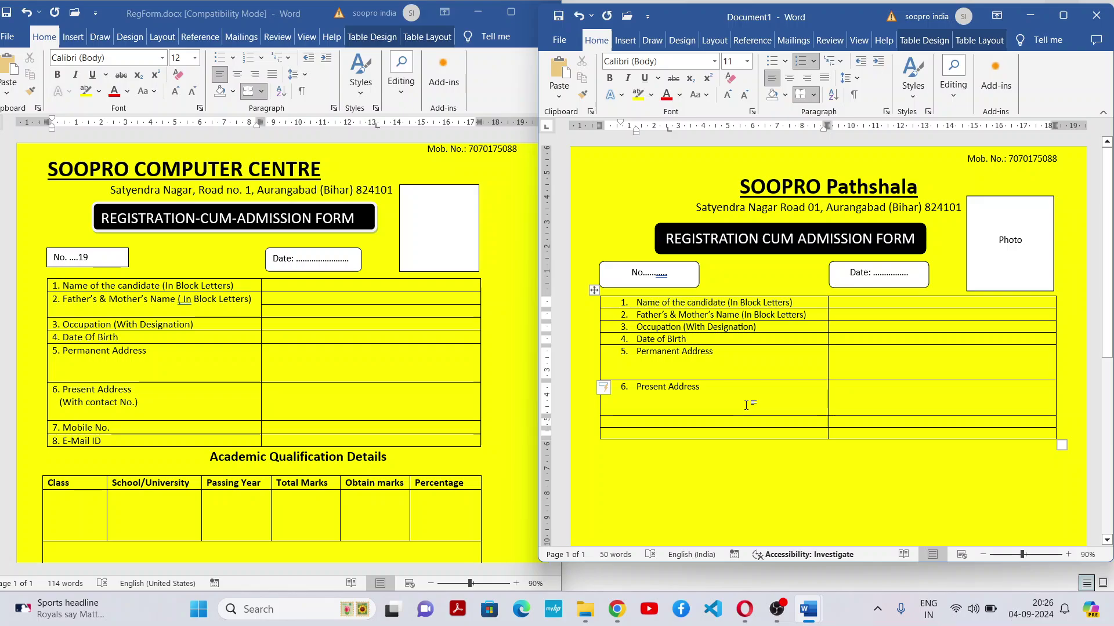
key(Return)
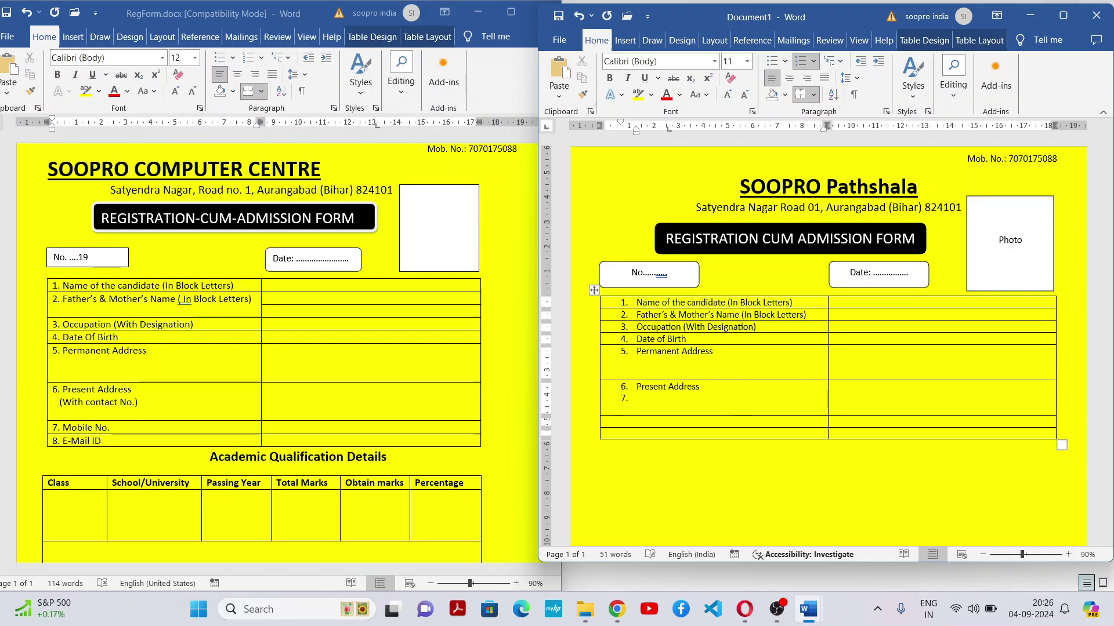
key(BackSpace)
text((With)
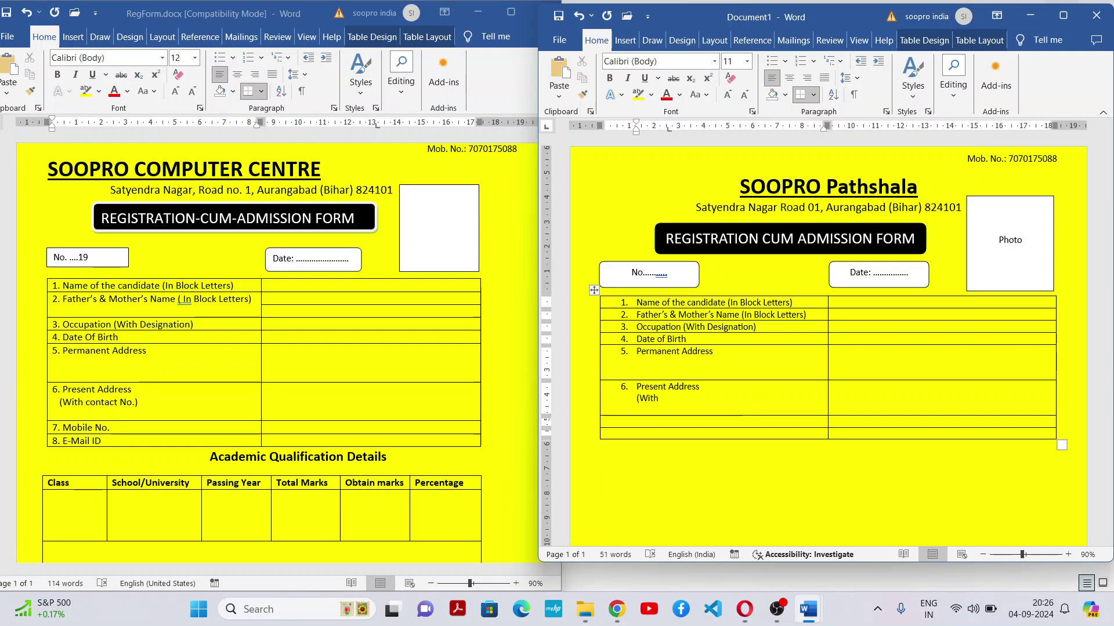
text( contact No.)
Label the last two rows '7. Mobile No.' and '8. E-Mail ID'
click(712, 422)
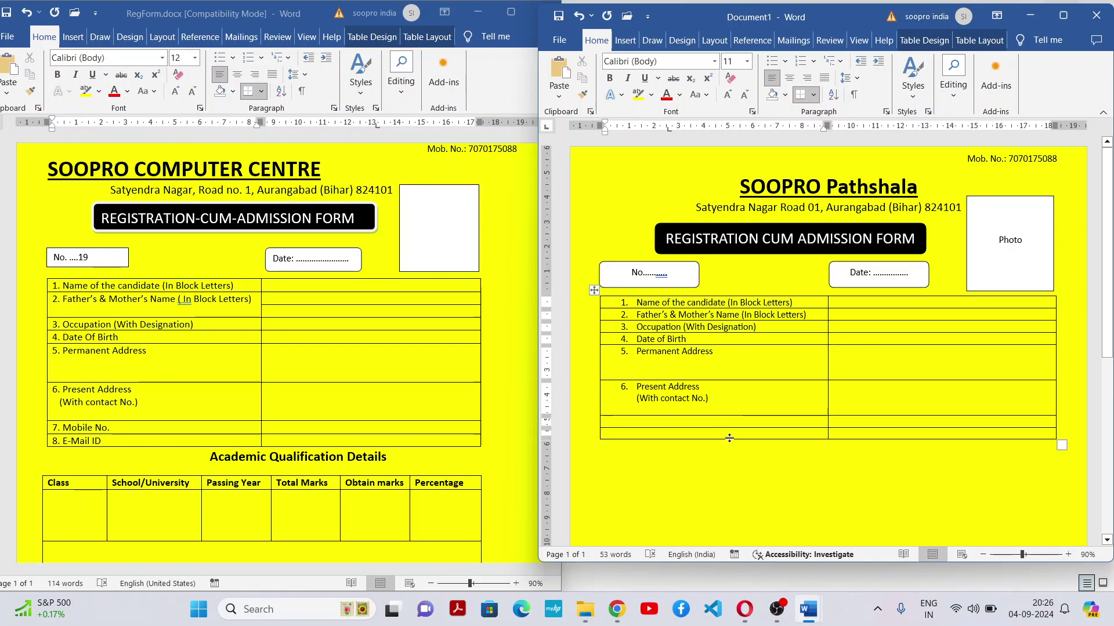
text(7. M)
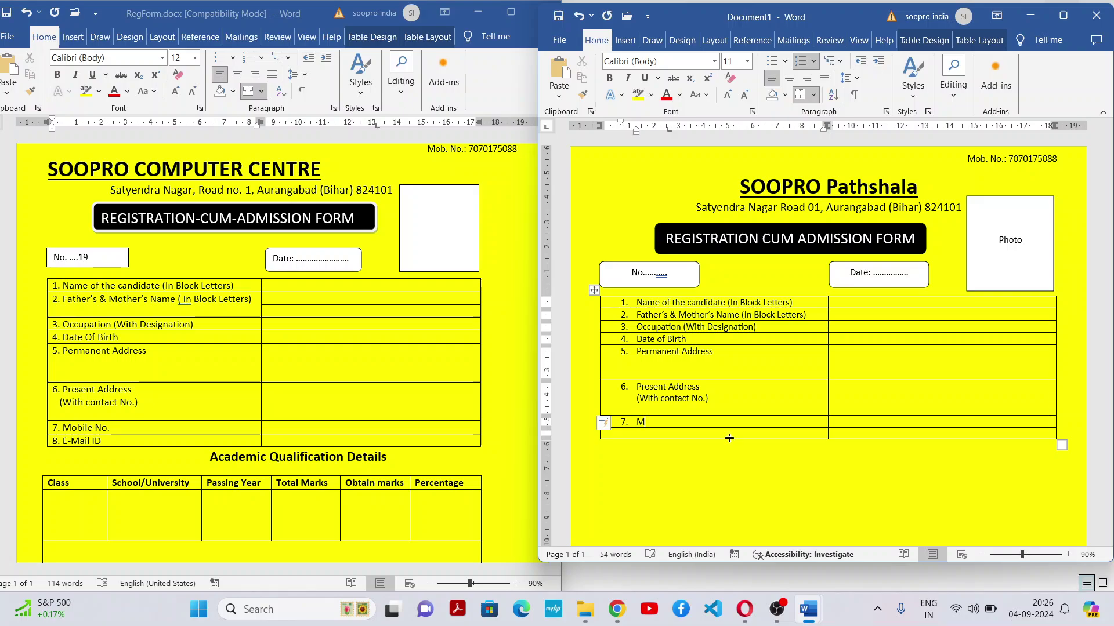
text(obile No.)
click(740, 434)
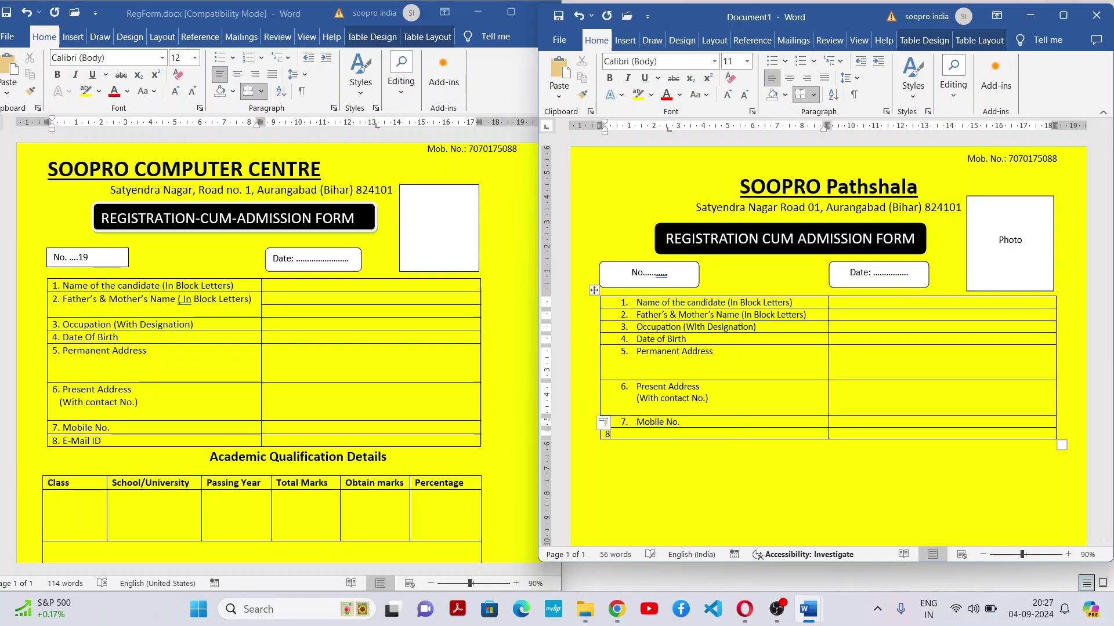
text(8. E)
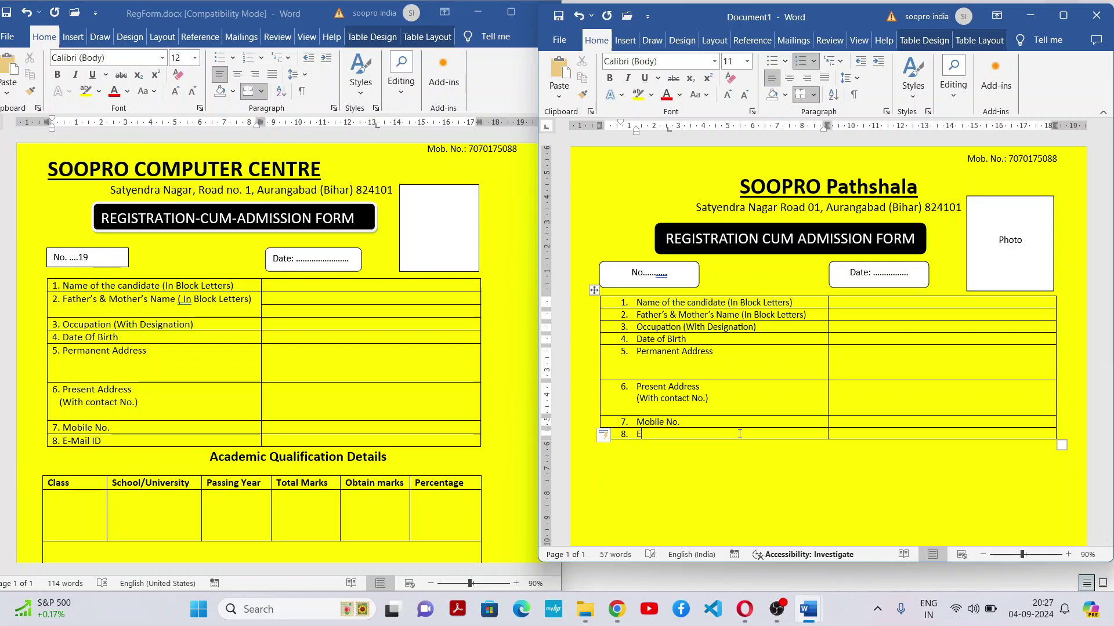
text(-Mail ID)
click(844, 435)
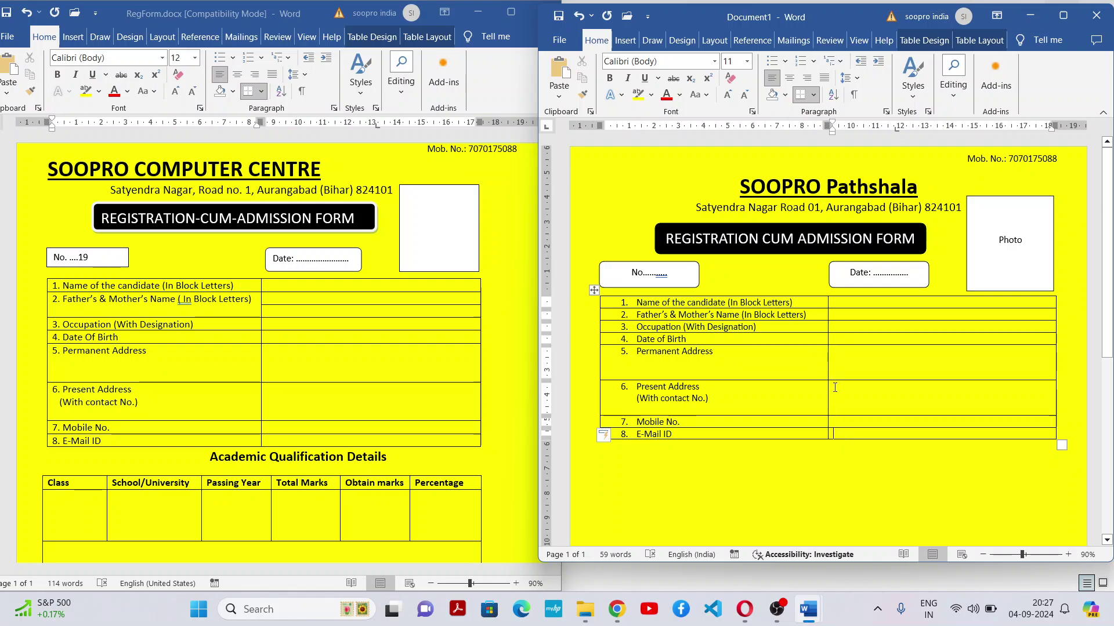
click(796, 470)
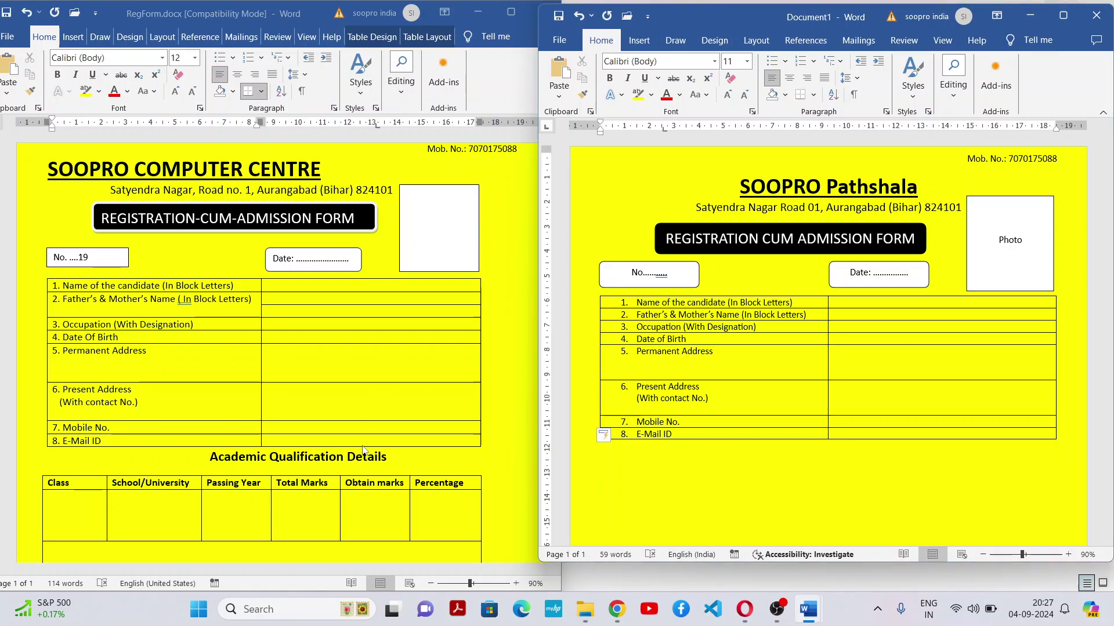
Check the formatting of the Academic Qualification Details heading in the reference RegForm
click(409, 456)
scroll(554, 415, down, 2)
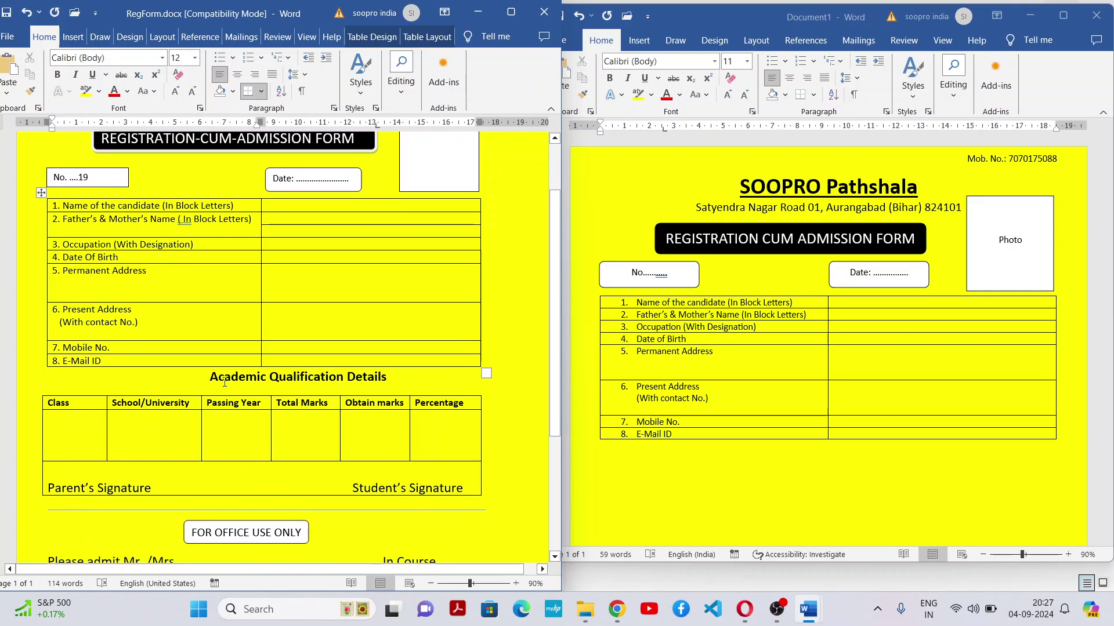
drag(211, 376, 276, 374)
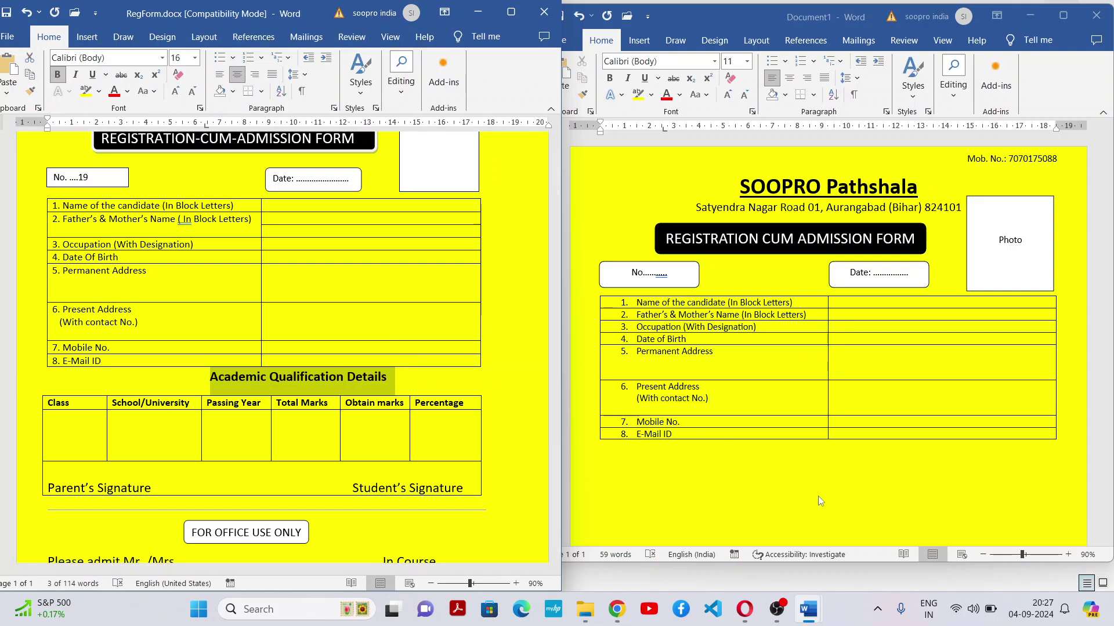
click(837, 449)
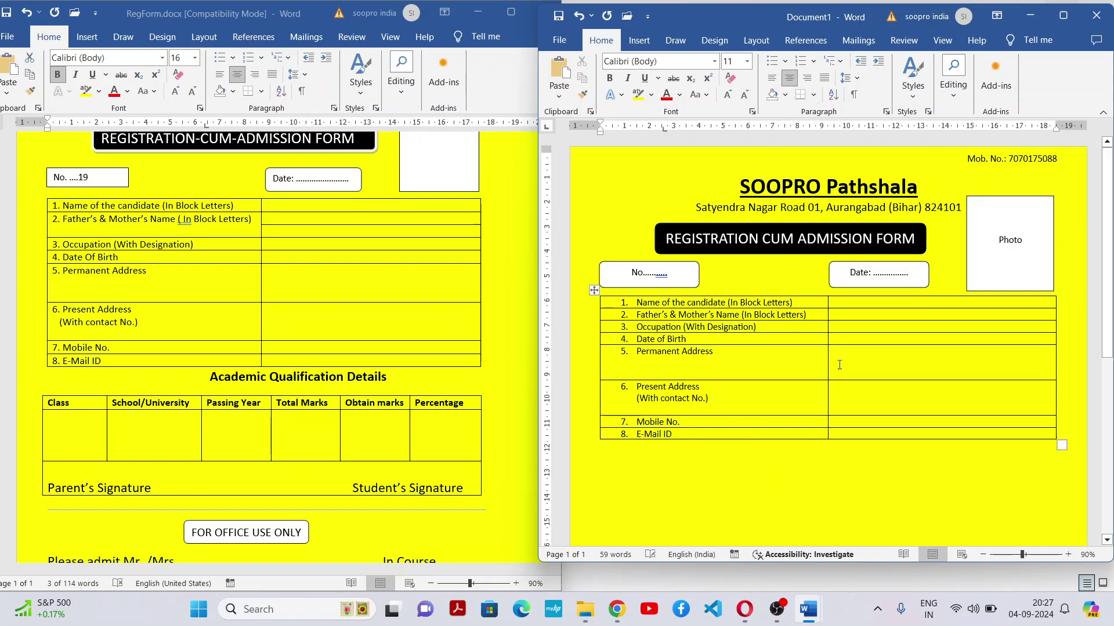
click(304, 381)
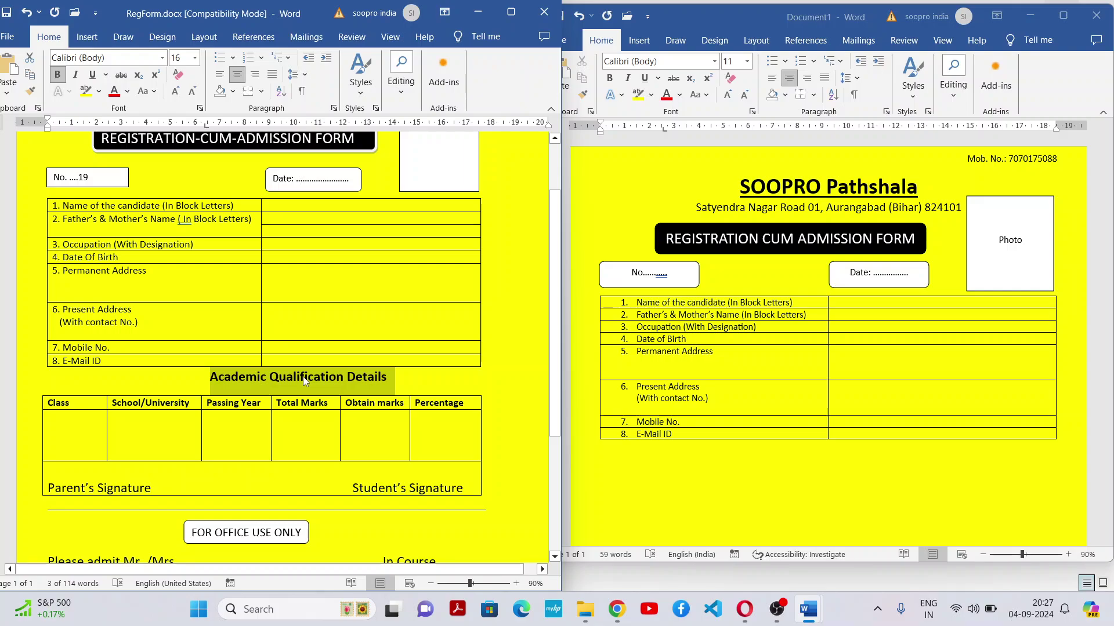
click(772, 450)
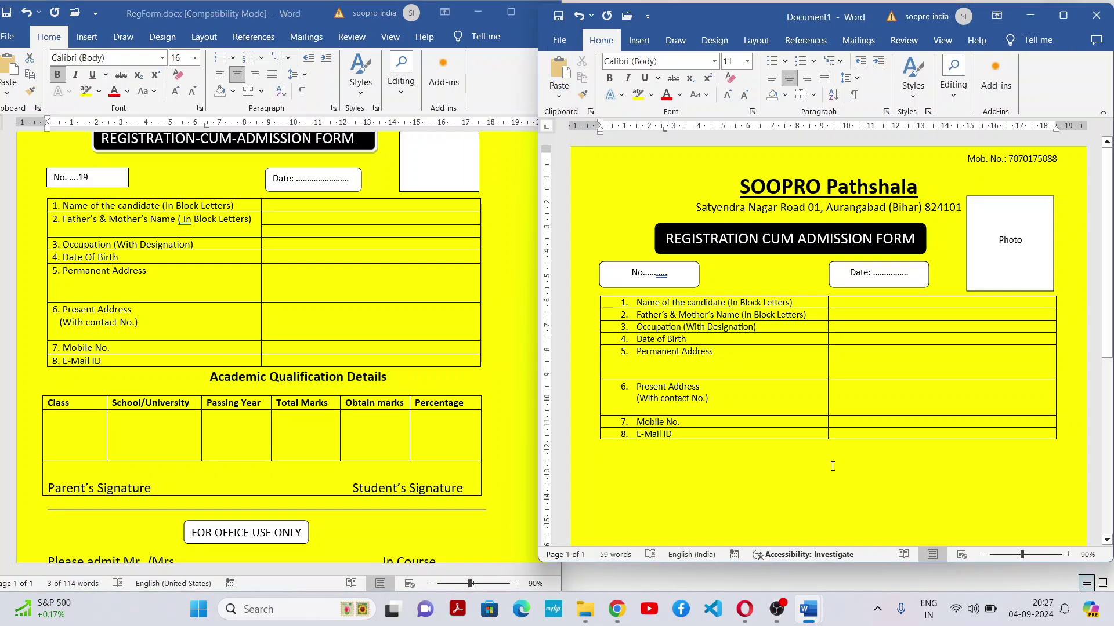
Type a larger bold 'Academic Qualification Details' heading directly under the table and centre it
click(728, 95)
click(729, 95)
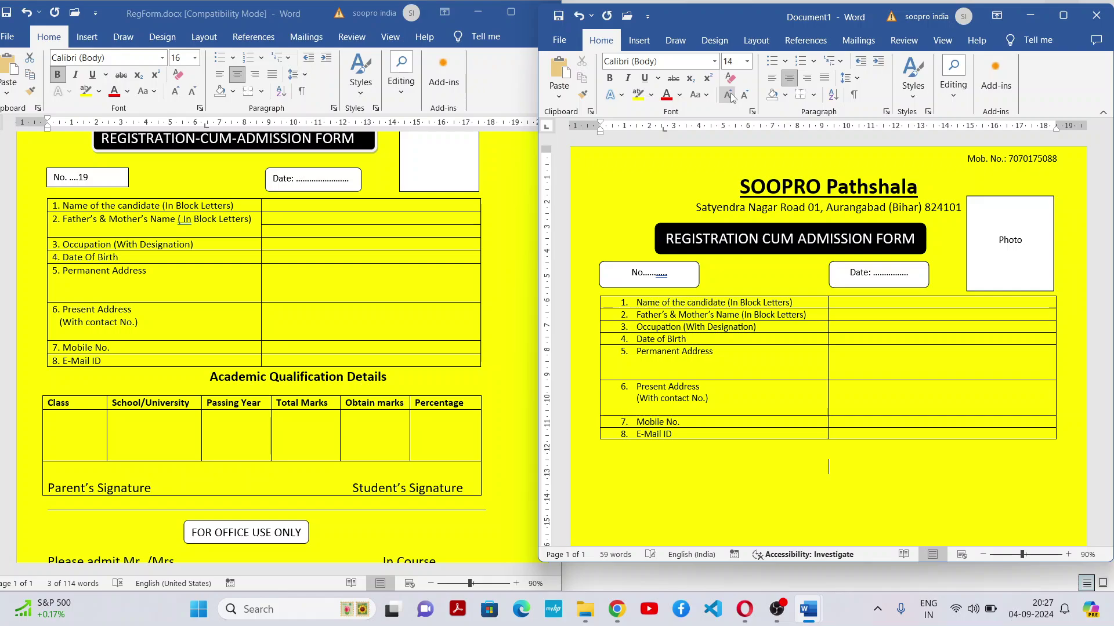
click(609, 77)
text(Academic Qua)
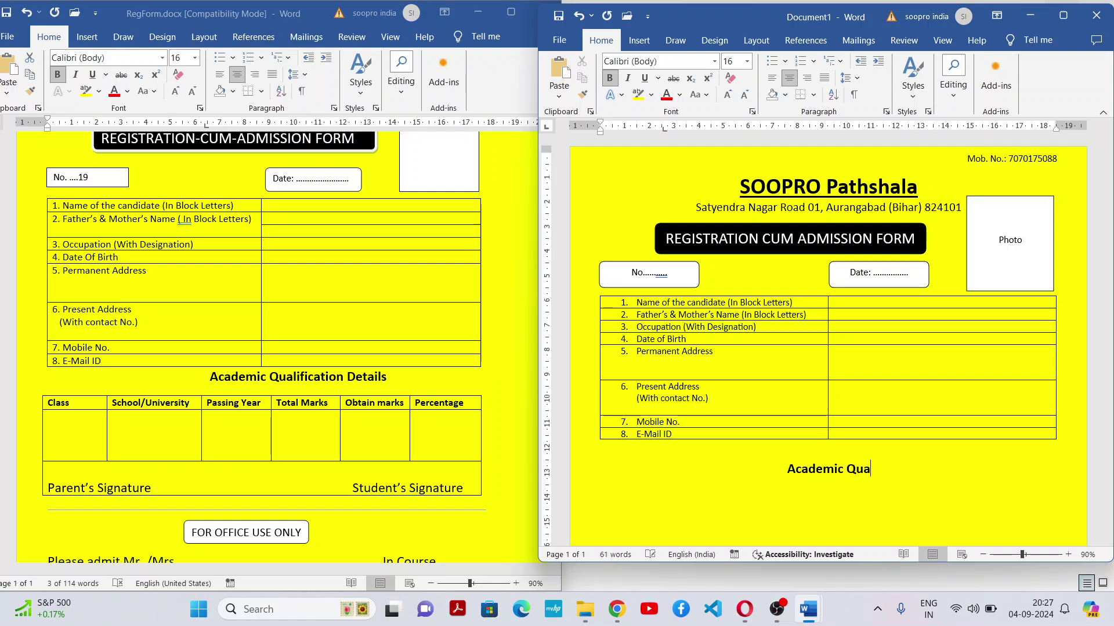
text(lifica)
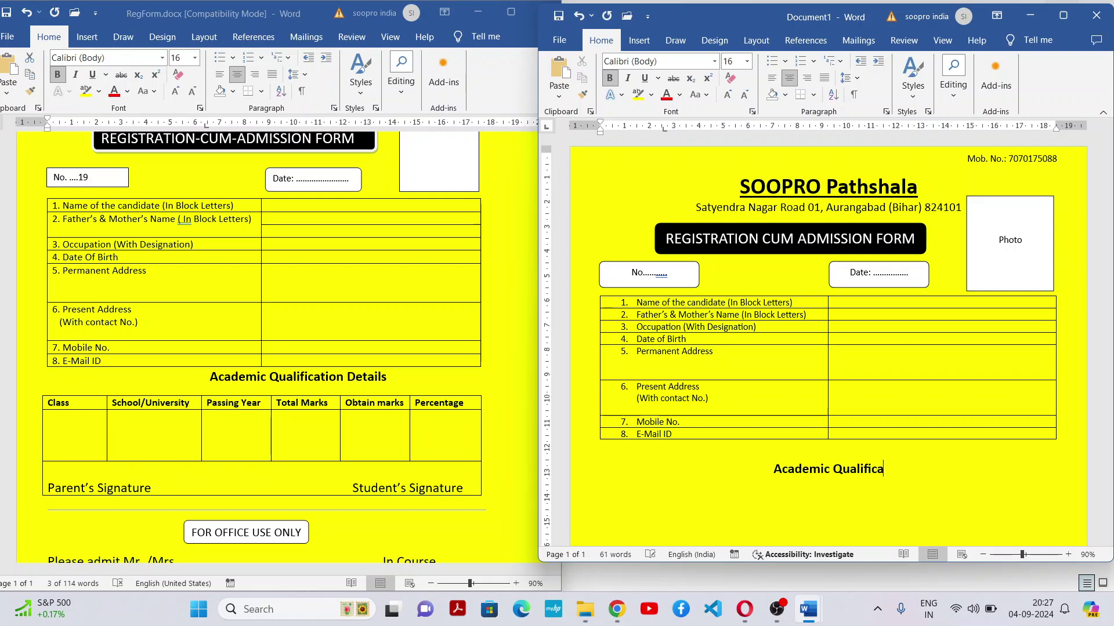
text(tion Details)
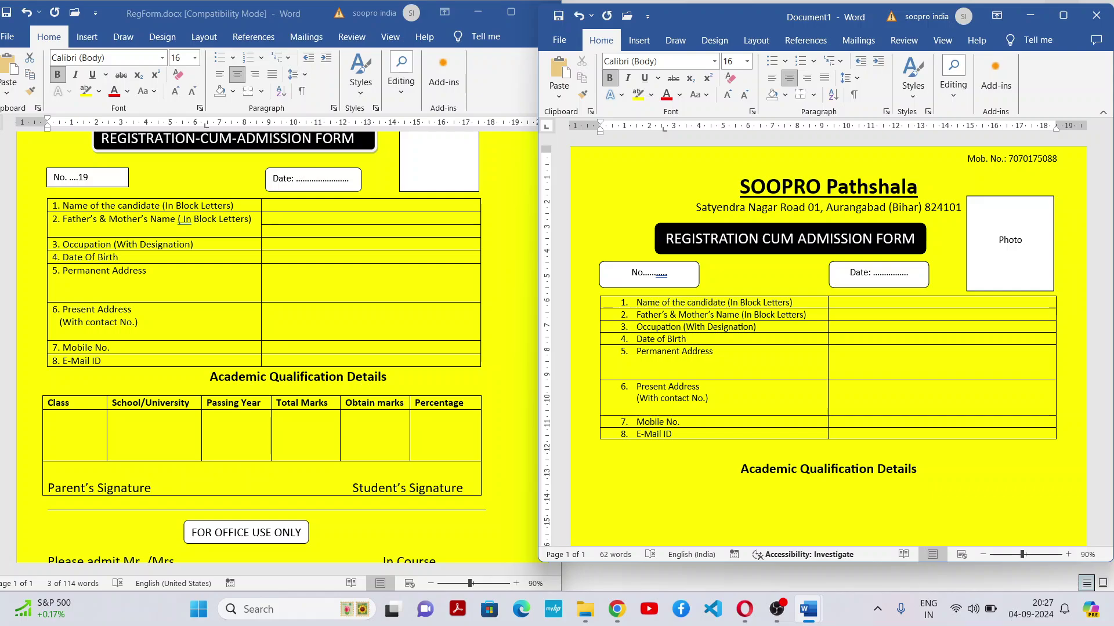
key(Home)
key(BackSpace)
key(BackSpace)
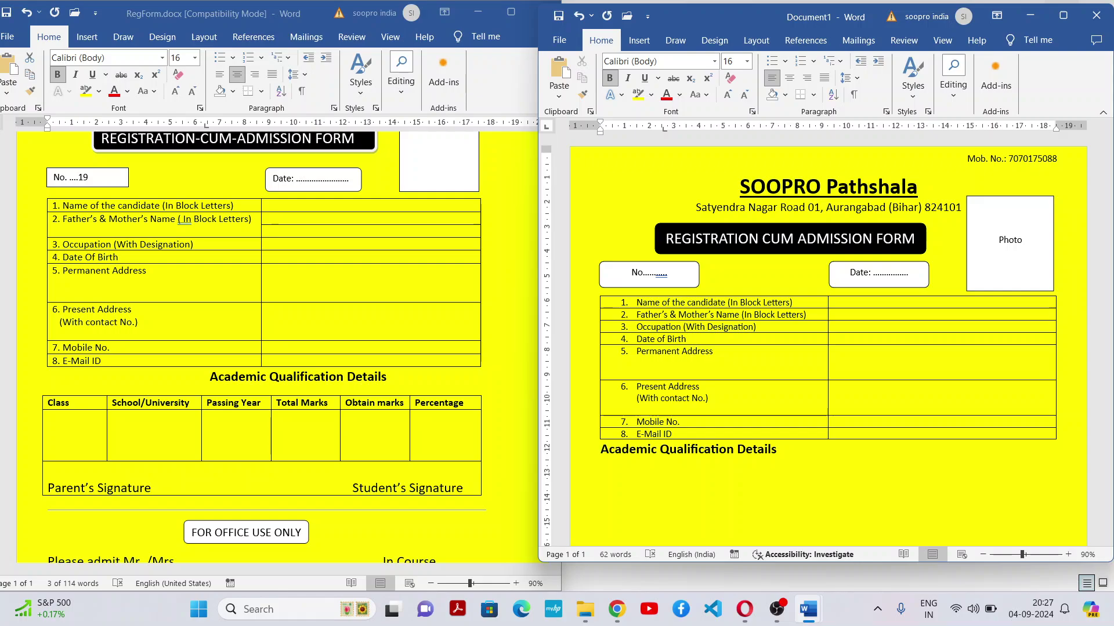
key(shift+End)
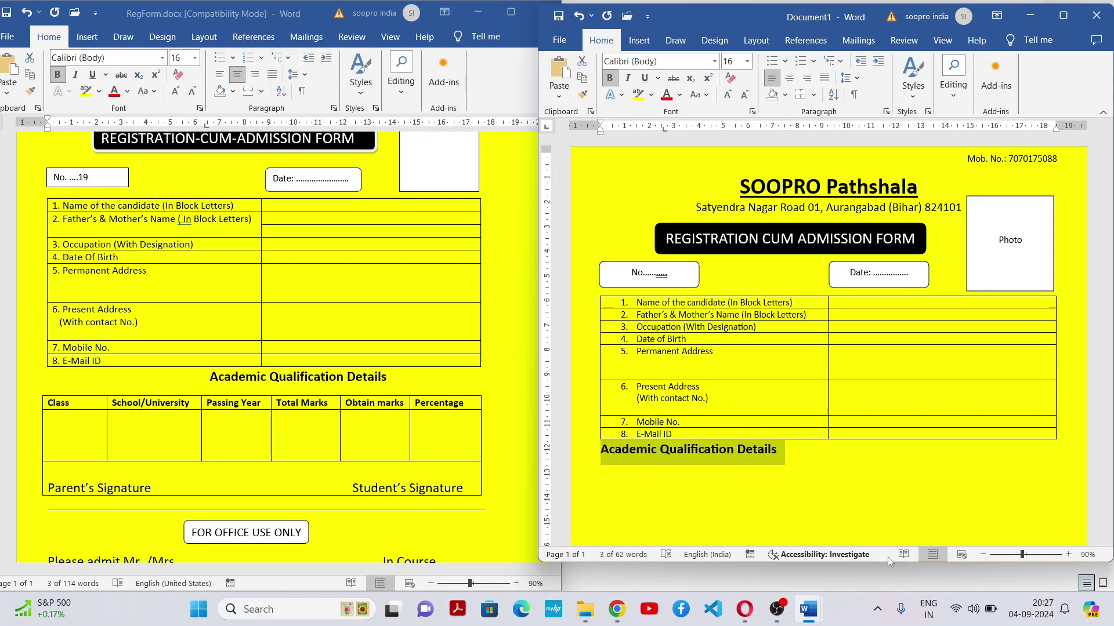
key(ctrl+e)
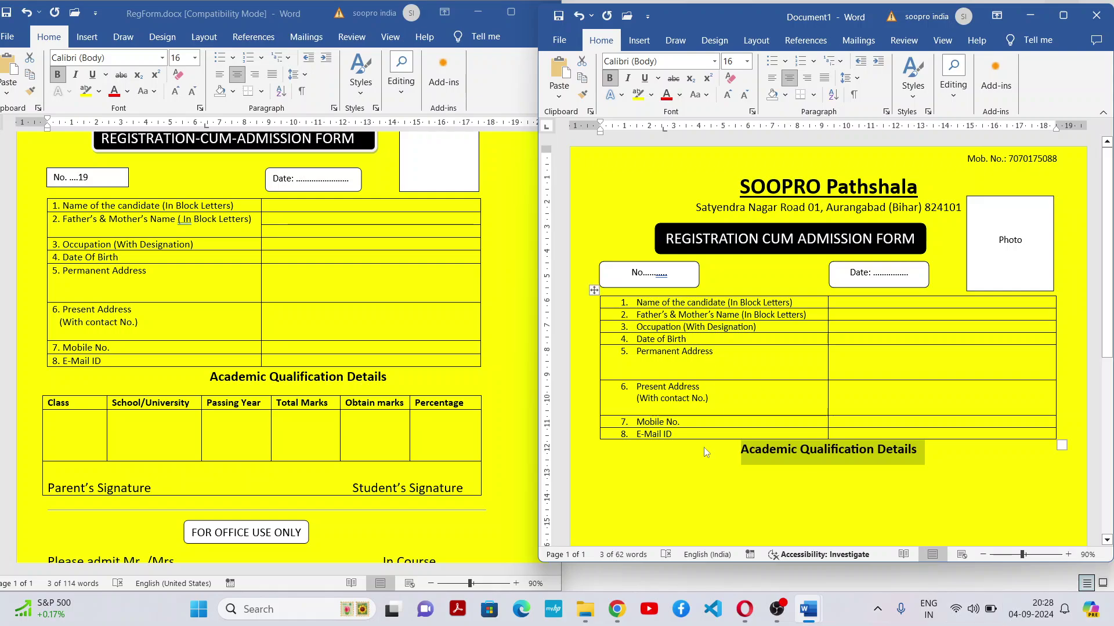
key(Left)
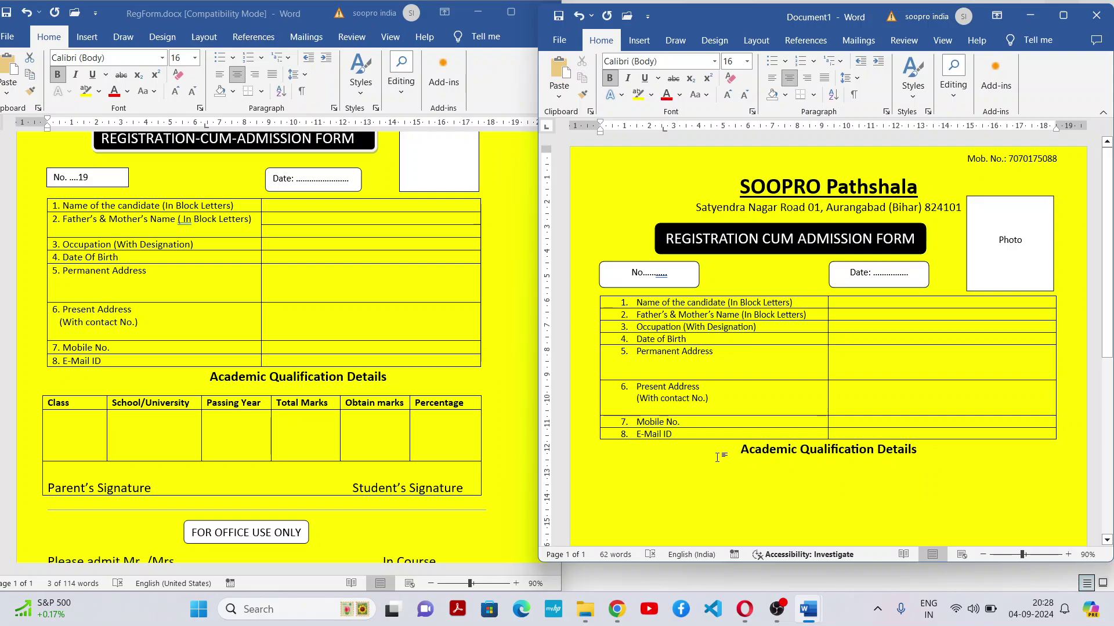
scroll(1111, 335, down, 2)
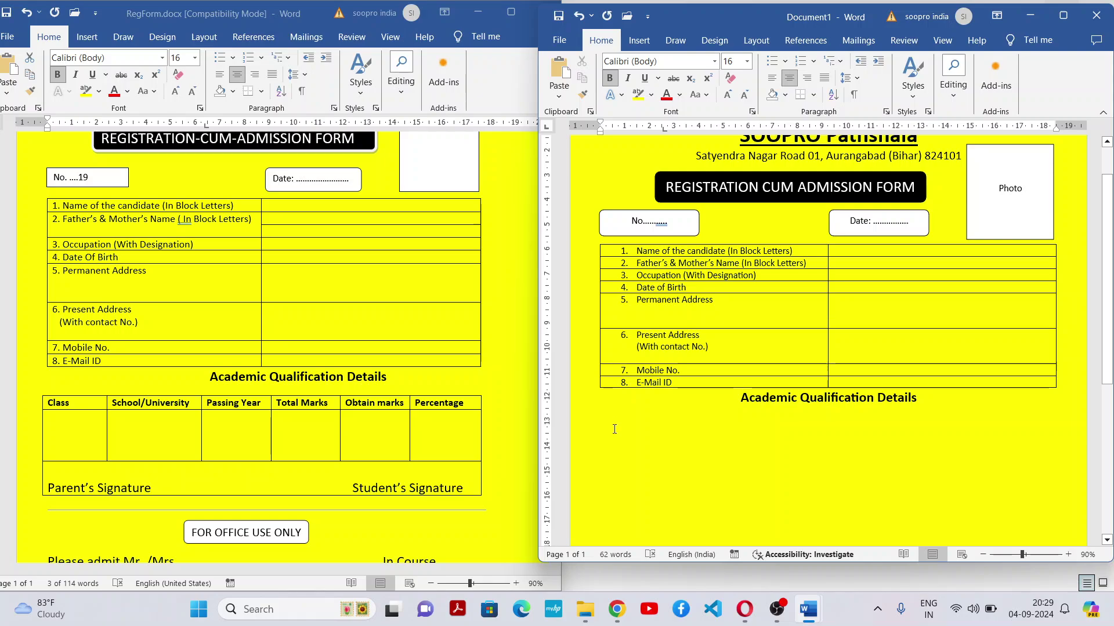
Insert a 6-column, 3-row table, heighten its second row by two lines, and select the header row
click(646, 44)
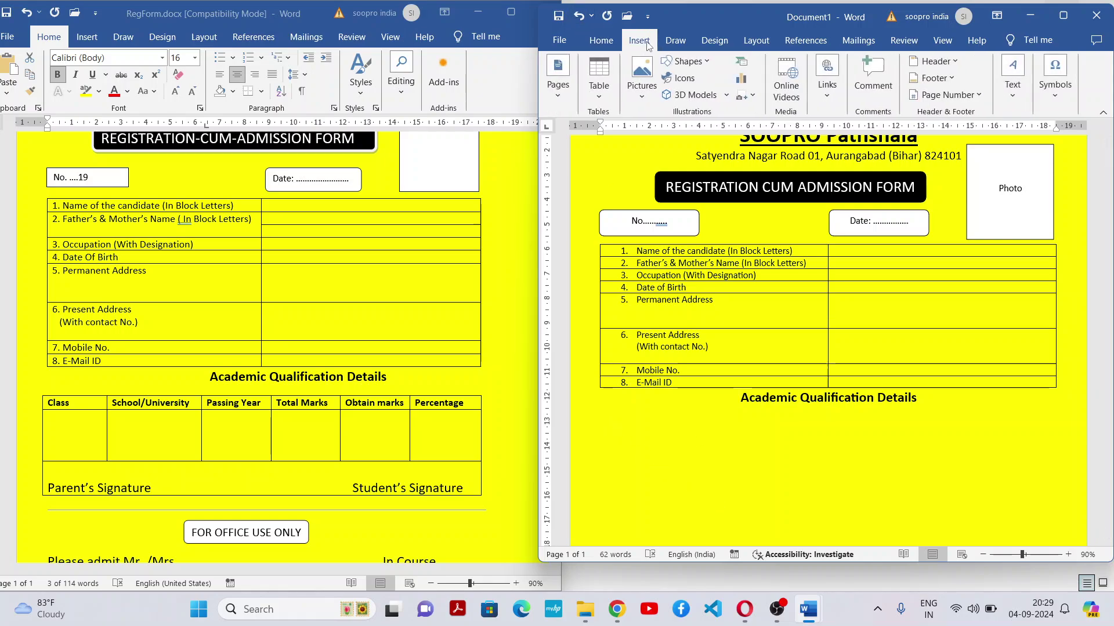
click(610, 97)
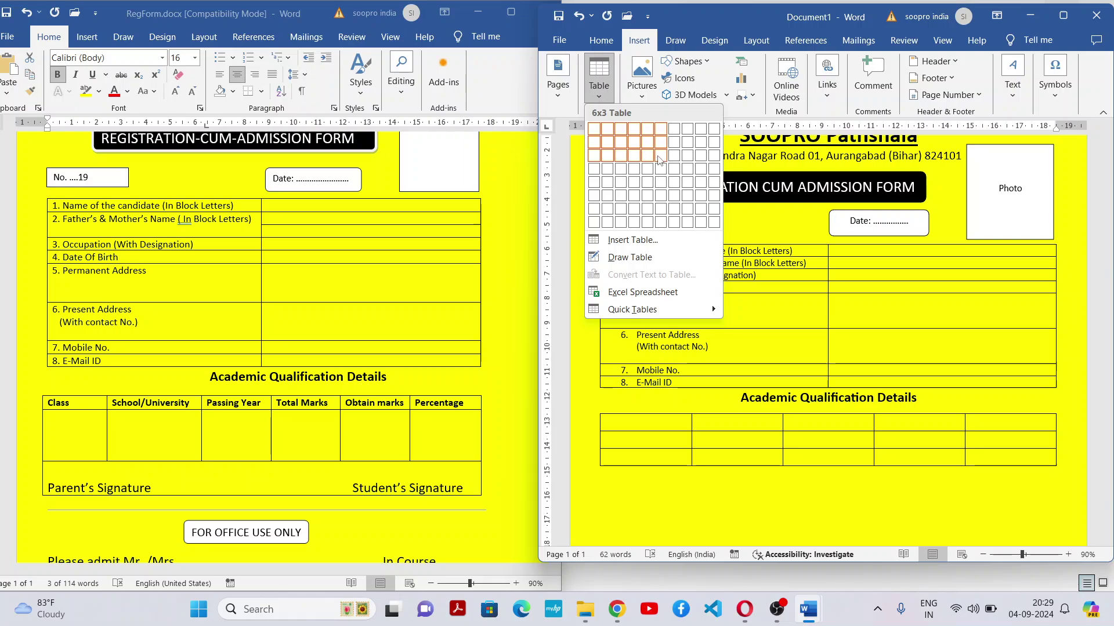
click(659, 157)
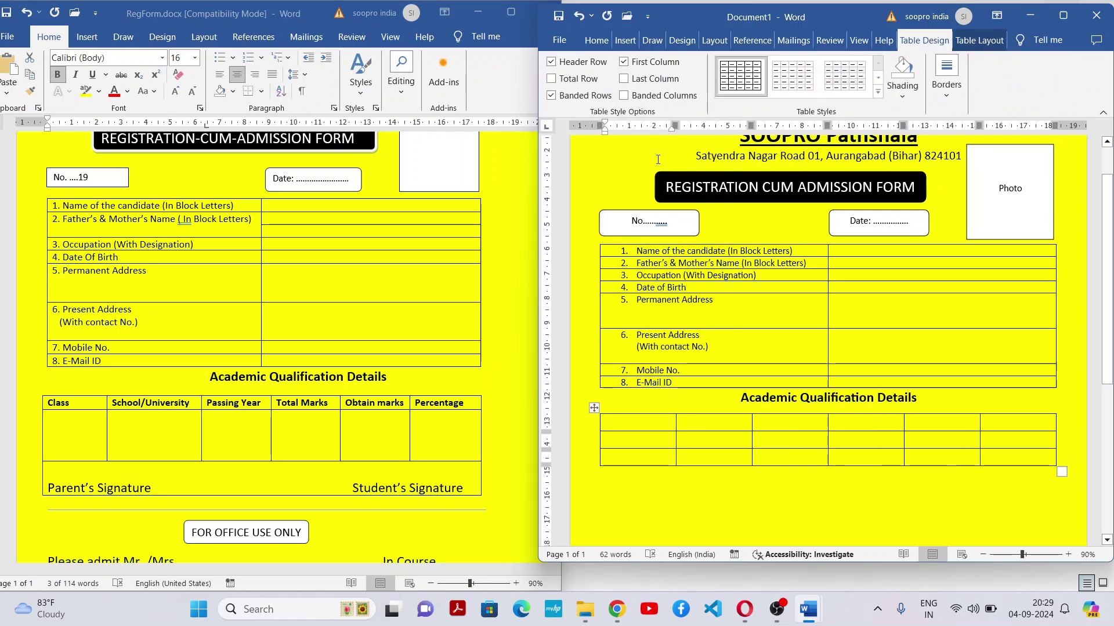
click(809, 438)
key(Return)
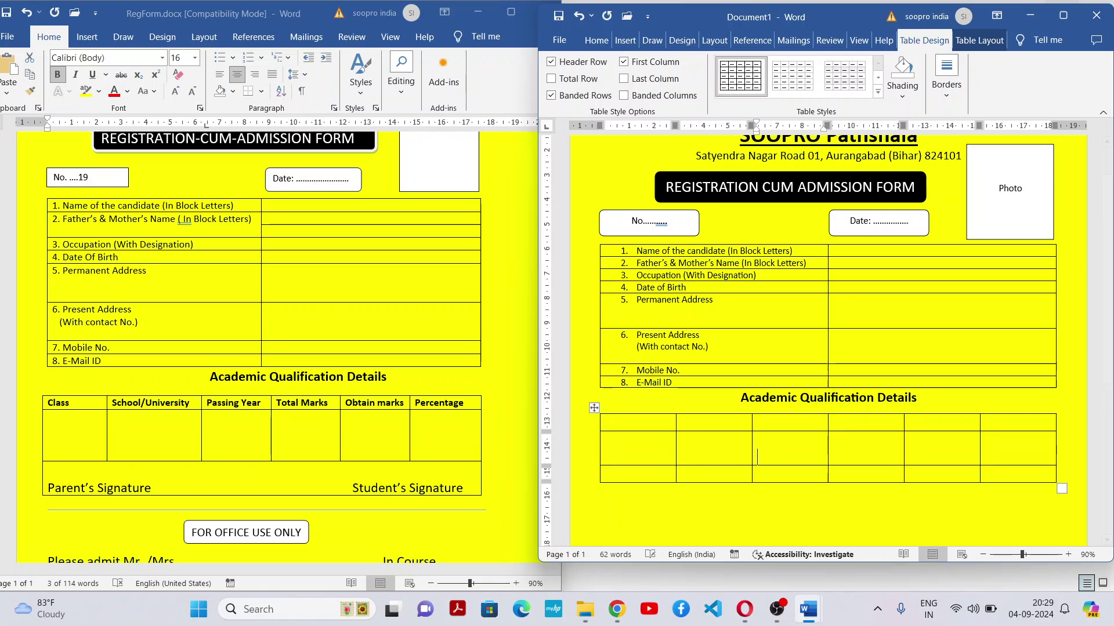
key(Return)
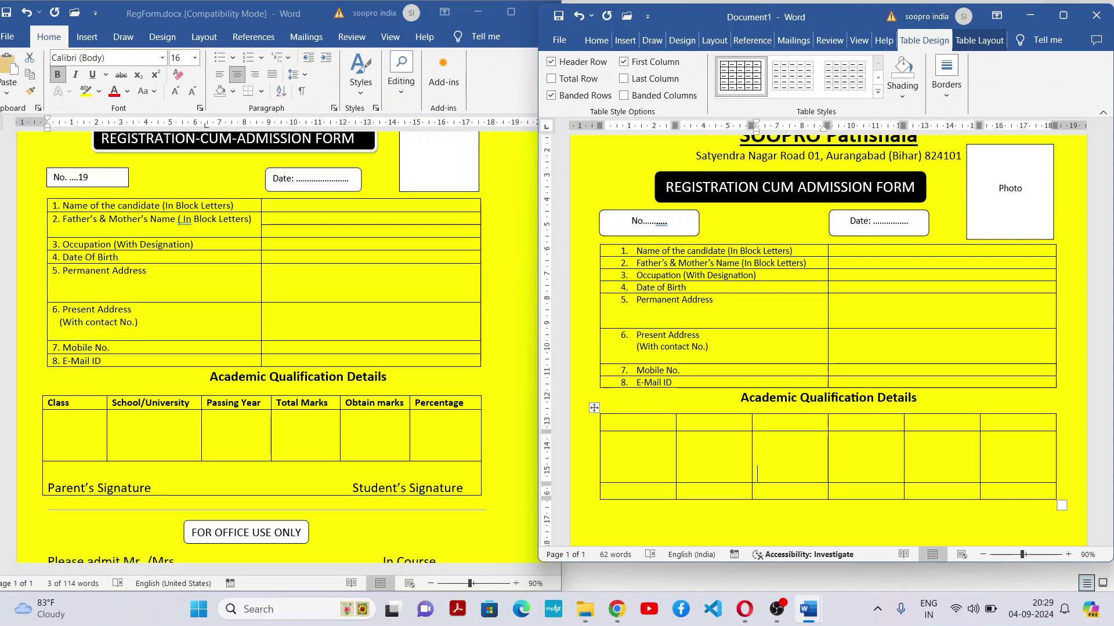
drag(646, 426, 1044, 425)
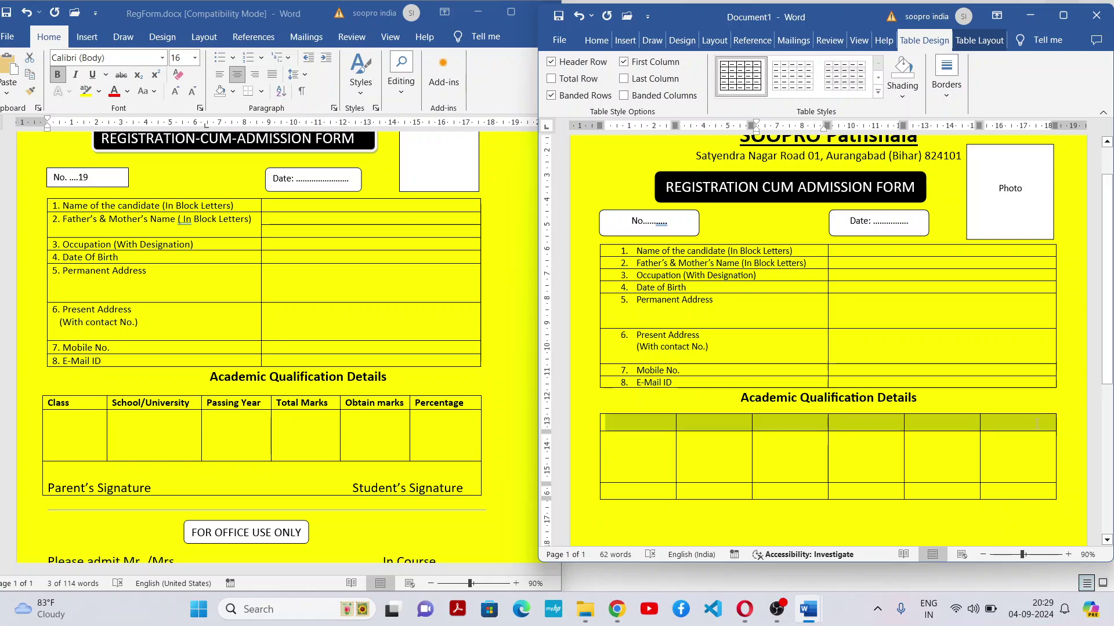
Bold the header row and type 'Class' in its first cell
click(595, 40)
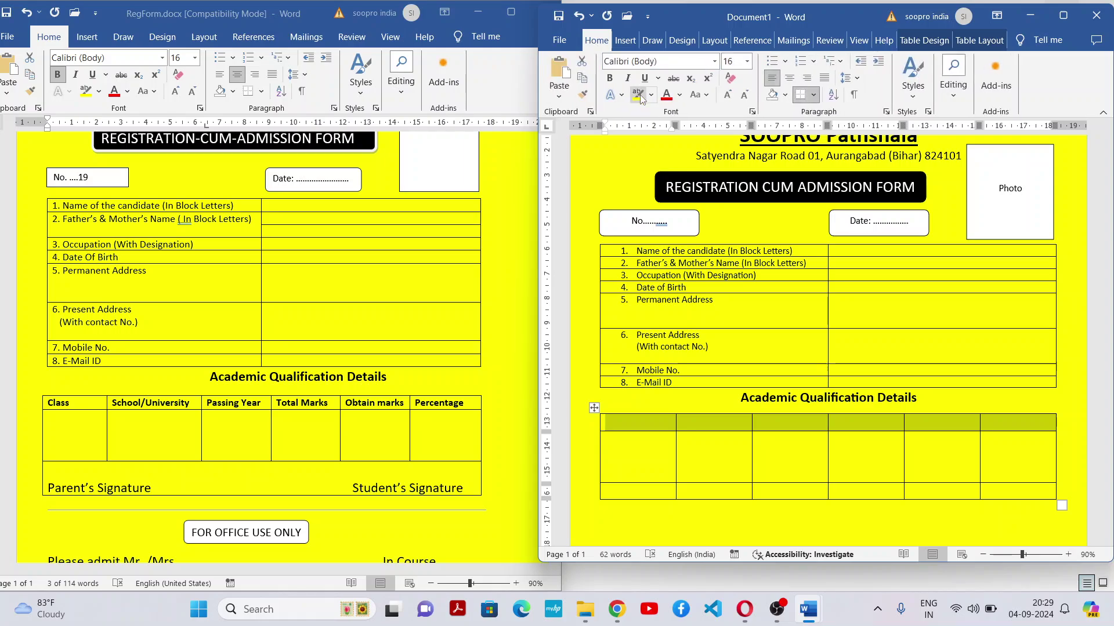
click(610, 80)
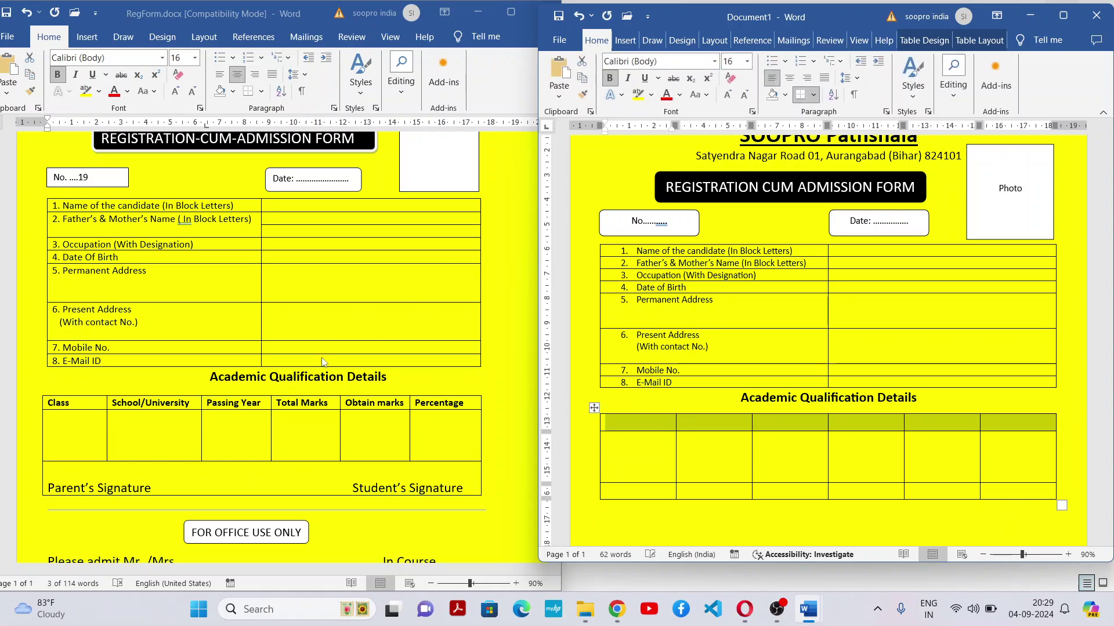
click(301, 406)
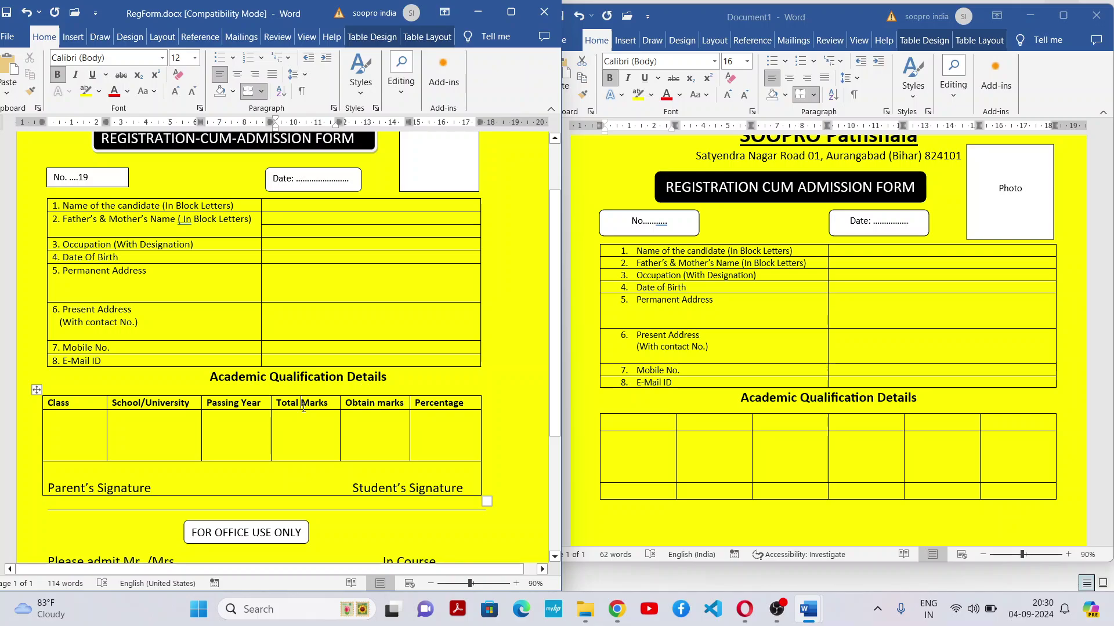
click(640, 428)
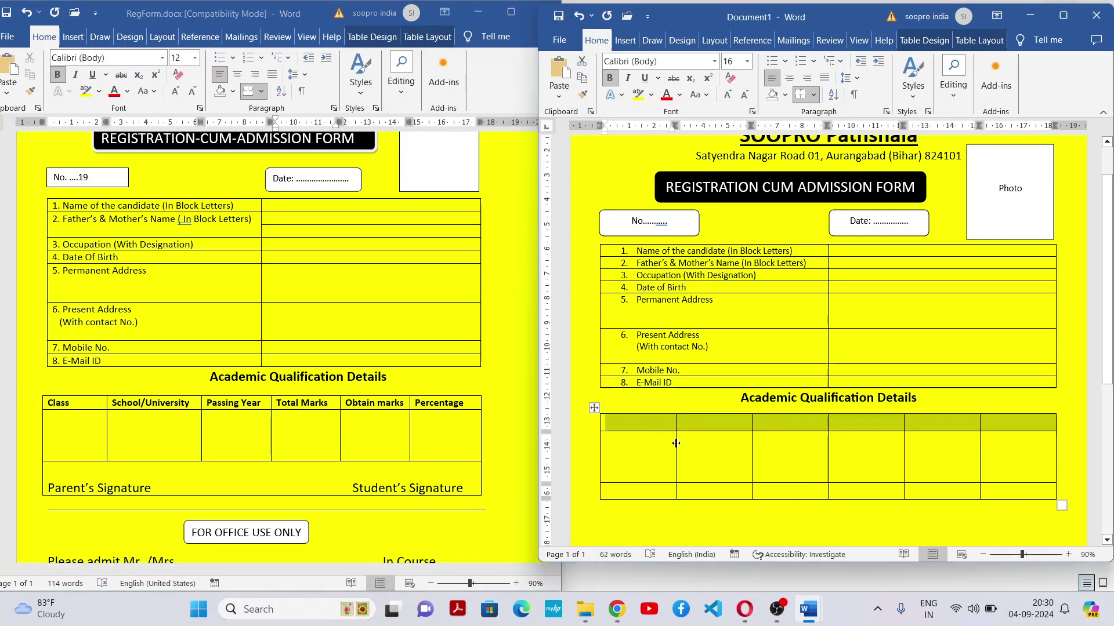
click(754, 461)
click(646, 428)
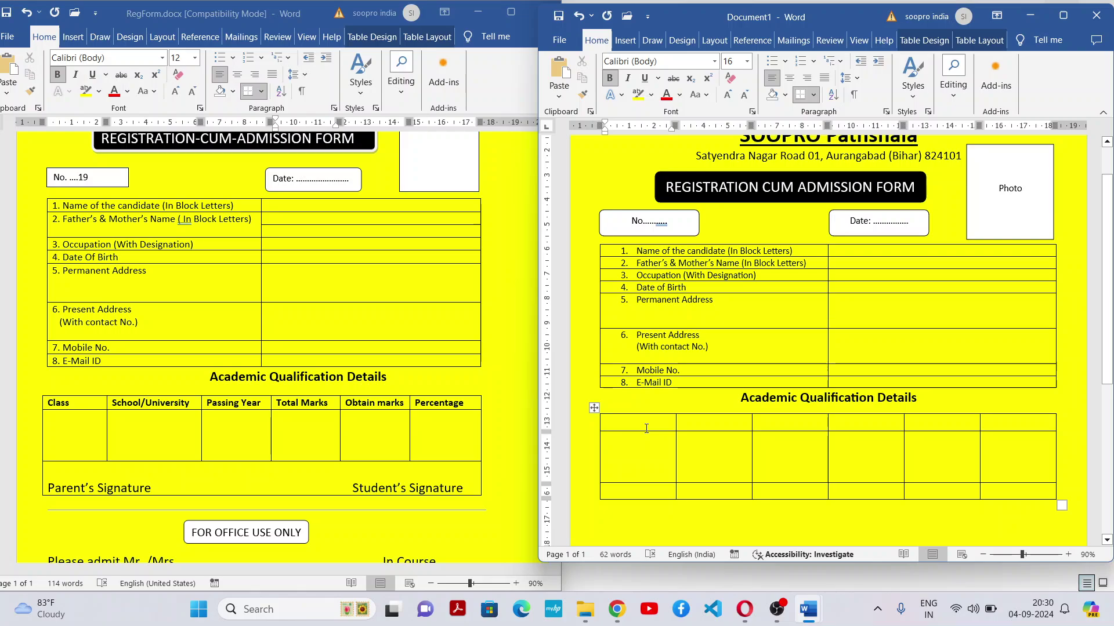
text(Class)
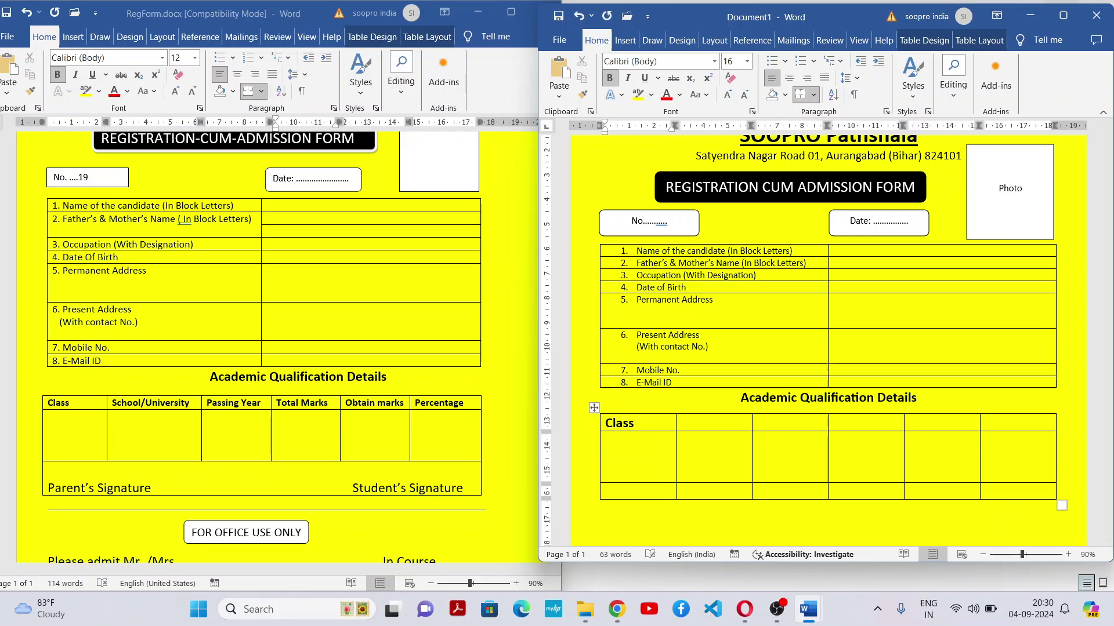
key(Tab)
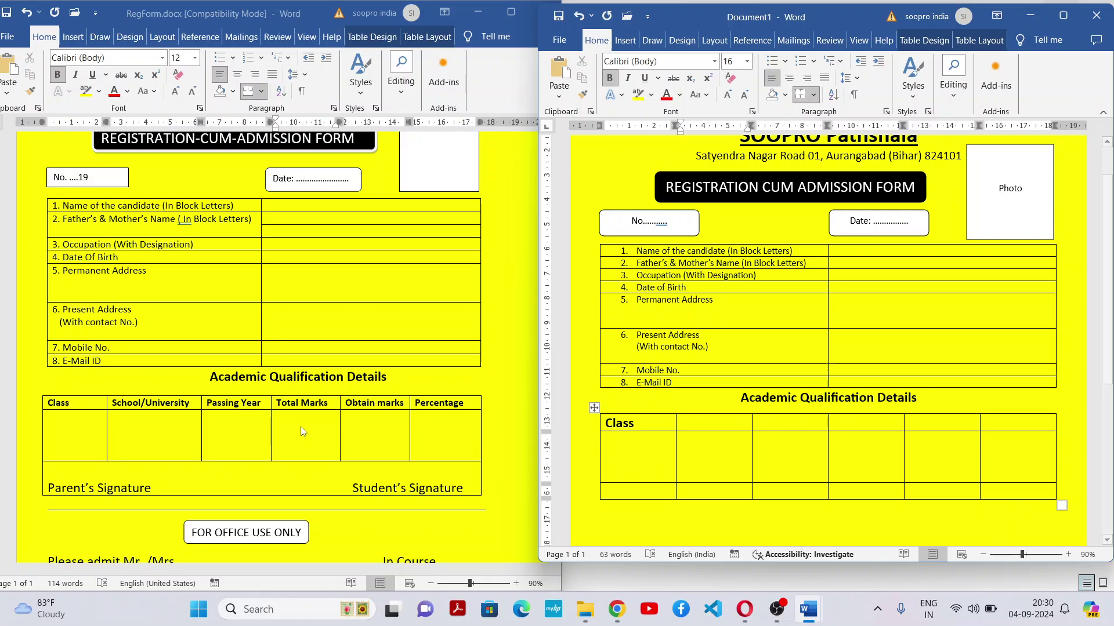
Check the reference heading size, then reduce the header row text to 12 pt
click(178, 403)
double_click(178, 402)
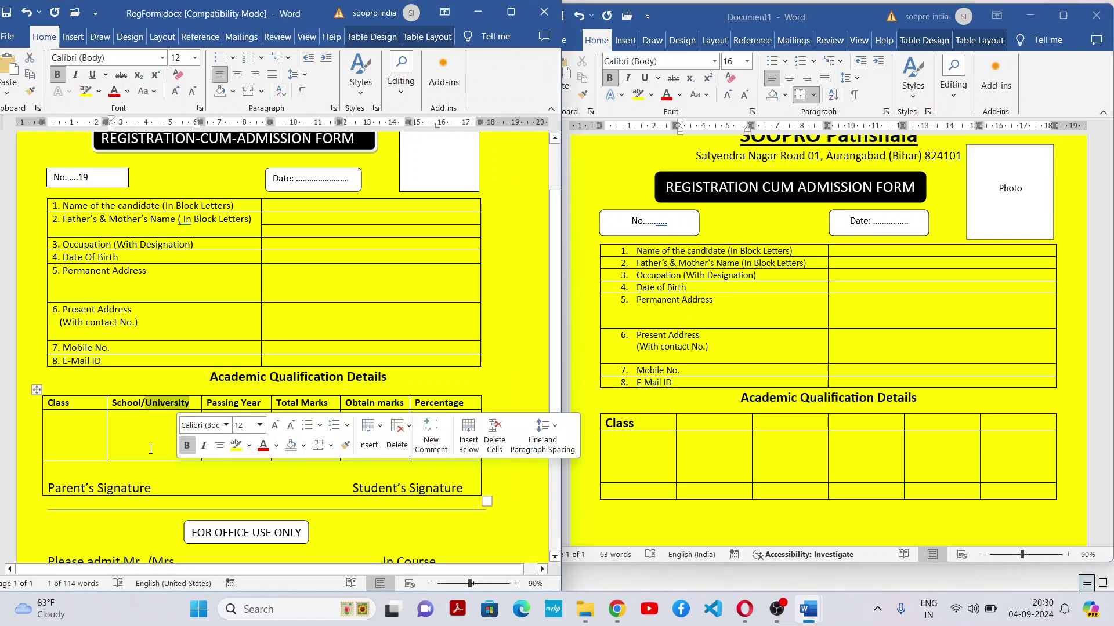
click(141, 406)
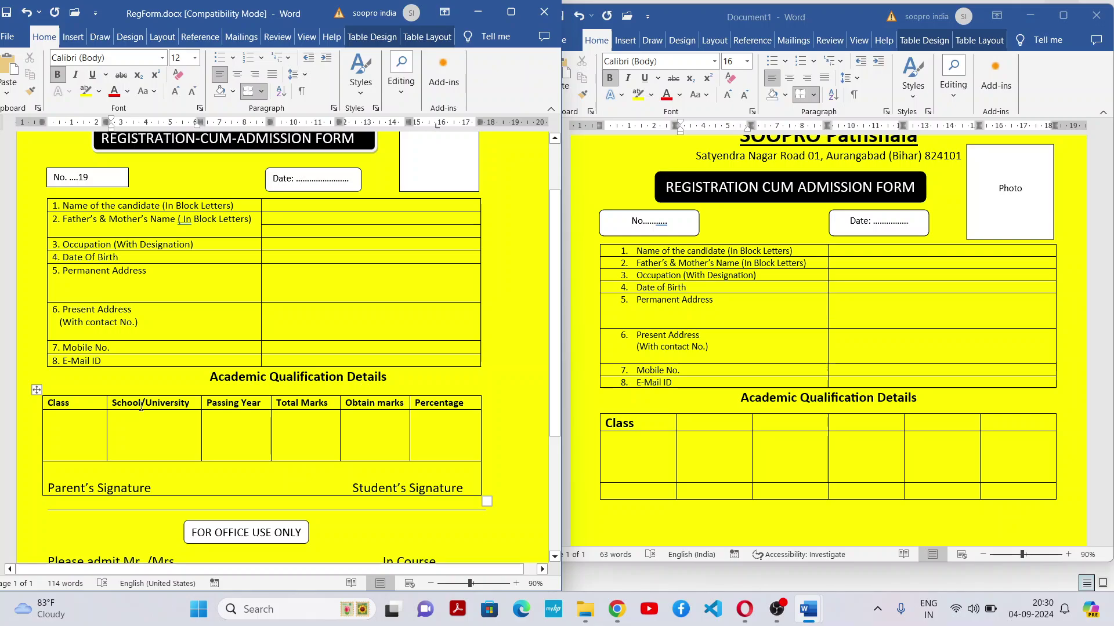
click(709, 428)
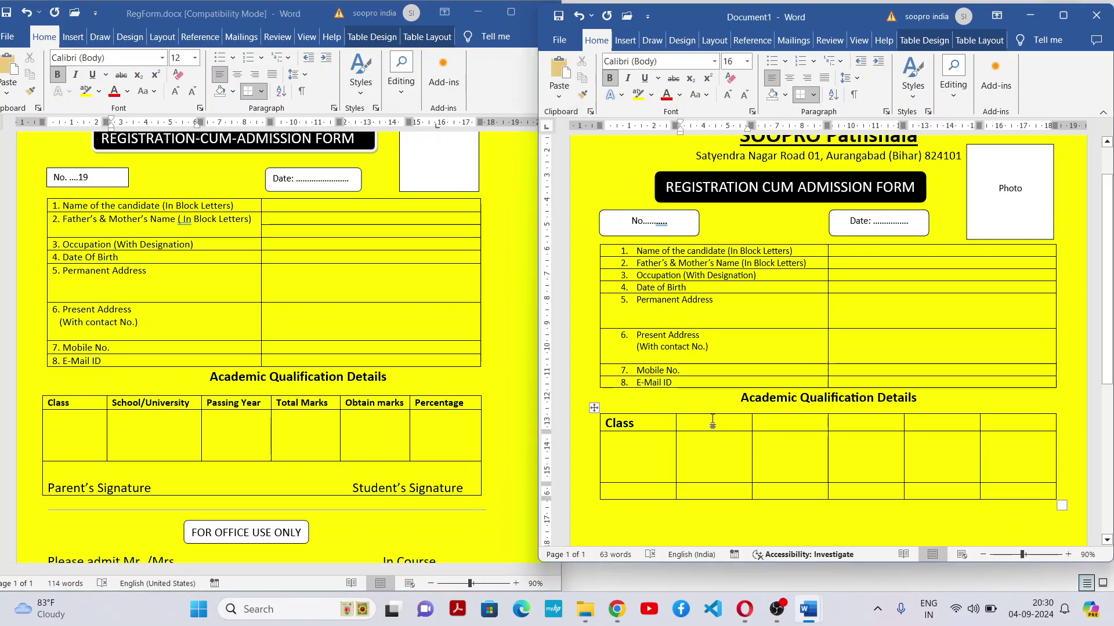
drag(604, 423, 1010, 427)
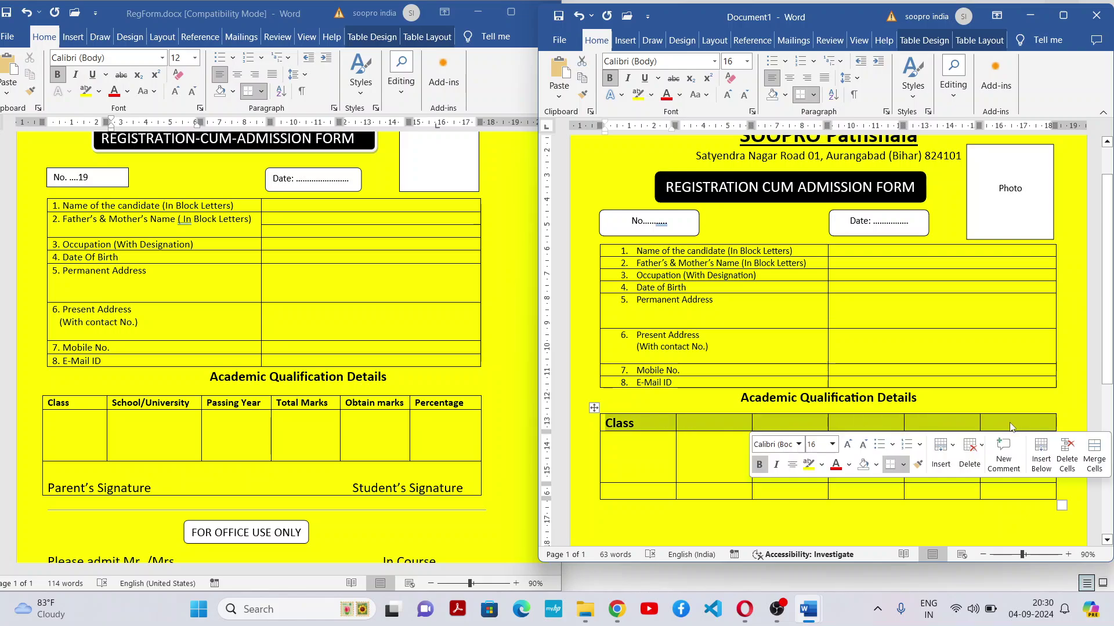
click(740, 100)
click(740, 99)
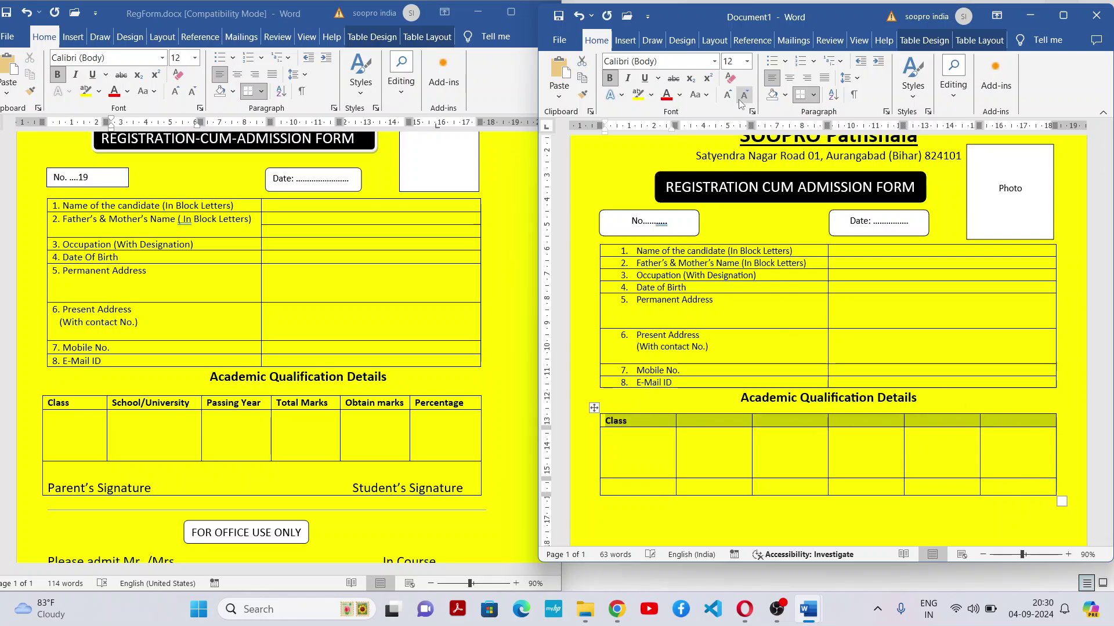
click(698, 423)
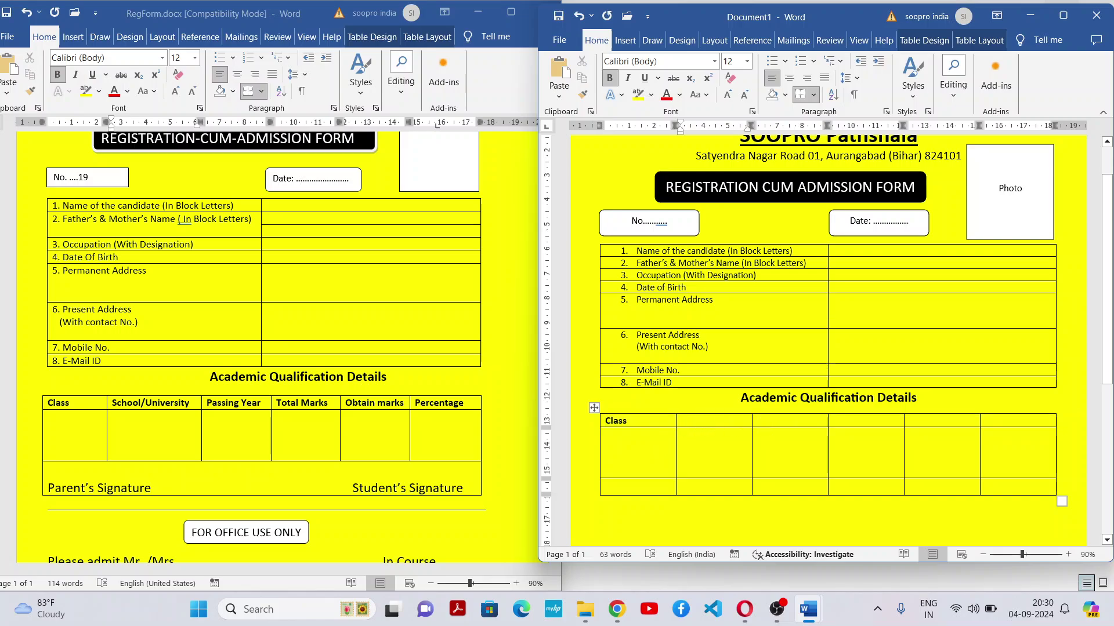
Enter 'School/ University' in the second header cell and narrow the Class column
text(School)
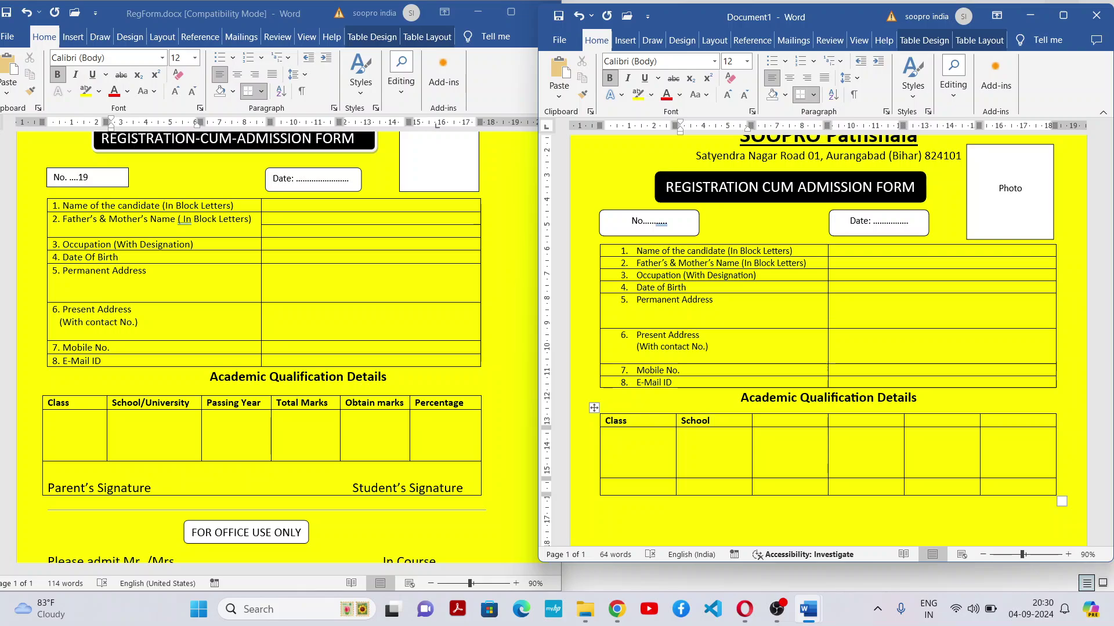
text(/ Uni)
key(BackSpace)
text(niversity)
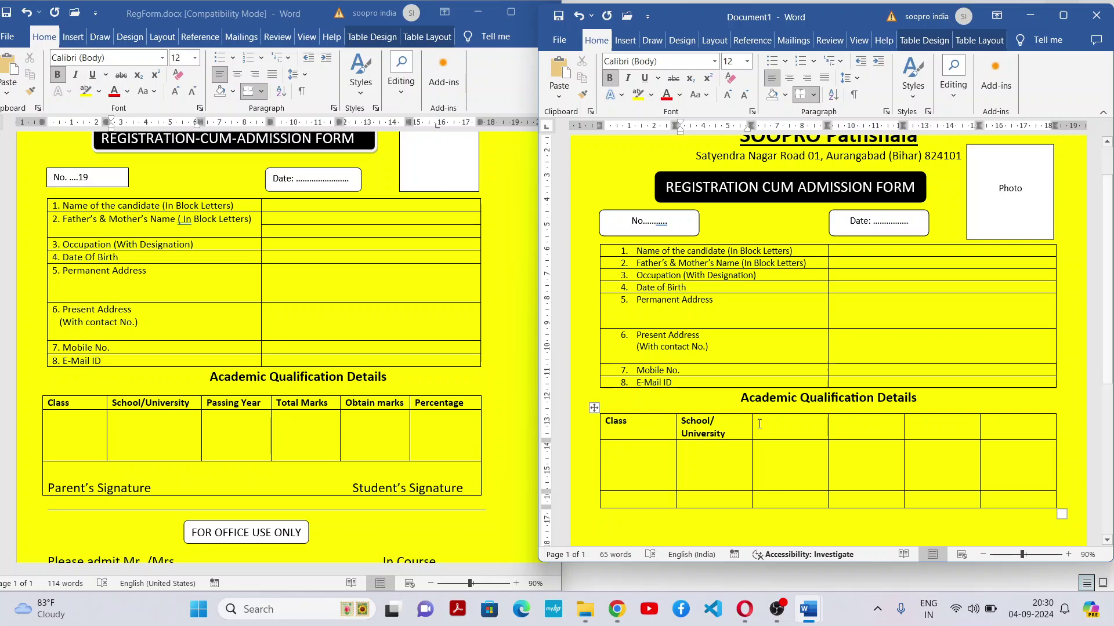
drag(675, 429, 656, 428)
click(772, 420)
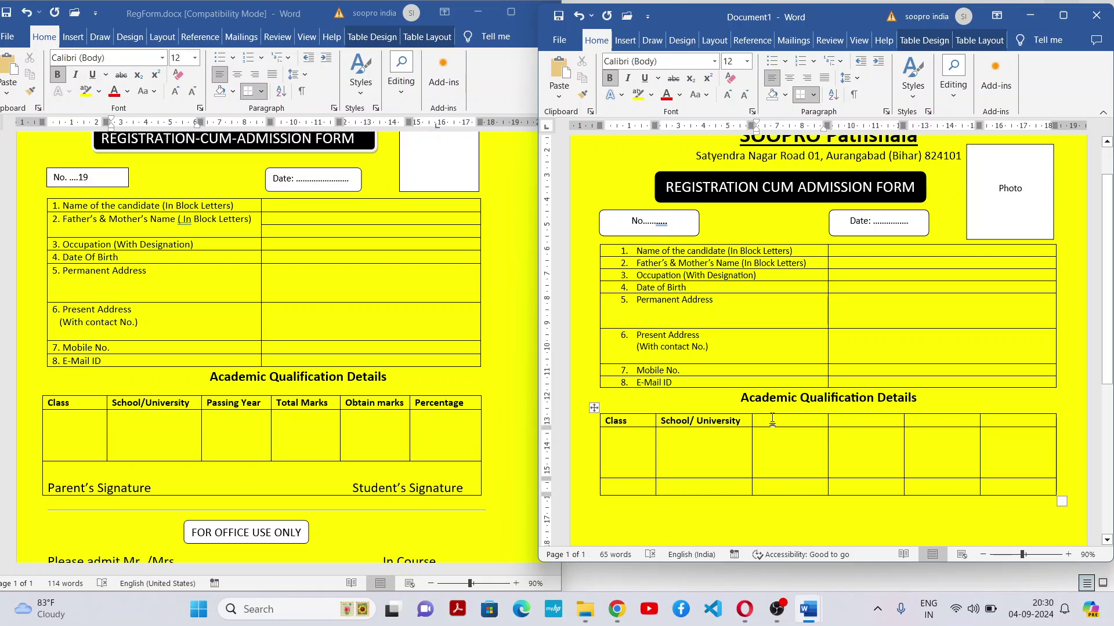
Fill the remaining headers: Passing Year, Total Marks, Obtain Marks and Percentage
text(Pa)
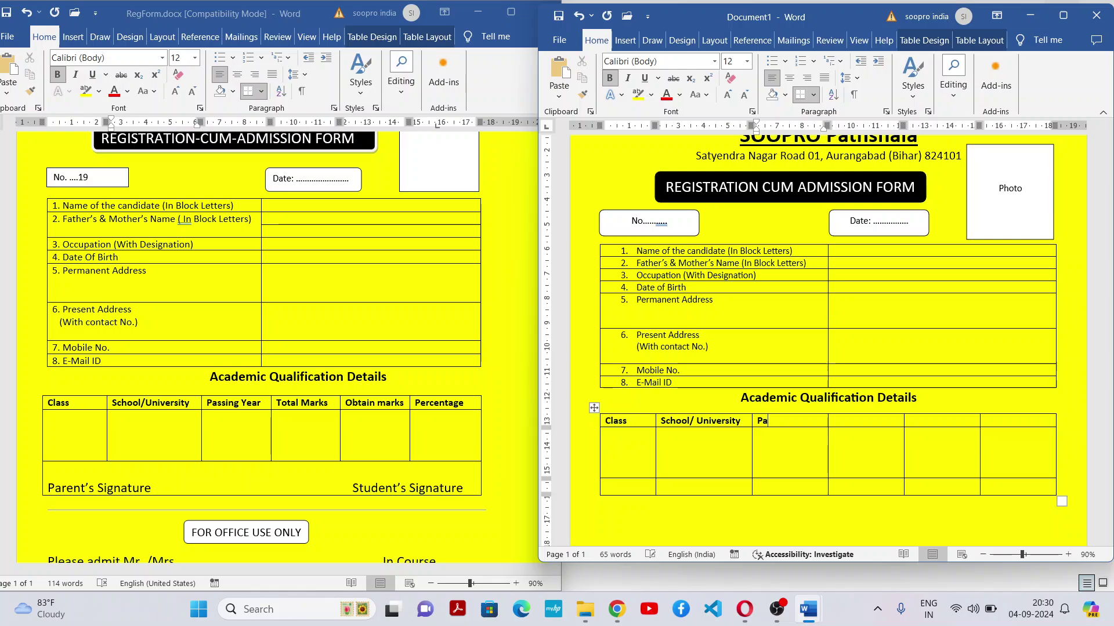
text(ssing Year)
click(845, 426)
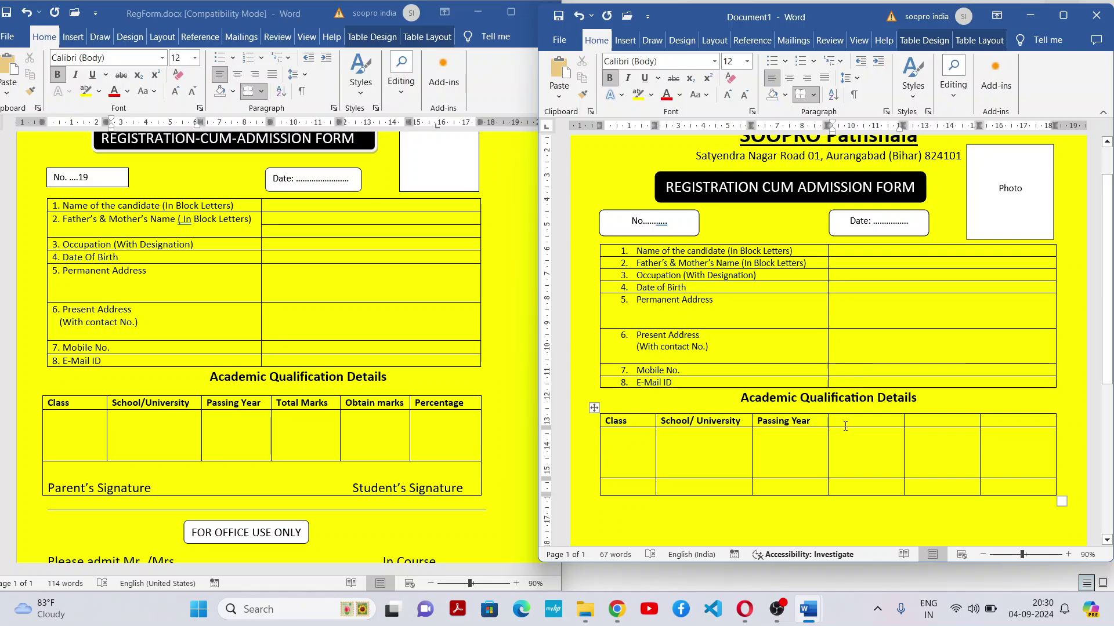
text(Total)
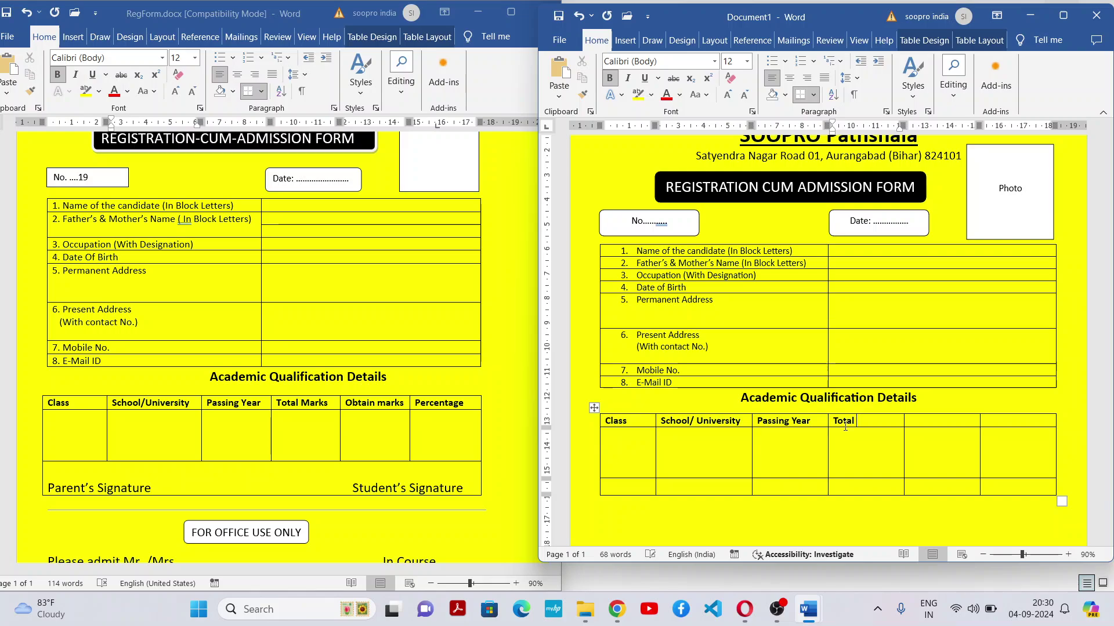
text( Marks)
key(Tab)
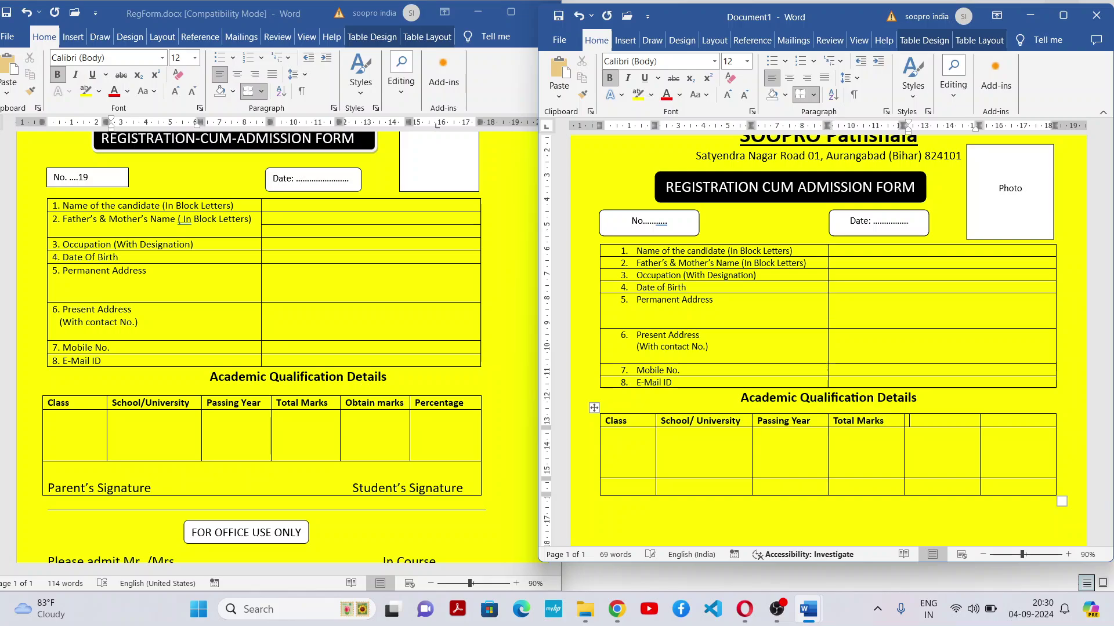
text(Obtain Marks)
click(1031, 424)
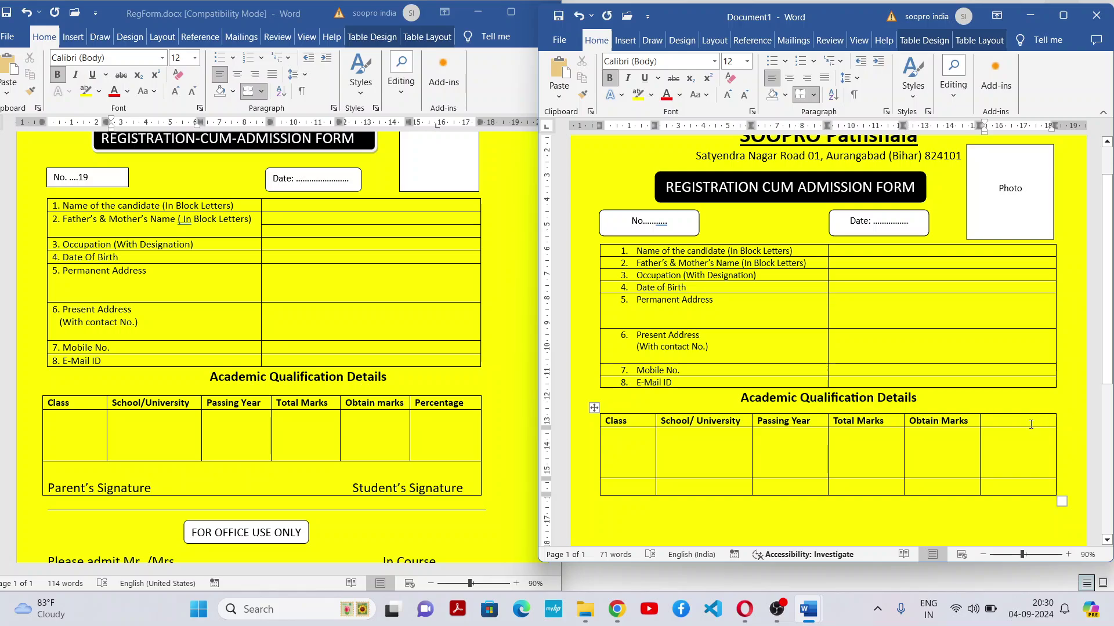
text(Perc)
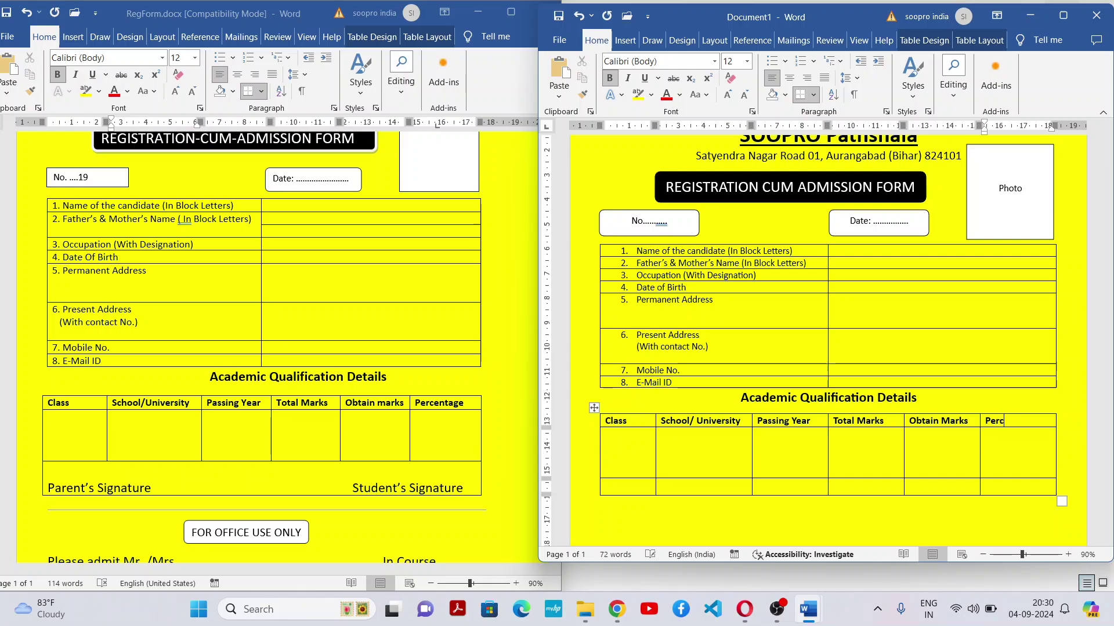
text(entage)
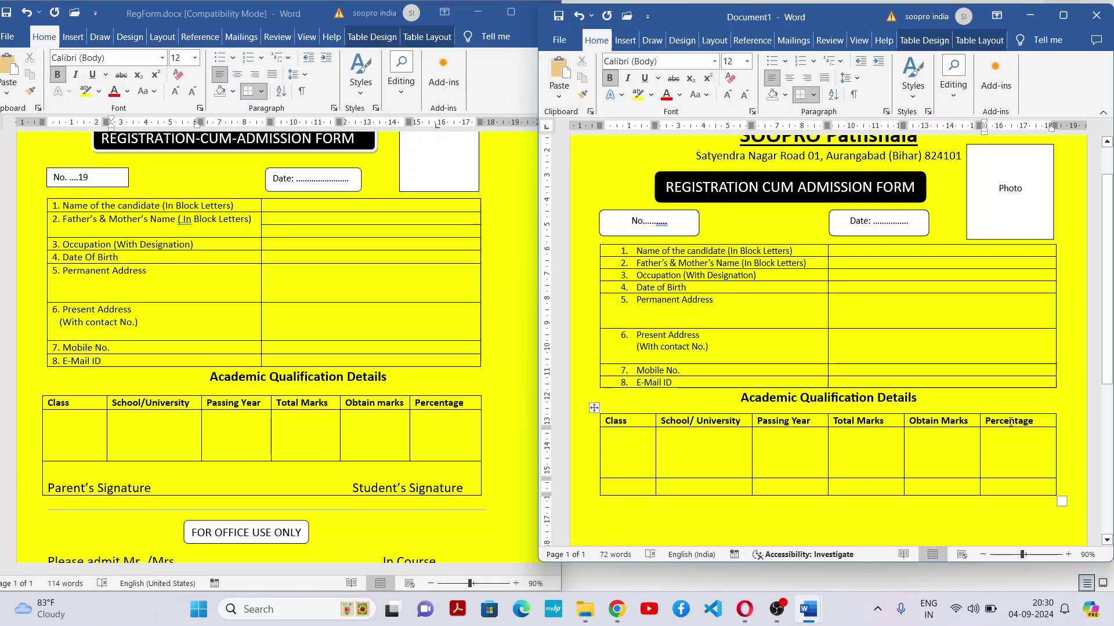
With the caret in the Obtain Marks data cell, lengthen the Document1 window and review the page
click(962, 452)
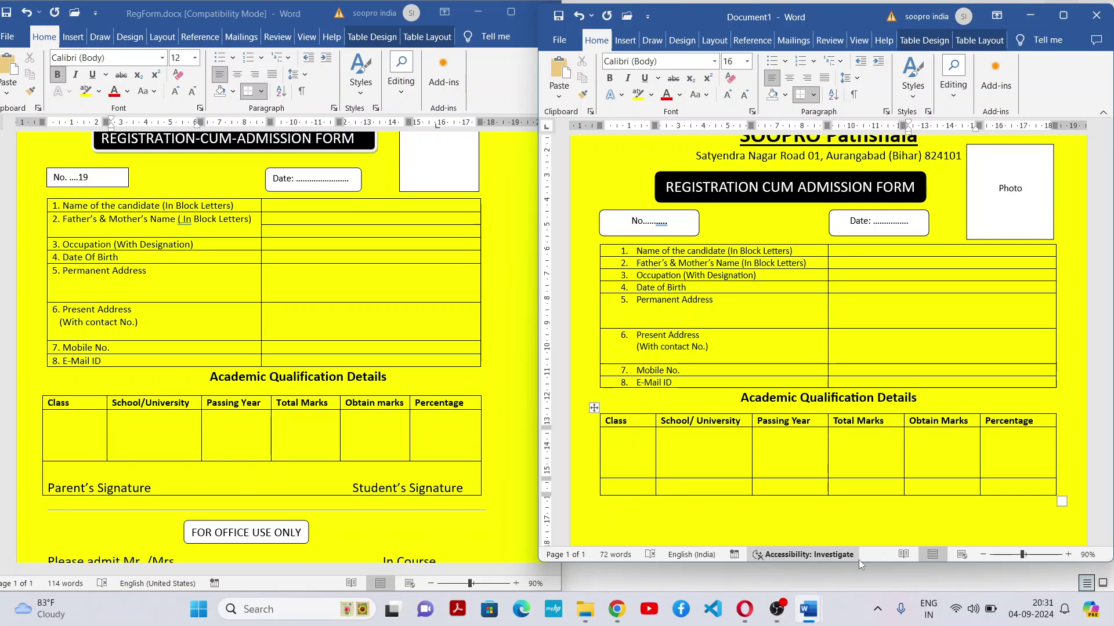
drag(874, 562, 877, 597)
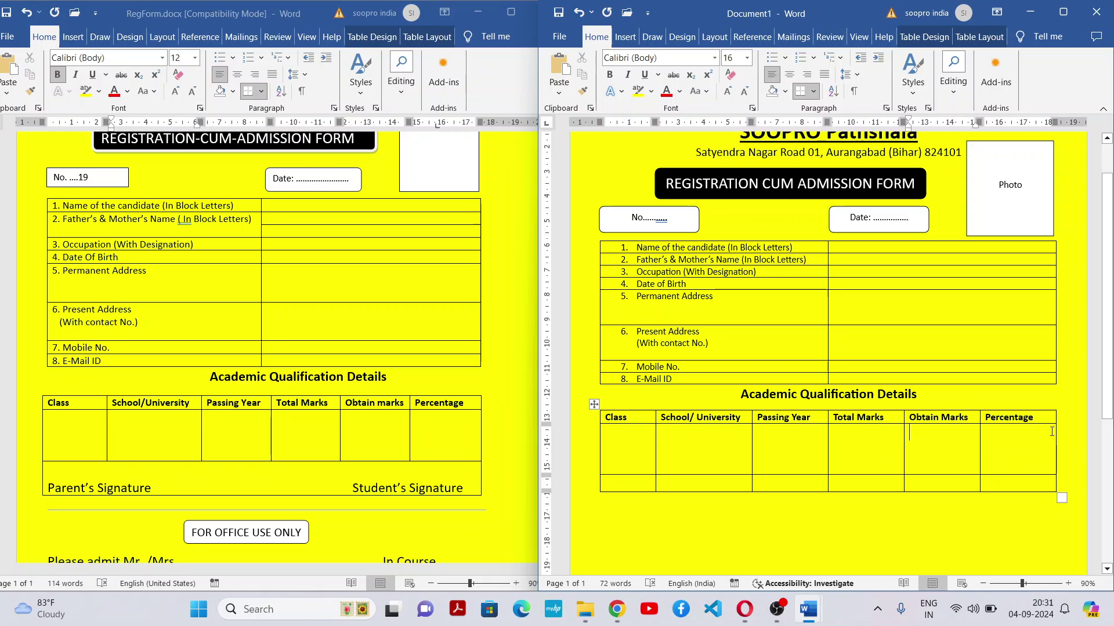
scroll(1105, 396, down, 3)
scroll(1105, 396, up, 3)
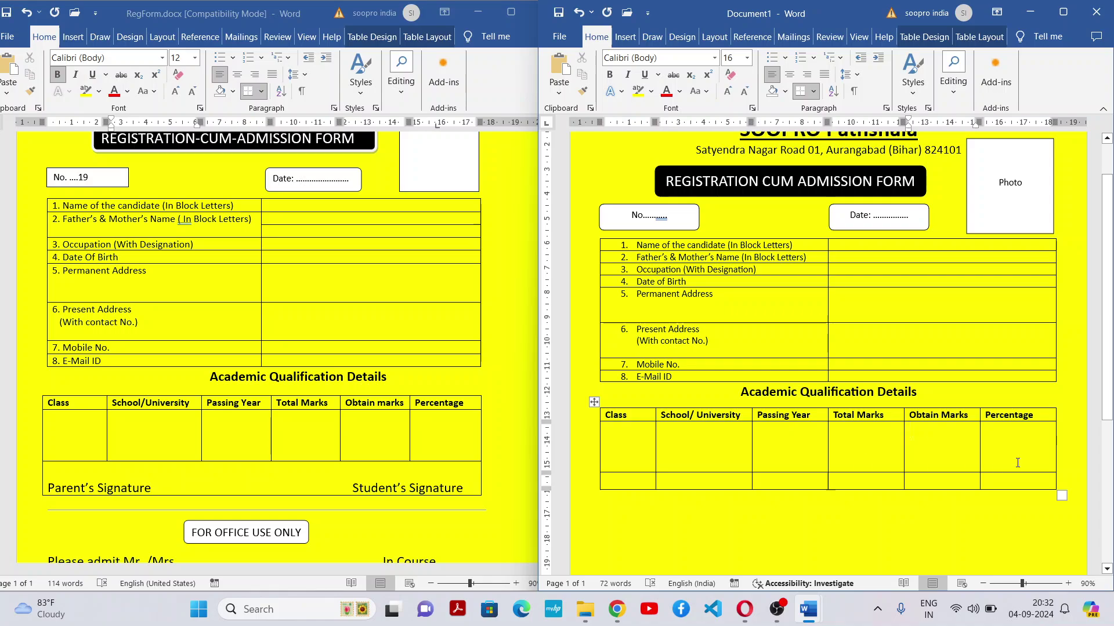
scroll(1017, 462, down, 1)
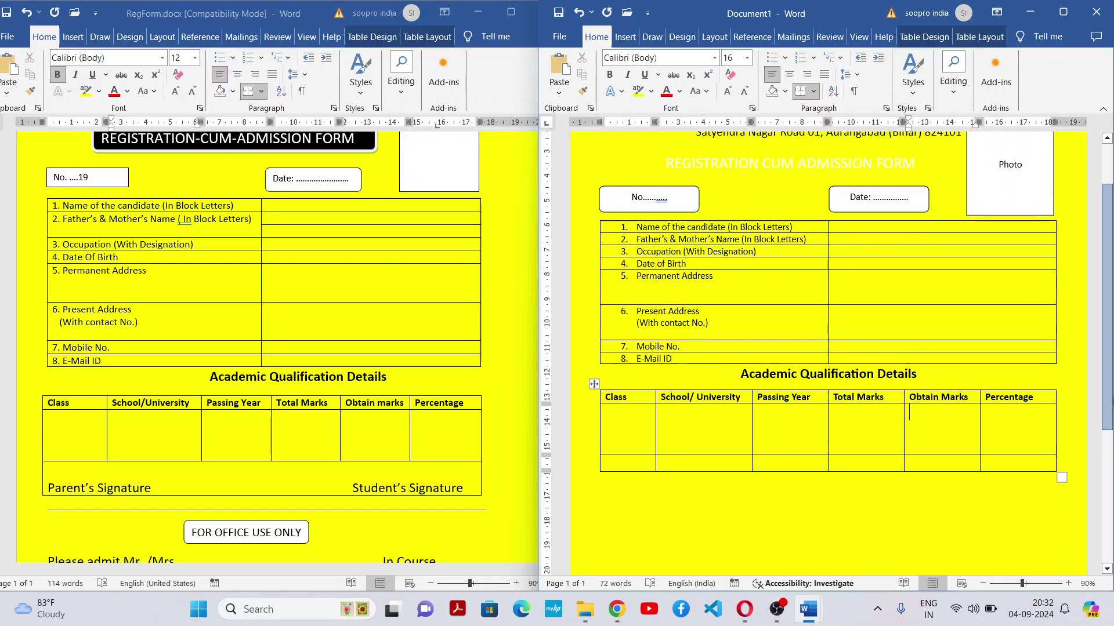
Highlight all six cells of the qualification table's last row, from the first cell to the sixth
scroll(1102, 416, up, 2)
scroll(1102, 416, down, 4)
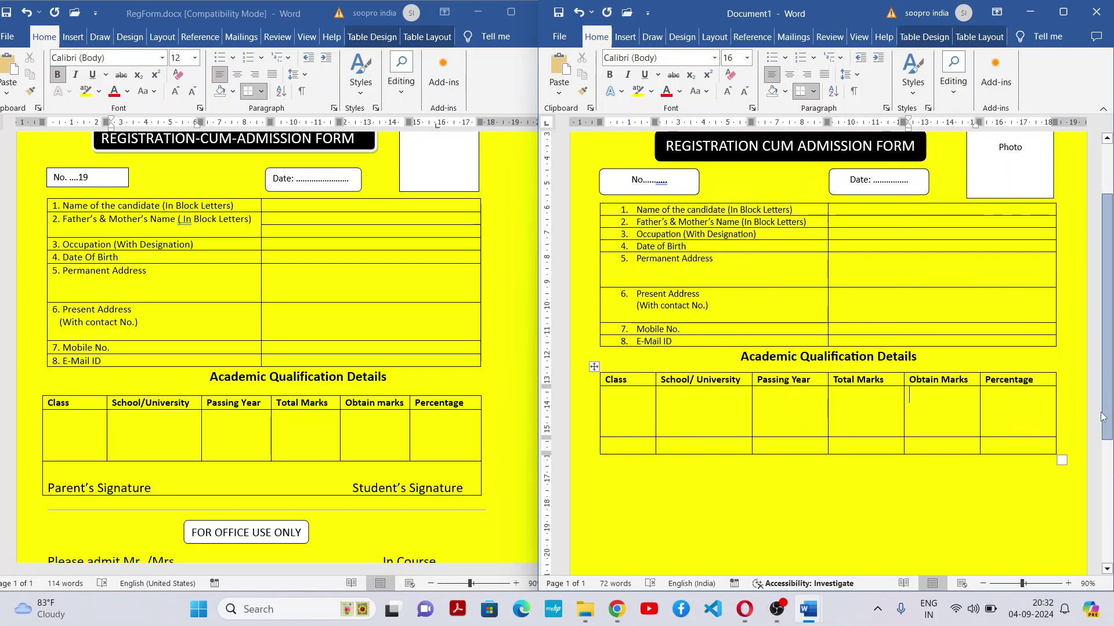
mouse_move(1103, 416)
mouse_down()
mouse_move(1108, 374)
mouse_move(1100, 421)
mouse_up()
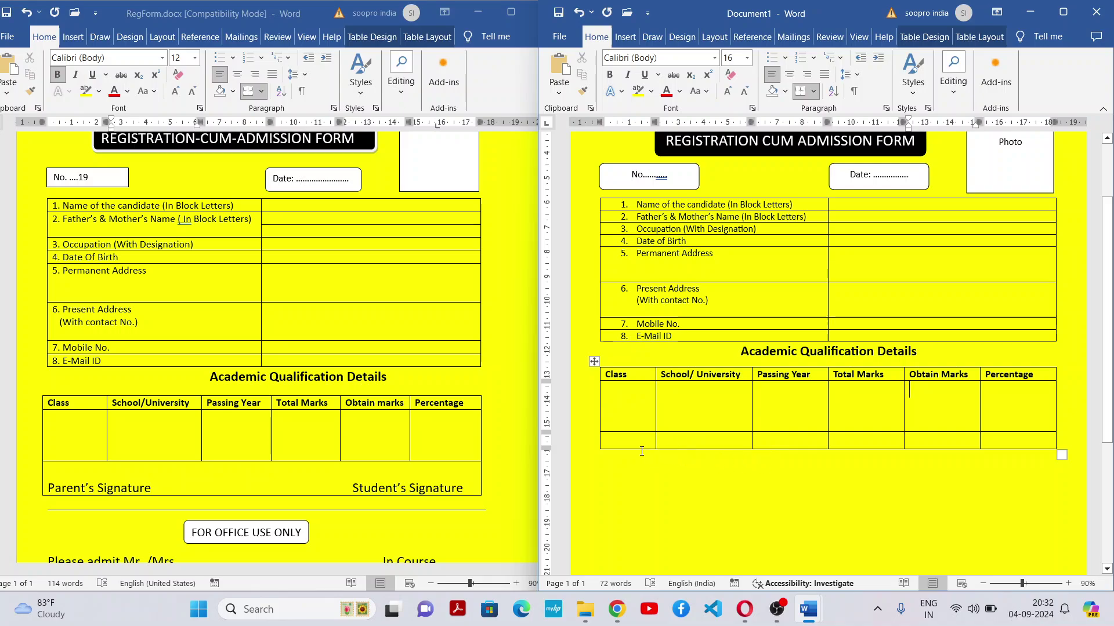
drag(644, 441, 1007, 444)
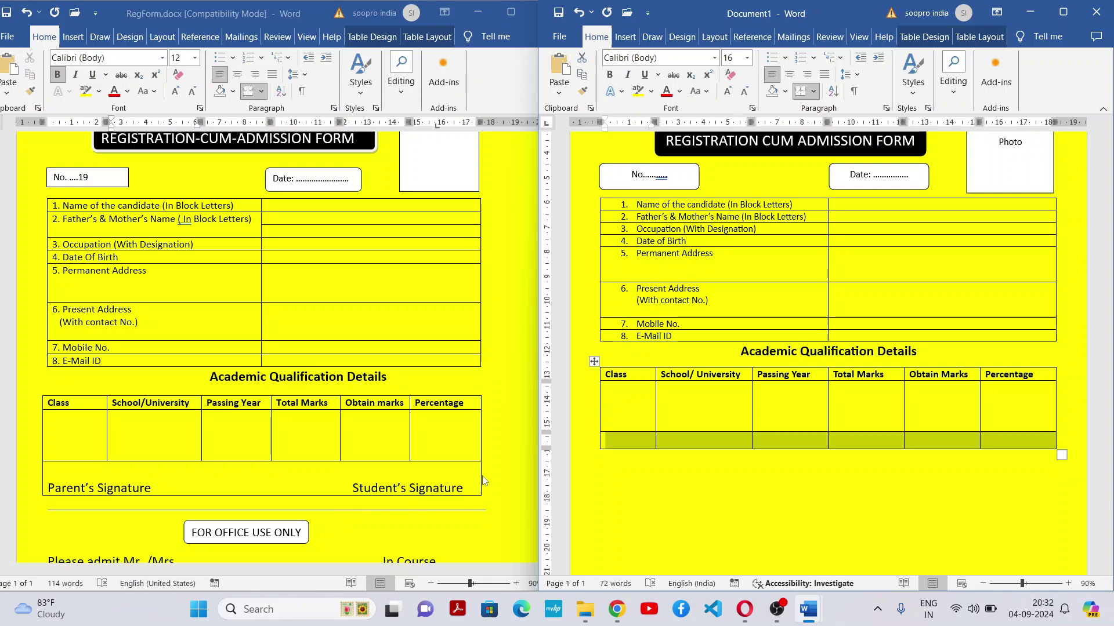
click(752, 450)
drag(752, 450, 1003, 449)
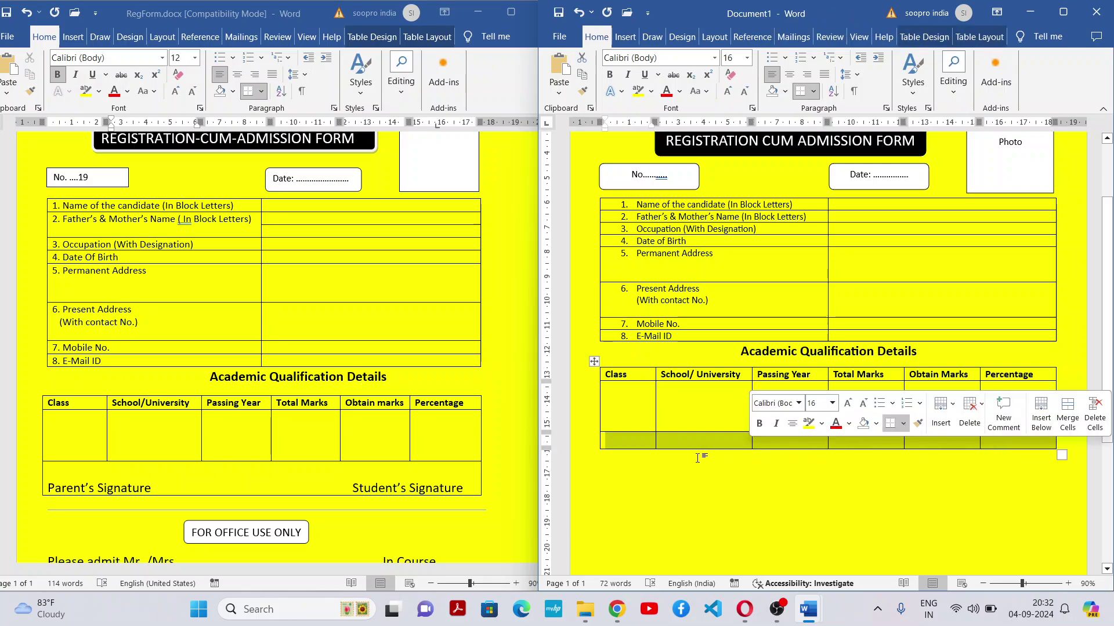
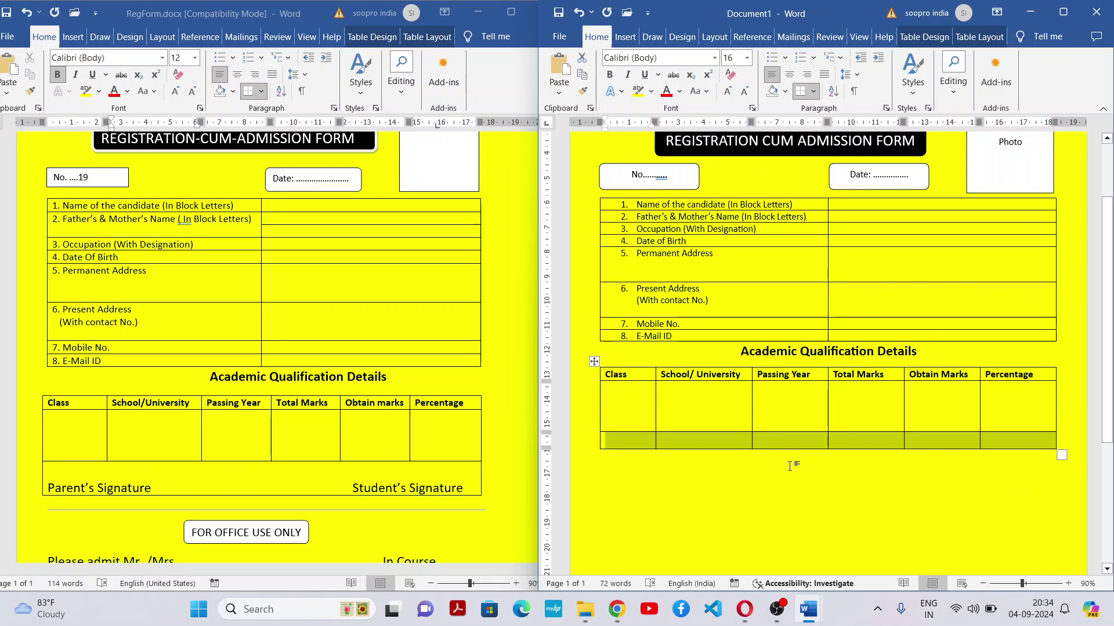
Merge the table's bottom row and add a blank line, then undo the change
click(632, 443)
drag(646, 437, 1014, 441)
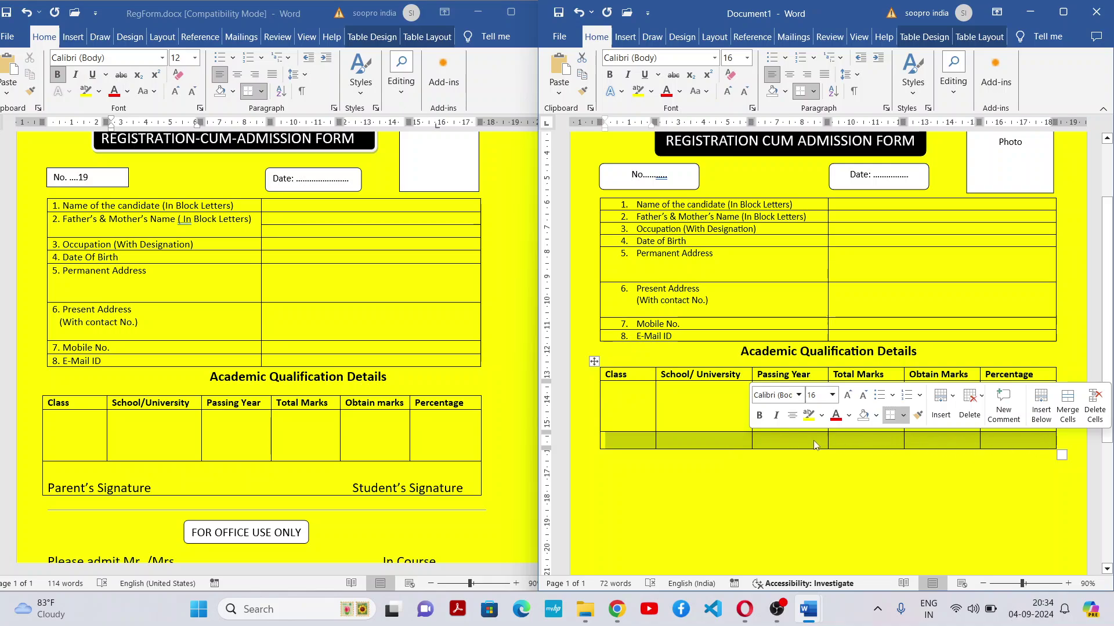
right_click(733, 442)
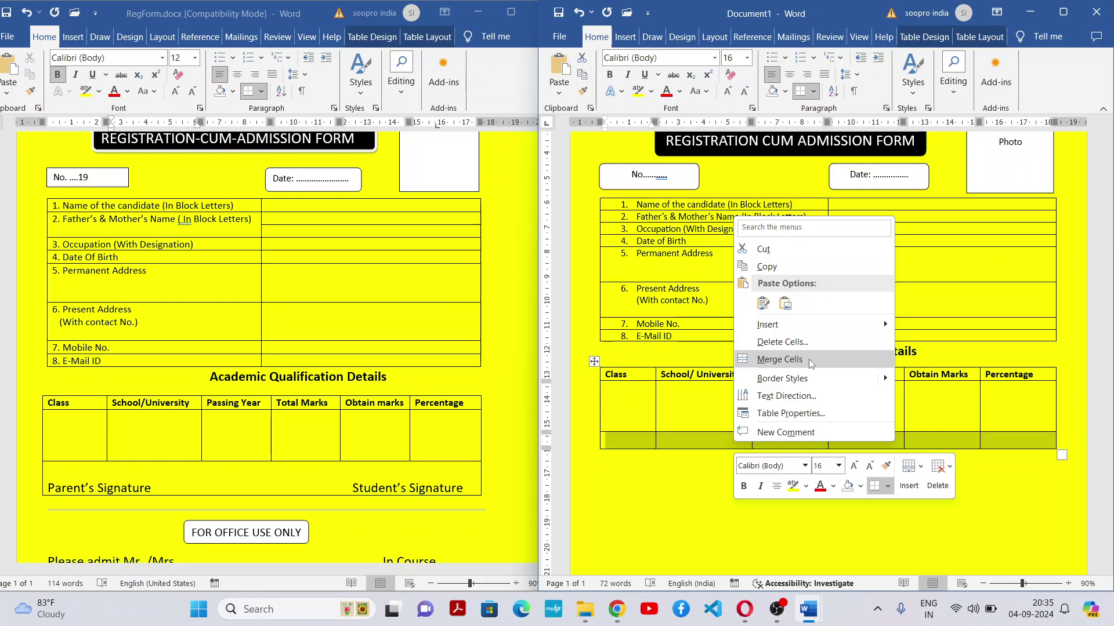
click(808, 359)
click(734, 450)
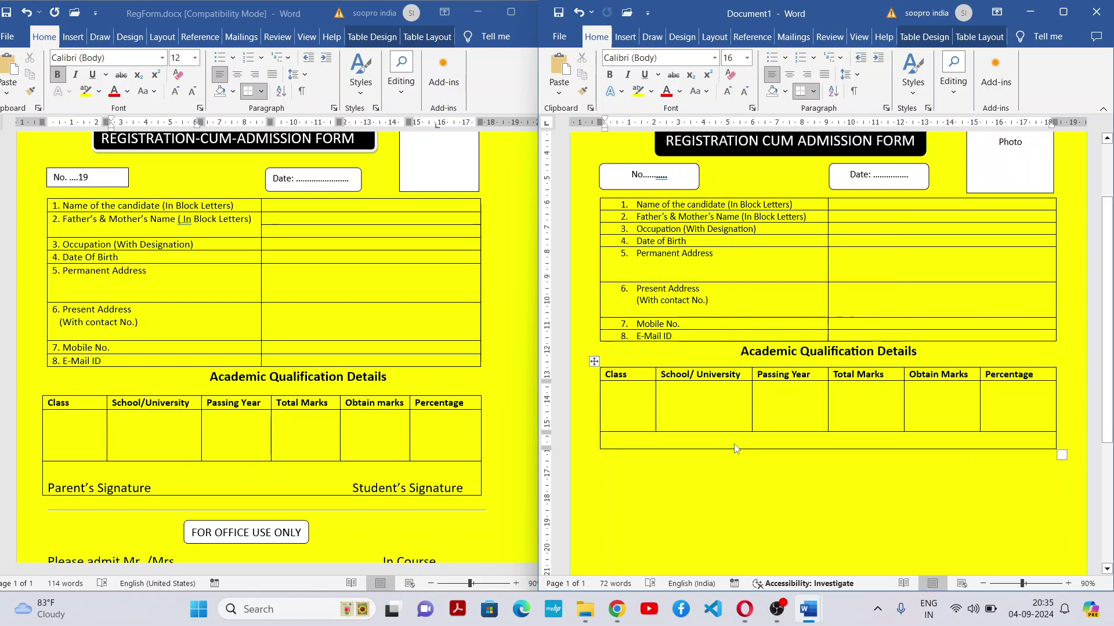
key(Return)
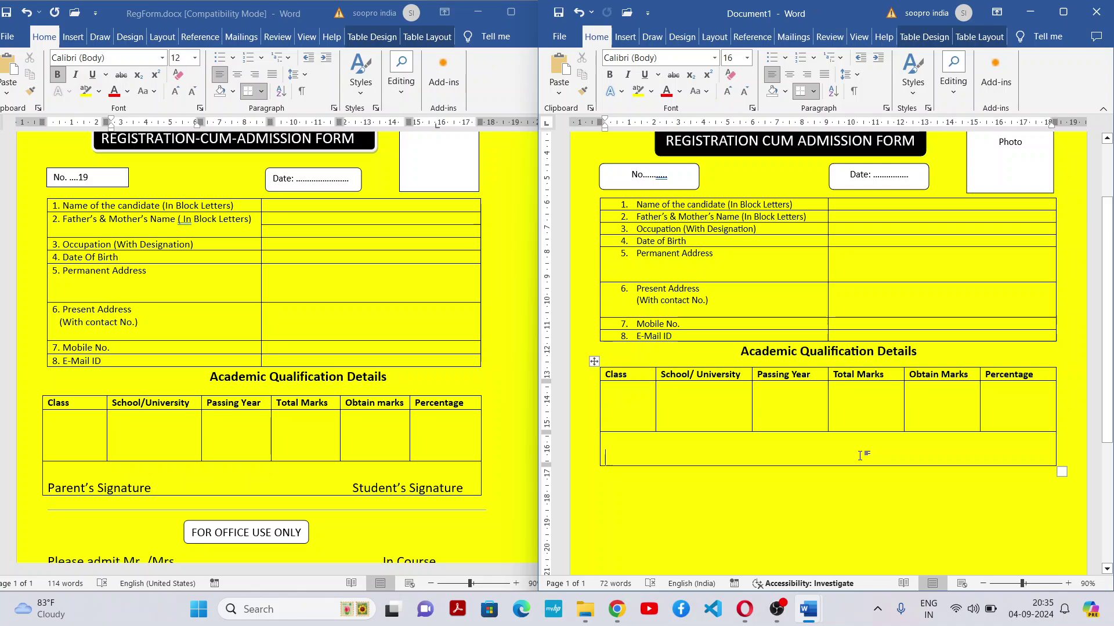
key(ctrl+z)
key(ctrl+z)
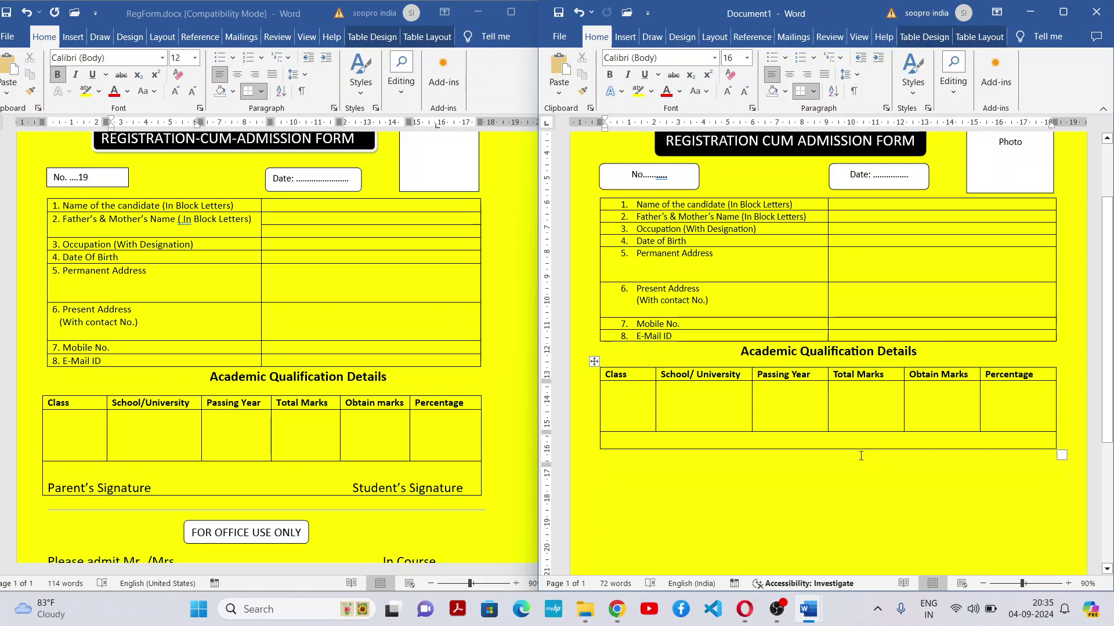
click(860, 456)
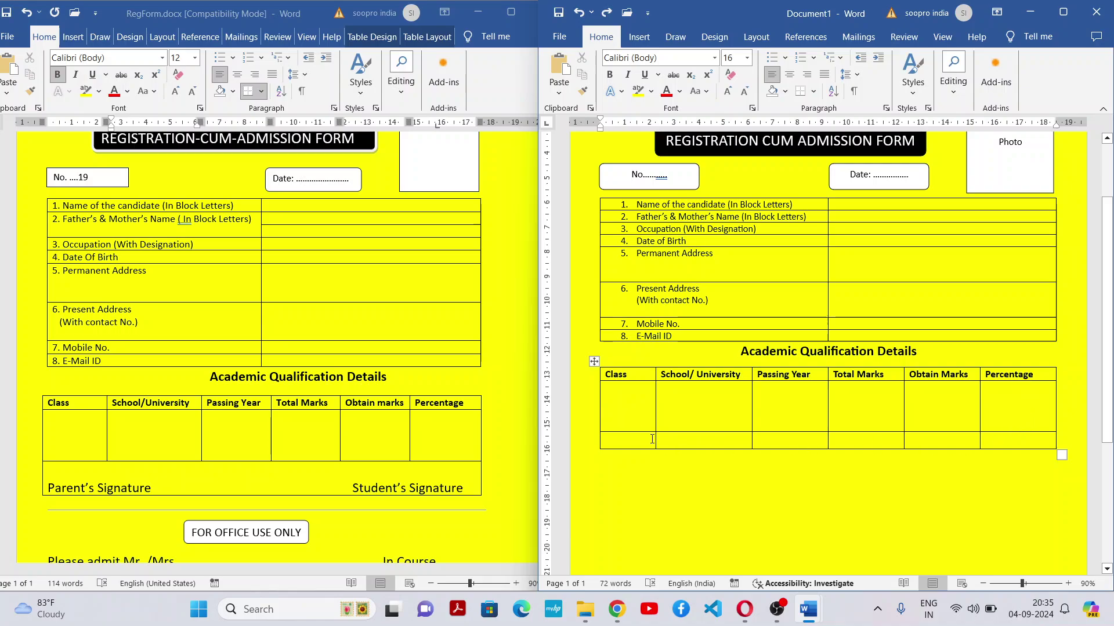
Reselect all six bottom-row cells and merge them into one full-width cell
drag(650, 440, 1021, 439)
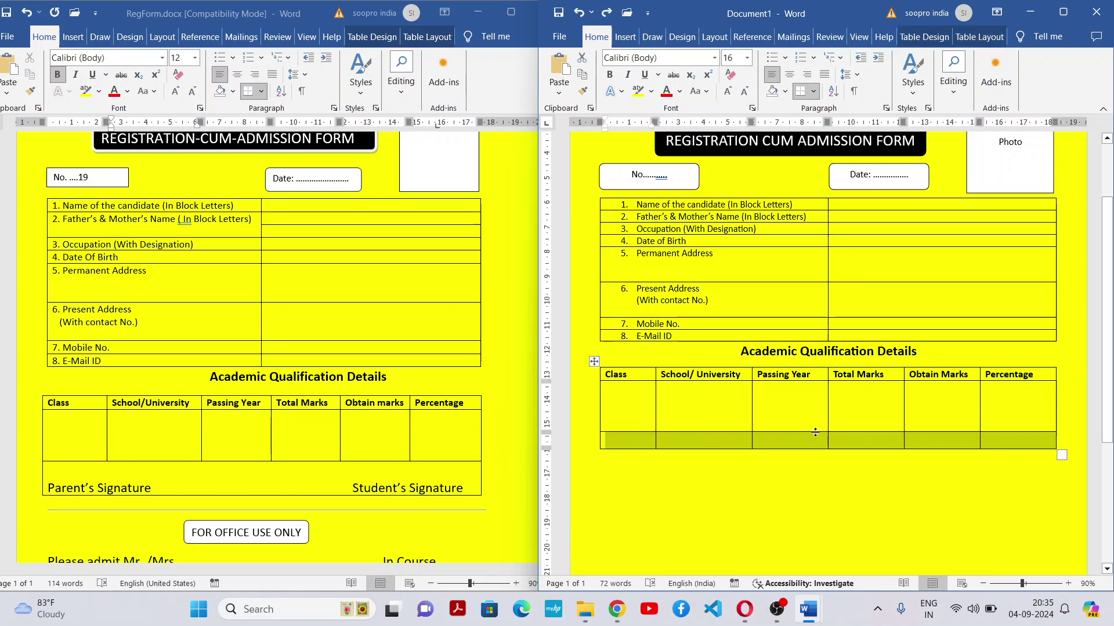
click(750, 470)
drag(649, 442, 1012, 442)
click(766, 490)
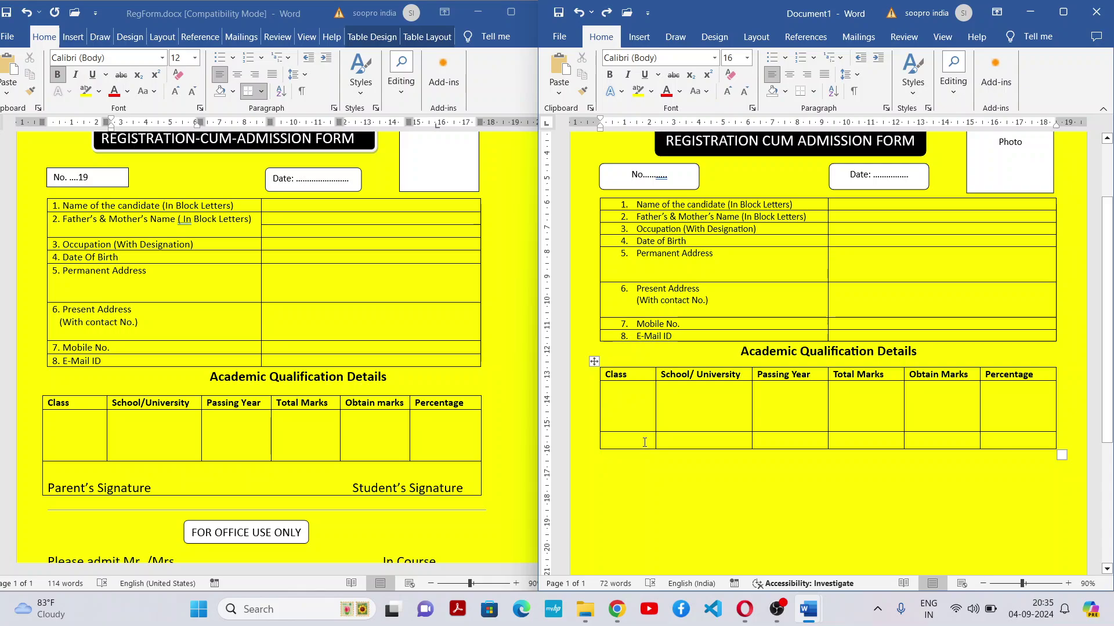
drag(645, 443, 1031, 441)
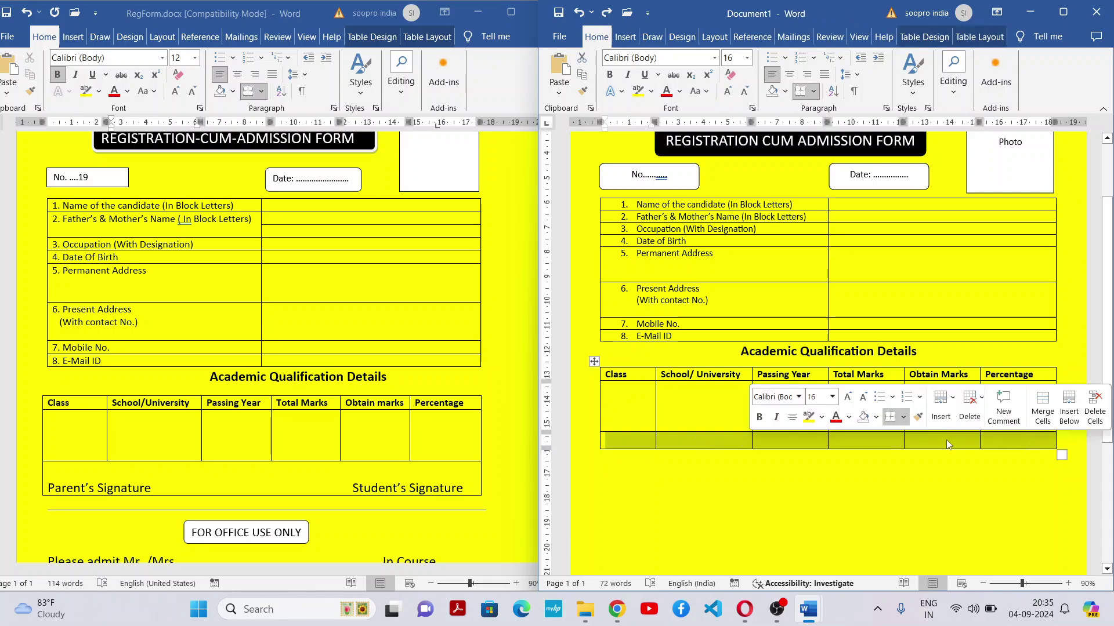
right_click(730, 446)
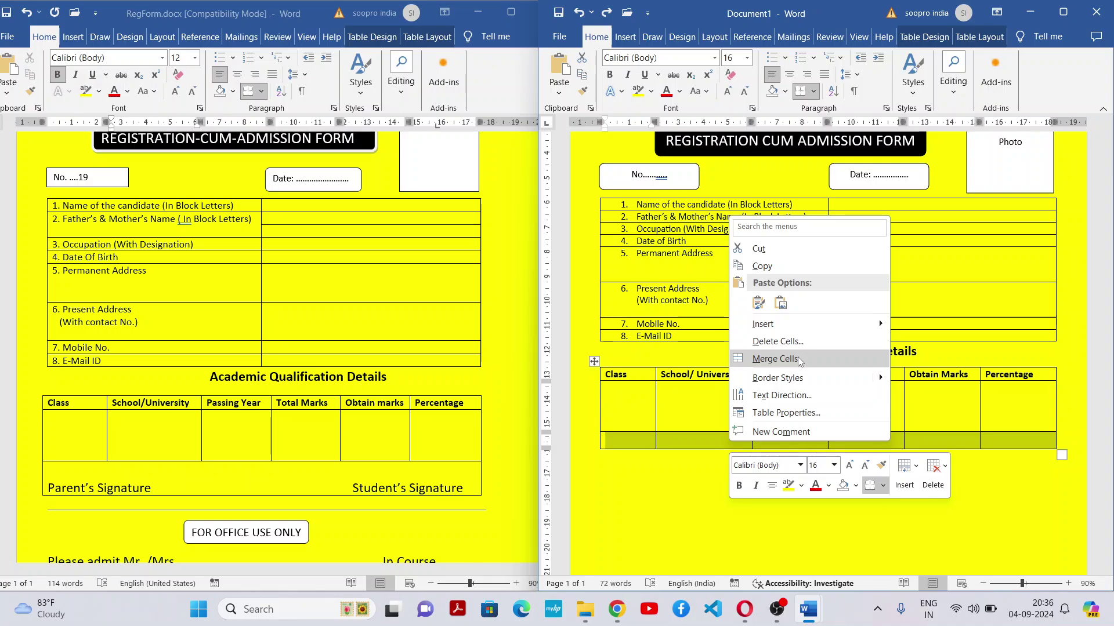
key(Escape)
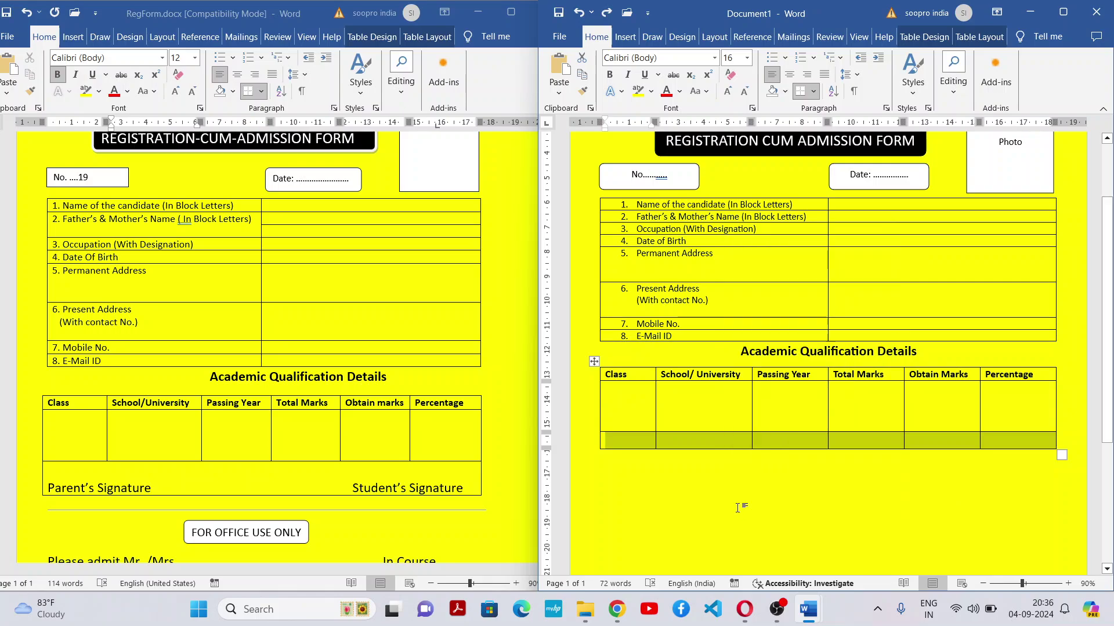
click(643, 442)
drag(643, 441, 1012, 440)
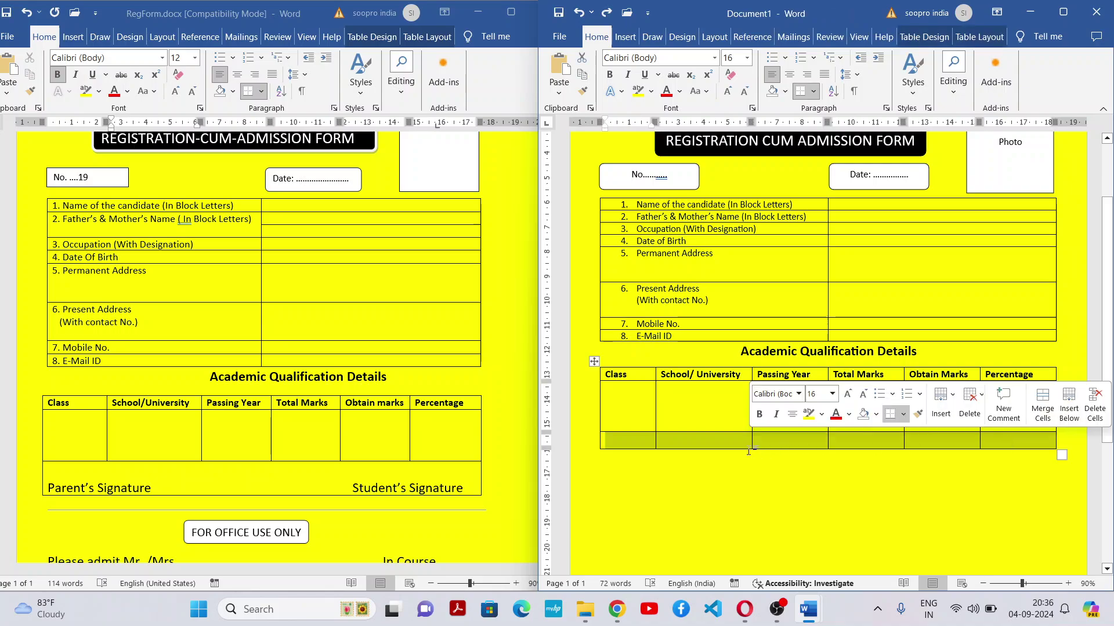
right_click(707, 438)
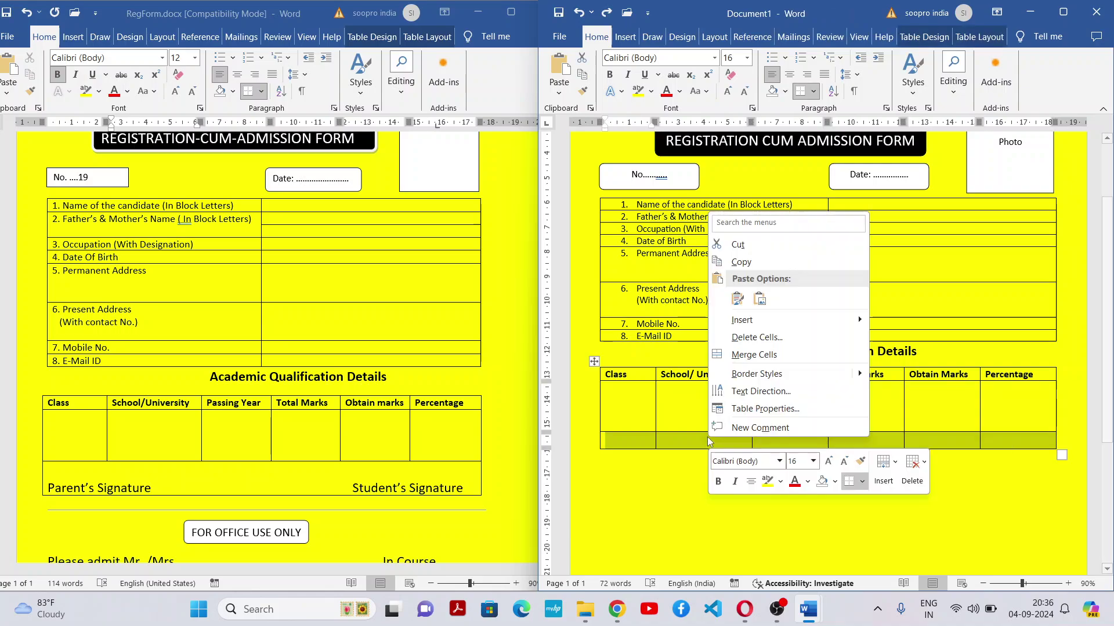
click(754, 355)
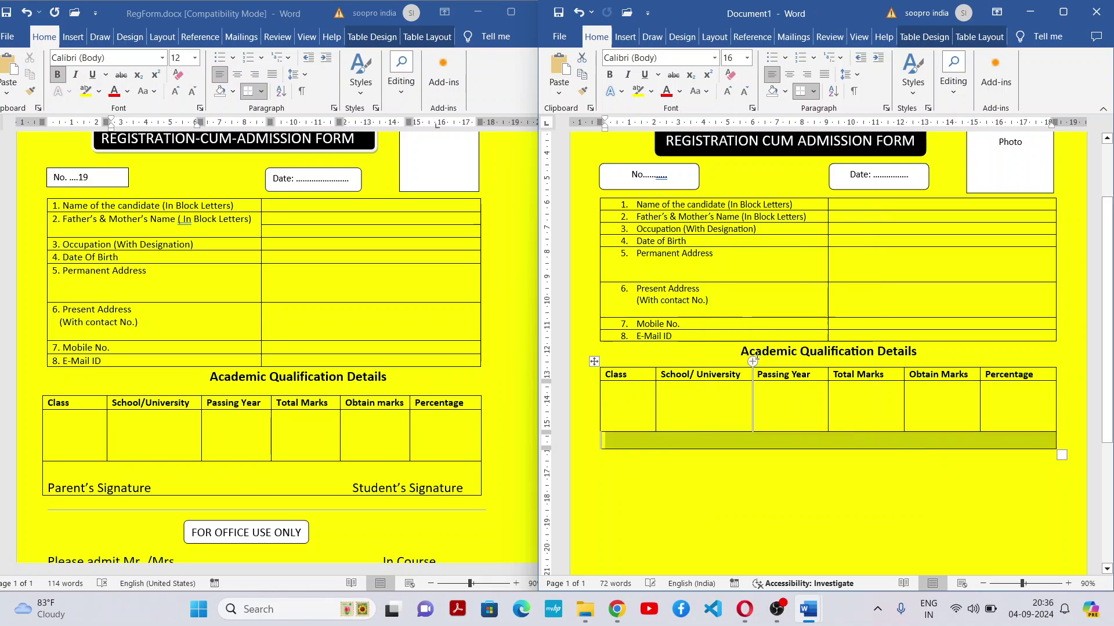
Add a blank line inside the merged bottom cell to deepen it
click(743, 448)
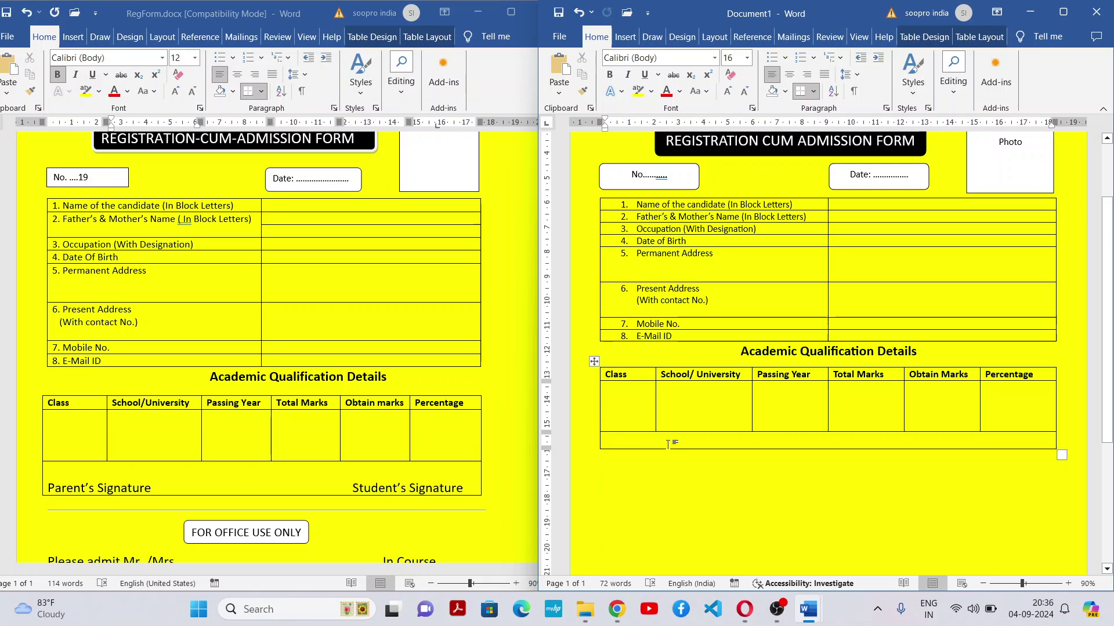
key(Return)
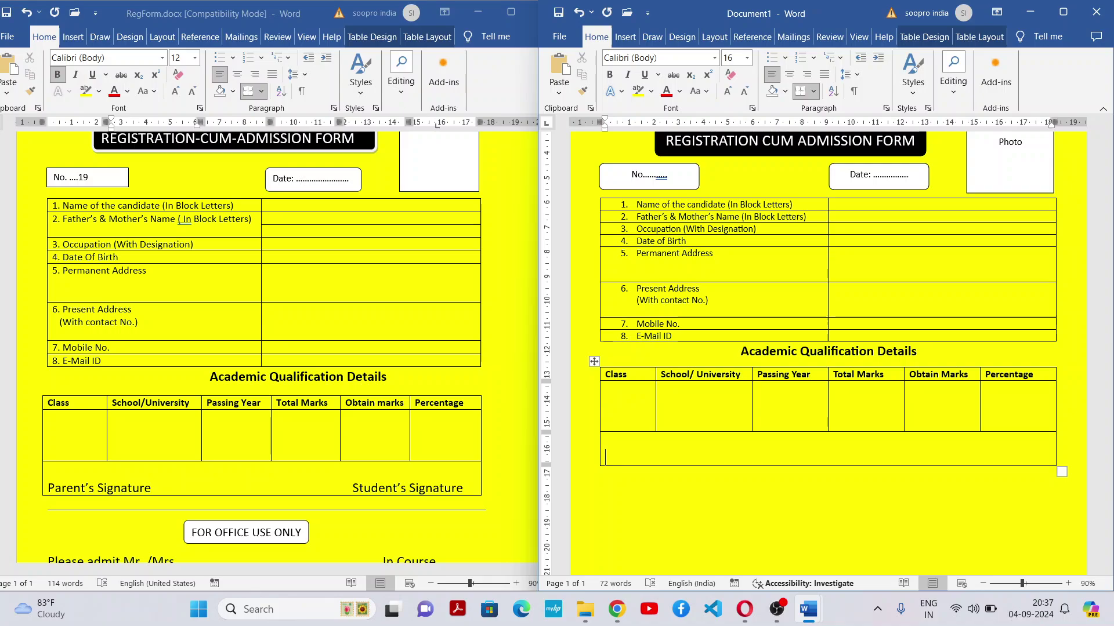
Adjust the merged cell's height with blank lines, then type 'Parent' on its last line
key(BackSpace)
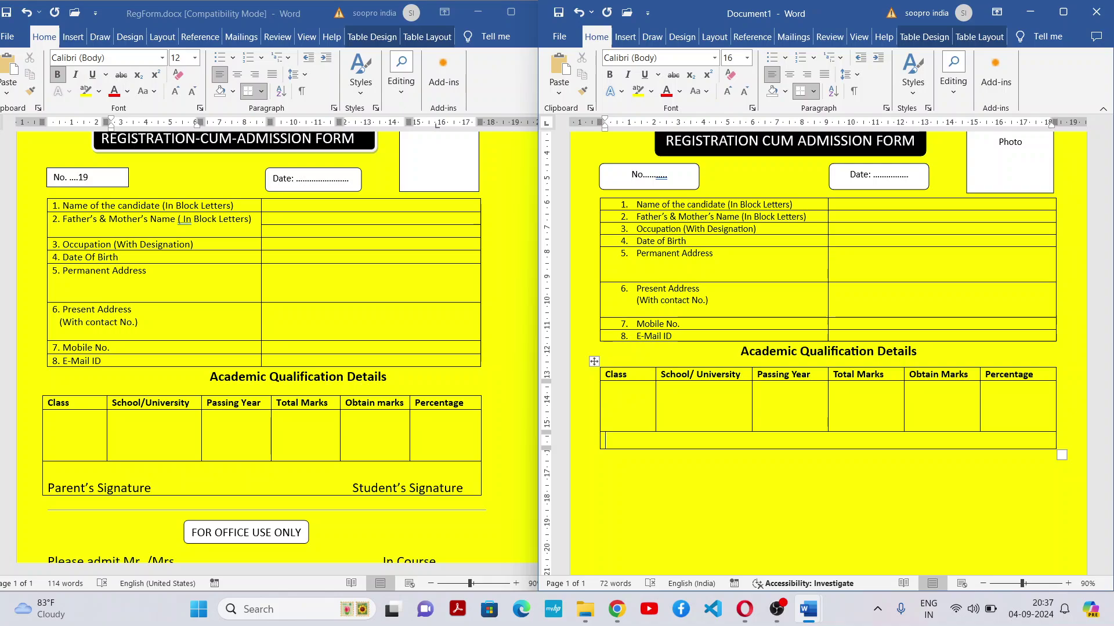
key(Return)
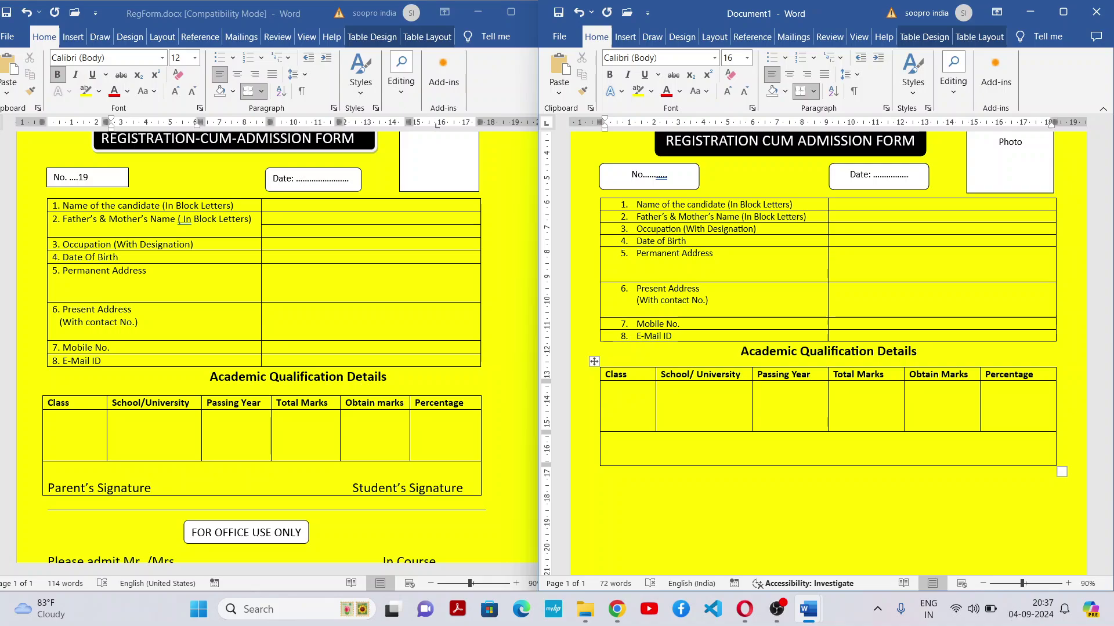
key(Return)
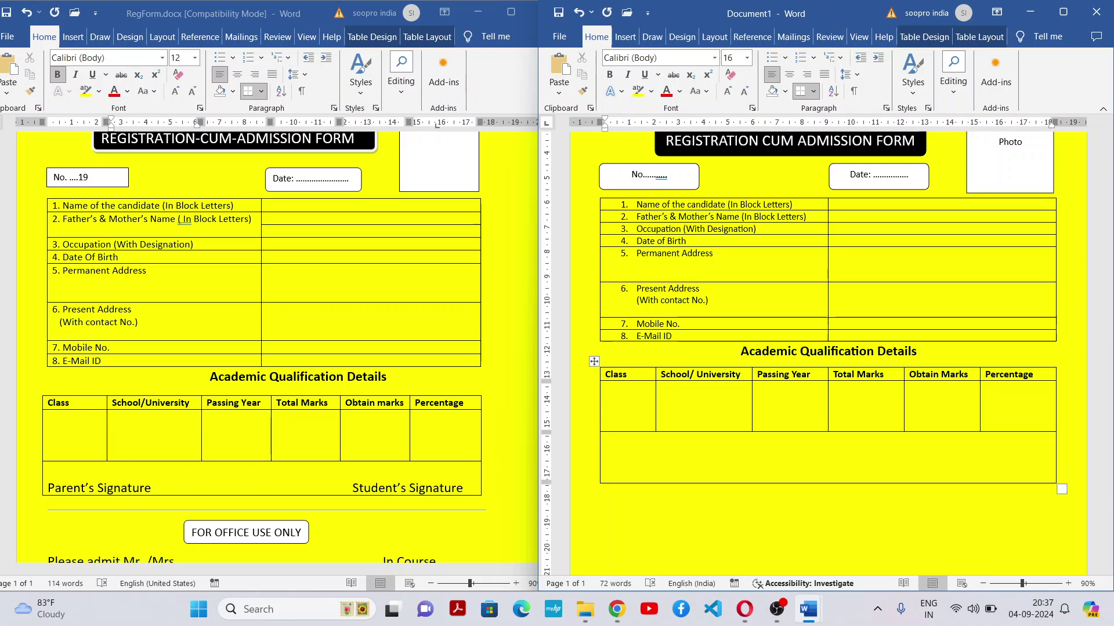
key(Return)
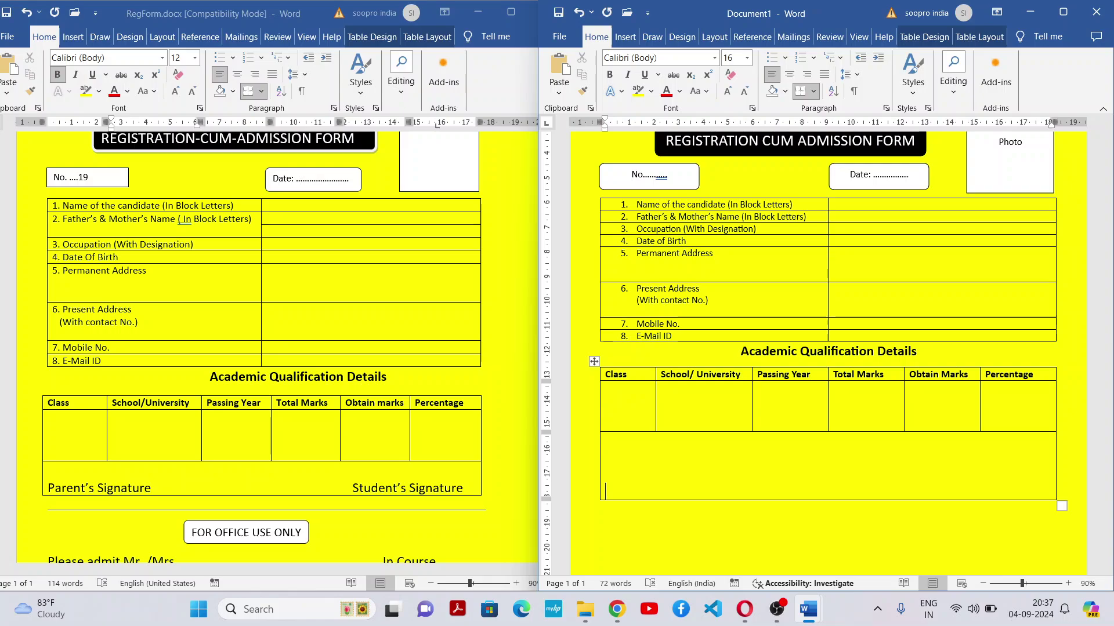
key(Return)
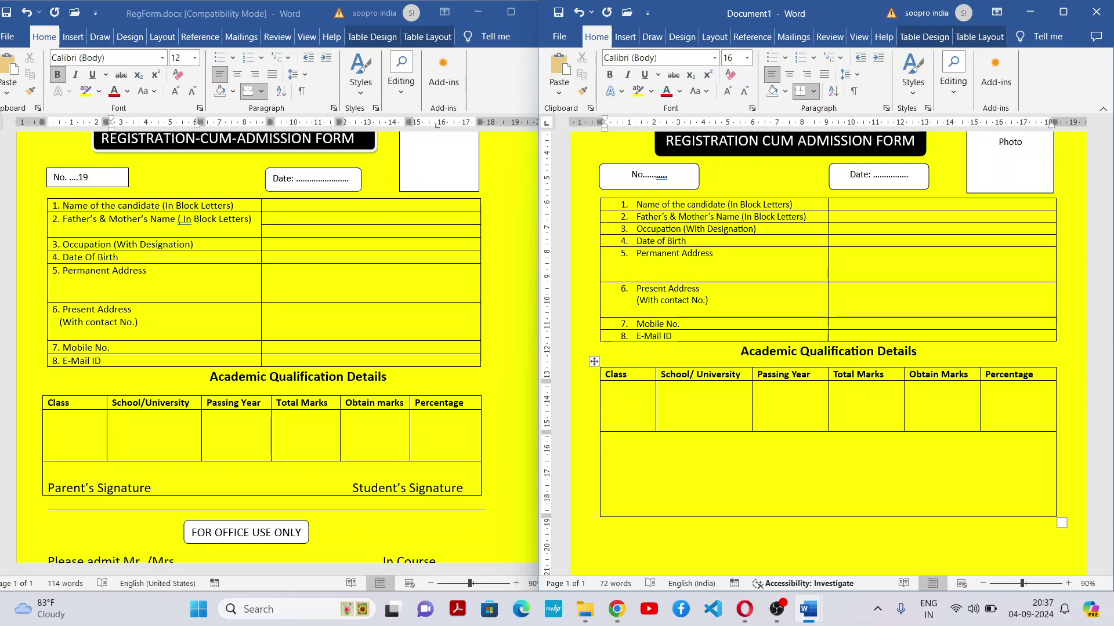
key(BackSpace)
key(BackSpace)
key(BackSpace)
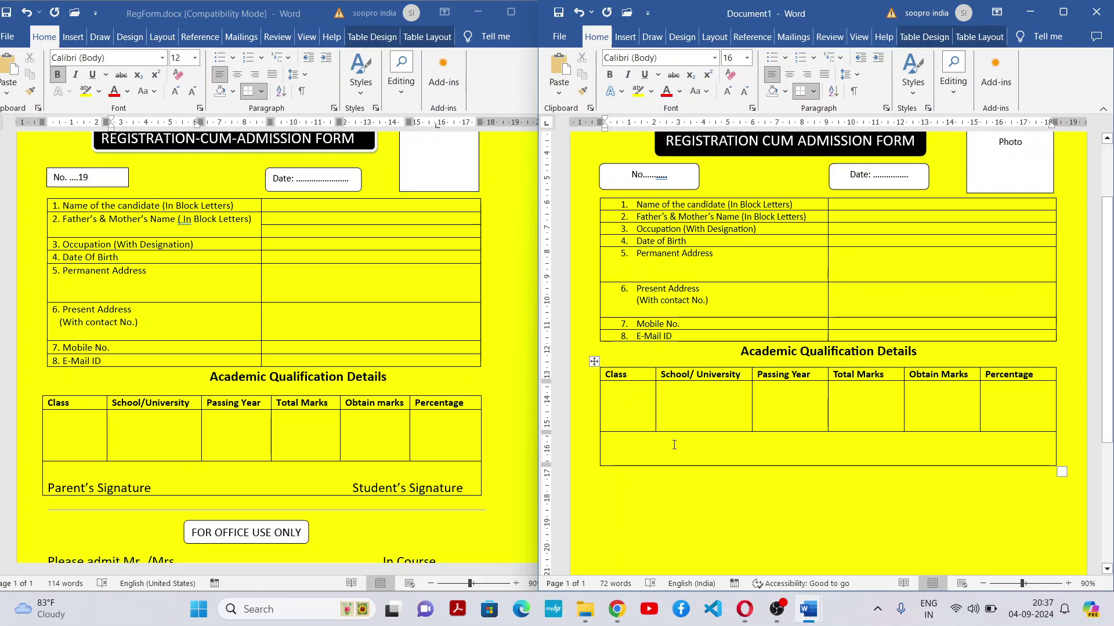
text(Parent)
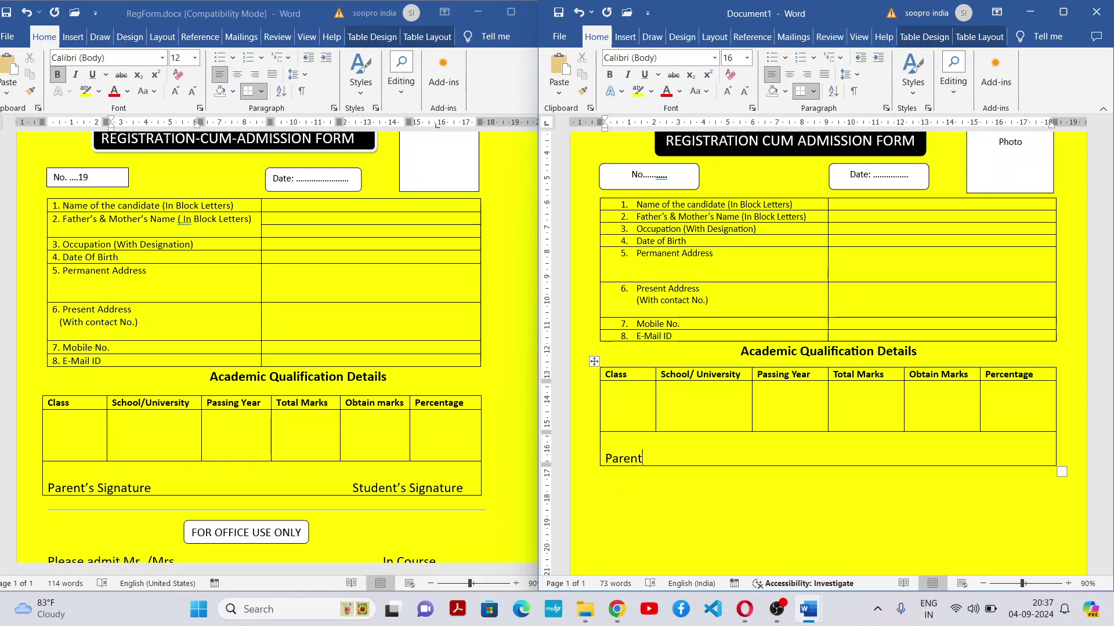
Launch the On-Screen Keyboard, reposition it, then minimize it to uncover the form
click(265, 610)
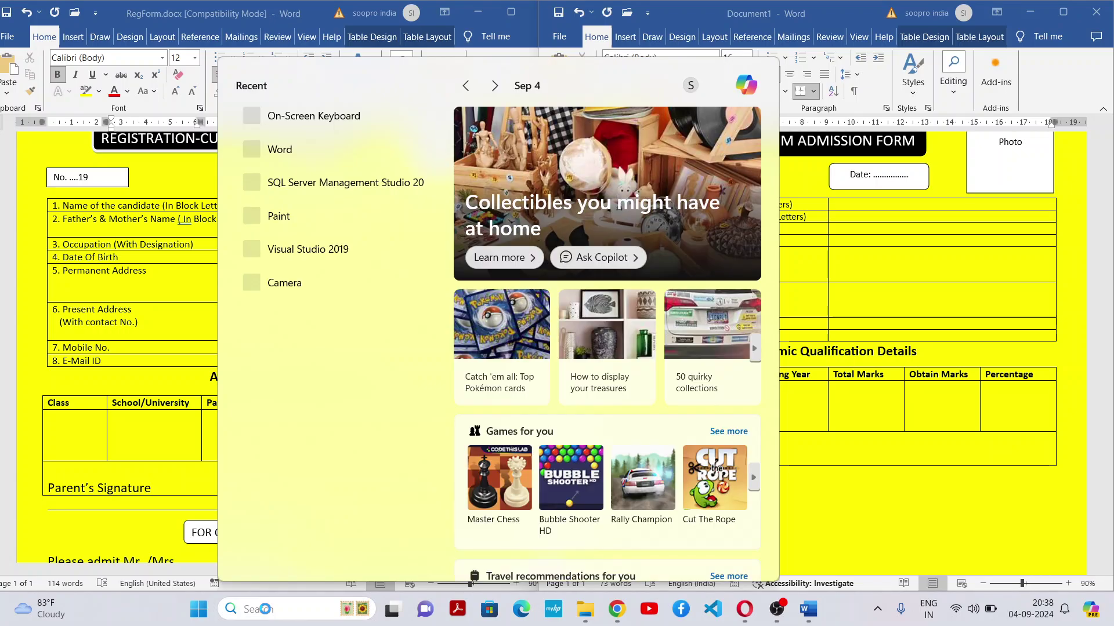
text(onsc)
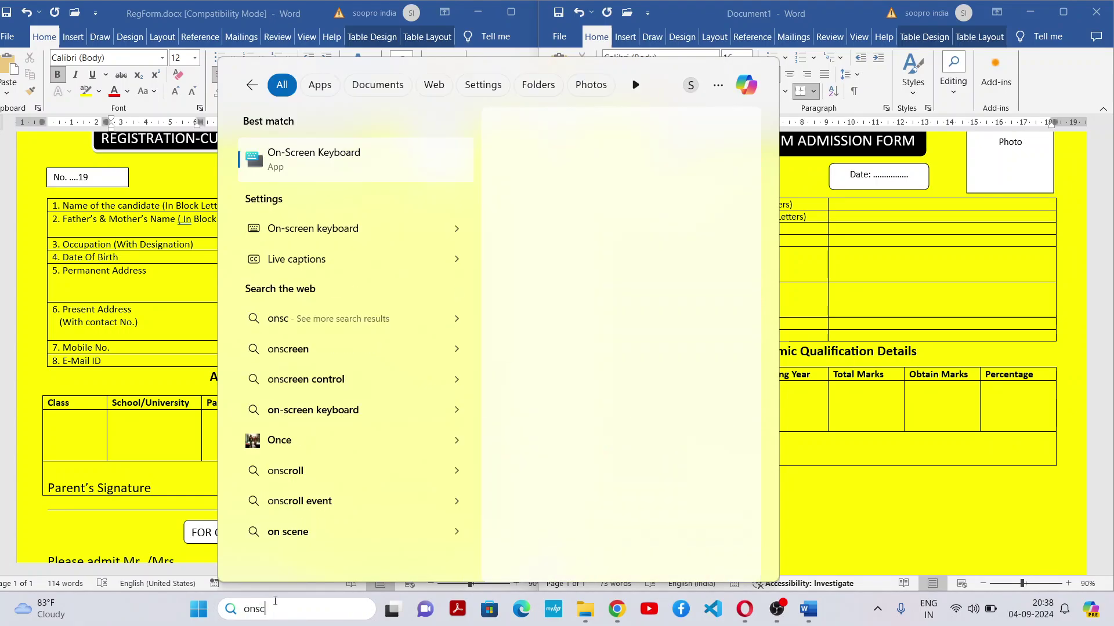
key(Return)
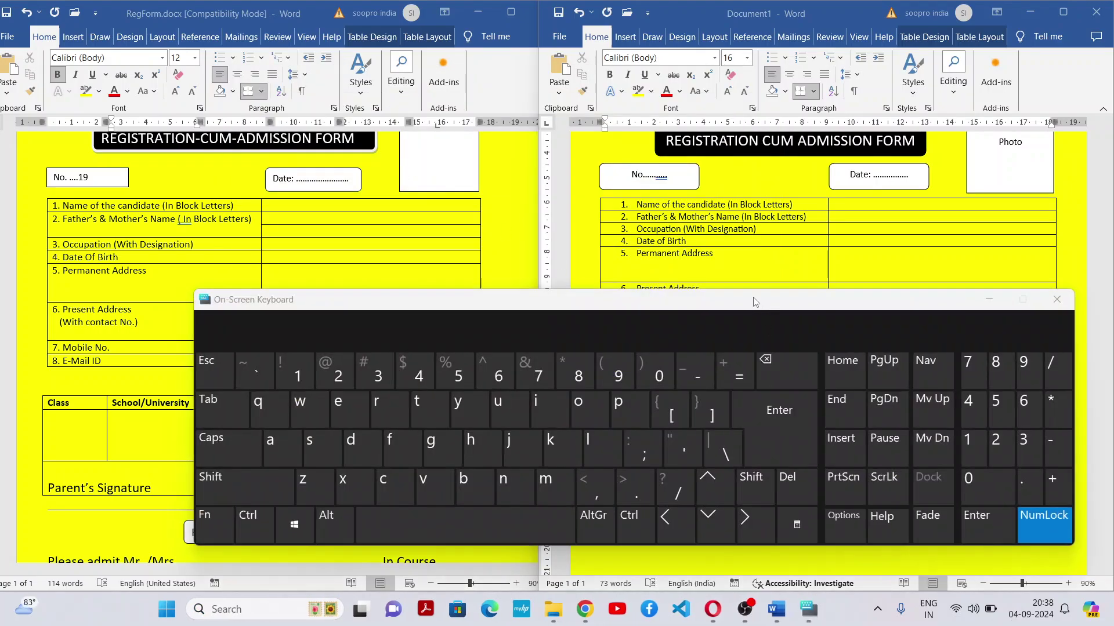
drag(754, 302, 1111, 603)
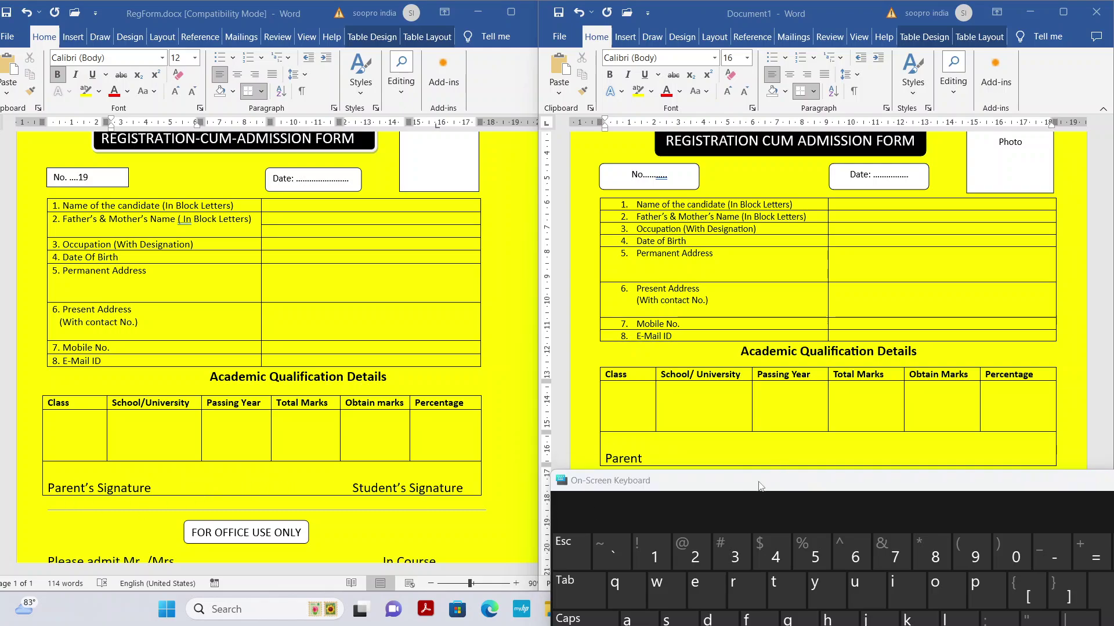
drag(760, 486, 761, 206)
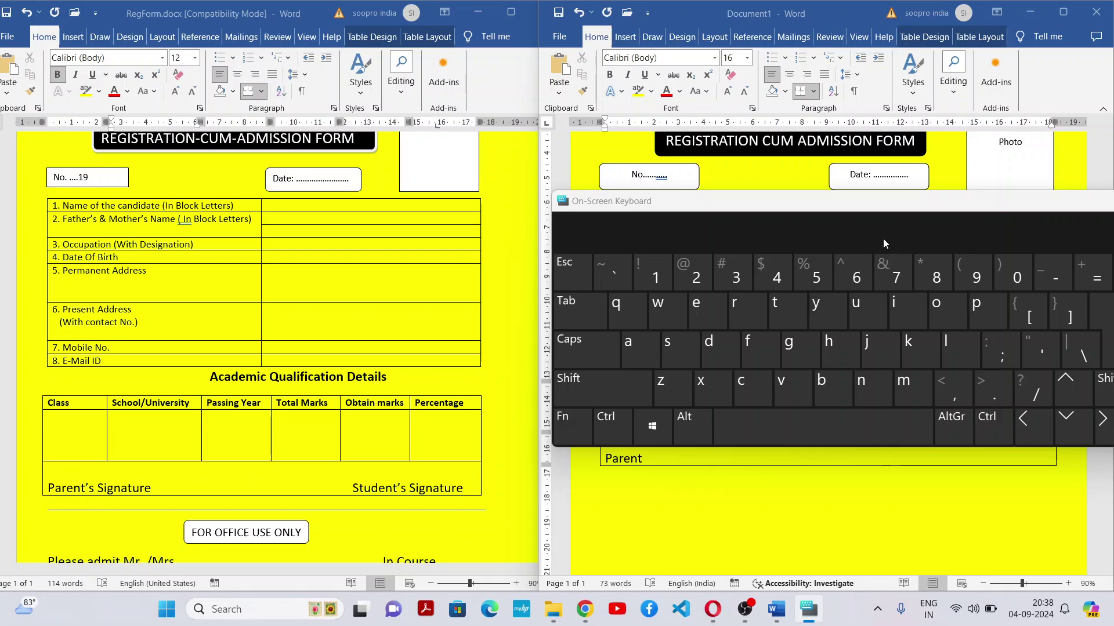
drag(884, 243, 462, 274)
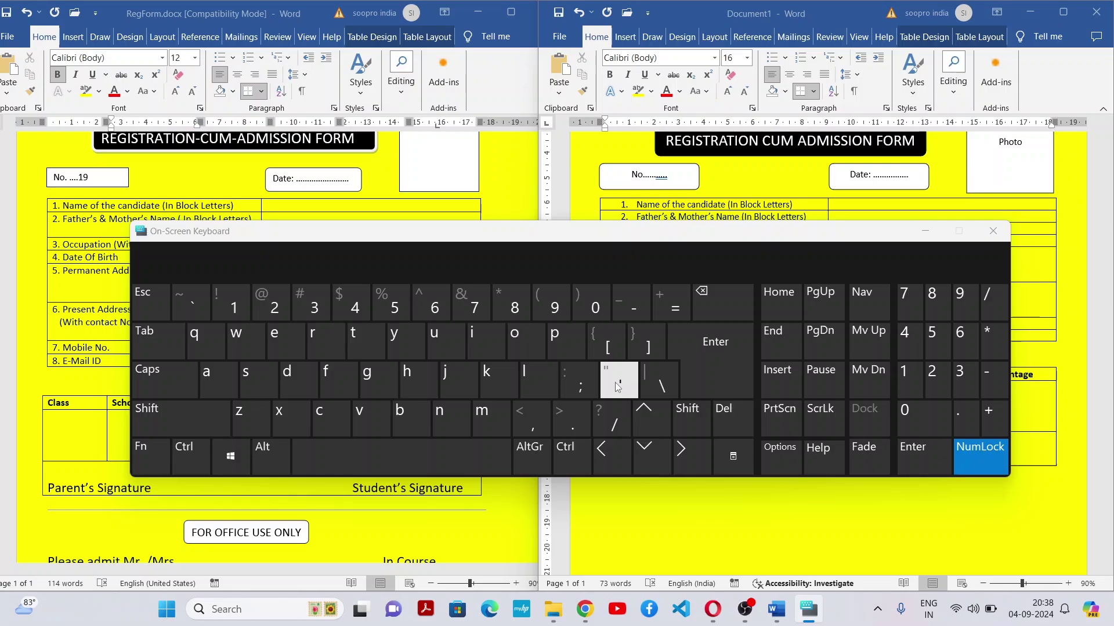
click(926, 231)
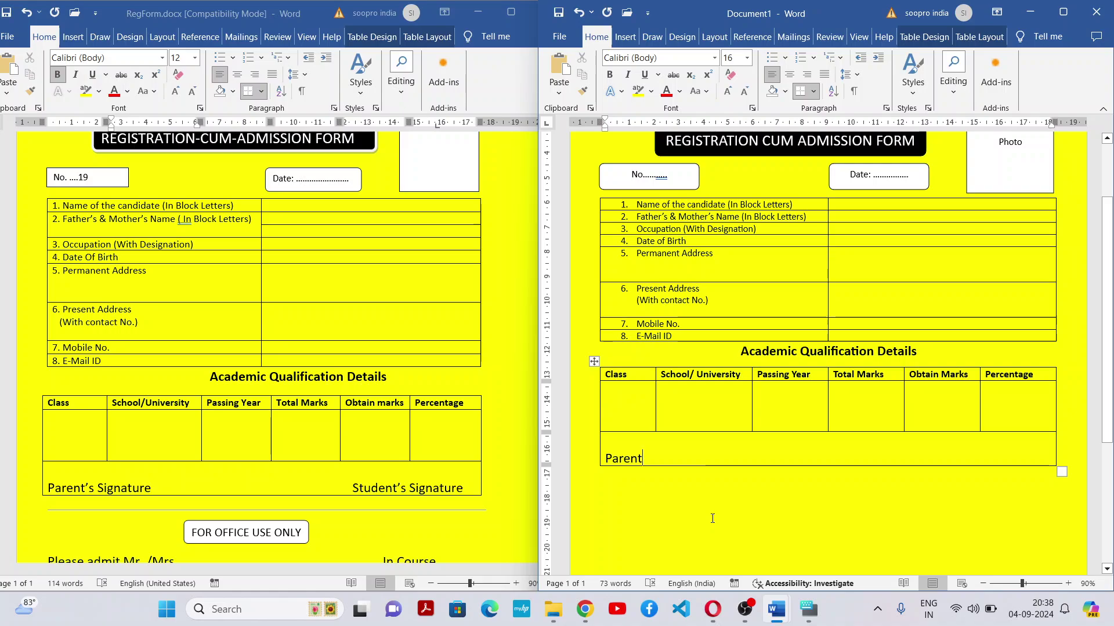
Append 's Signature after 'Parent' and trim one trailing space
text('s)
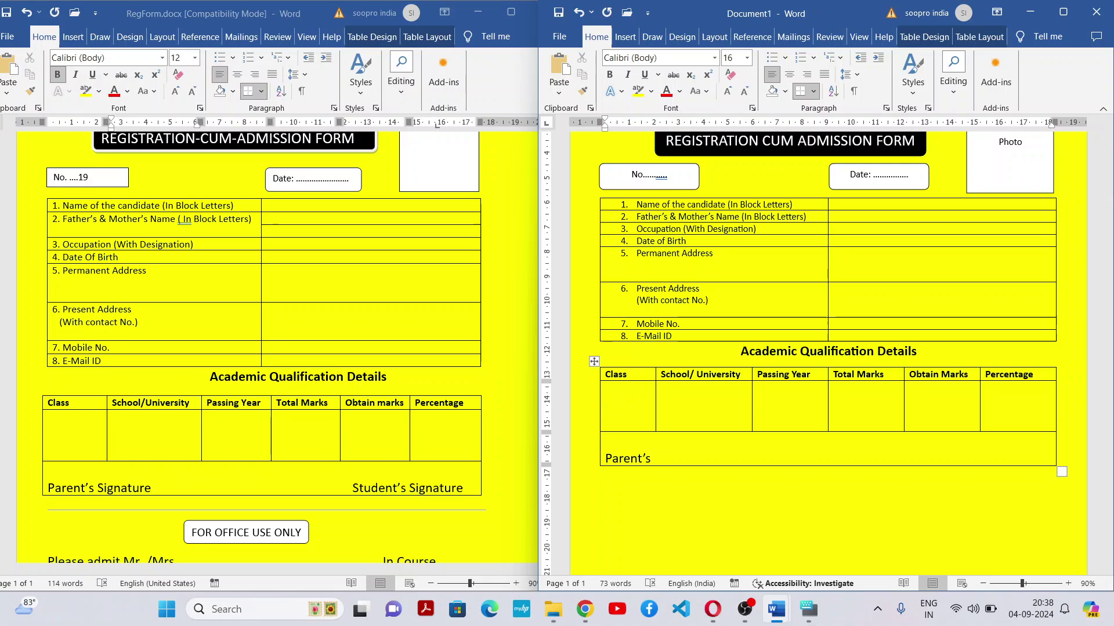
text( Signature)
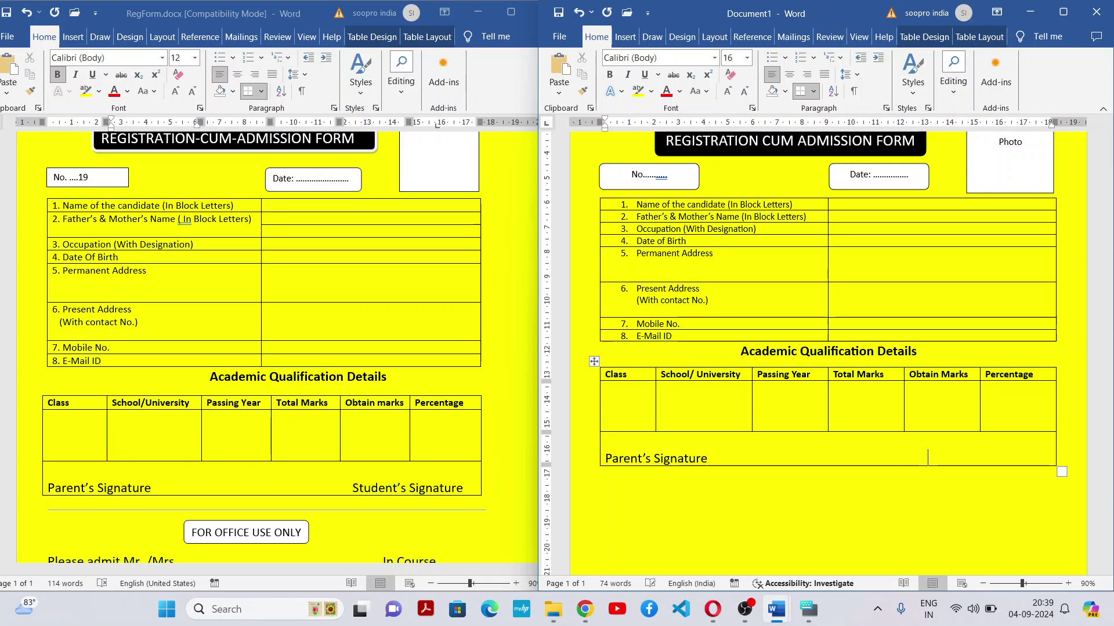
key(BackSpace)
Type Student's Signature at the right and pull it onto the Parent's Signature line
text(Std)
key(BackSpace)
text(udent)
text('s )
text(Signatu)
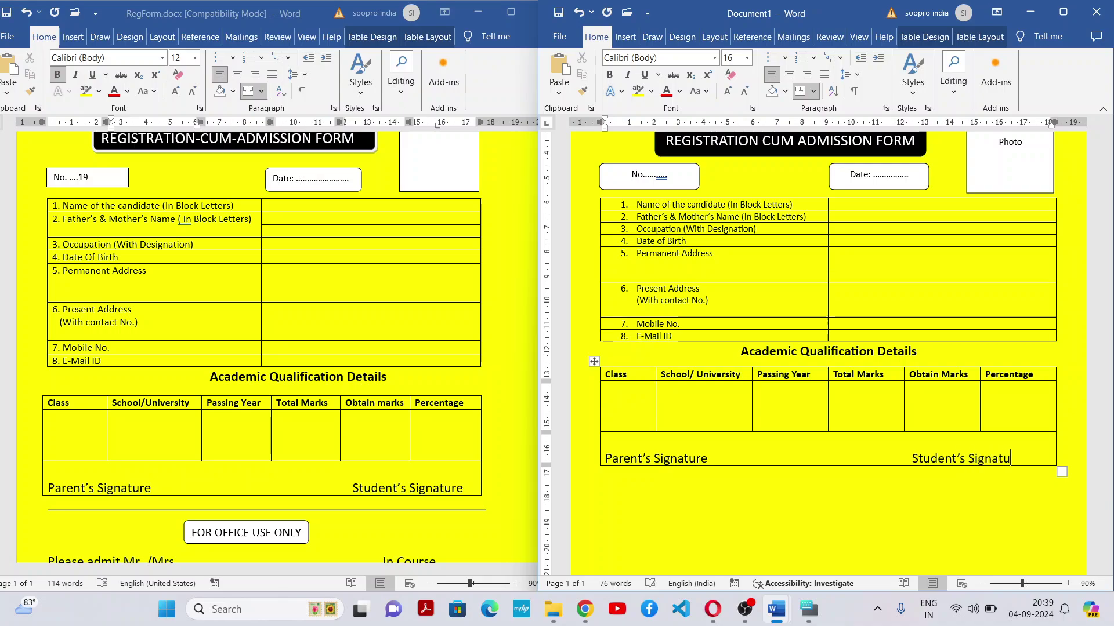
text(re)
click(910, 459)
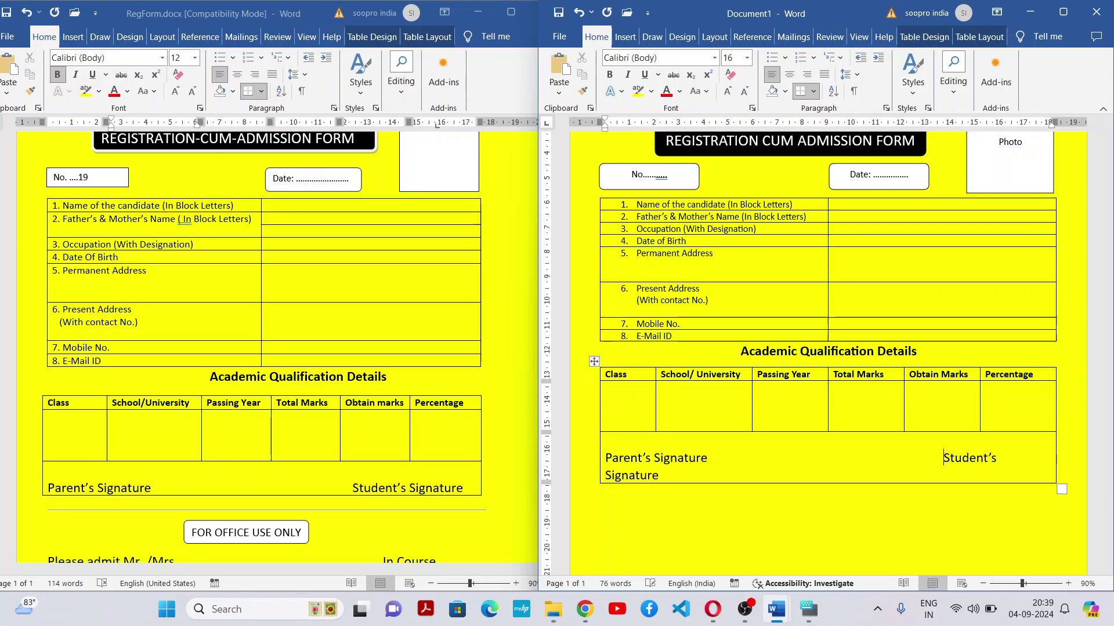
key(BackSpace)
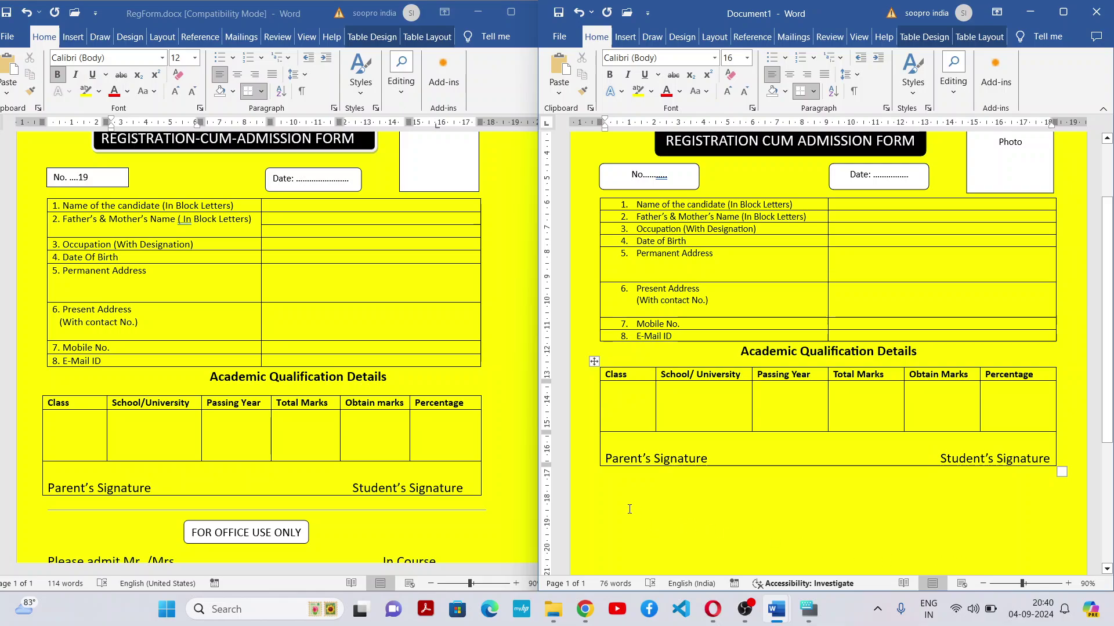
click(626, 481)
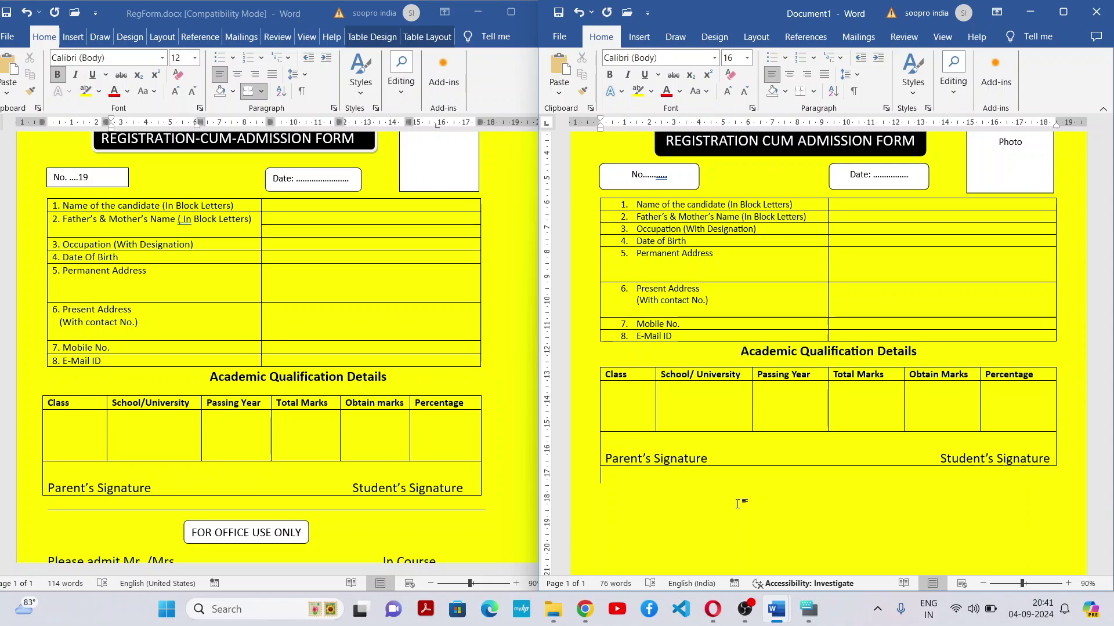
Insert a Horizontal Line under the table, compare with RegForm, and center the paragraph below
click(817, 91)
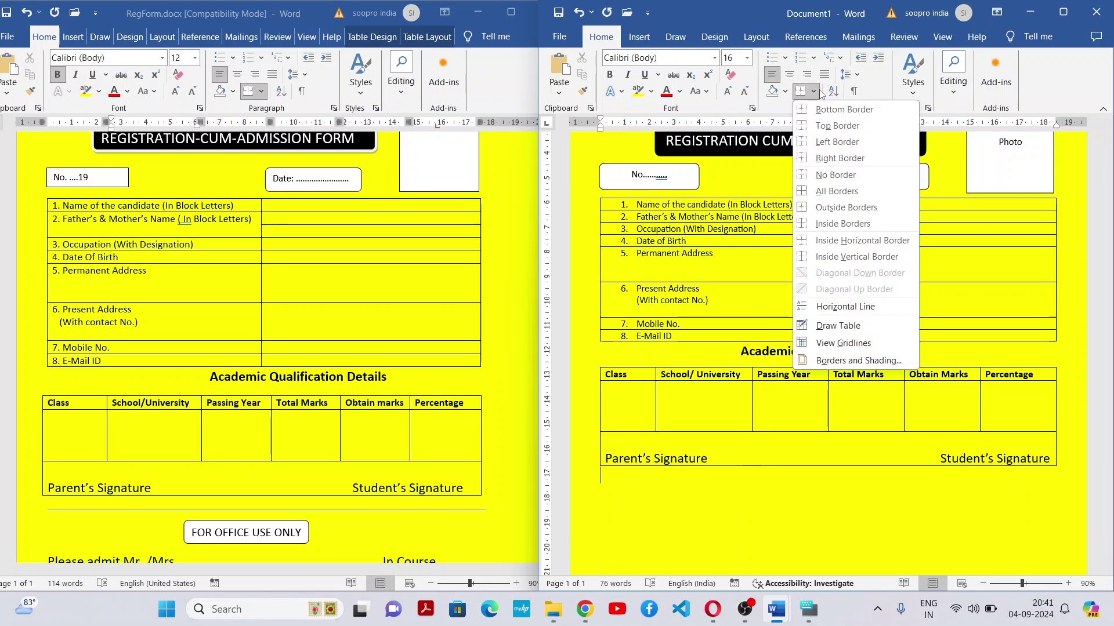
click(834, 313)
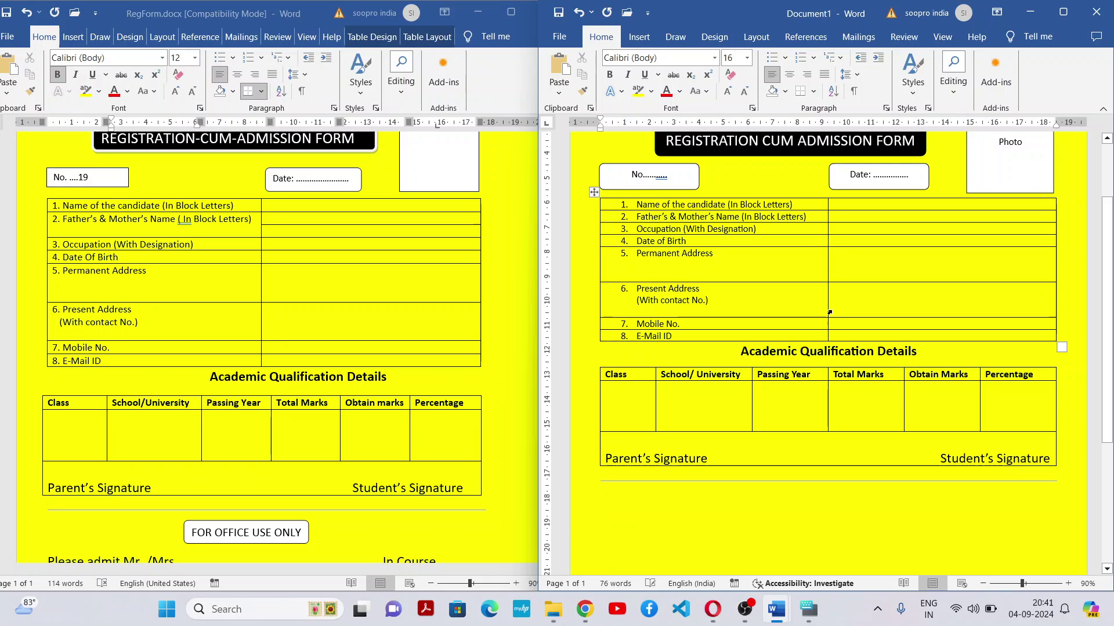
click(499, 400)
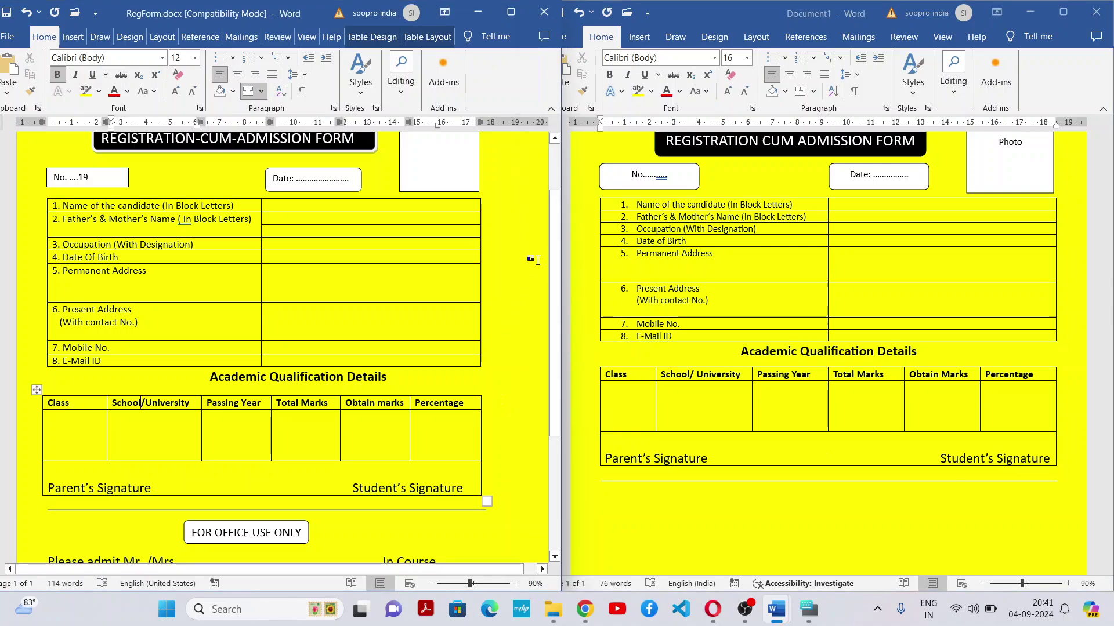
scroll(552, 285, down, 3)
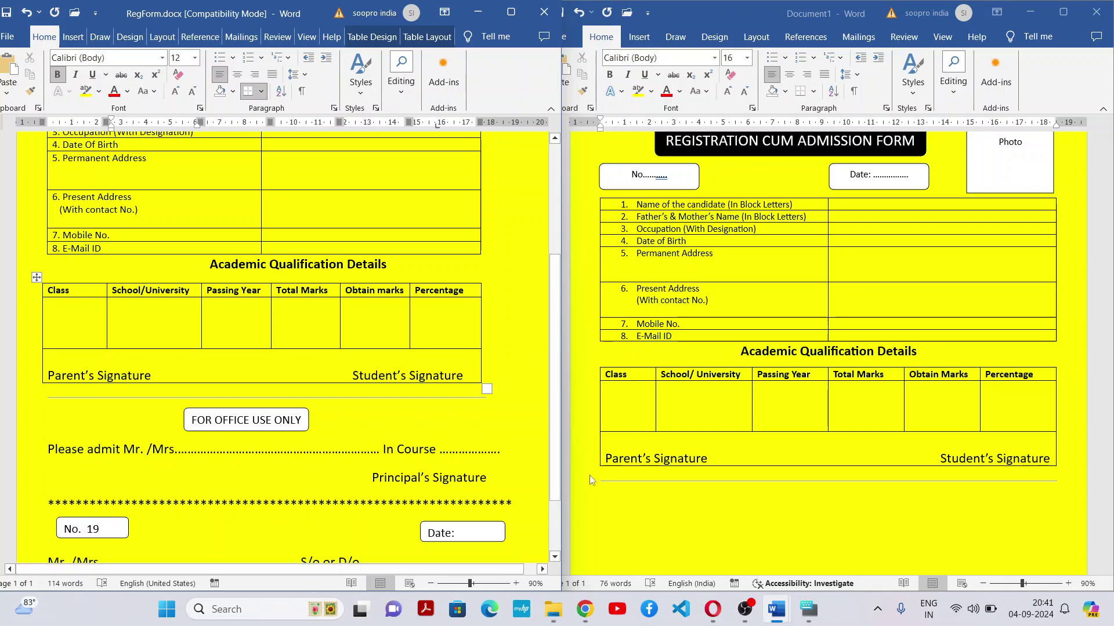
click(609, 504)
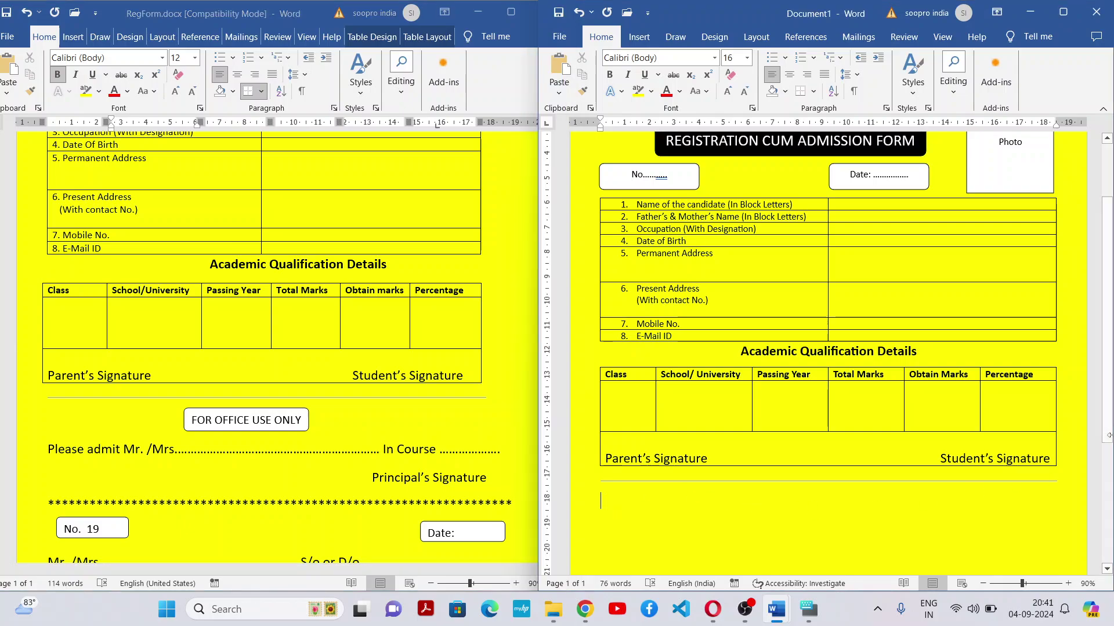
drag(1109, 400, 1073, 414)
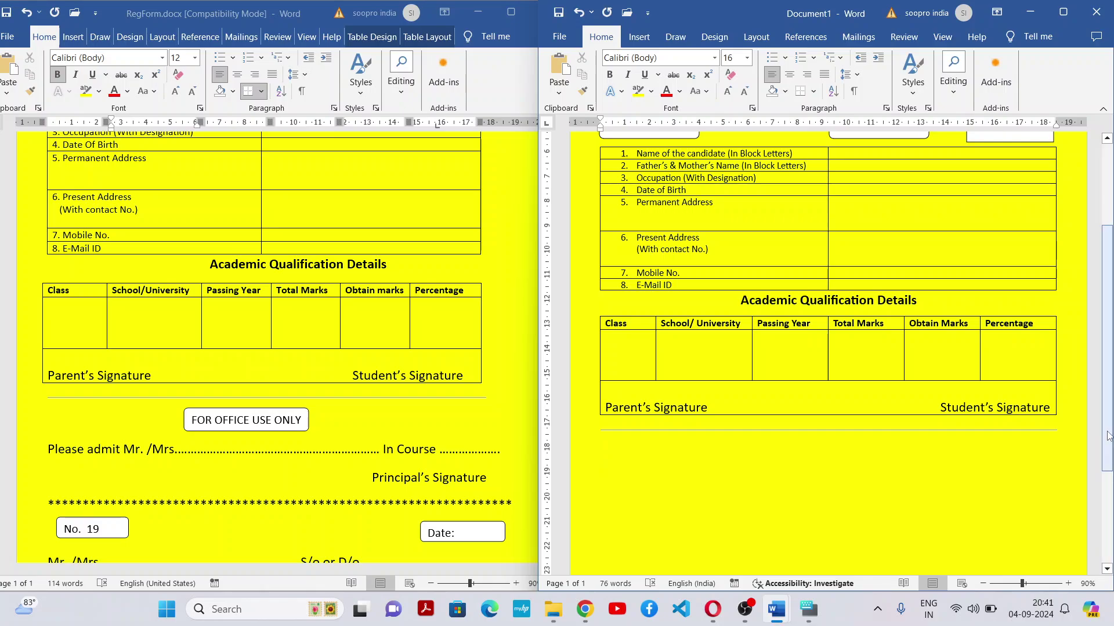
mouse_move(1109, 437)
mouse_down()
mouse_move(1109, 472)
mouse_move(1110, 439)
mouse_up()
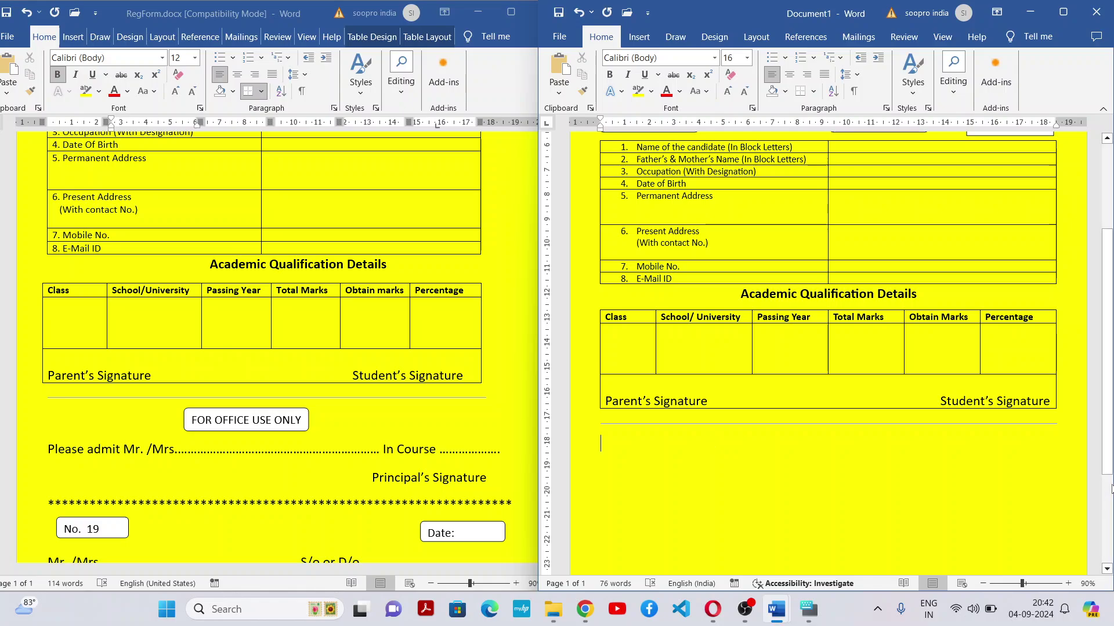
drag(1108, 348, 1108, 338)
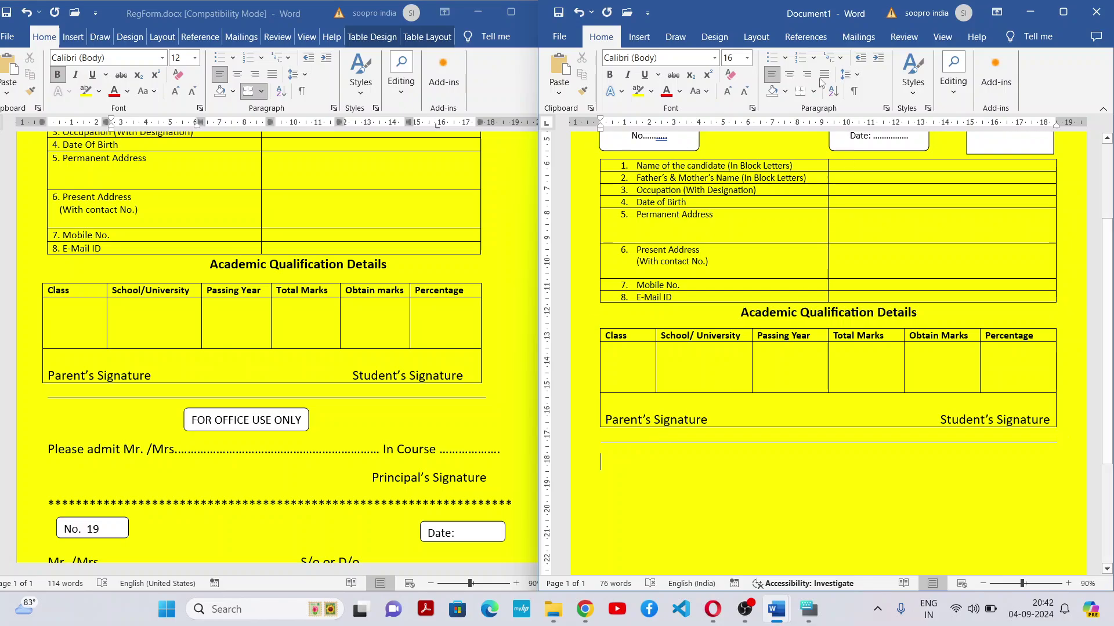
click(789, 74)
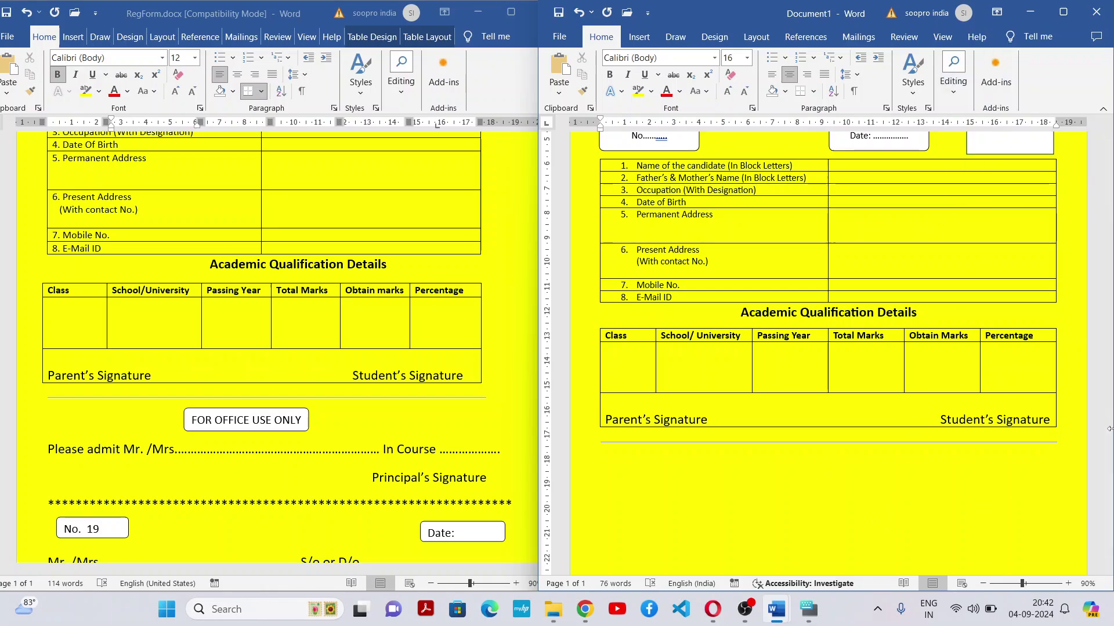
mouse_move(1105, 441)
mouse_down()
mouse_move(1108, 496)
mouse_move(1105, 398)
mouse_move(1099, 448)
mouse_up()
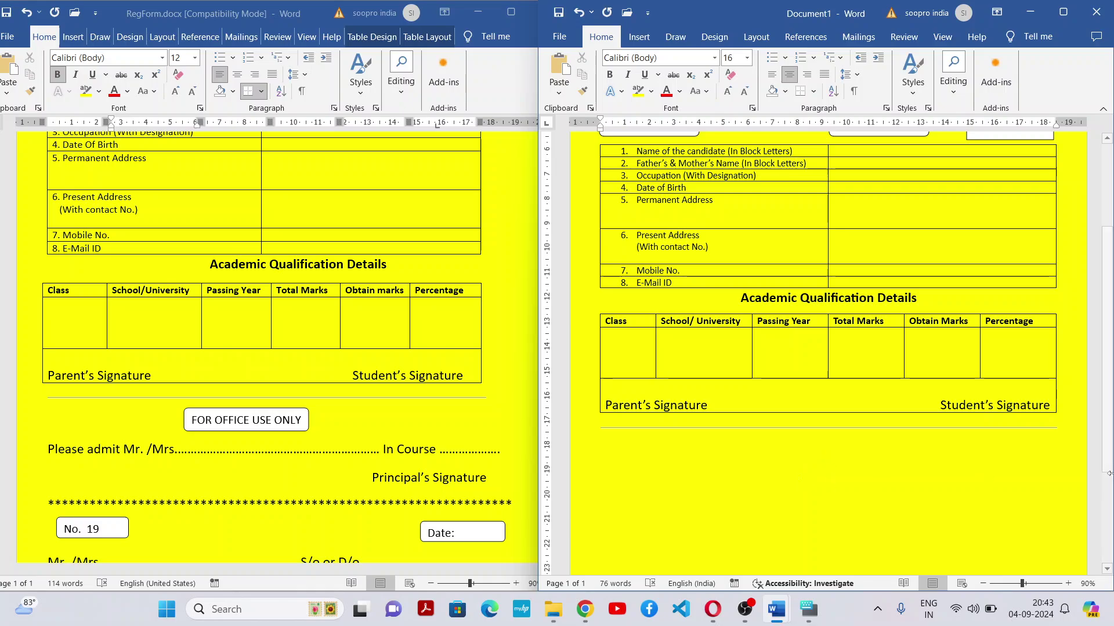
drag(1111, 451, 1110, 458)
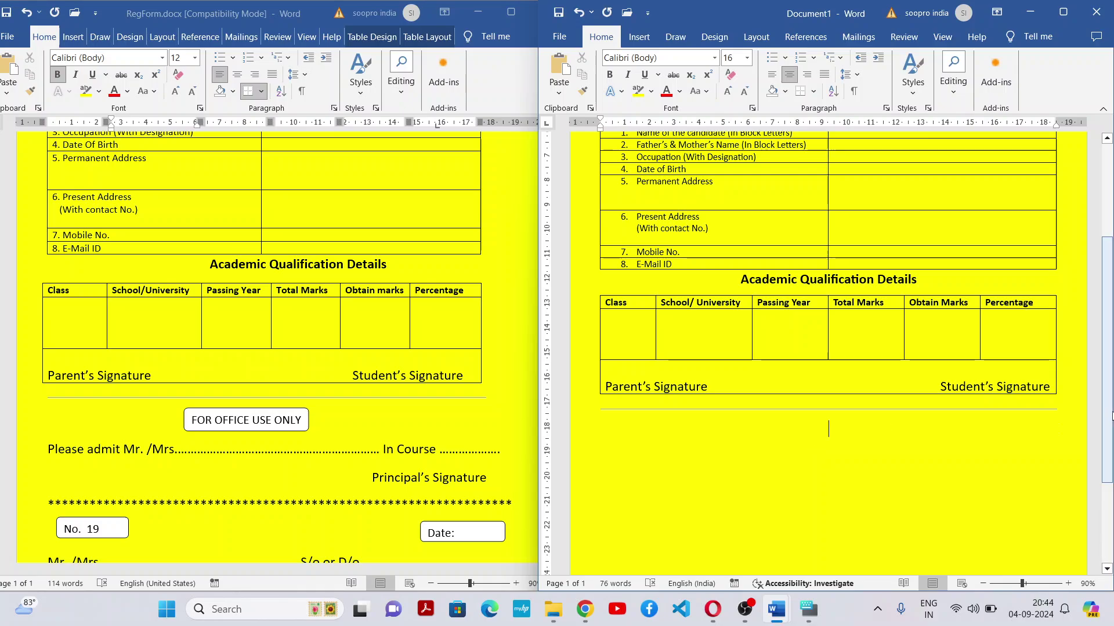
mouse_move(1109, 413)
mouse_down()
mouse_move(1110, 424)
mouse_move(1110, 412)
mouse_up()
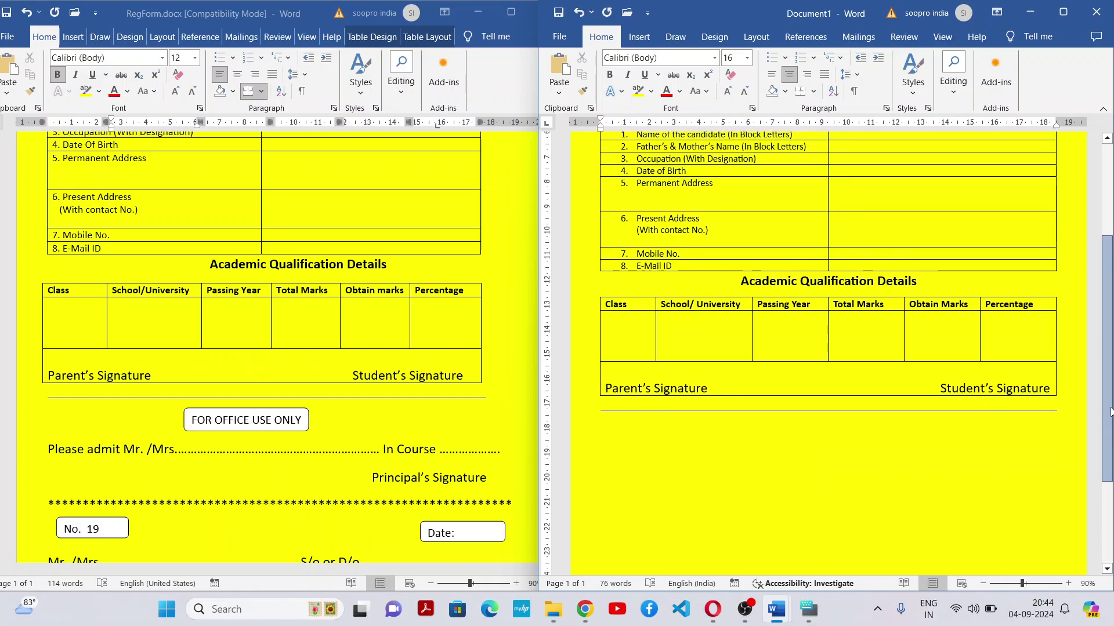
click(834, 430)
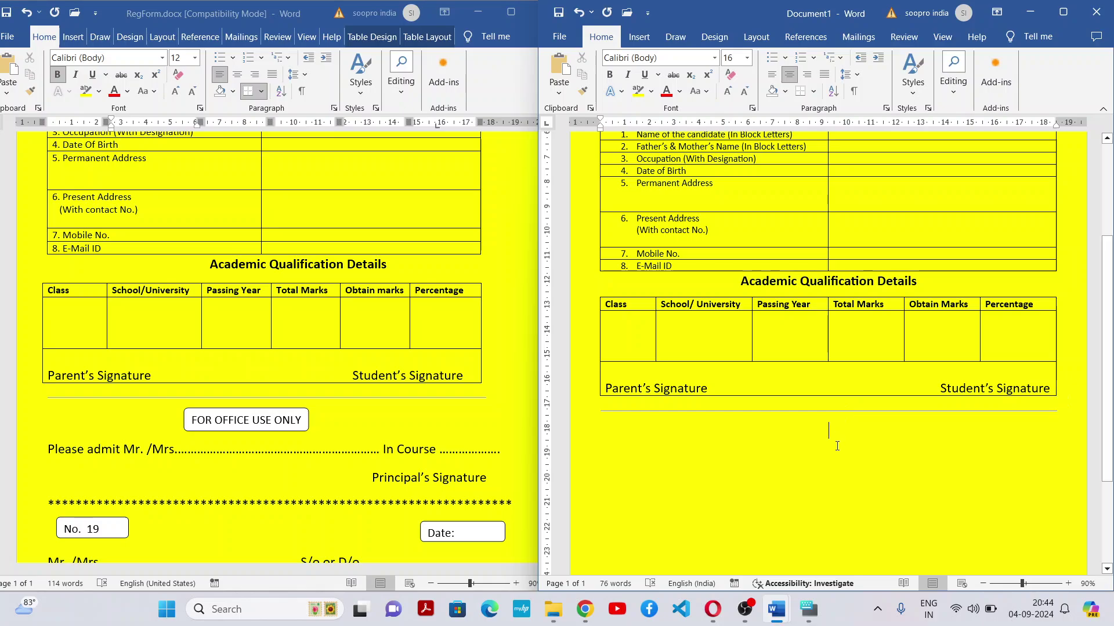
Delete the horizontal line under the table and try a bottom border instead
click(853, 413)
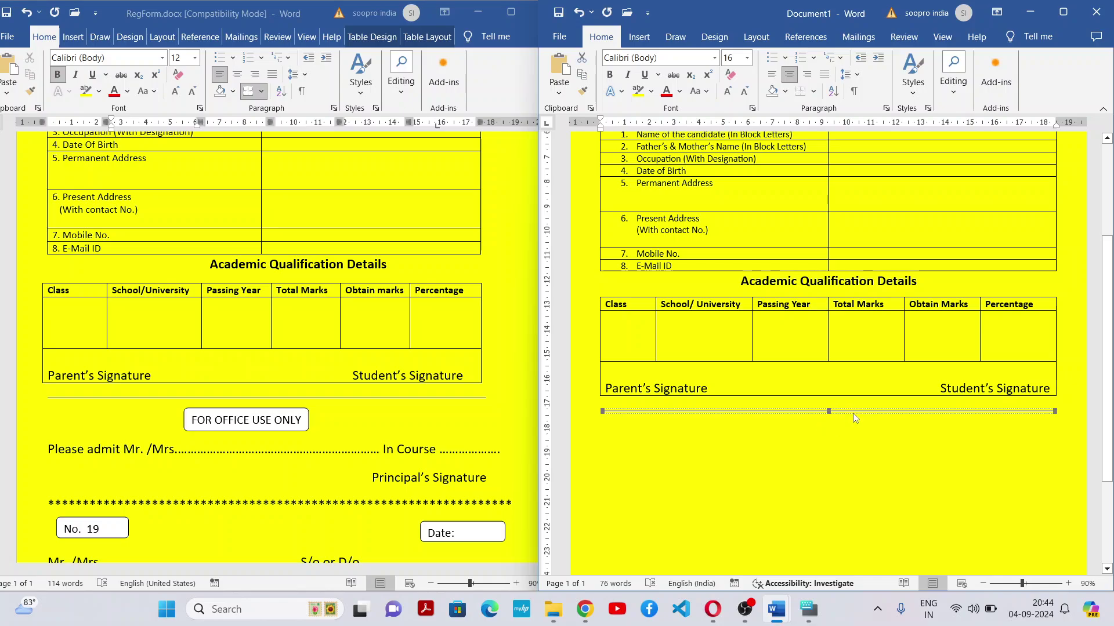
key(Delete)
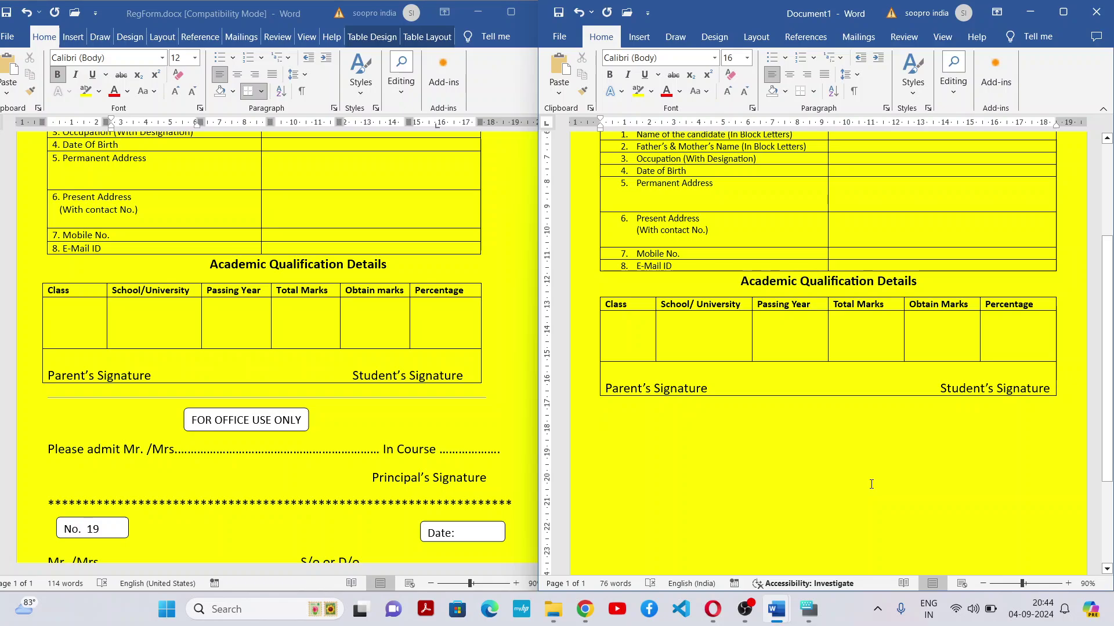
click(814, 93)
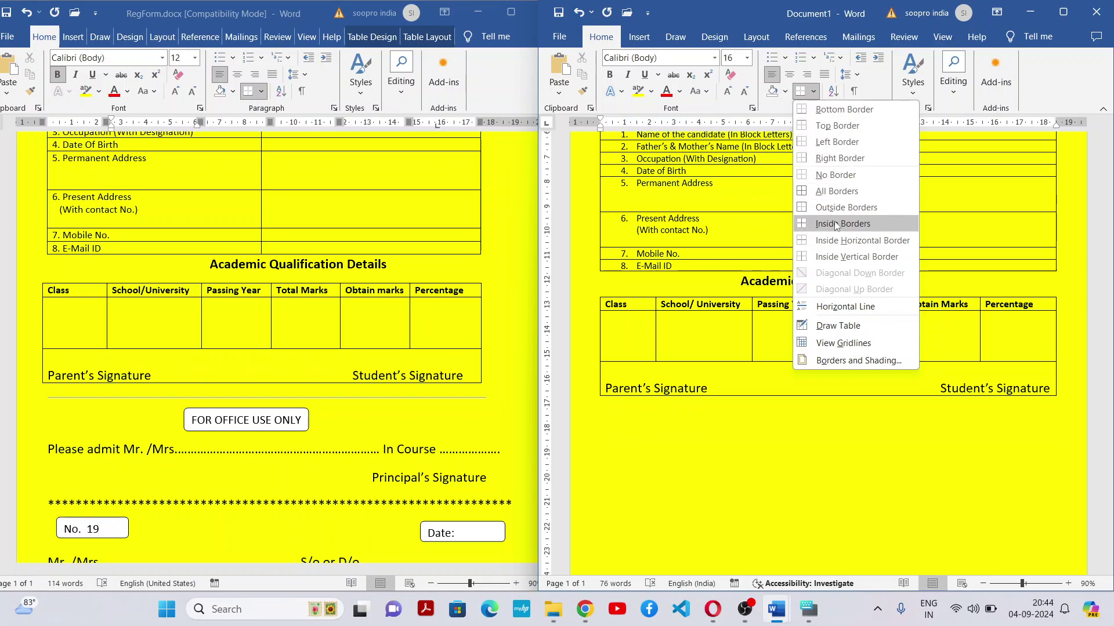
click(859, 110)
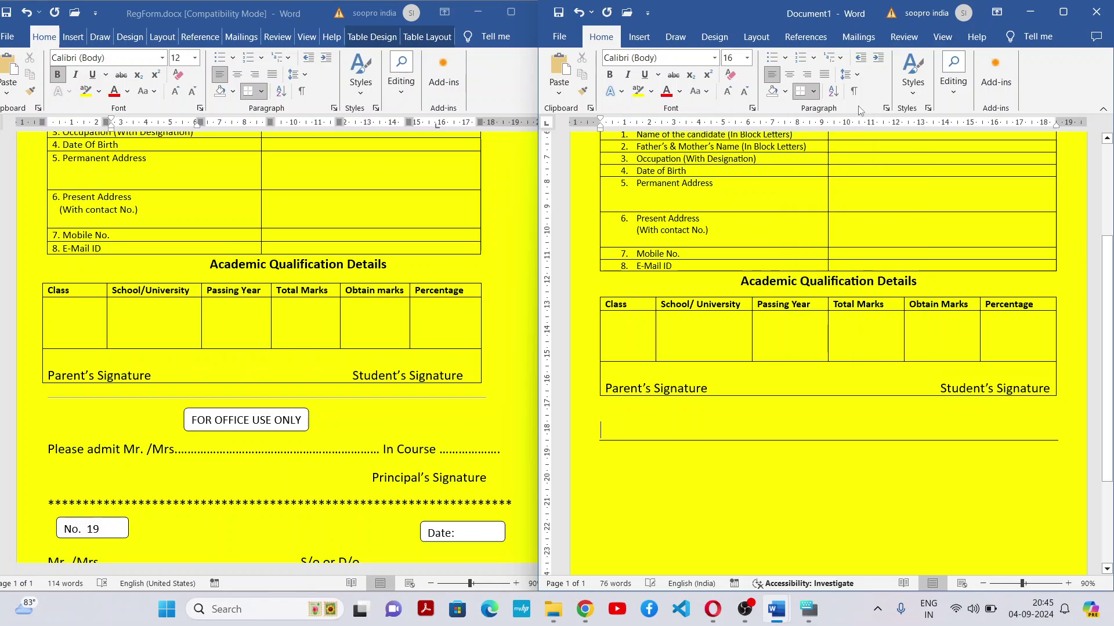
Compare with RegForm, undo the bottom border, and reinsert a Horizontal Line below the table
click(458, 398)
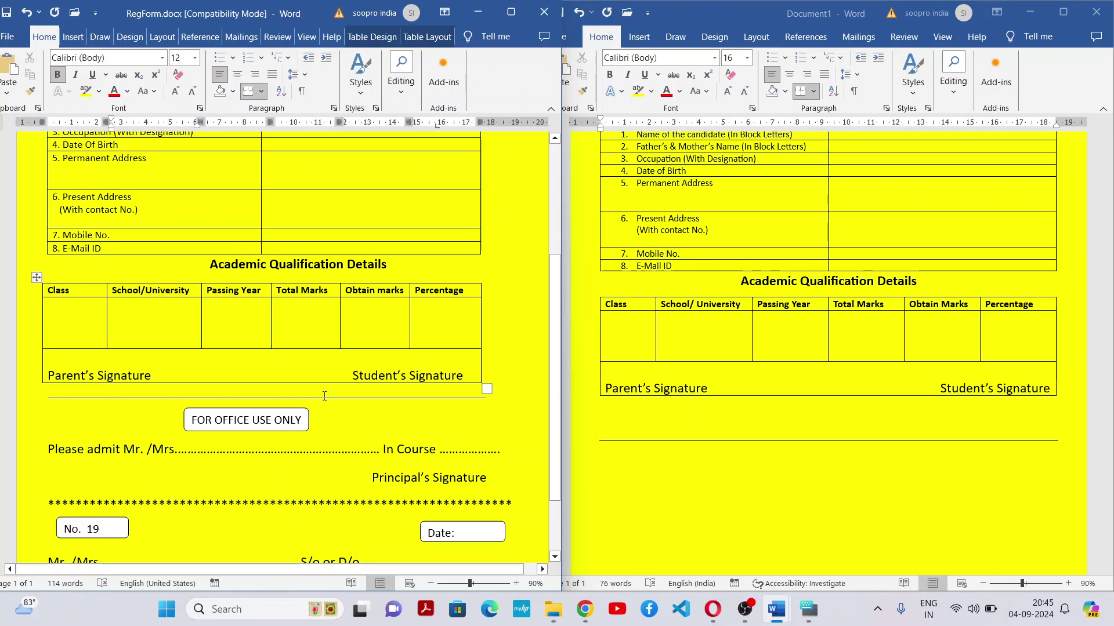
click(331, 395)
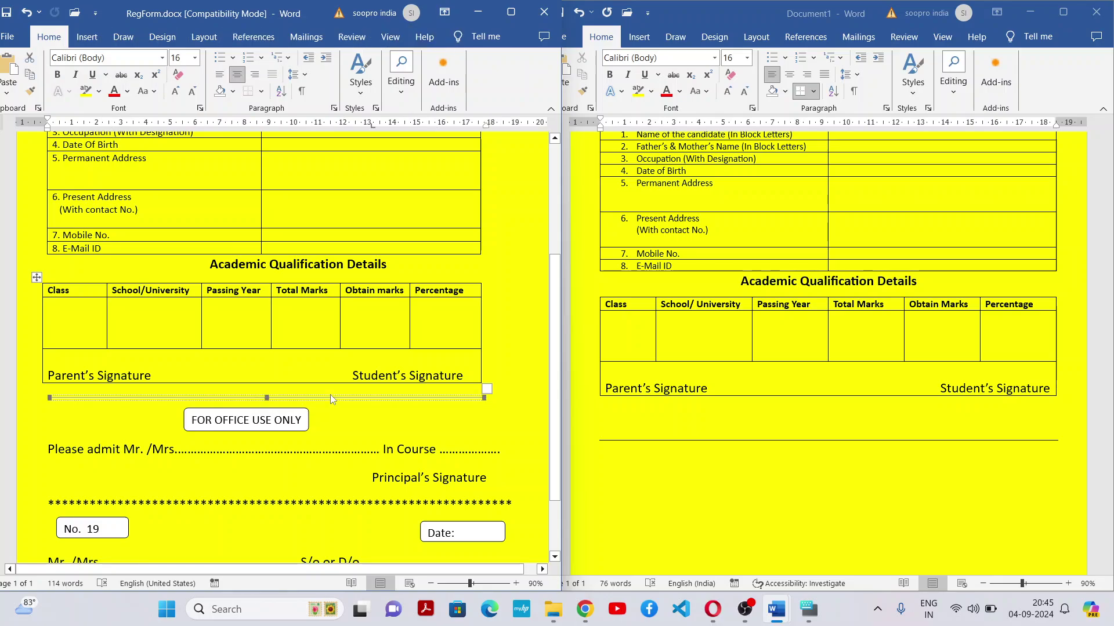
click(781, 440)
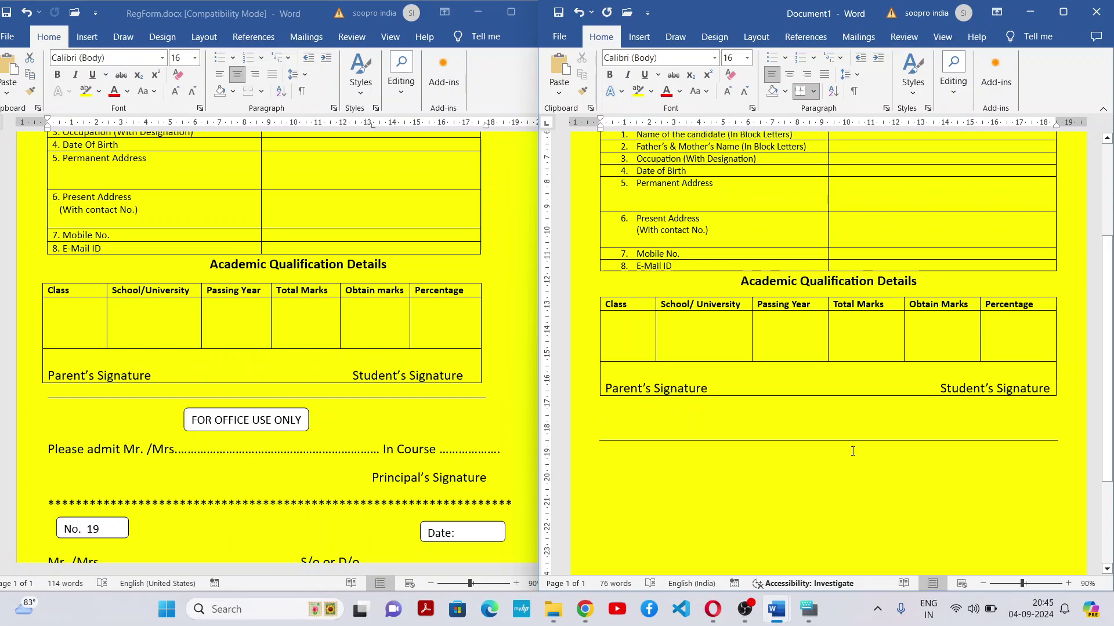
key(ctrl+z)
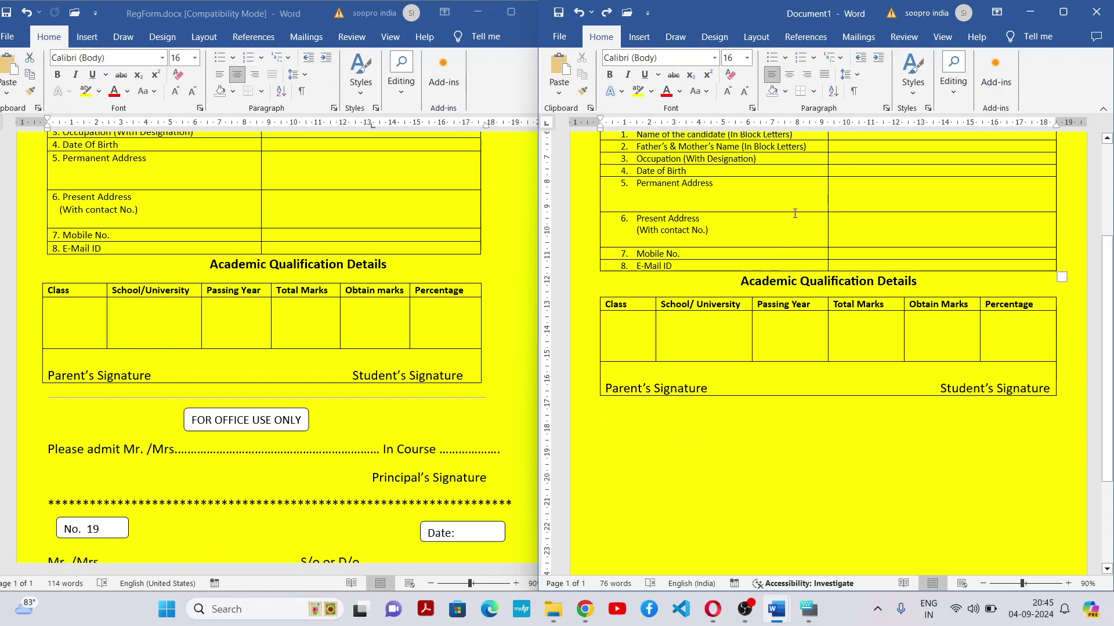
click(815, 93)
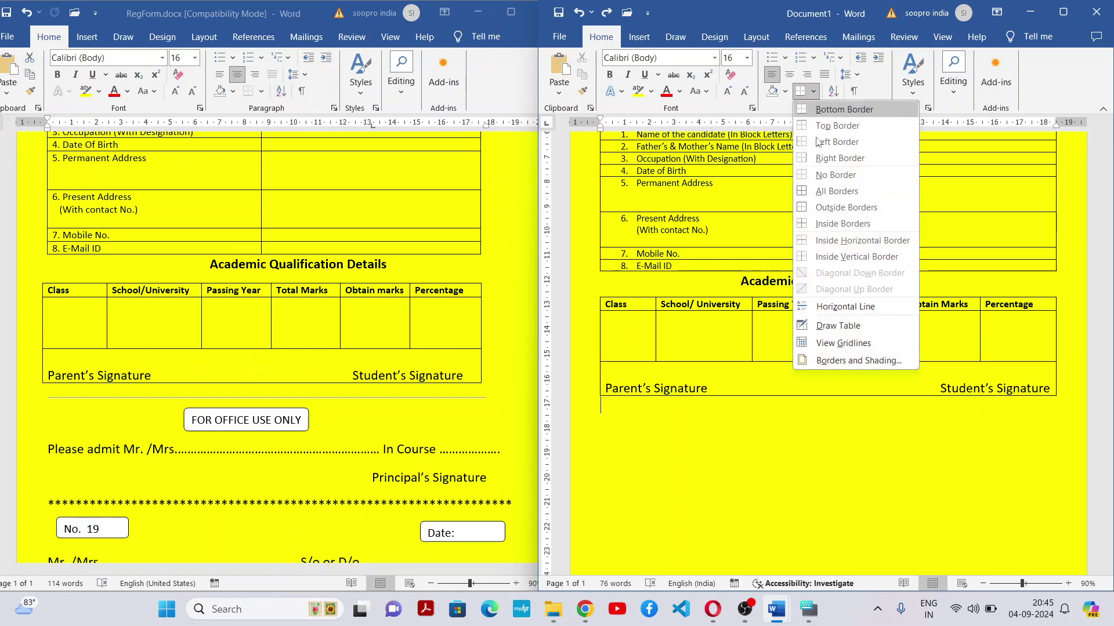
click(836, 307)
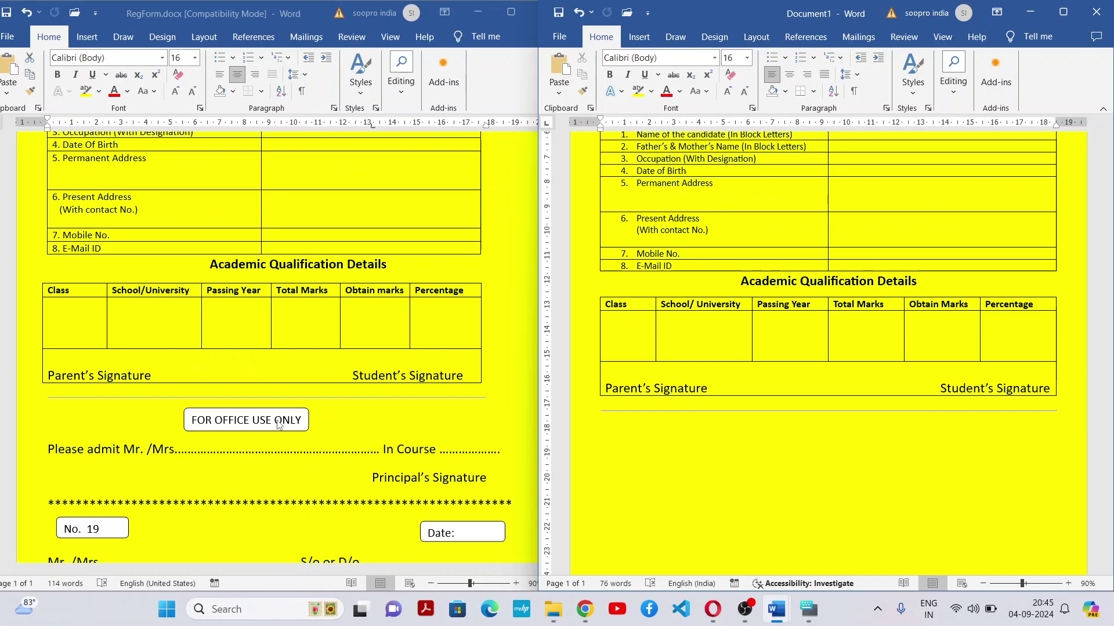
Draw a rounded rectangle shape below the dividing line
click(803, 435)
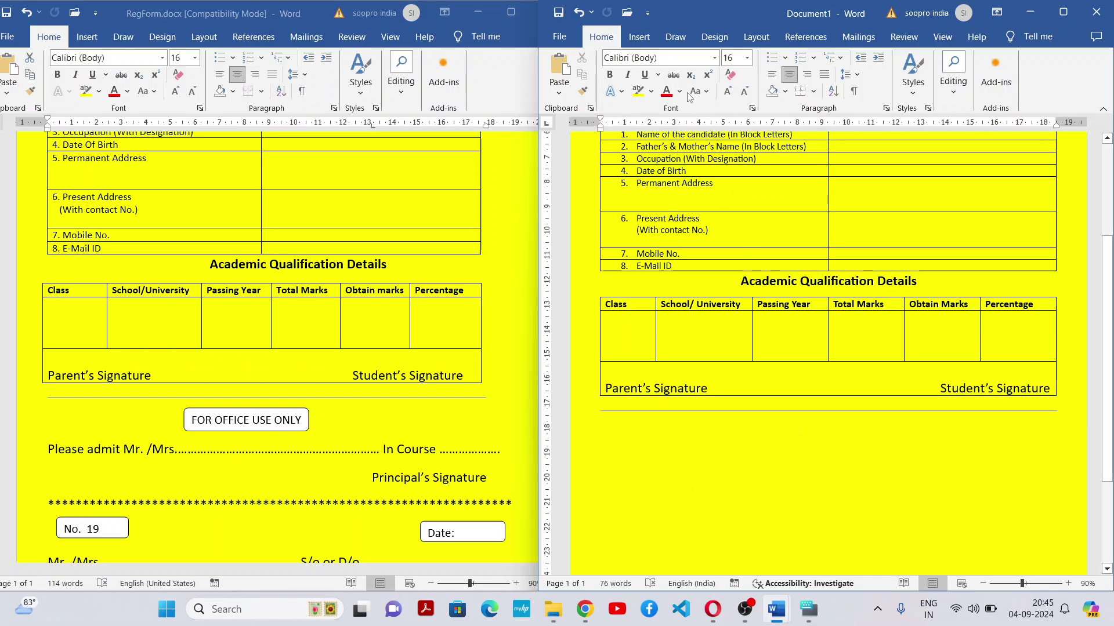
click(639, 36)
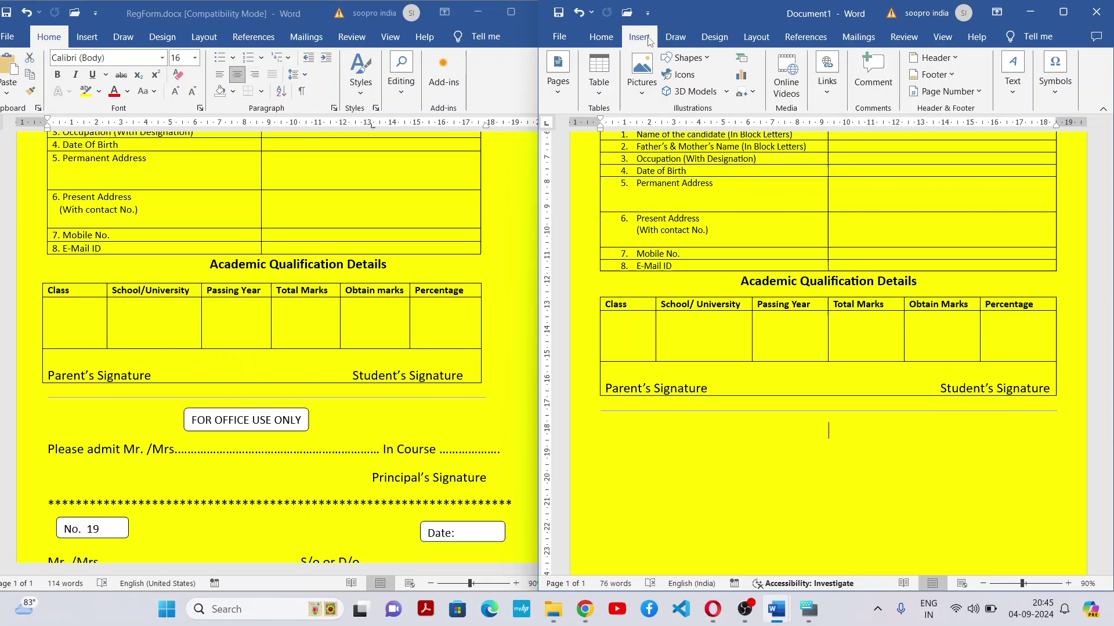
click(701, 58)
click(737, 91)
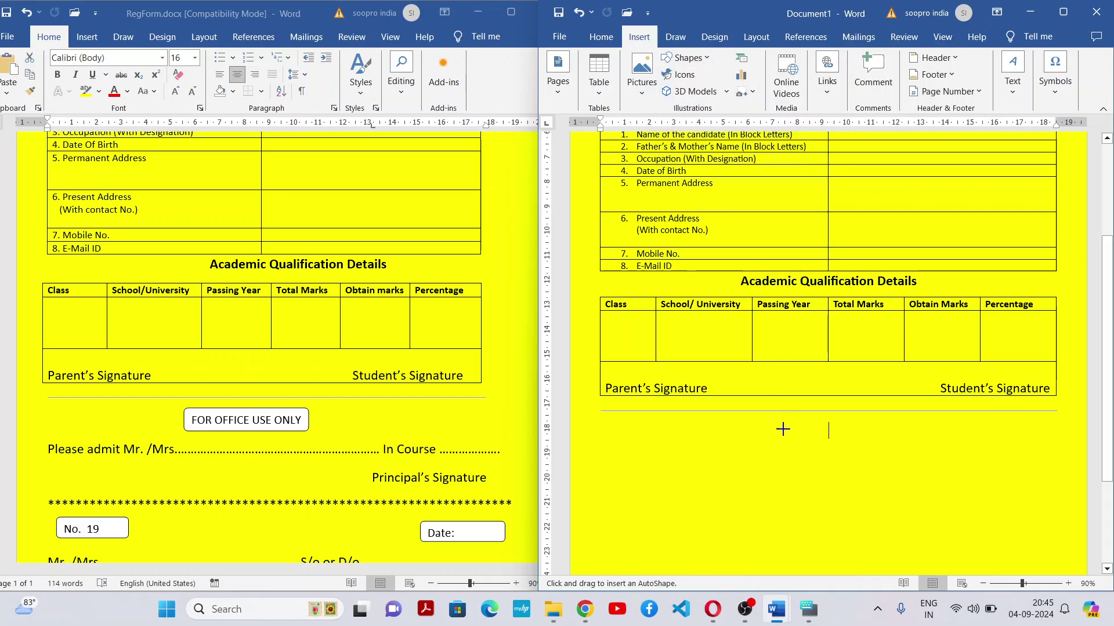
drag(742, 422, 920, 451)
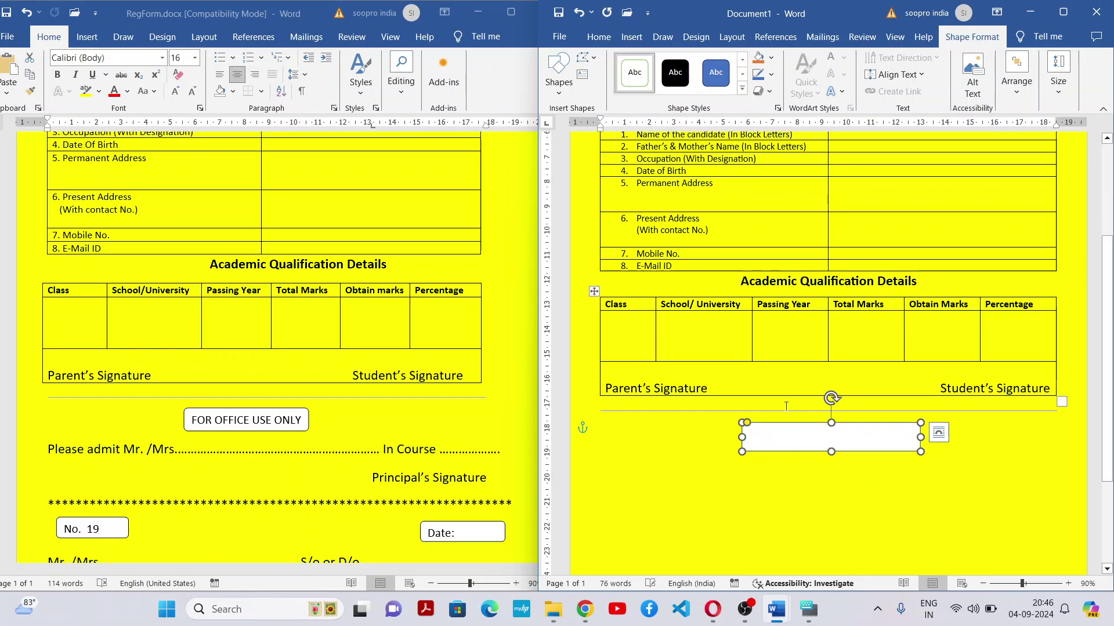
Add the text 'FOR OFFICE USE ONLY' inside the rounded box and select it
right_click(806, 440)
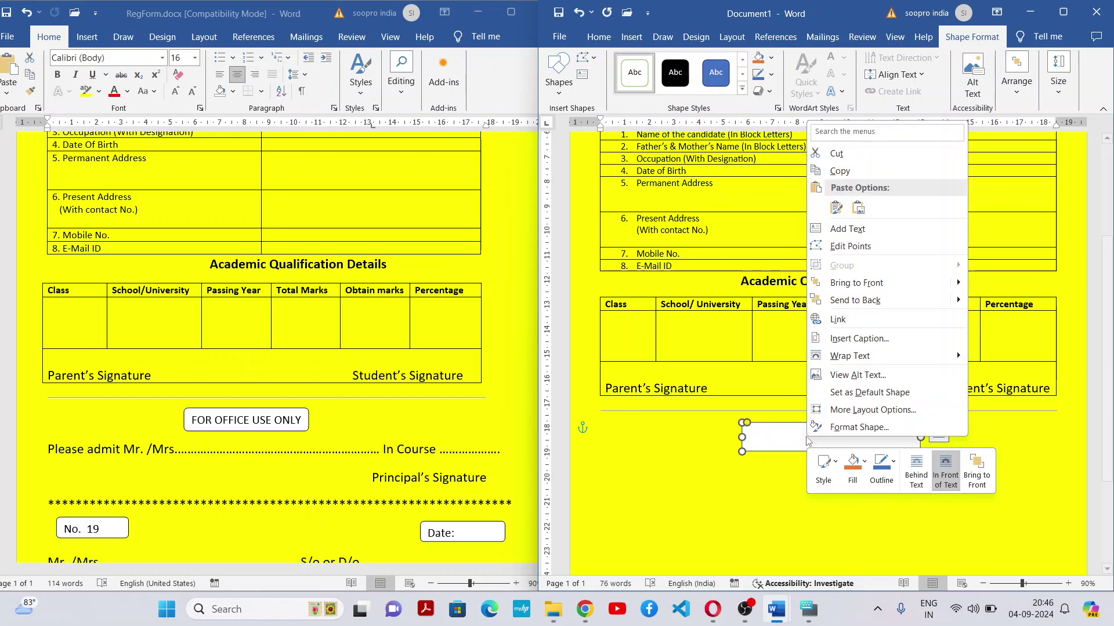
click(848, 230)
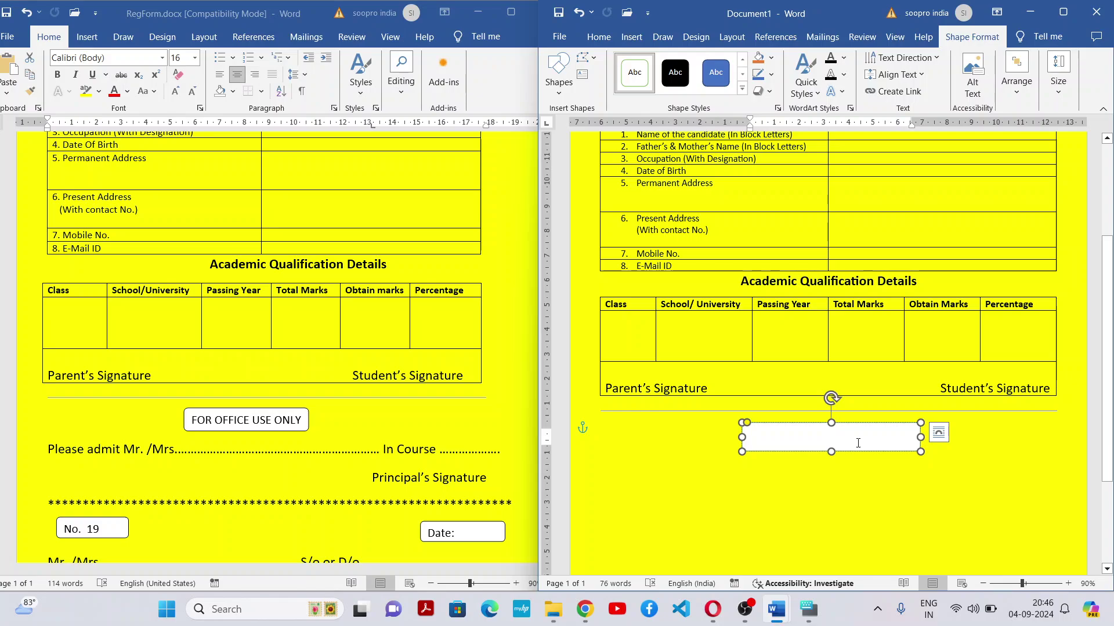
text(FOR O)
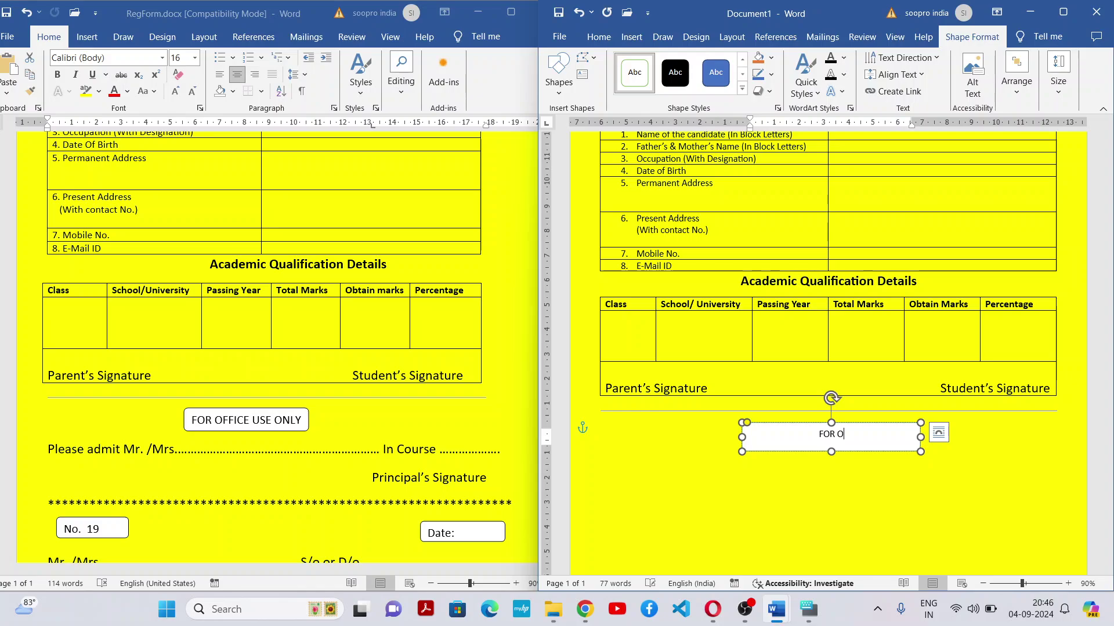
text(FFICE USE ONLY)
triple_click(859, 445)
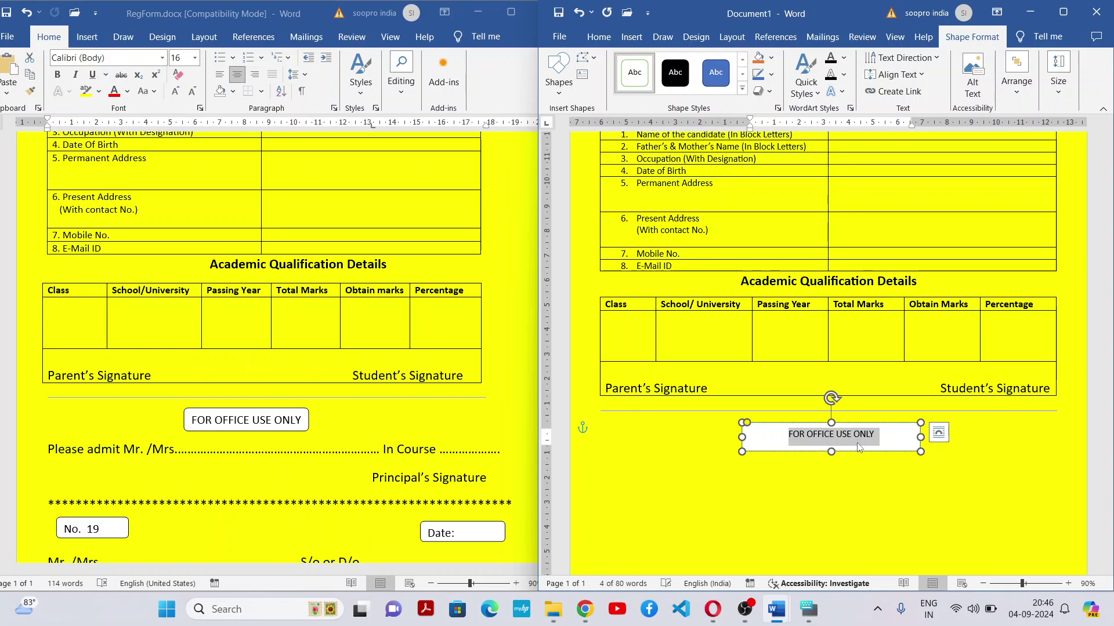
Compare with RegForm's box and grow the box text to 14 pt
click(283, 430)
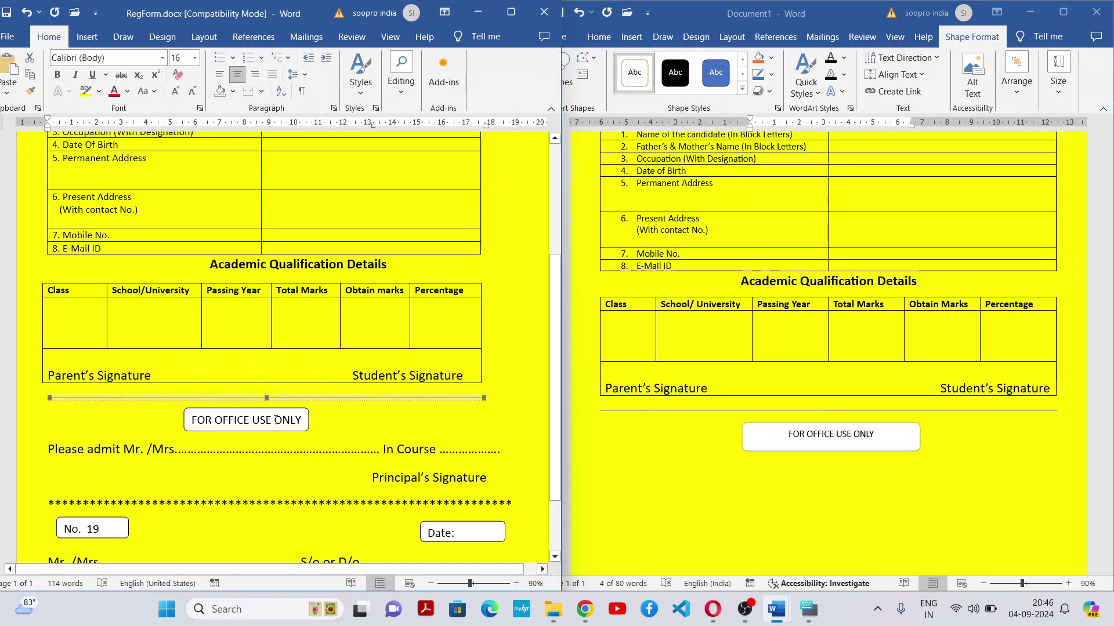
click(896, 438)
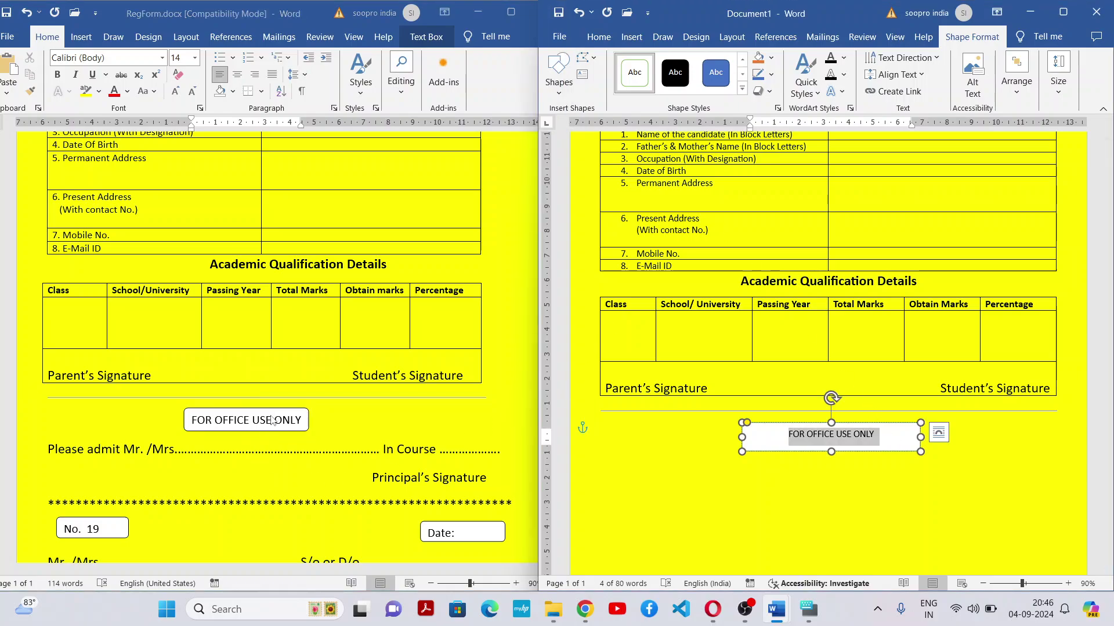
click(279, 420)
click(894, 440)
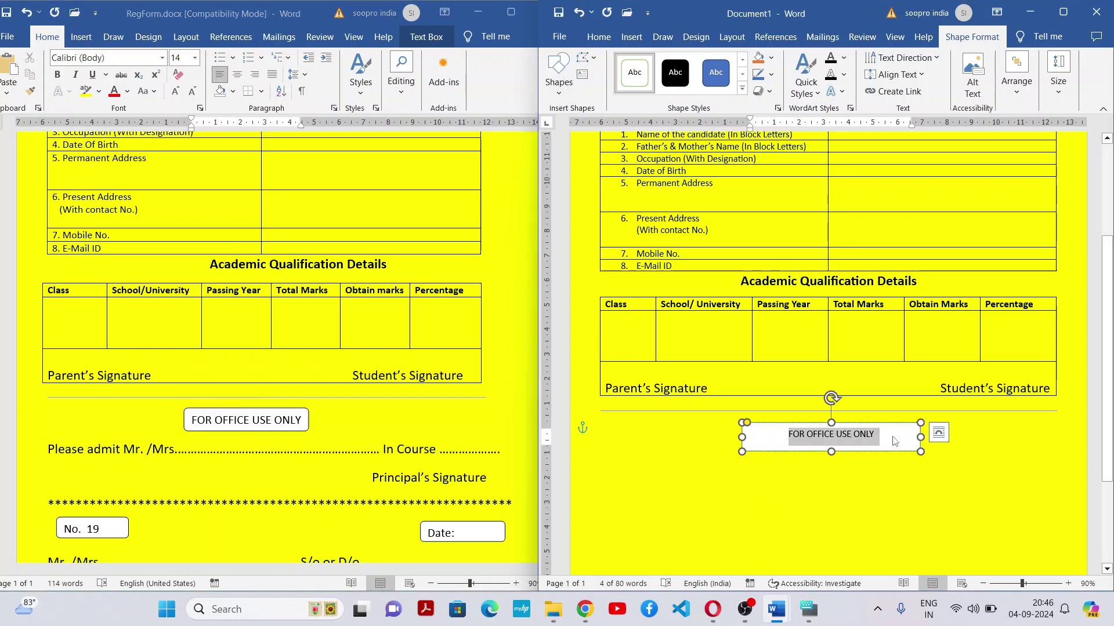
click(599, 37)
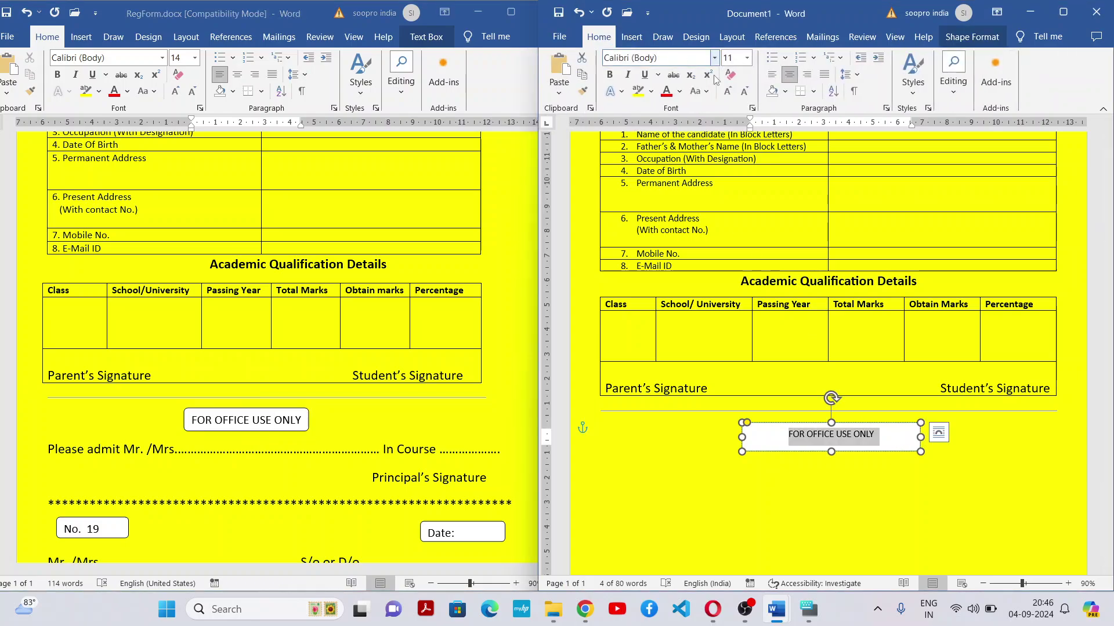
click(727, 92)
click(729, 94)
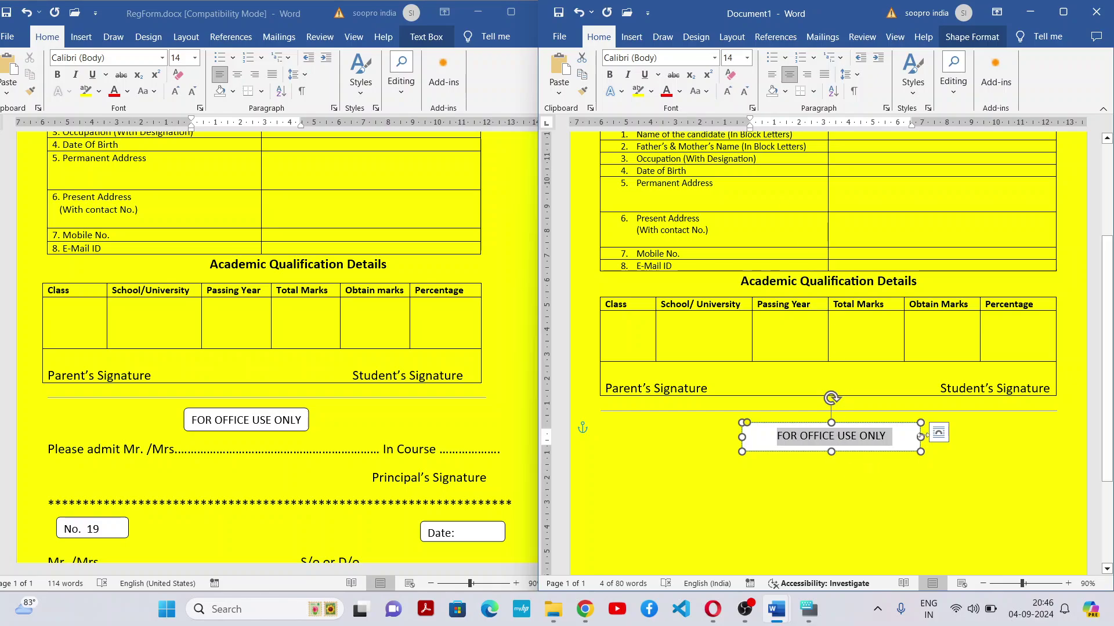
Narrow the box to fit its one-line text and shift it slightly right
drag(920, 437, 871, 422)
click(850, 483)
click(859, 423)
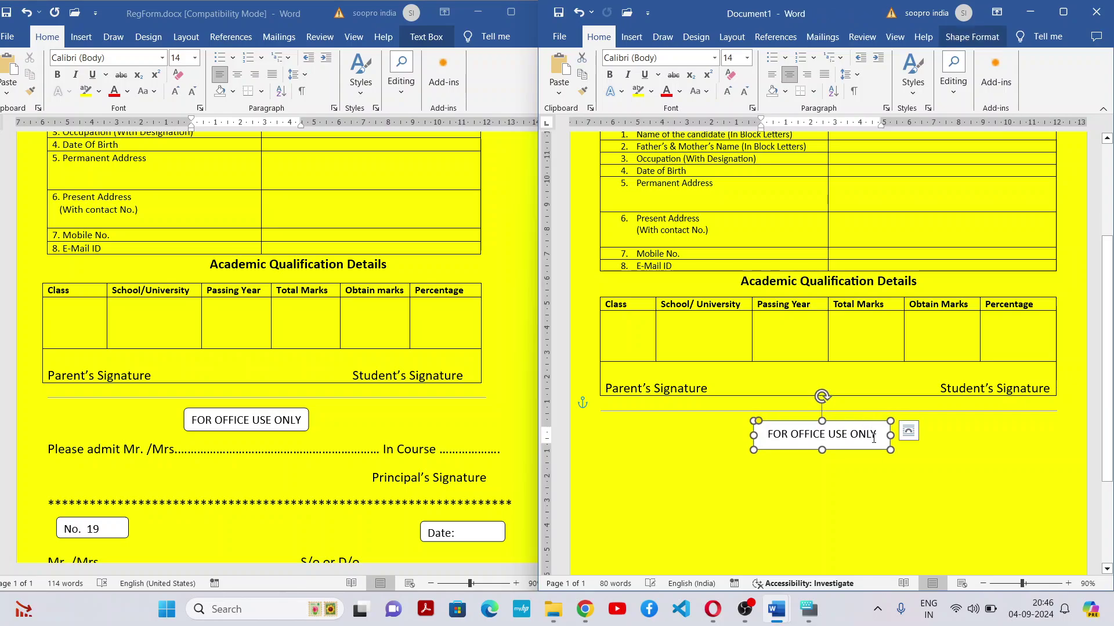
click(905, 461)
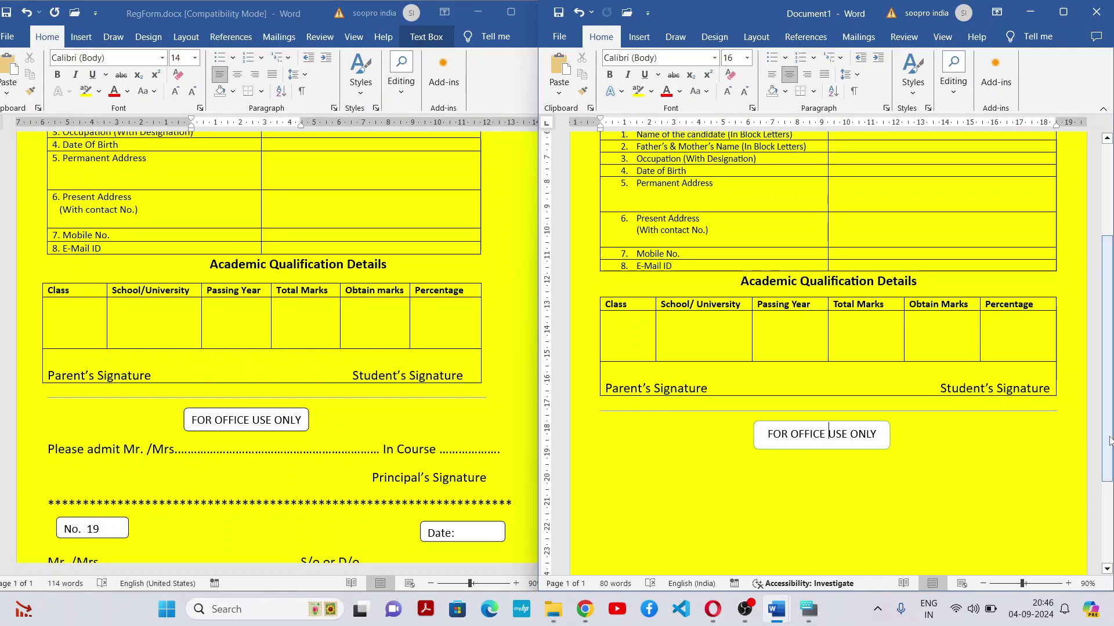
drag(1107, 437, 1107, 473)
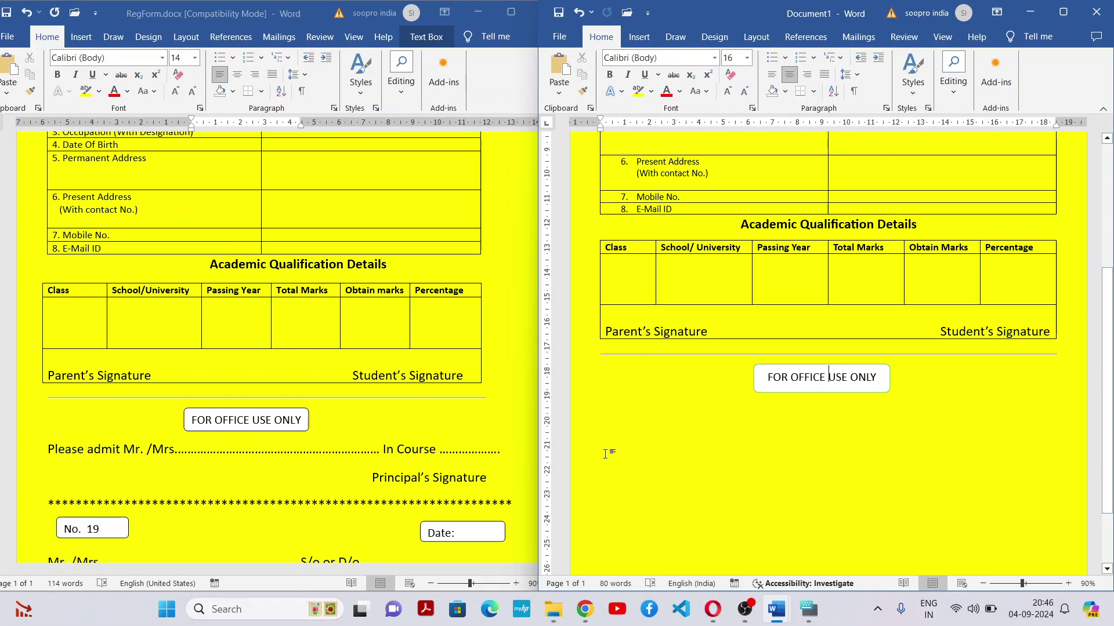
click(621, 420)
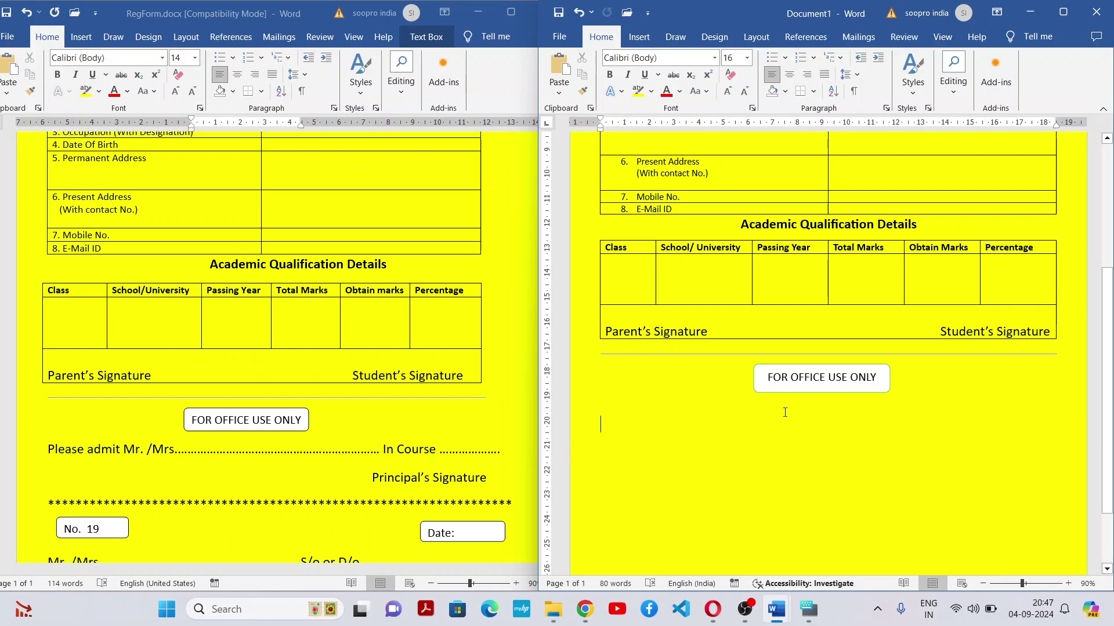
click(118, 448)
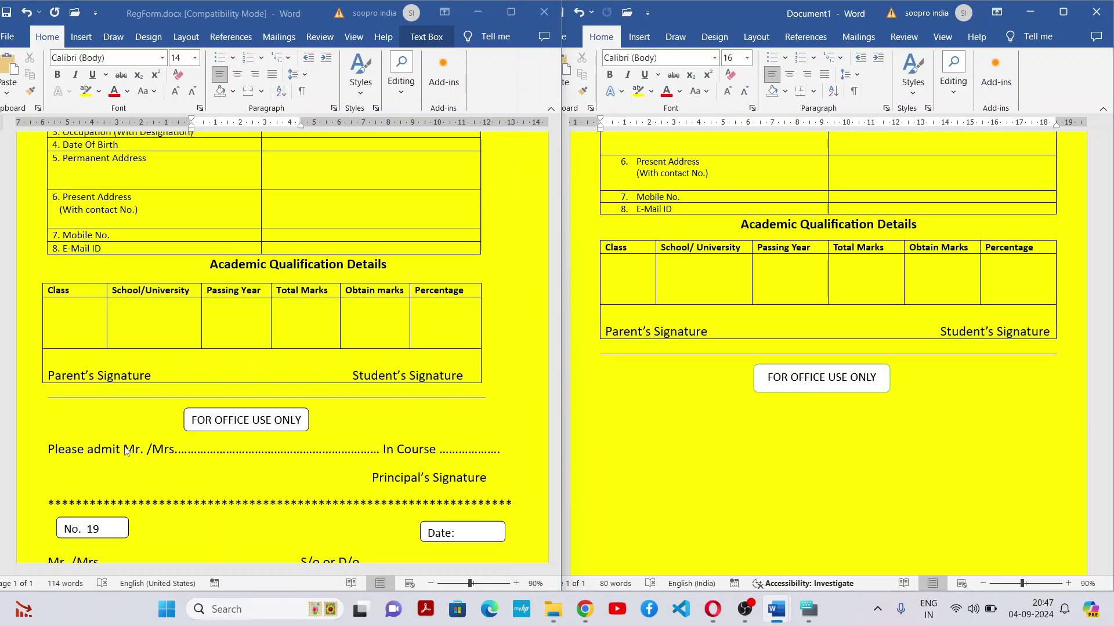
click(118, 448)
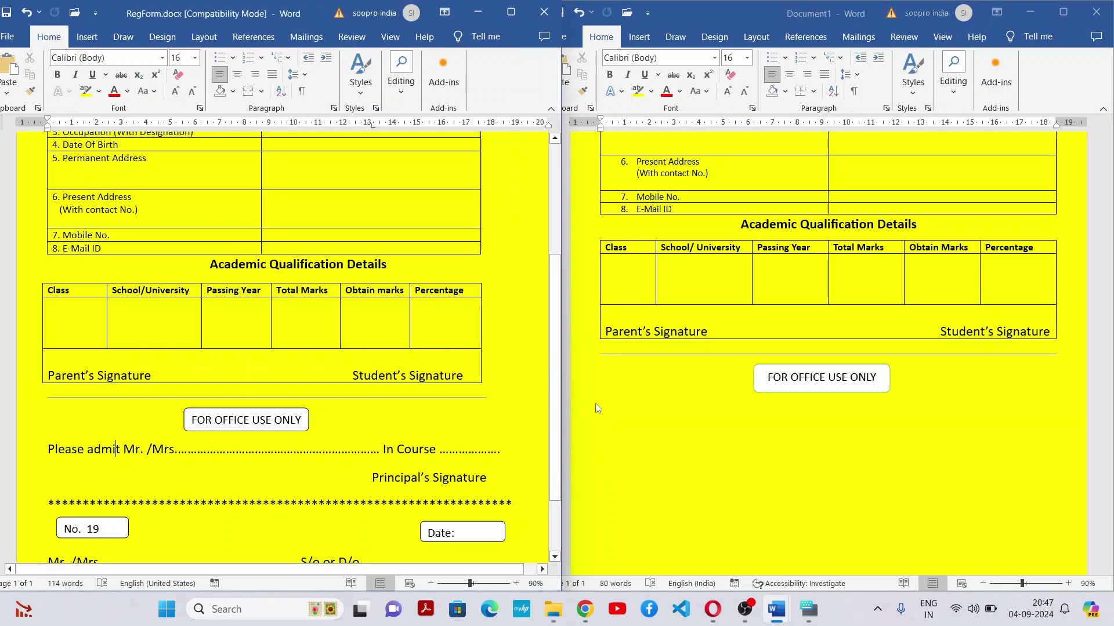
click(621, 415)
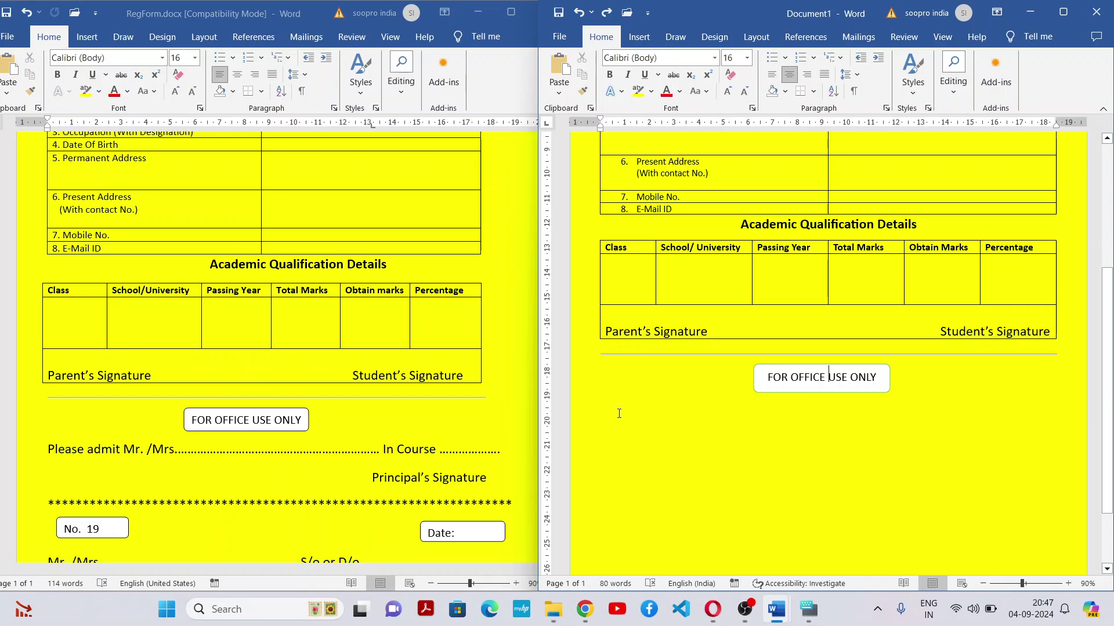
click(619, 414)
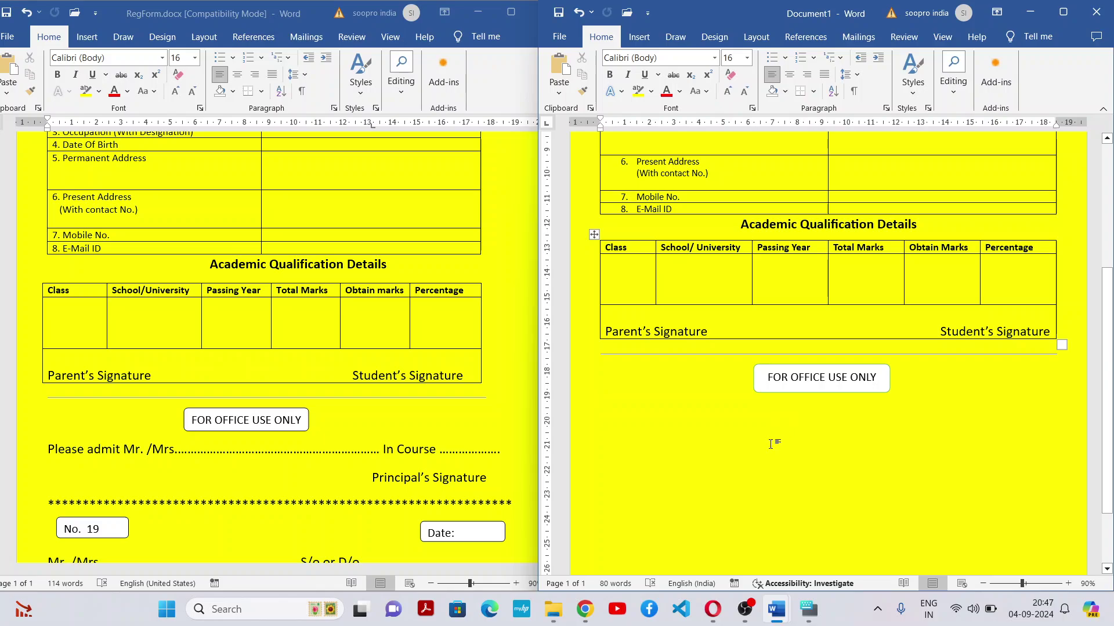
Add a one-row 'Please admit Mr./Mrs……In Course……' line with dotted blanks below the office-use box
key(Return)
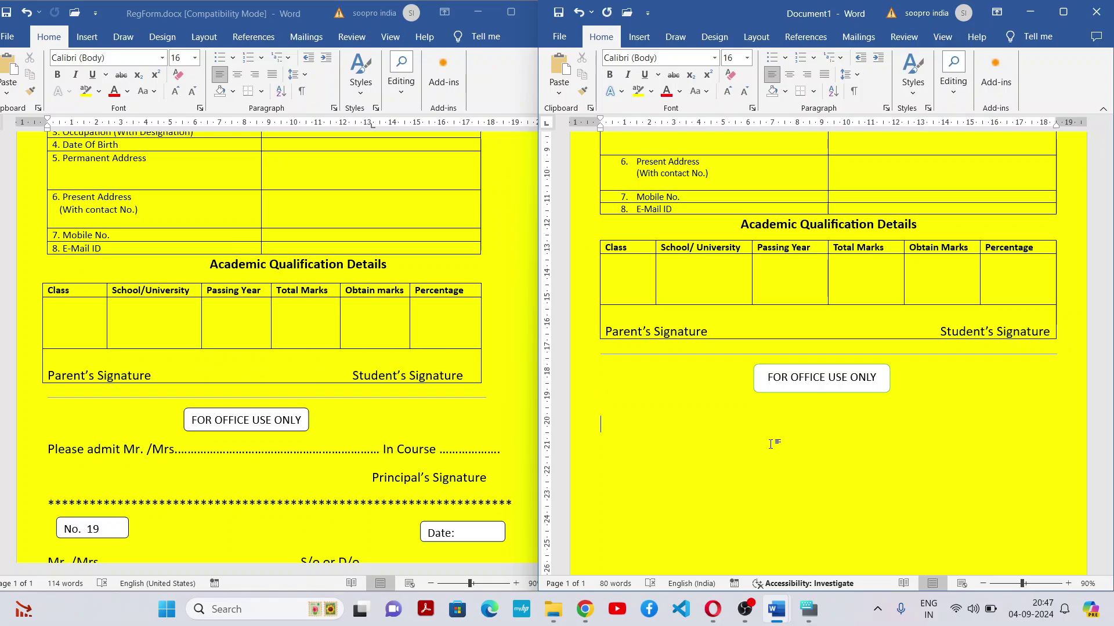
text(Pleaadmit Mr./Mrs.)
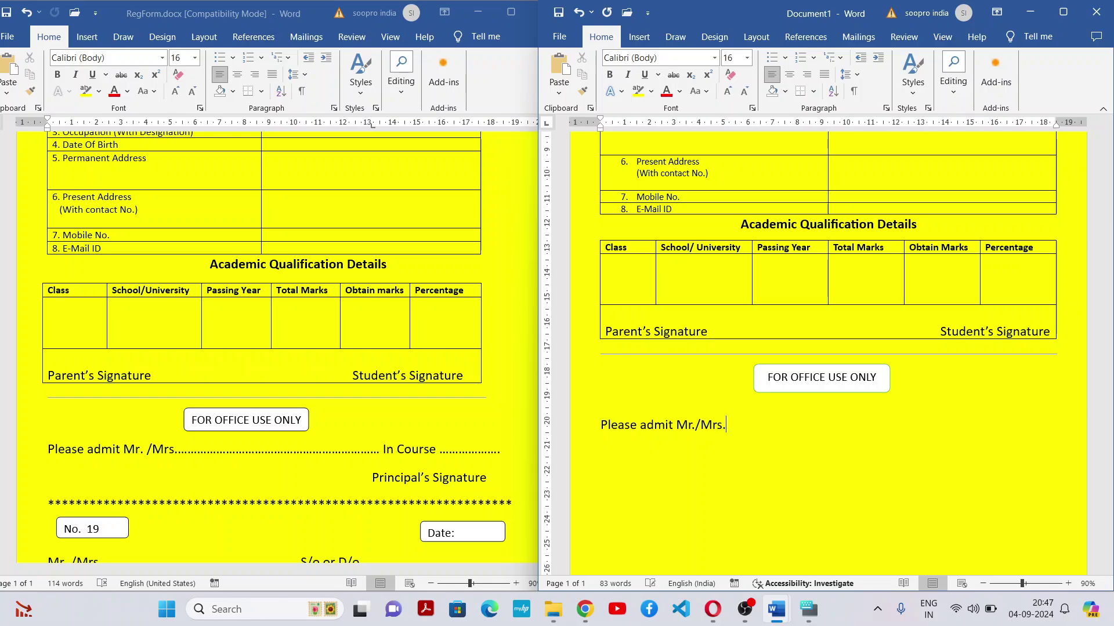
text(.........................................In Course........................................)
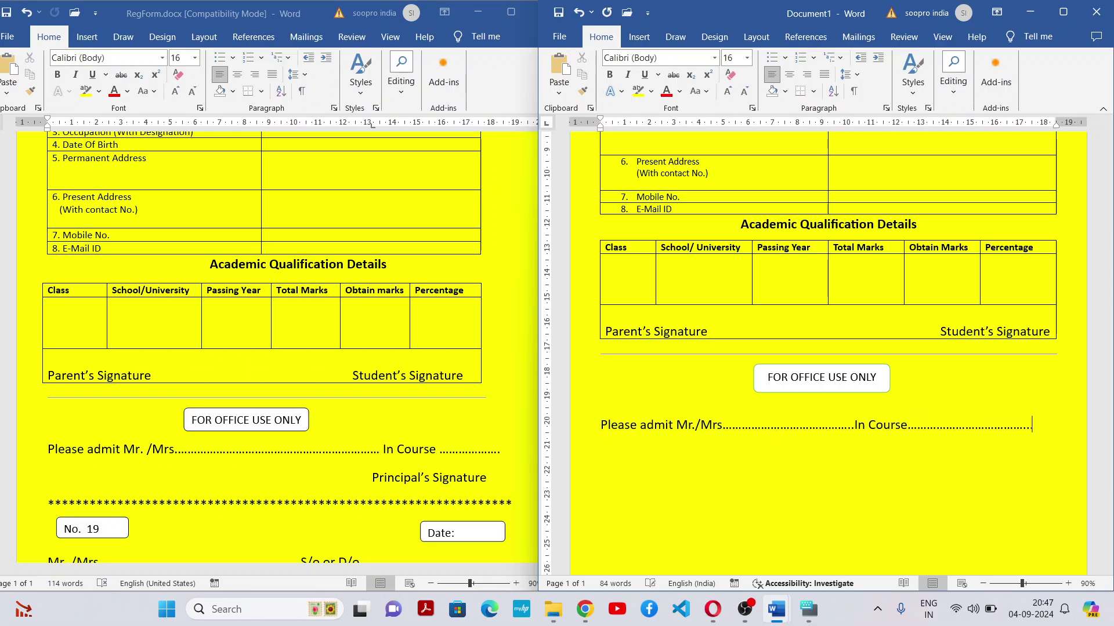
text(.........)
key(BackSpace)
key(BackSpace)
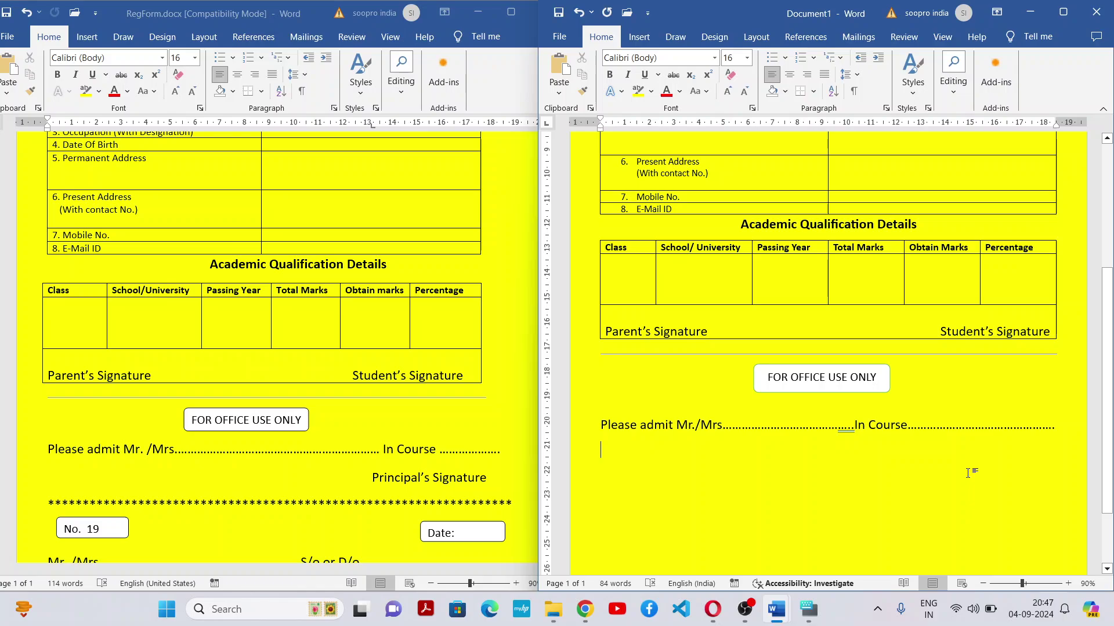
Add a right-aligned 'Principal's Signature' line, leaving the following line left-aligned
key(ctrl+r)
text(Pr)
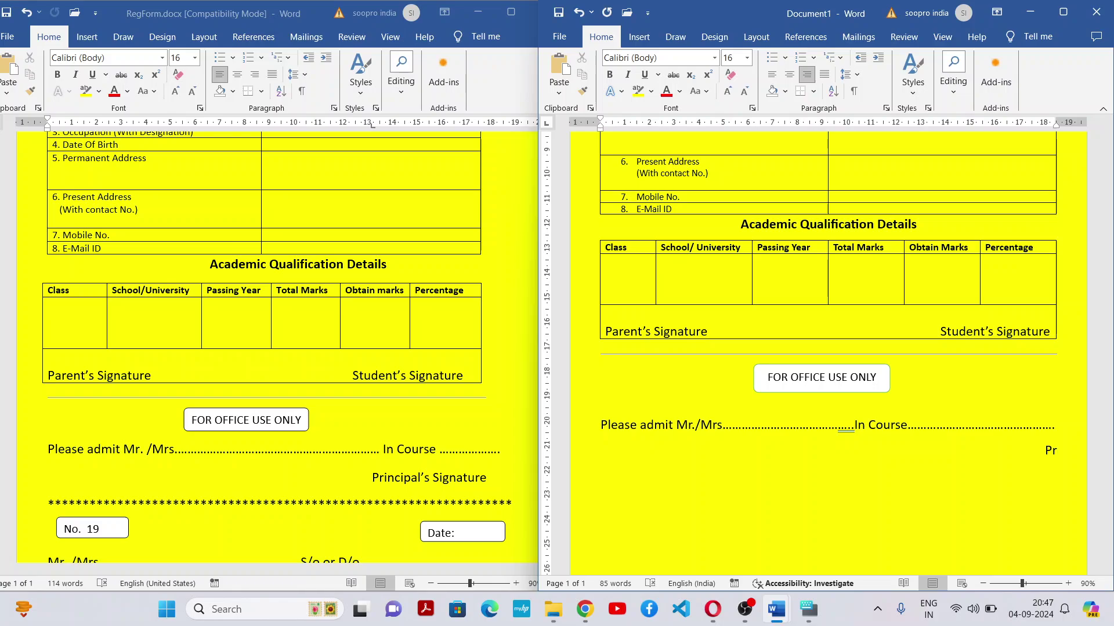
text(incipal's Signature)
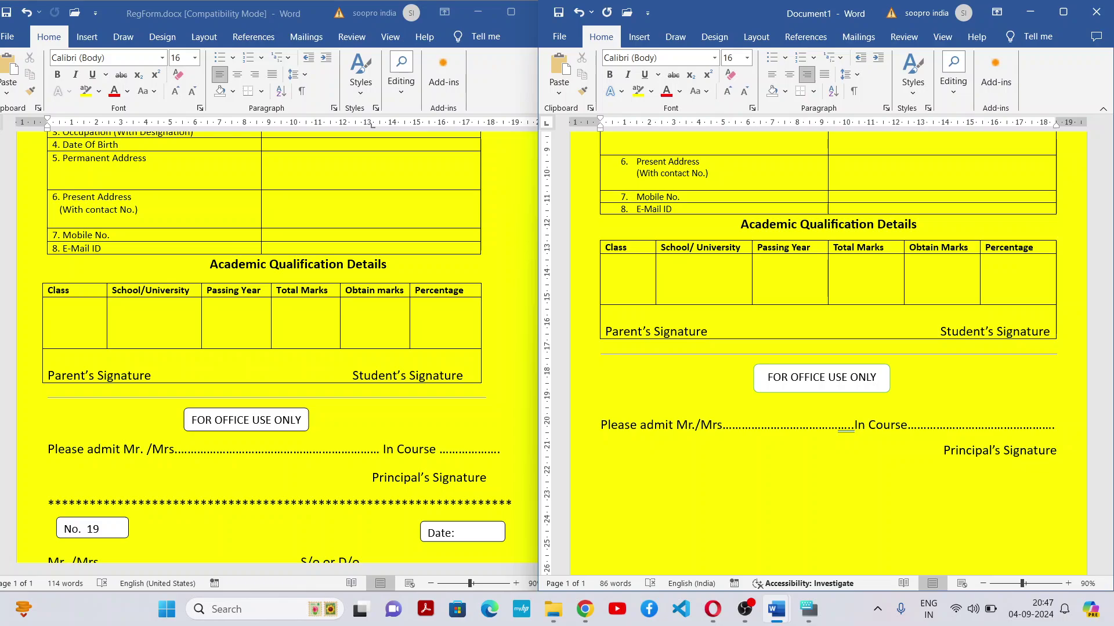
key(Return)
key(ctrl+l)
Type a full-width row of asterisks beneath Principal's Signature and hide the On-Screen Keyboard
text(*)
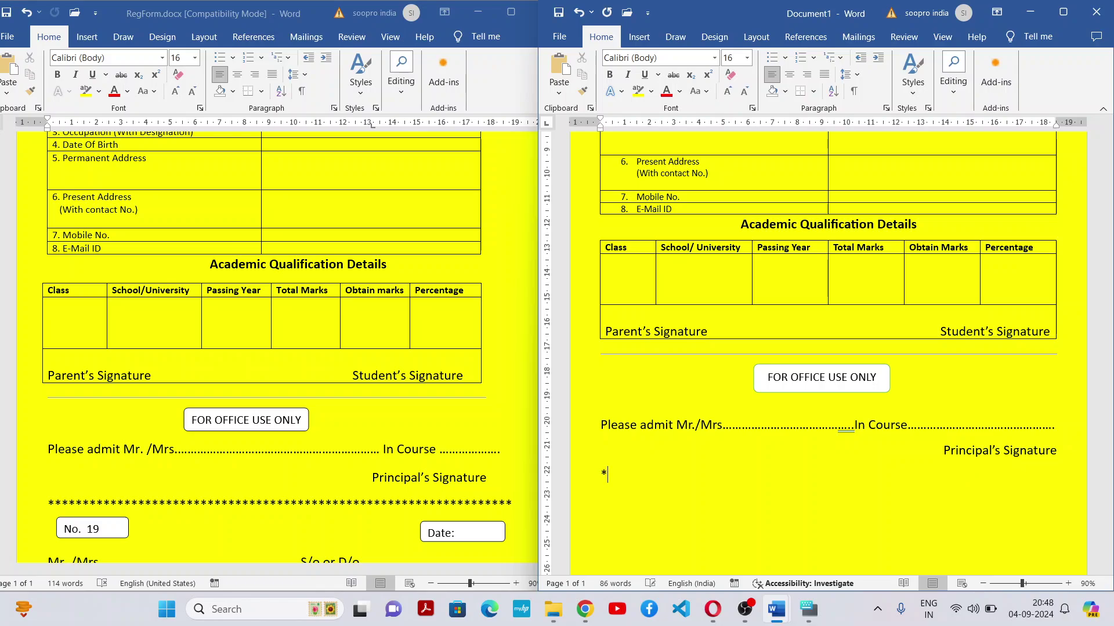
text(**************************************************************)
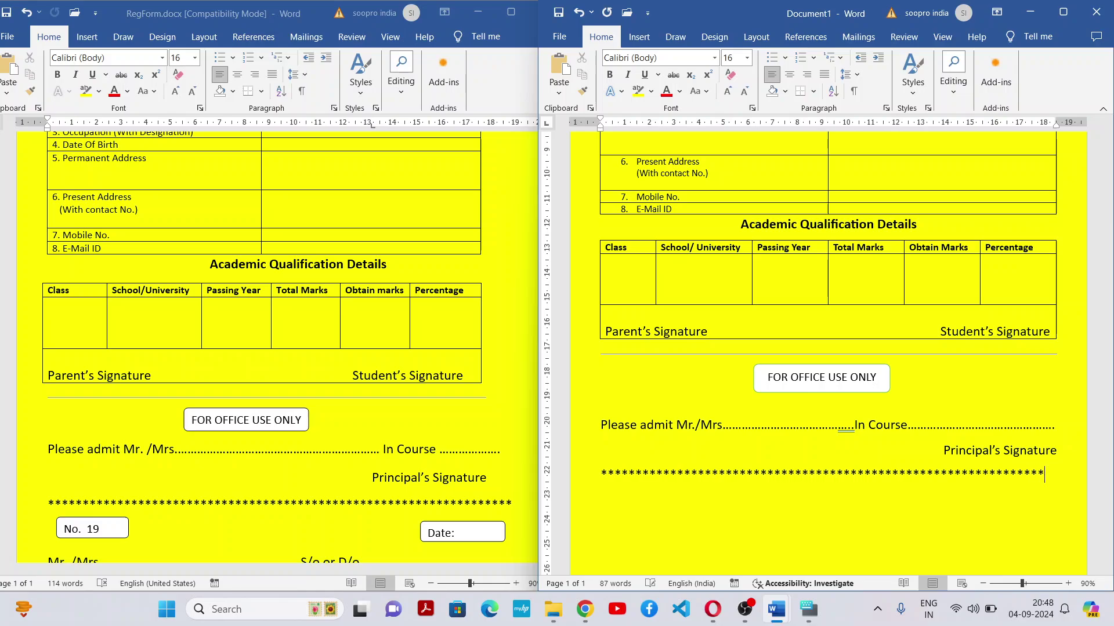
text(**)
key(BackSpace)
click(808, 609)
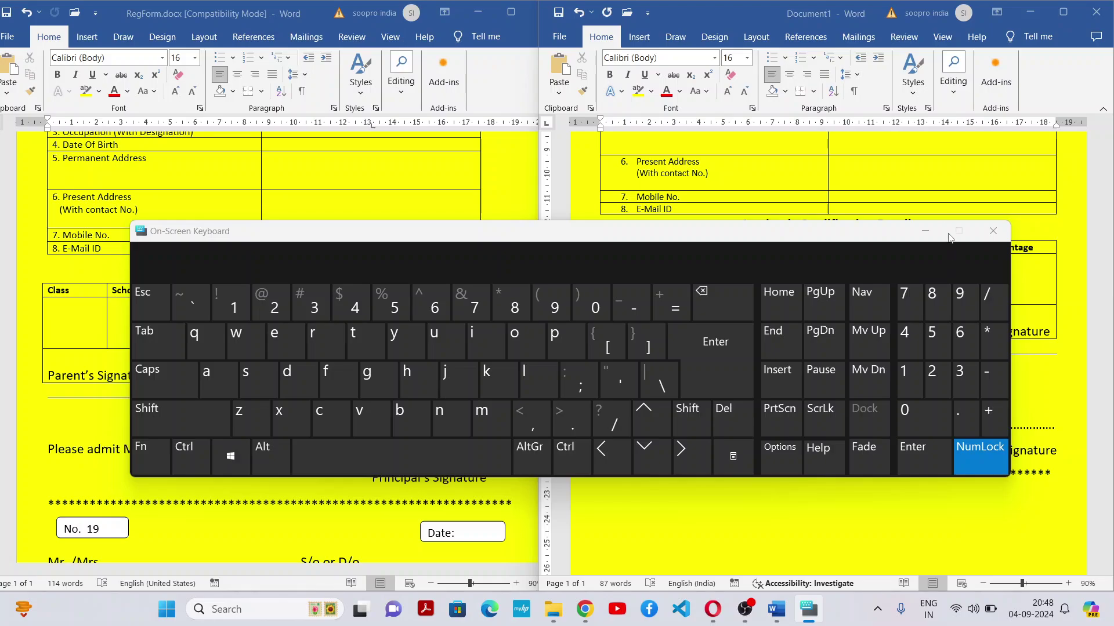
click(925, 232)
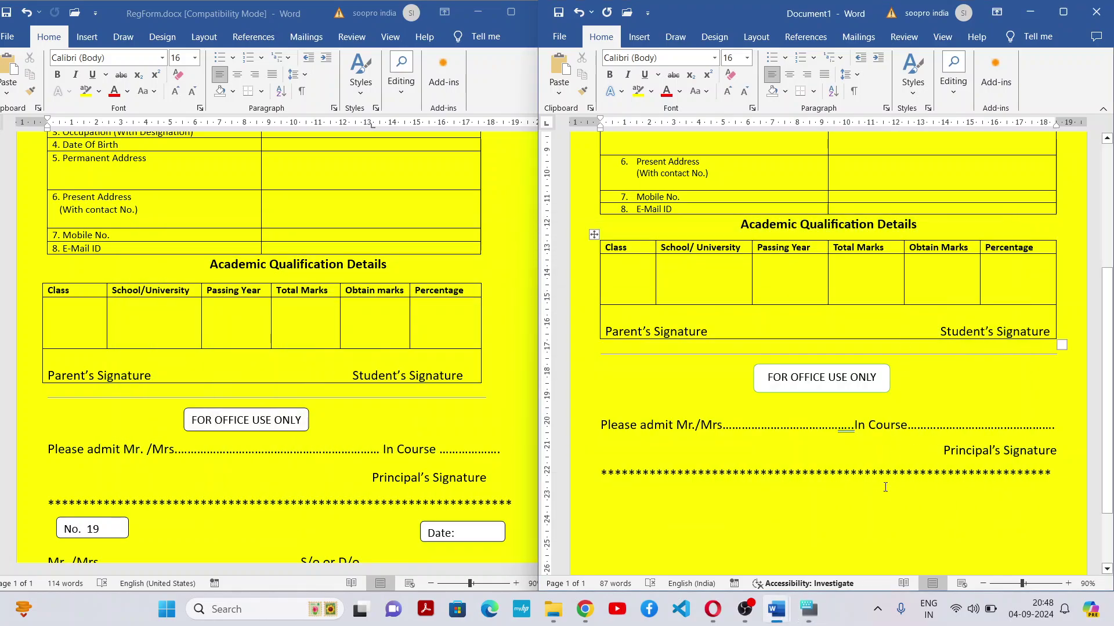
Check the asterisk row, then switch to the original RegForm document for comparison
triple_click(605, 496)
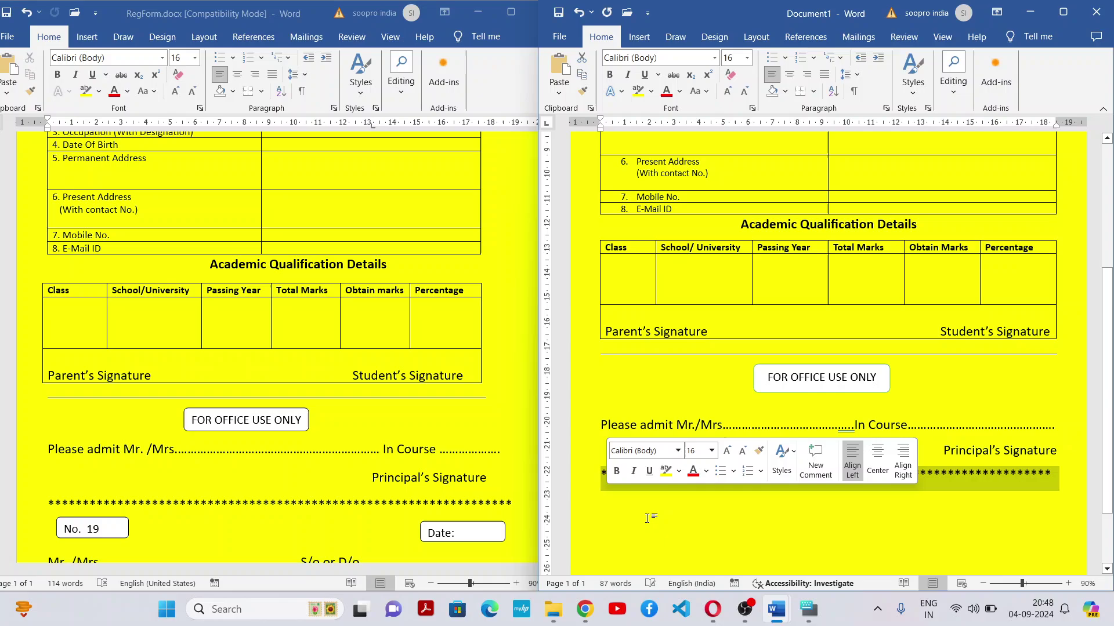
click(615, 509)
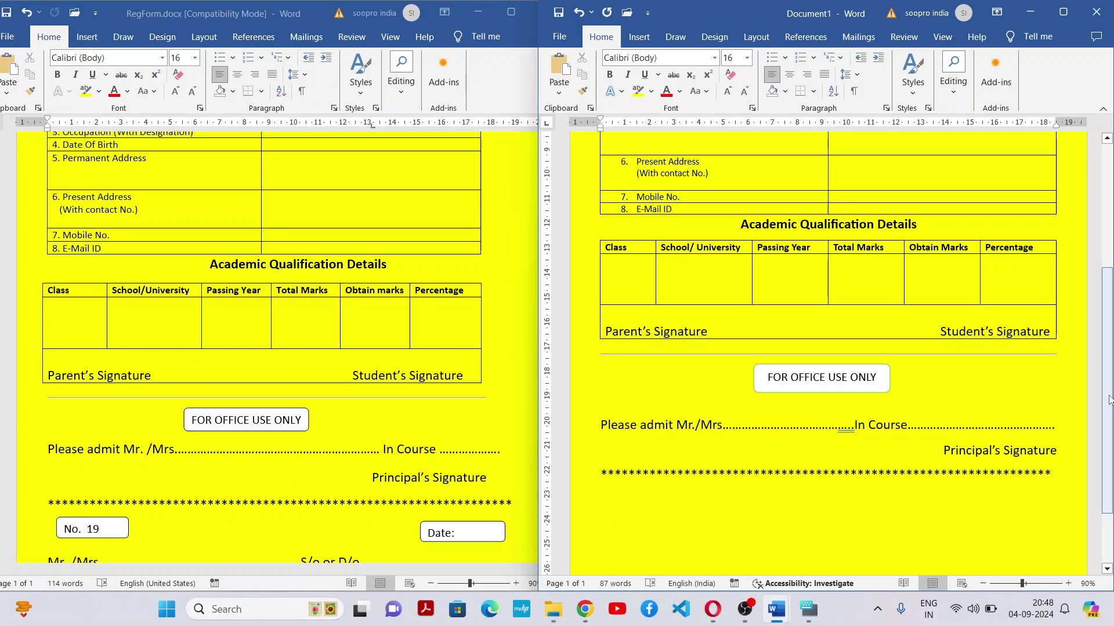
scroll(1090, 215, up, 6)
scroll(1067, 392, down, 5)
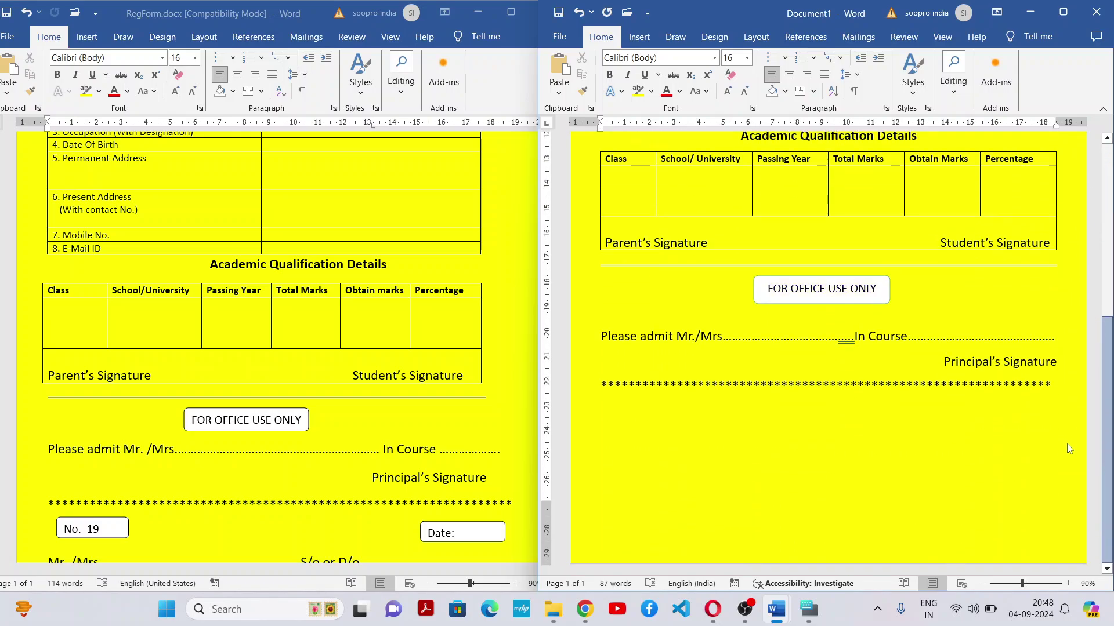
click(413, 441)
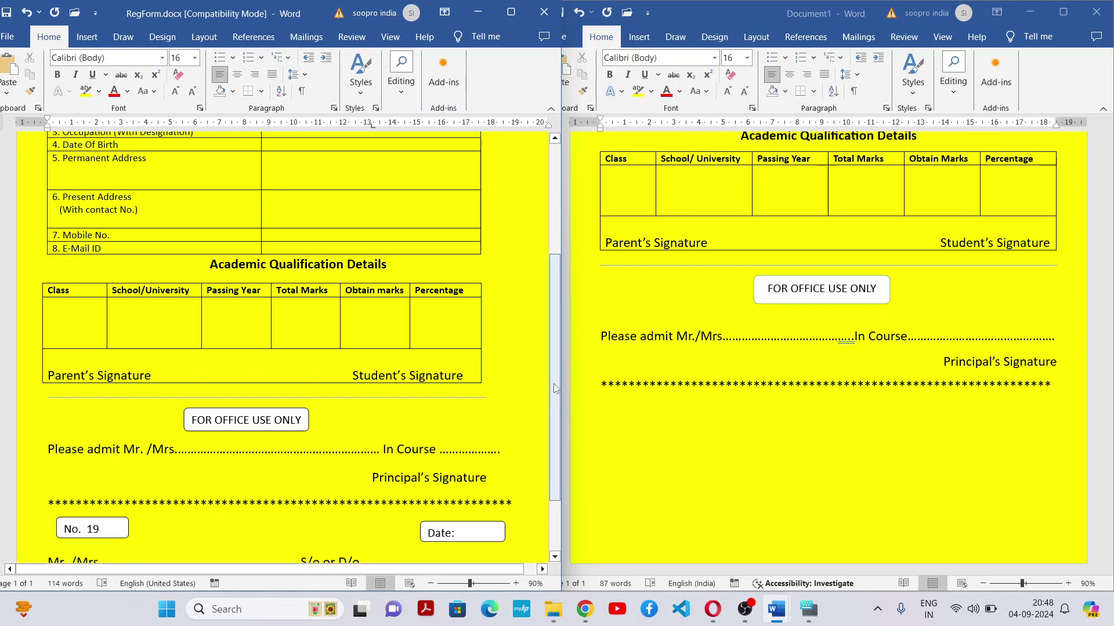
drag(553, 384, 542, 438)
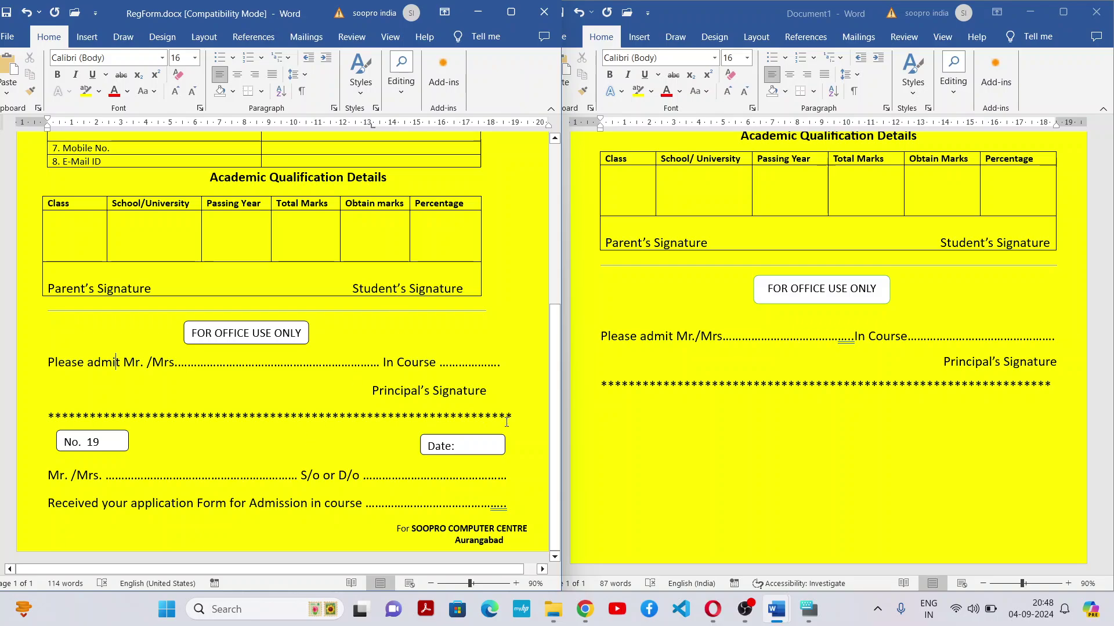
drag(558, 385, 563, 333)
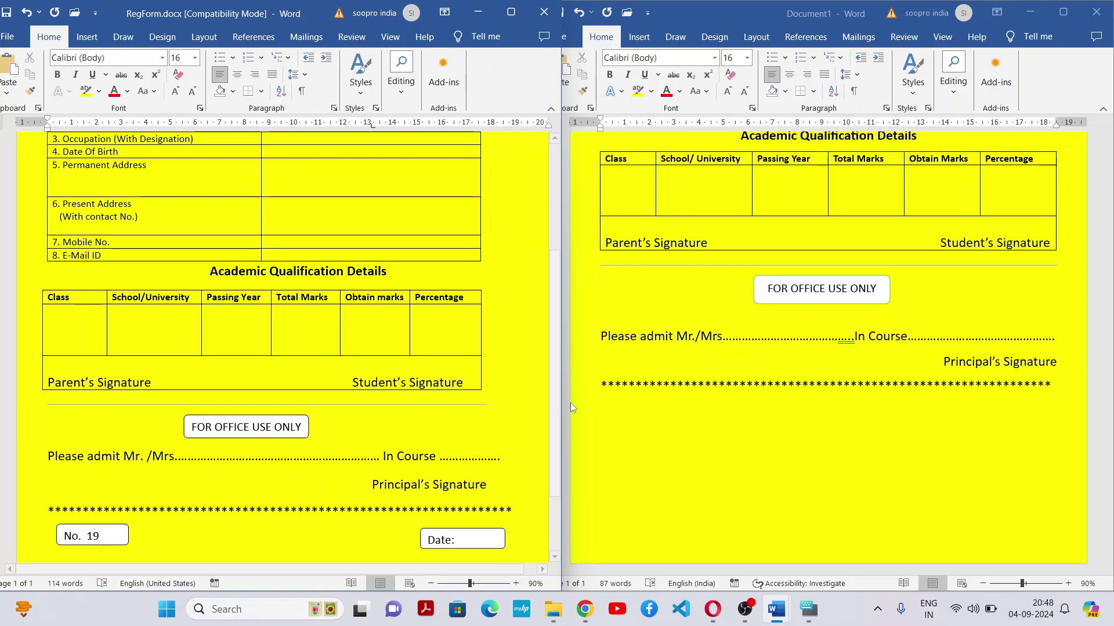
drag(558, 400, 539, 477)
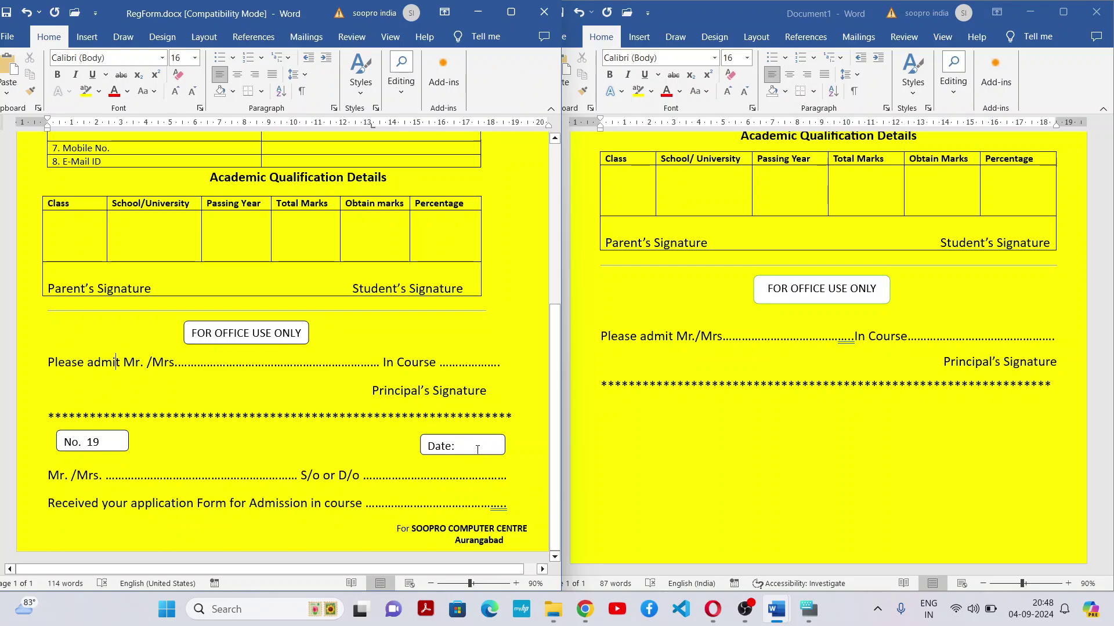
click(707, 437)
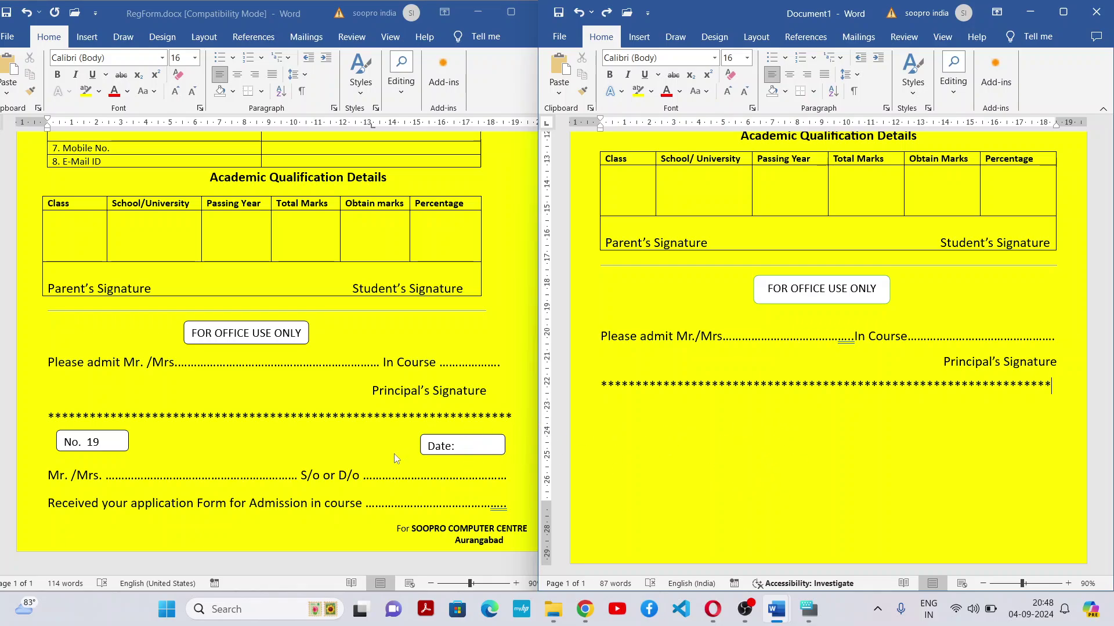
click(453, 461)
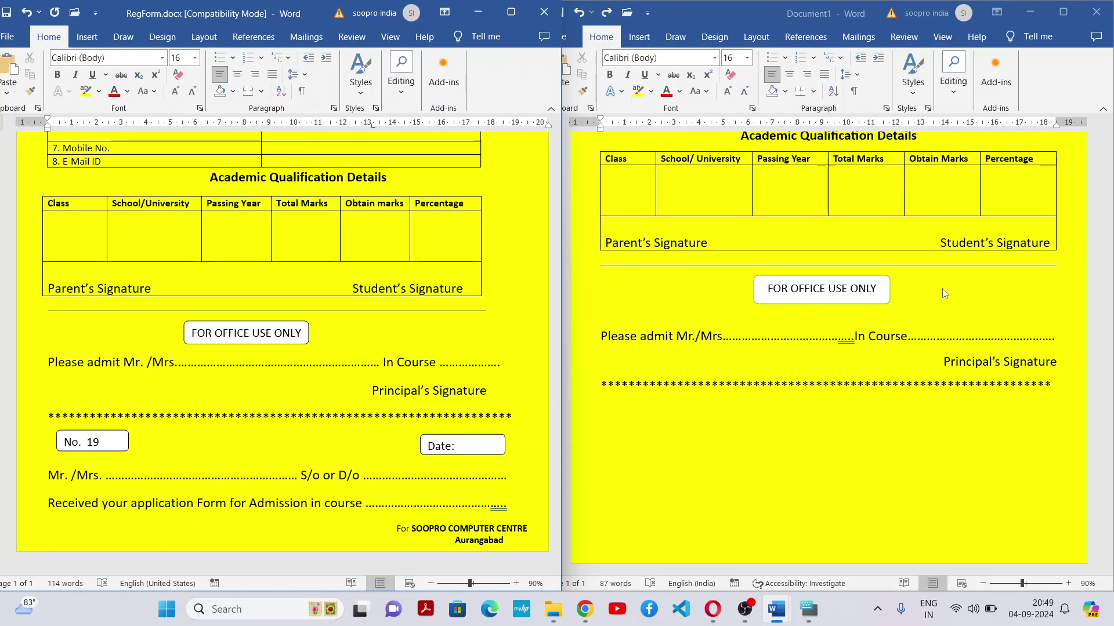
click(631, 423)
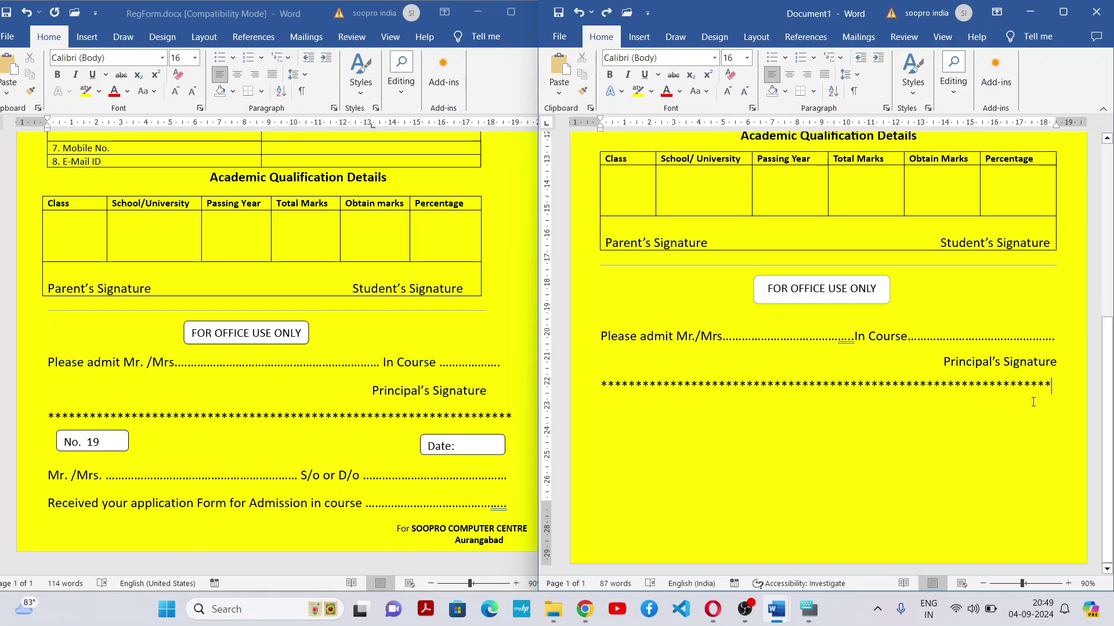
Paste the copied No. box below the asterisk row
drag(1107, 408, 1107, 229)
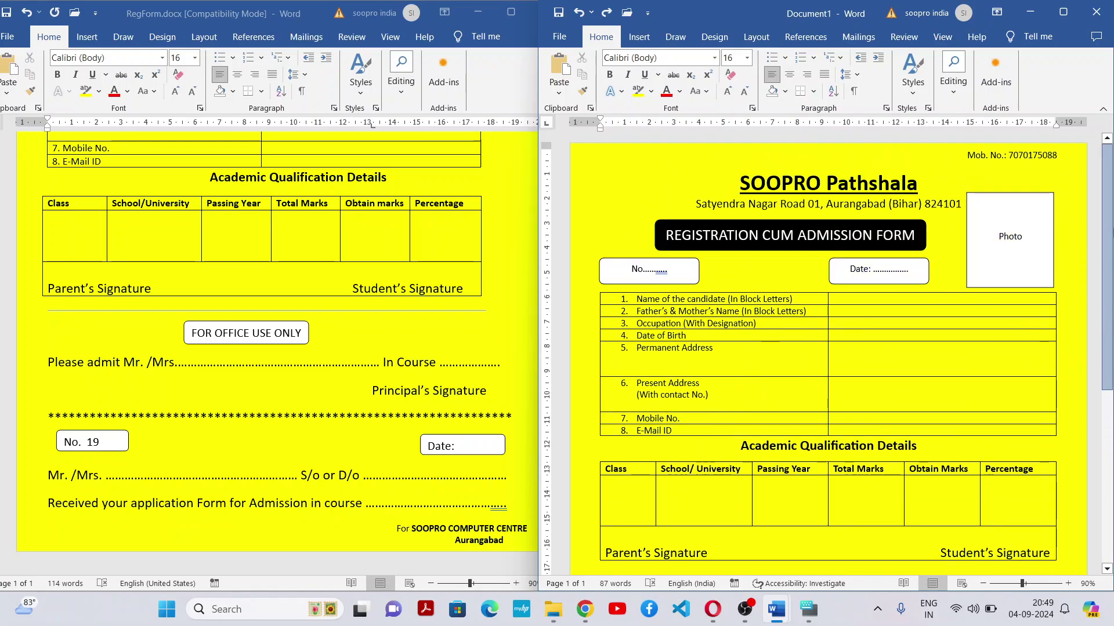
click(690, 267)
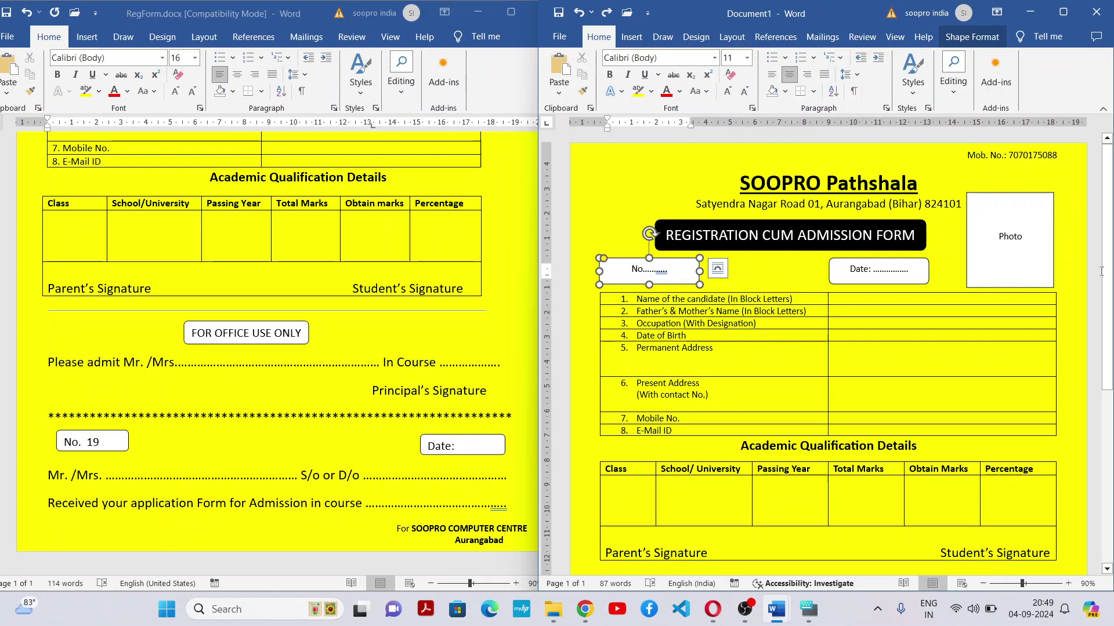
scroll(631, 438, down, 5)
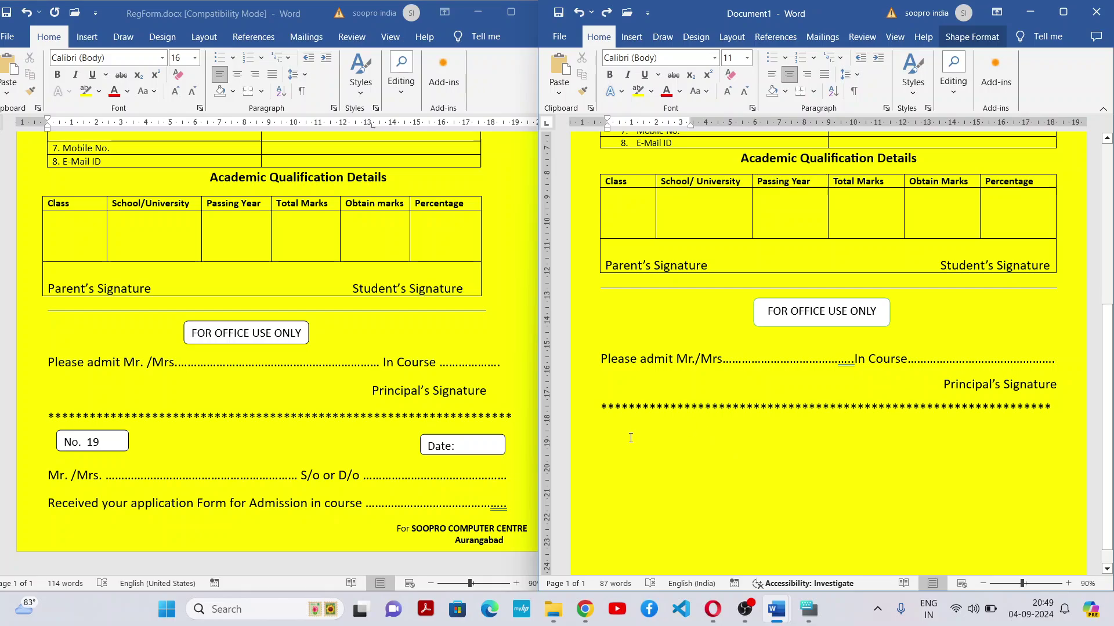
click(630, 438)
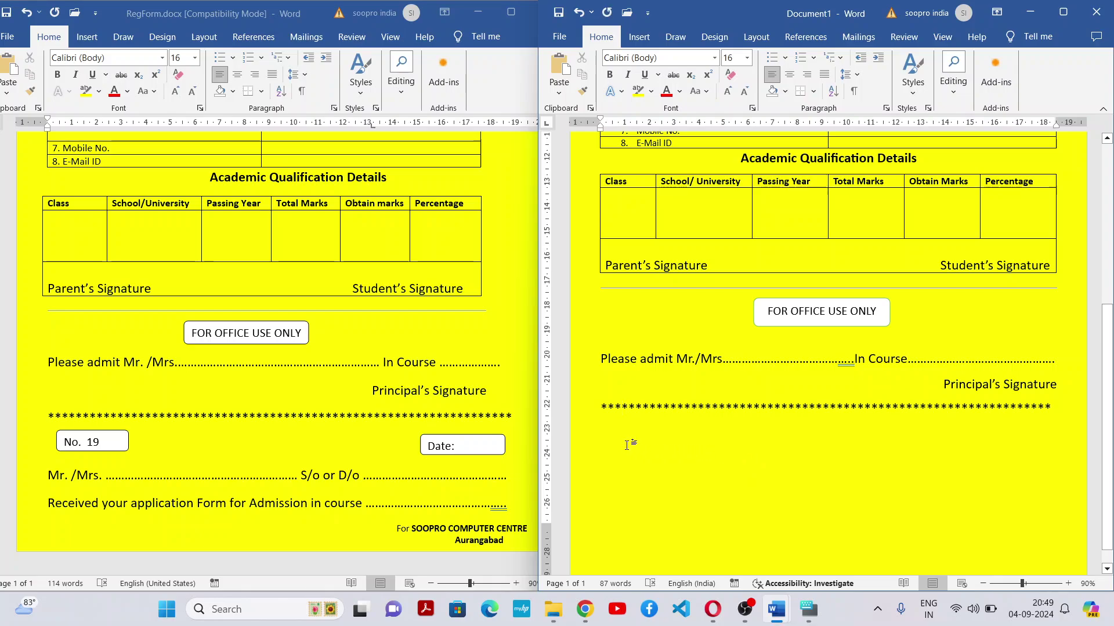
key(ctrl+v)
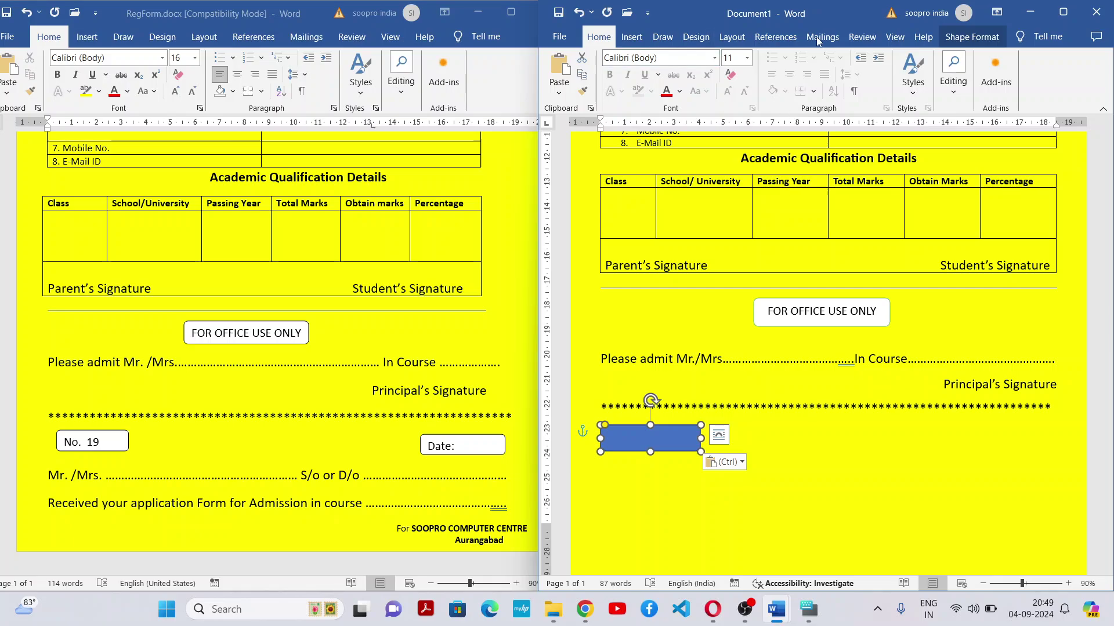
Make the box white with an outline and place a copy at the row's right end
click(960, 38)
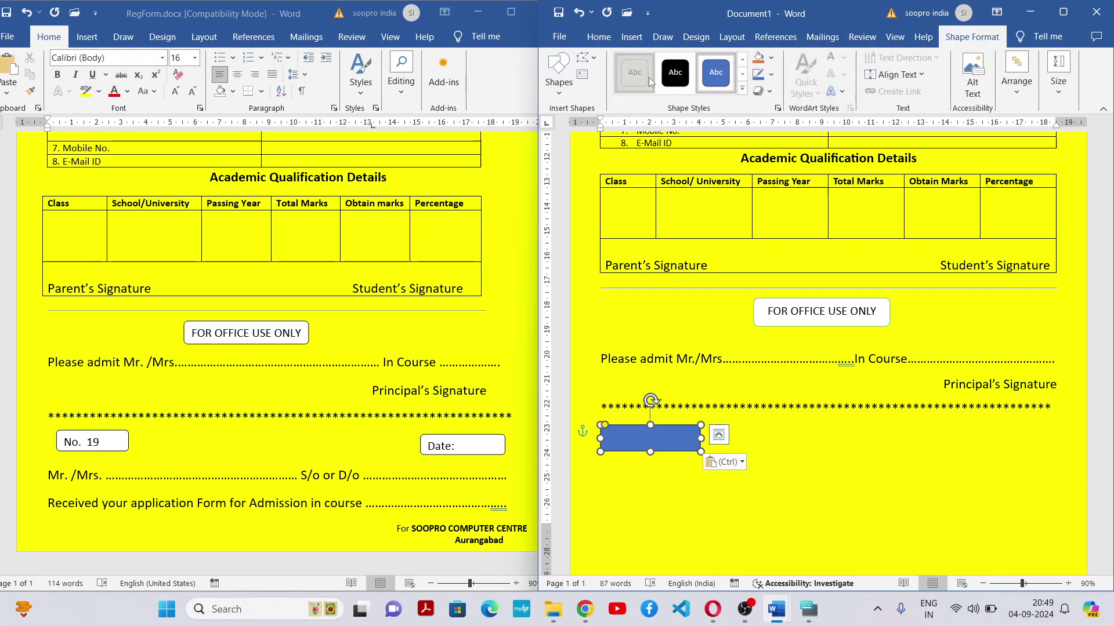
click(647, 76)
key(ctrl+v)
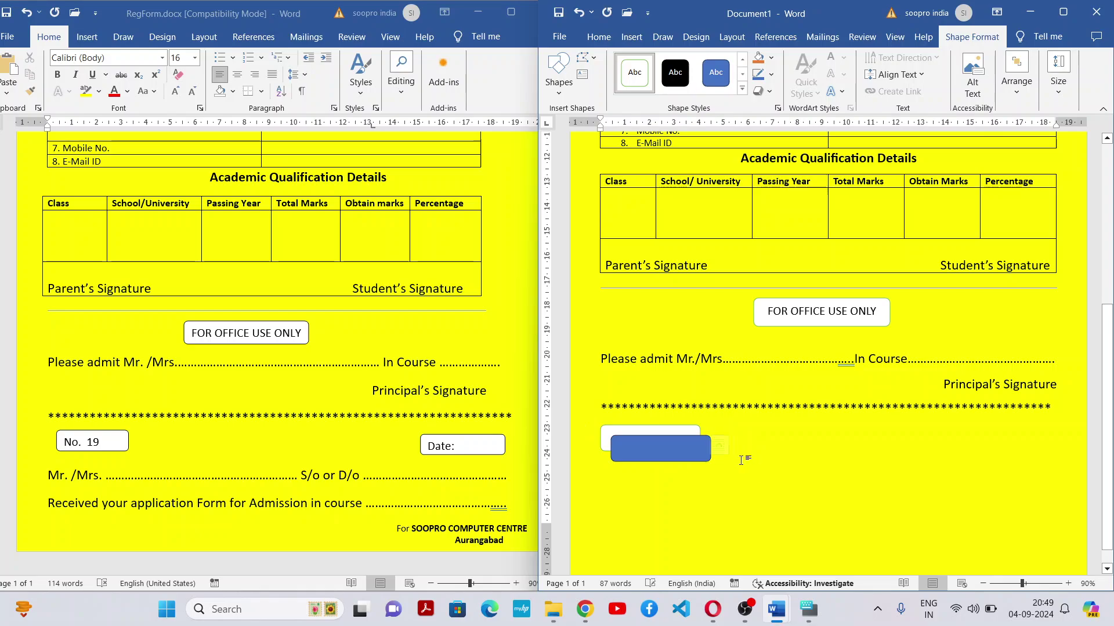
drag(707, 448, 1026, 431)
Make the right-hand box white with an outline and type 'Date:' inside it
click(635, 72)
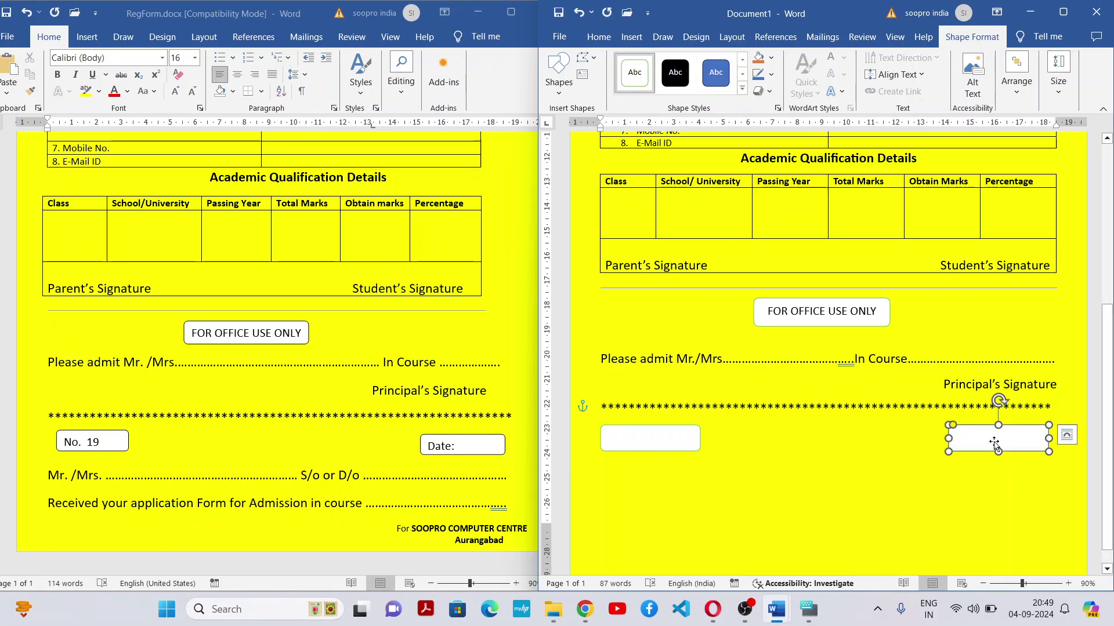
right_click(994, 443)
click(906, 233)
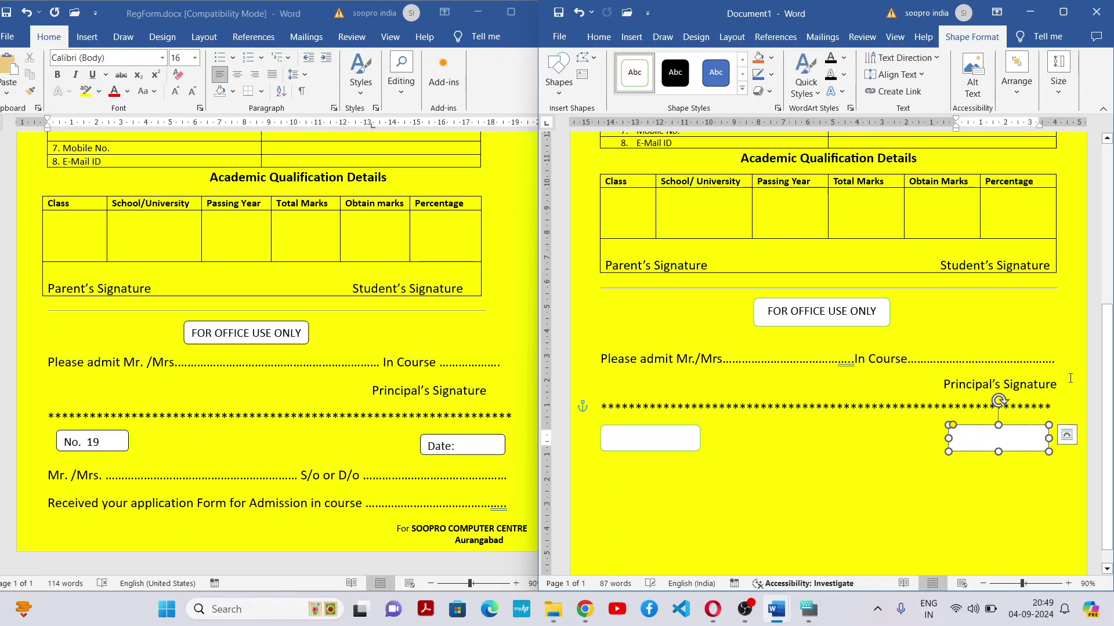
text(Date)
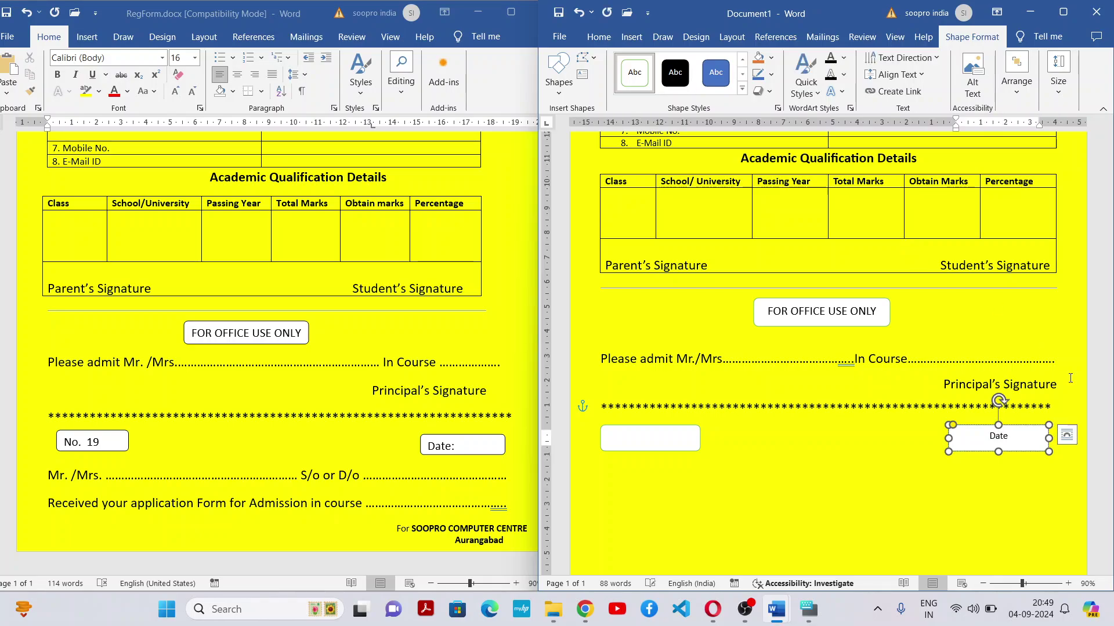
text(:)
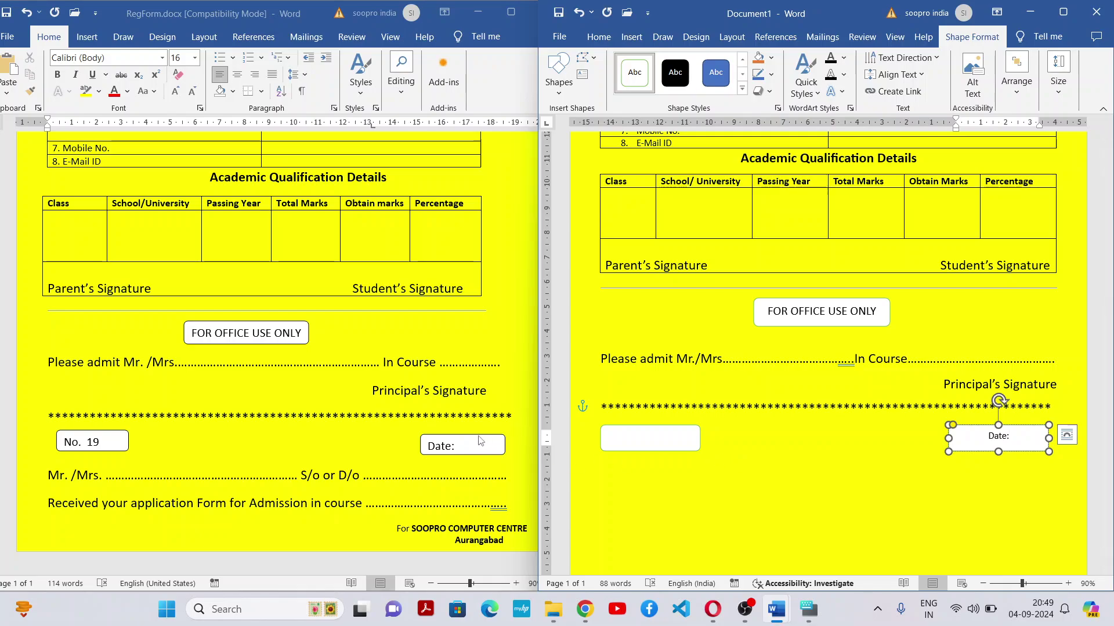
click(457, 446)
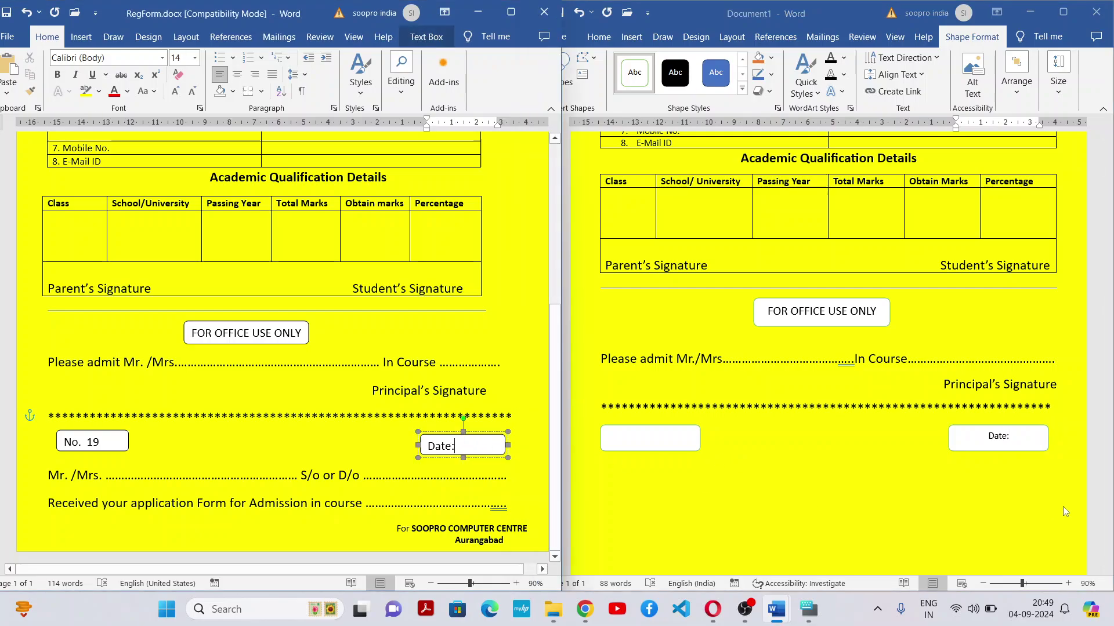
click(1012, 436)
drag(1012, 436, 939, 428)
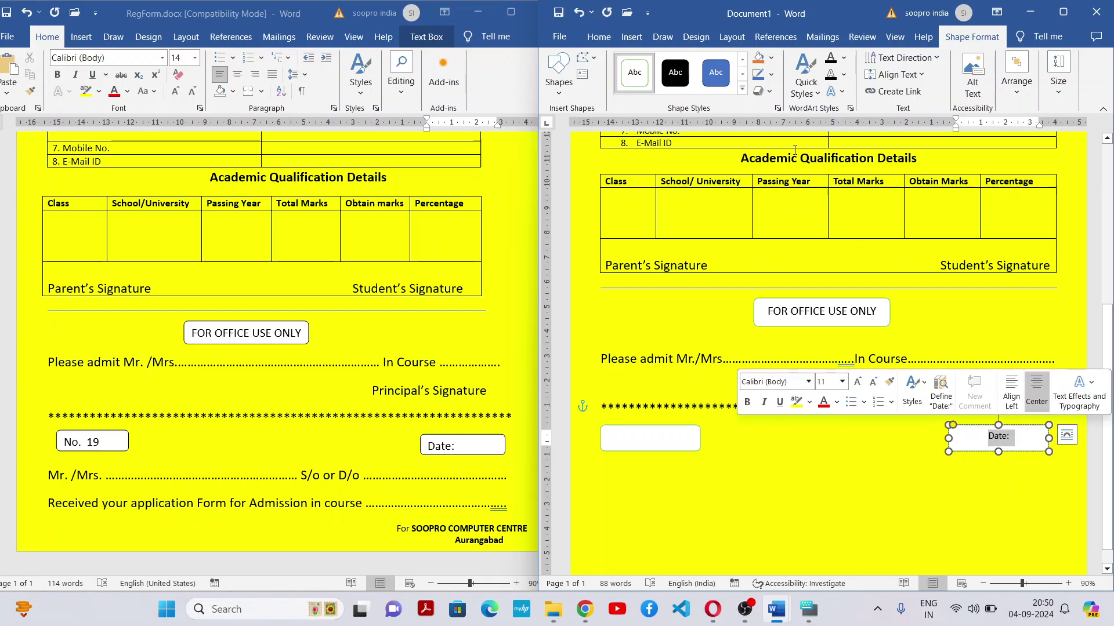
Enlarge 'Date:' to 14 pt and left-align it
click(599, 37)
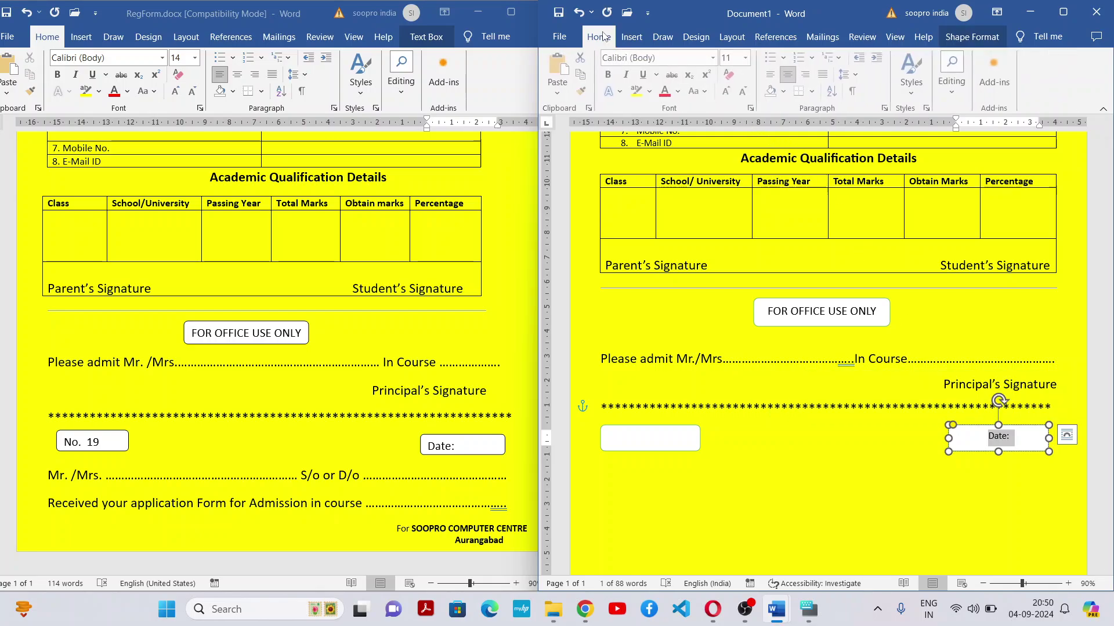
click(729, 91)
click(729, 91)
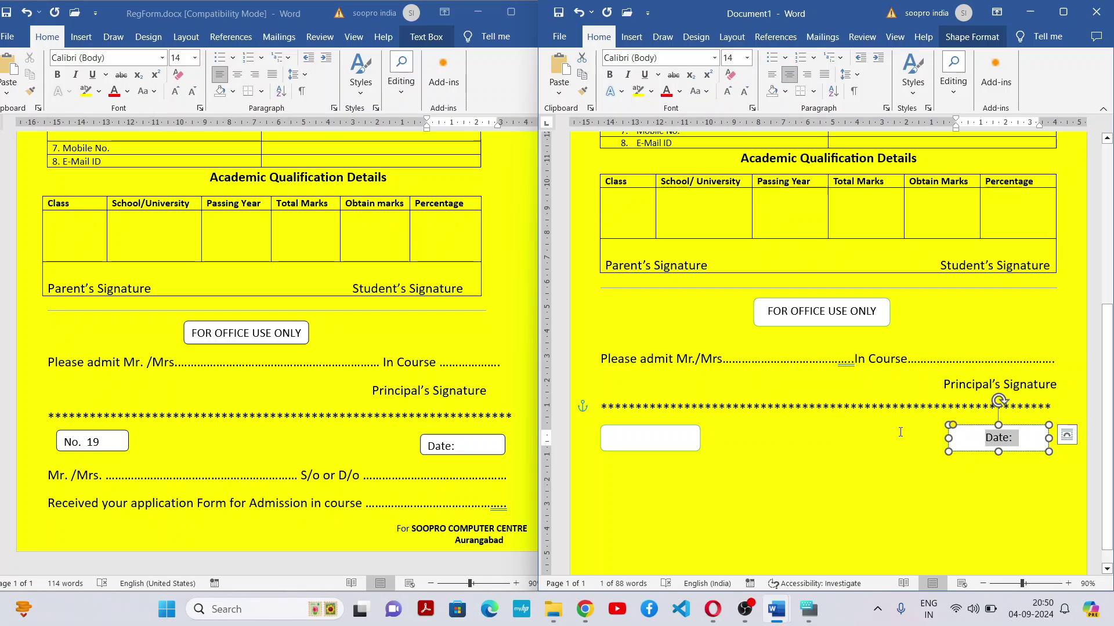
click(987, 444)
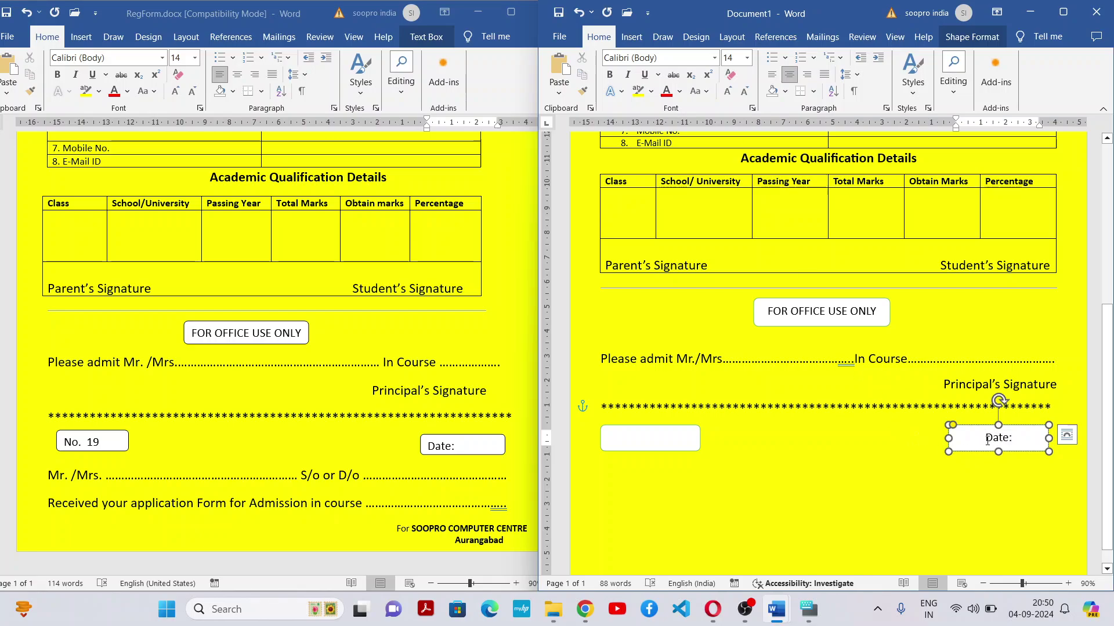
key(ctrl+l)
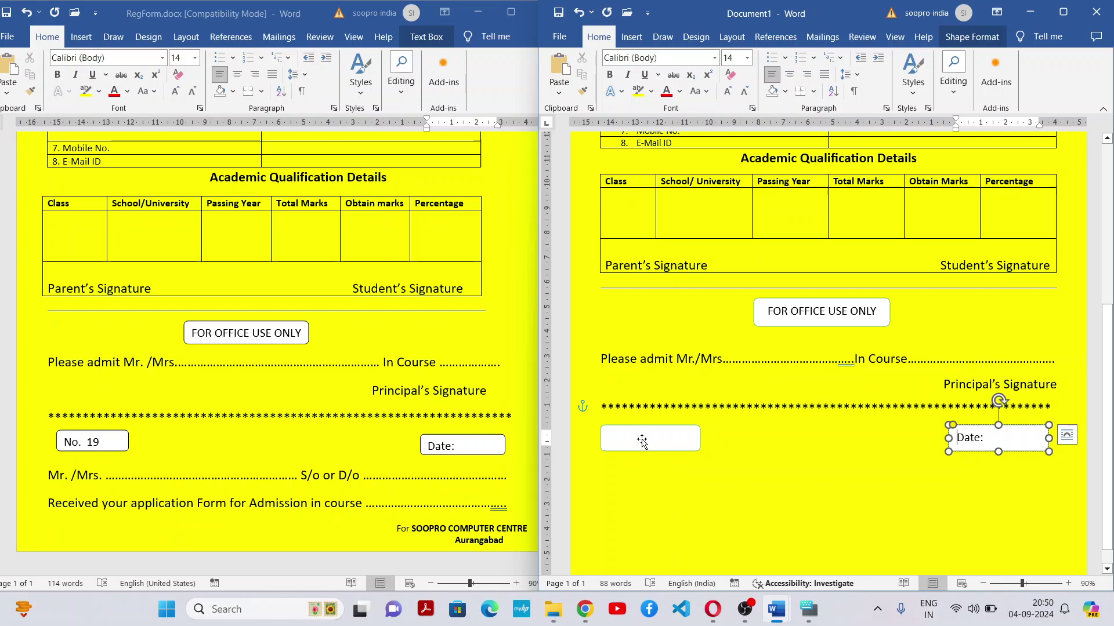
click(642, 432)
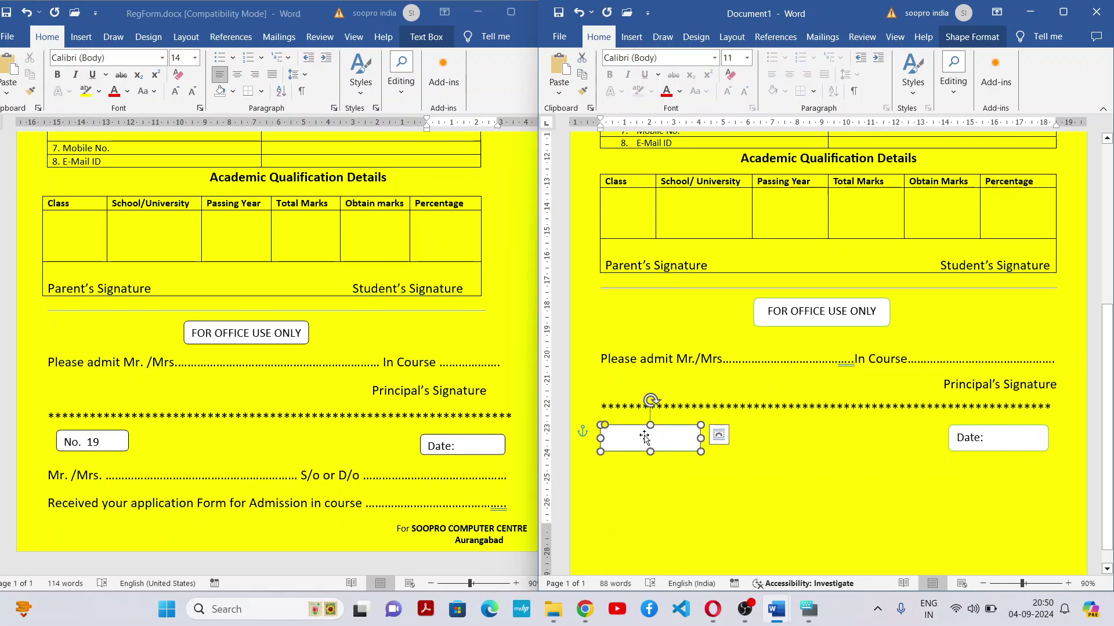
right_click(646, 444)
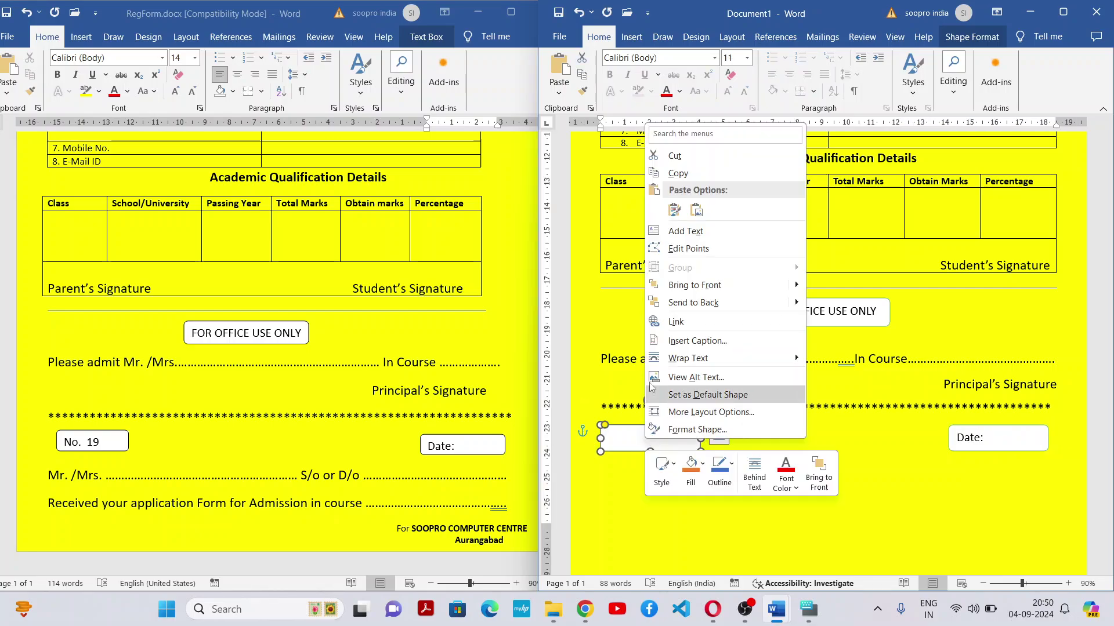
Type 'No.' in the left box at 14 pt, left-aligned to match the Date: box
click(686, 231)
text(No)
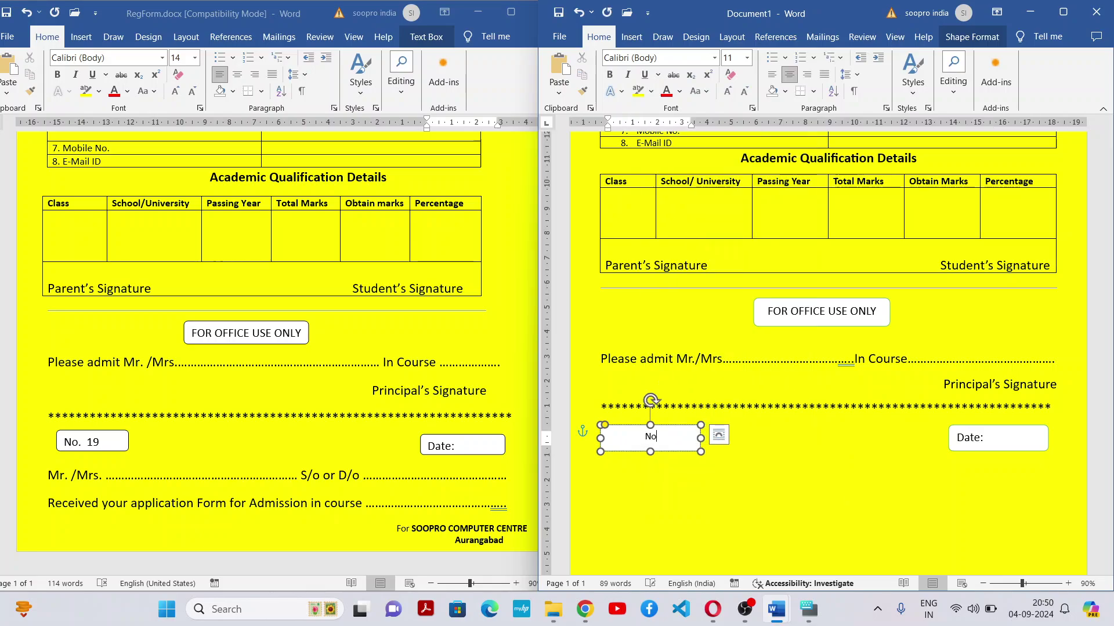
key(shift+Home)
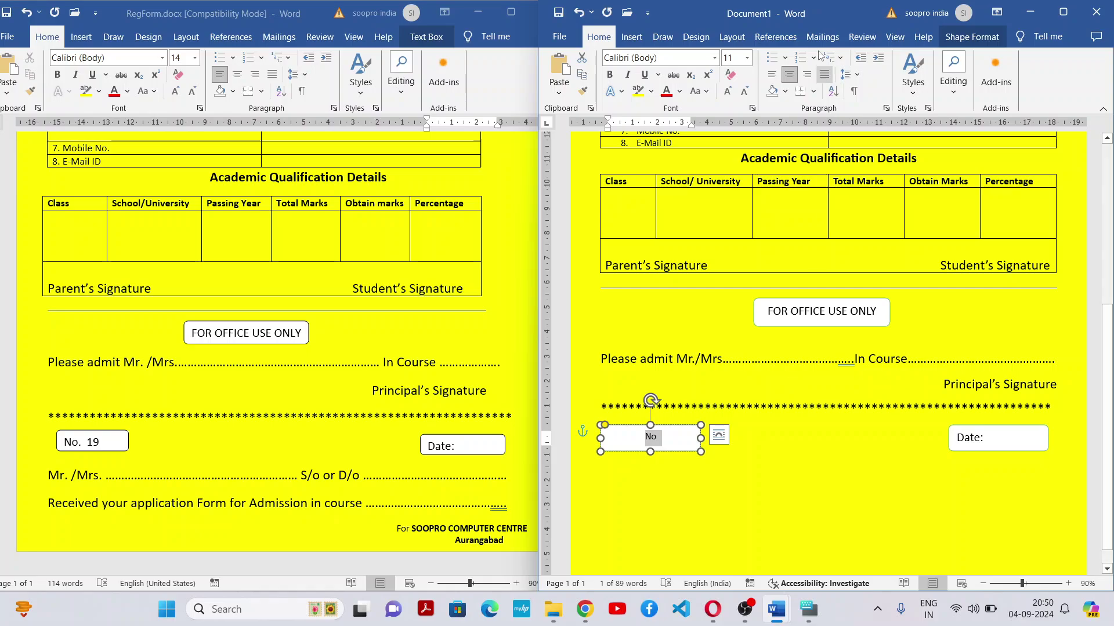
click(732, 95)
click(732, 95)
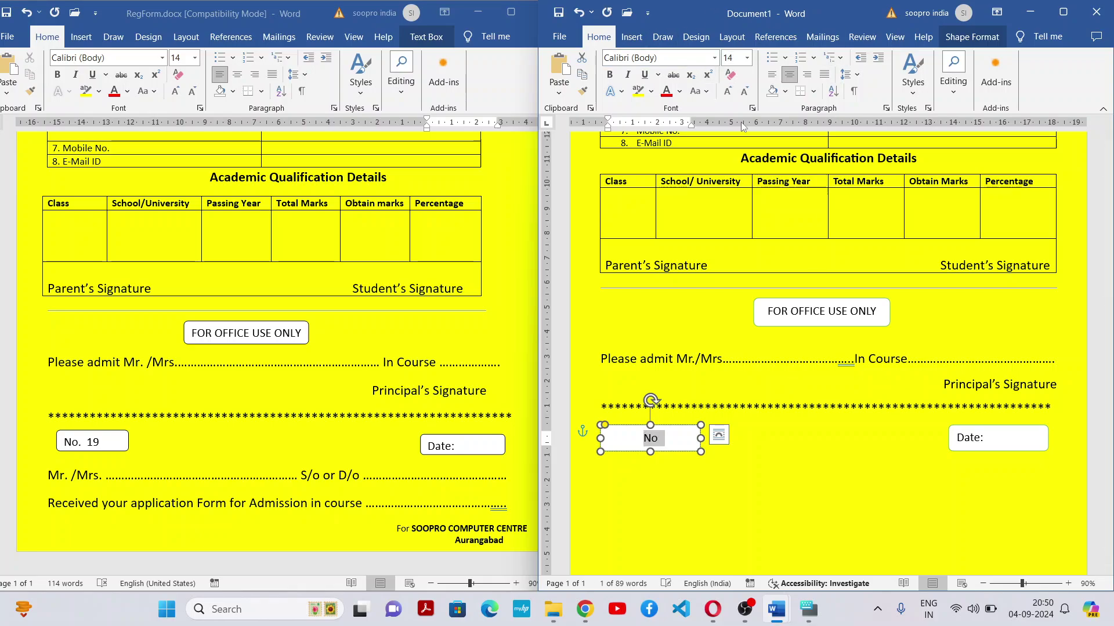
click(982, 440)
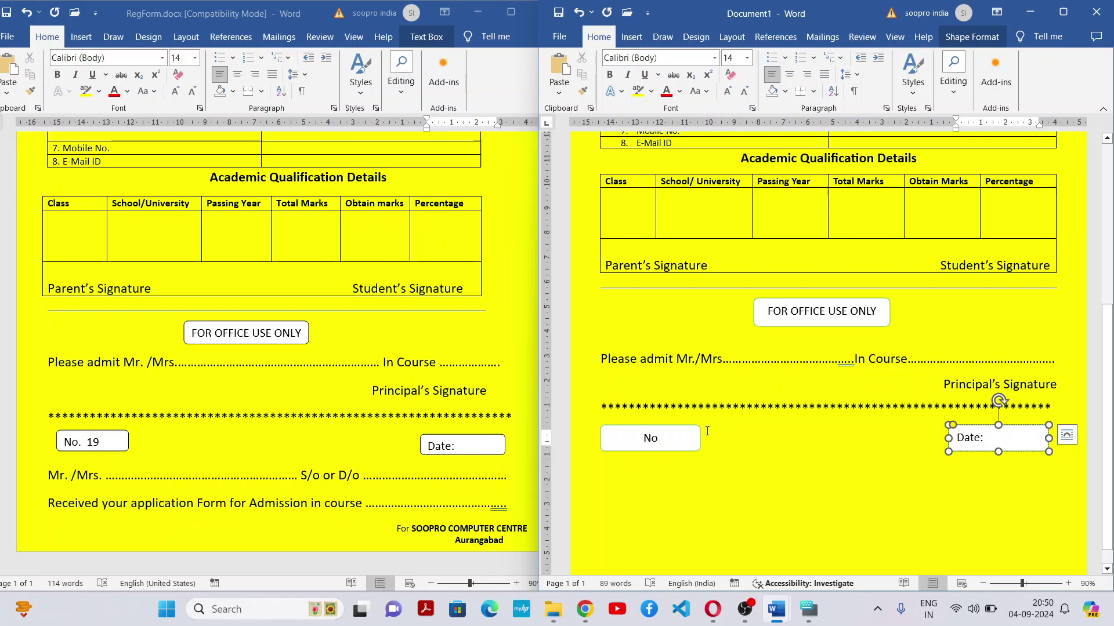
click(638, 440)
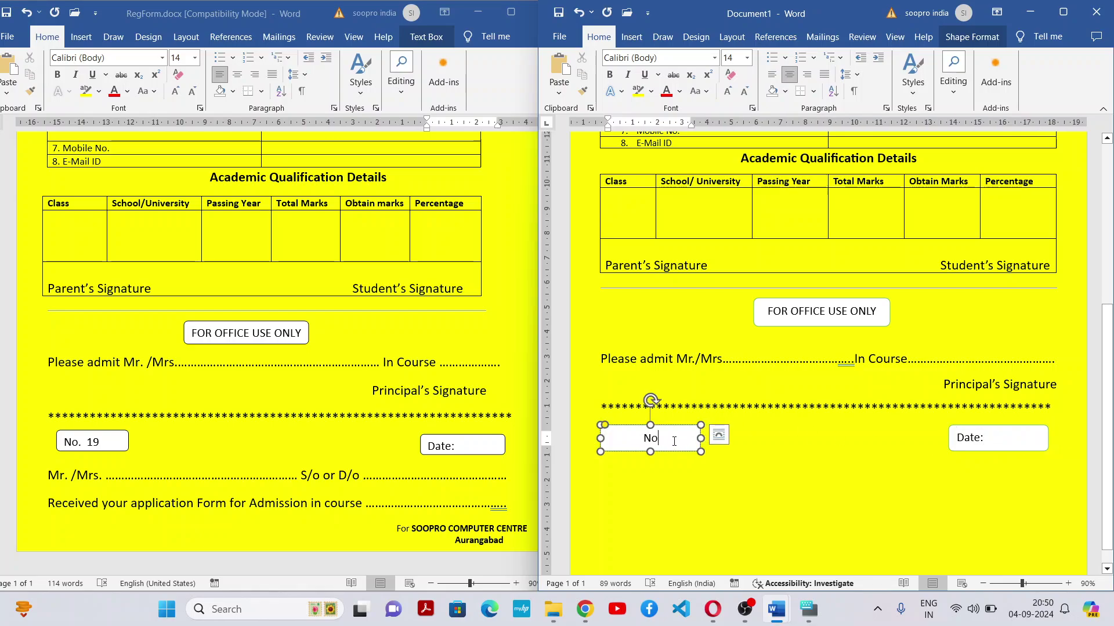
text(.)
key(ctrl+l)
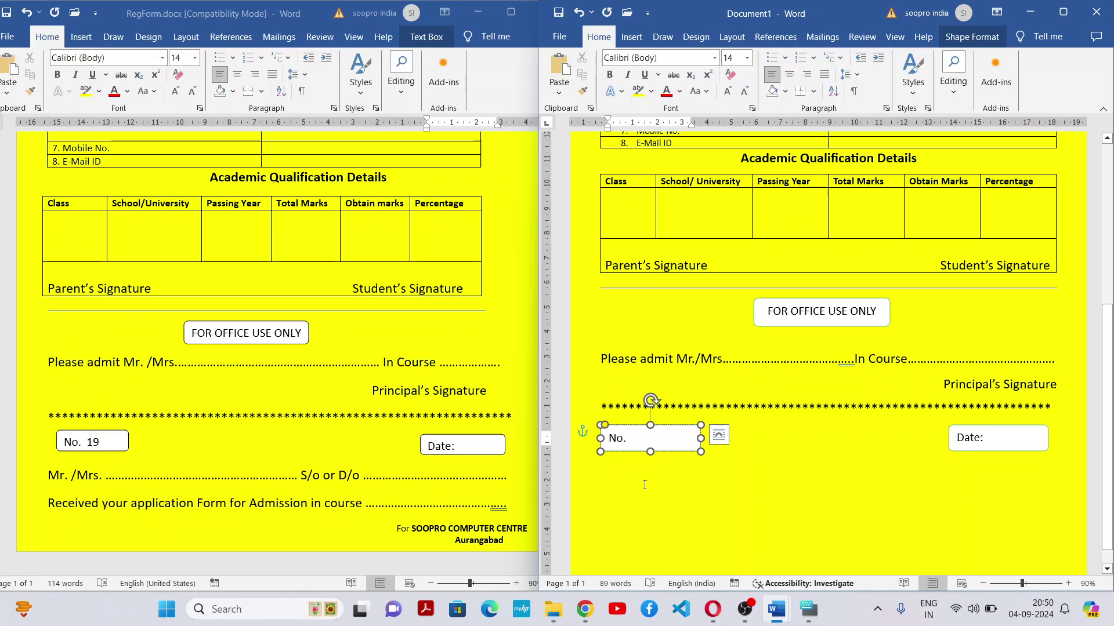
click(458, 446)
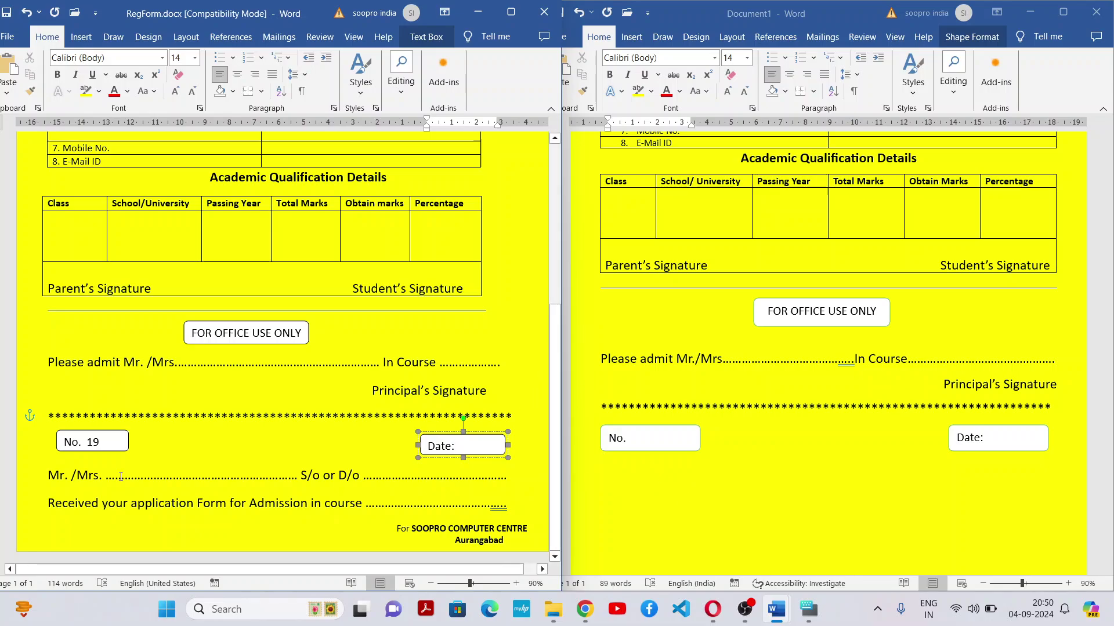
Add a dotted 'Mr./ Mrs……S/O or D/O……' line below the boxes
click(614, 475)
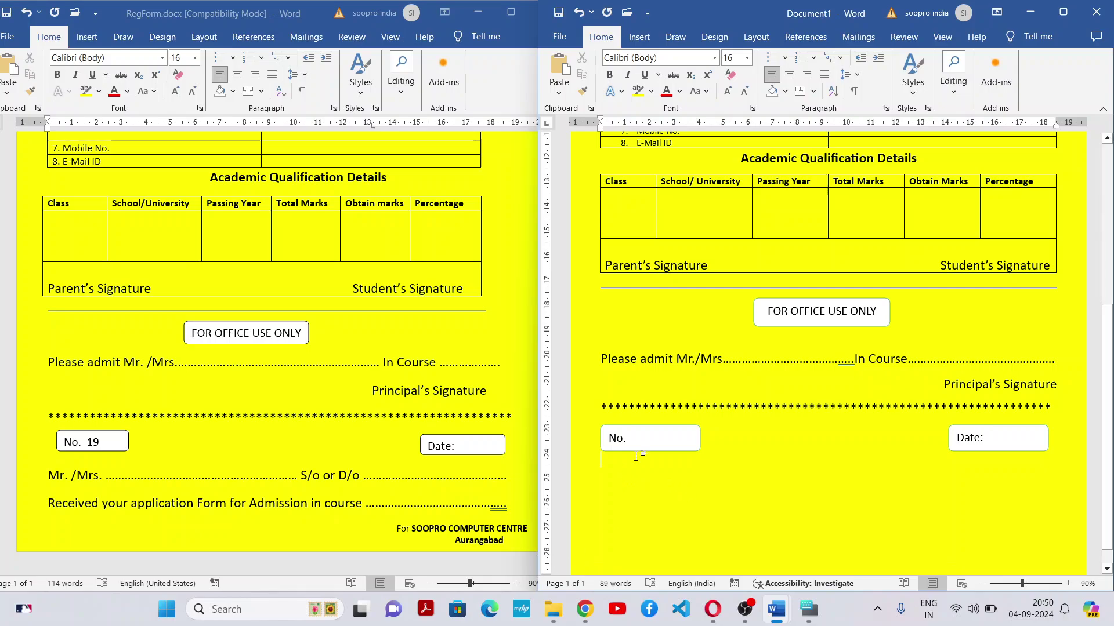
key(Return)
text(M)
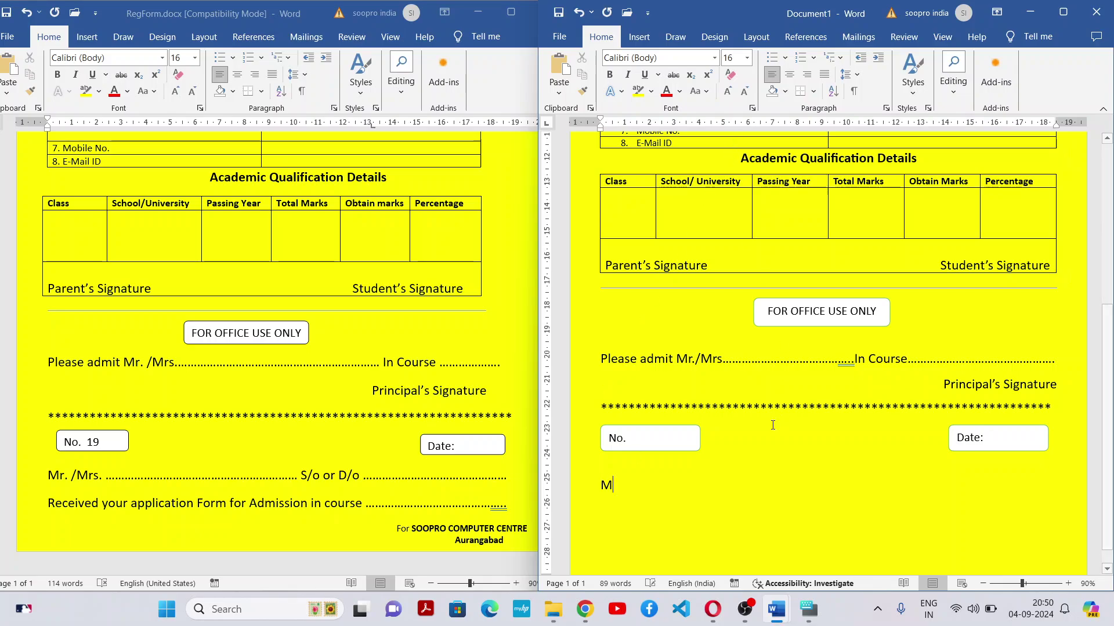
text(r./)
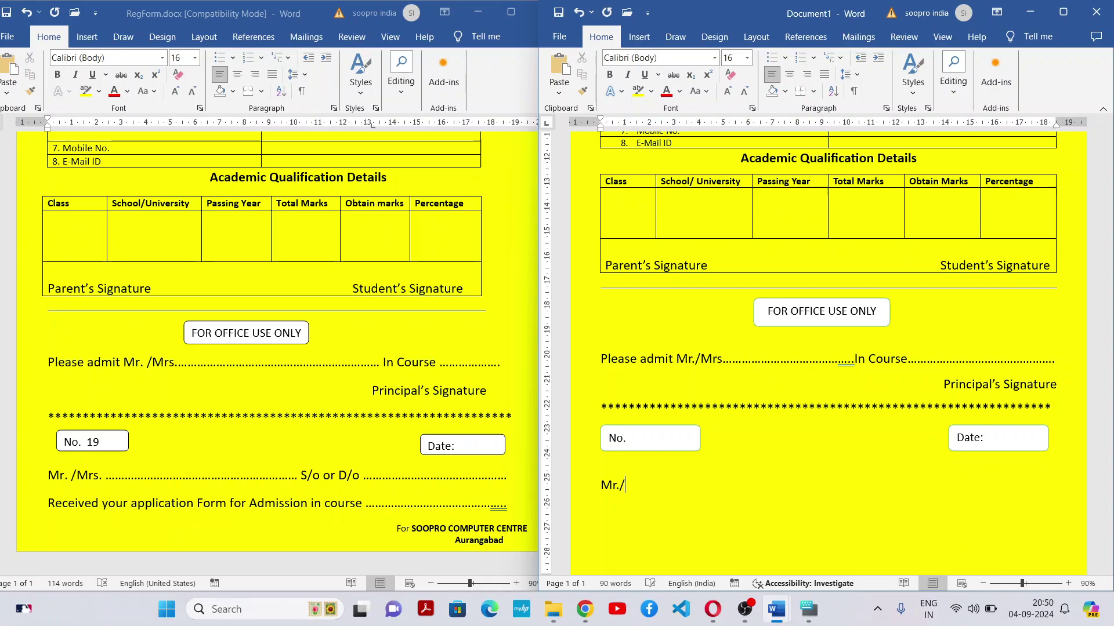
text( Mrs............................................S/O)
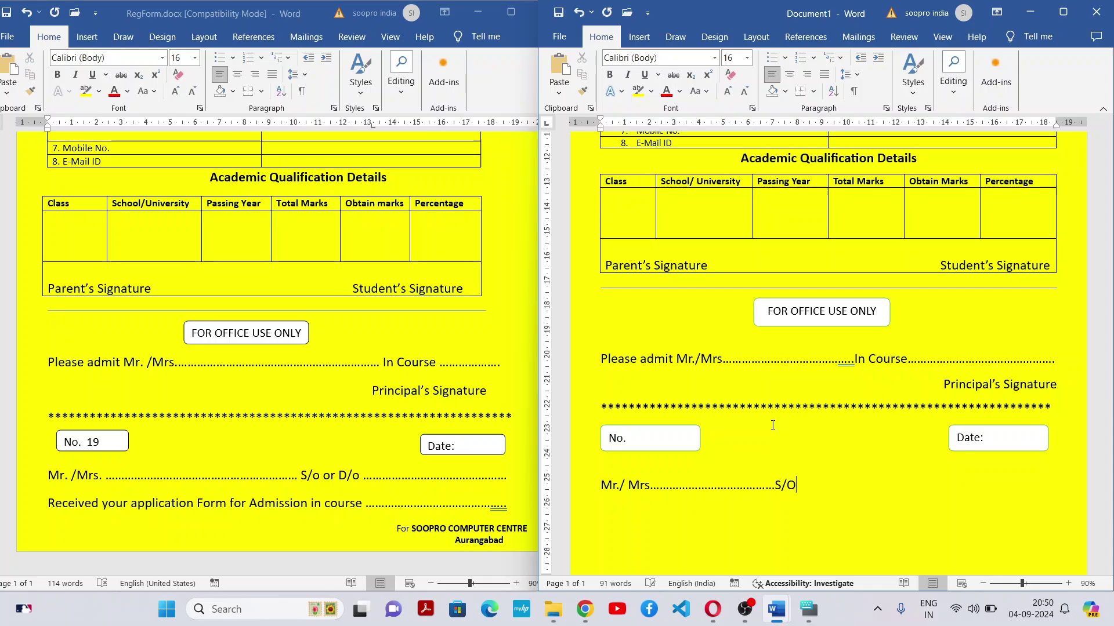
text( or D/O...........................................................................)
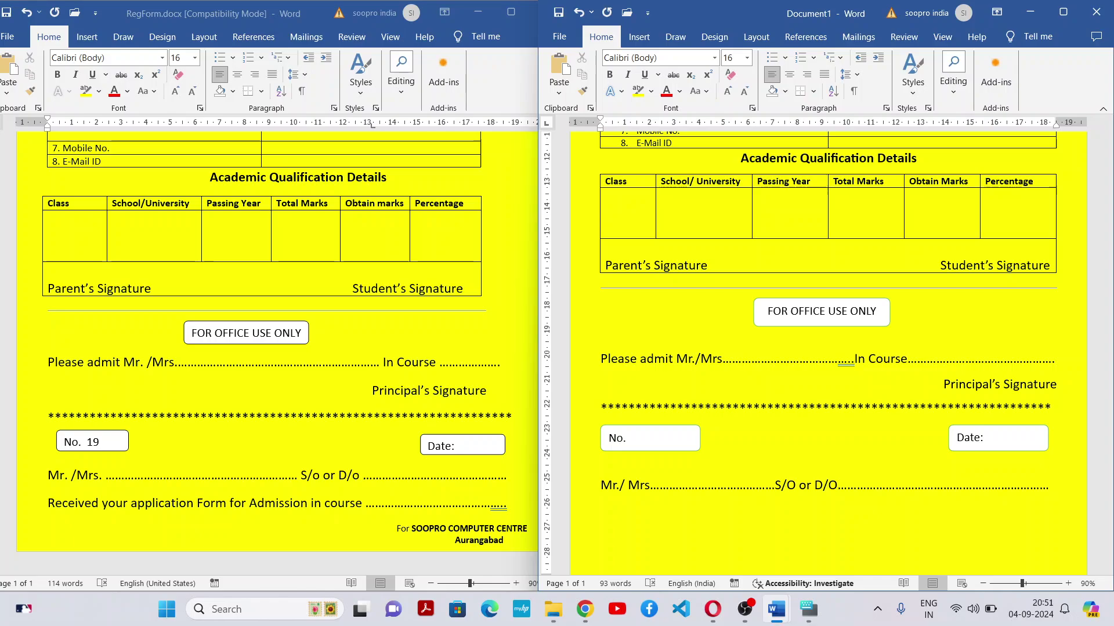
Add the line 'Received your Application Form for Admission in course……' with a dotted blank
key(Return)
text(Received your app)
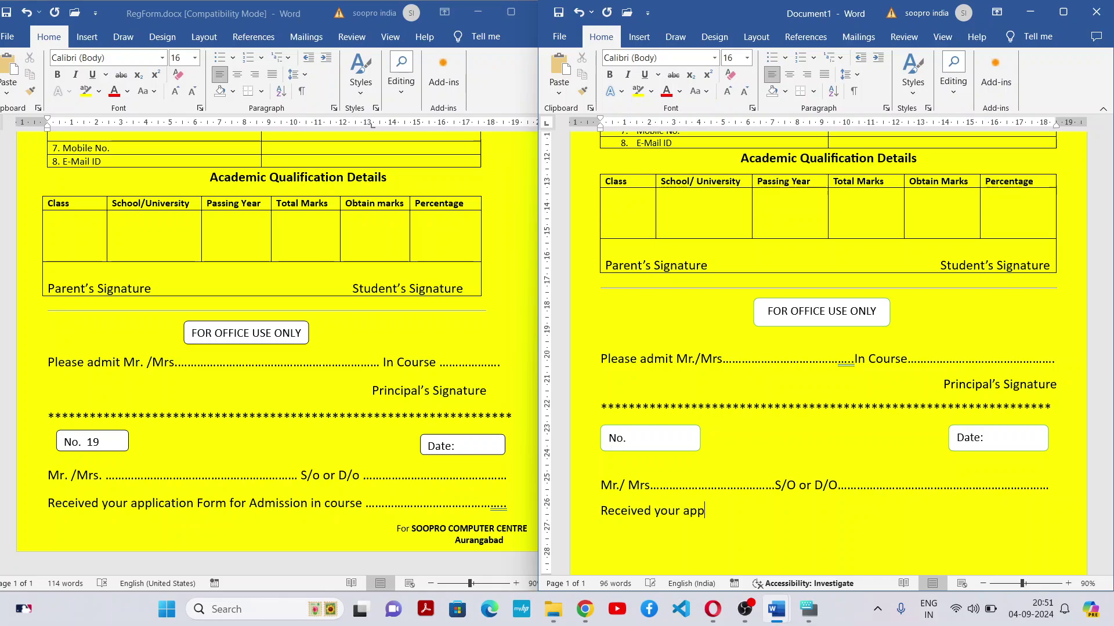
text(lication from)
key(BackSpace)
key(BackSpace)
key(BackSpace)
key(BackSpace)
text(Form)
key(BackSpace)
text(Application Form)
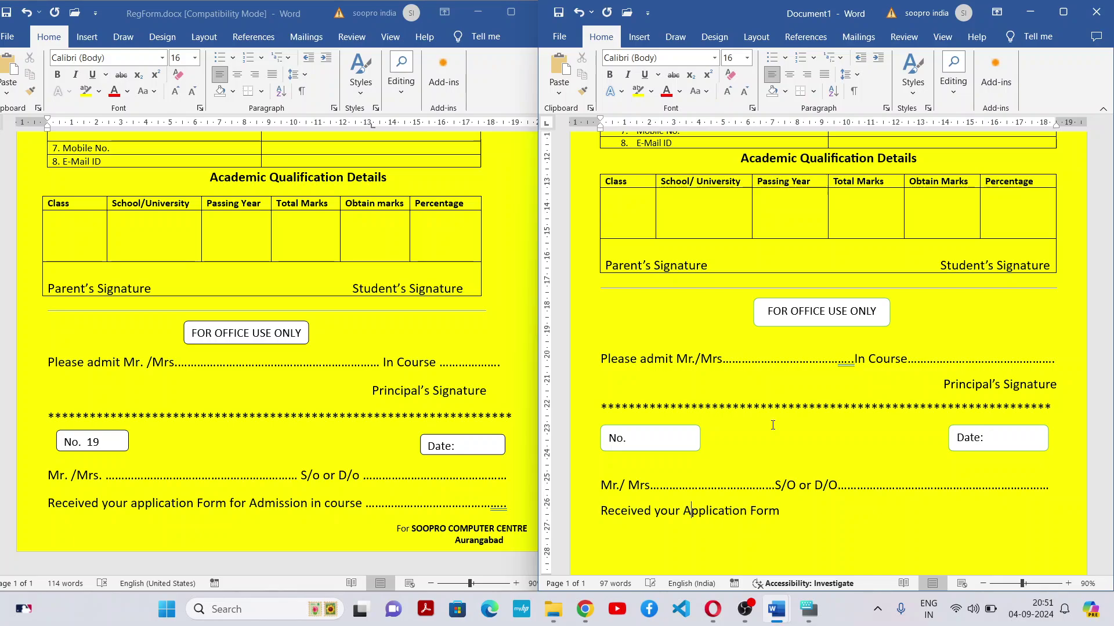
text( for Admission in)
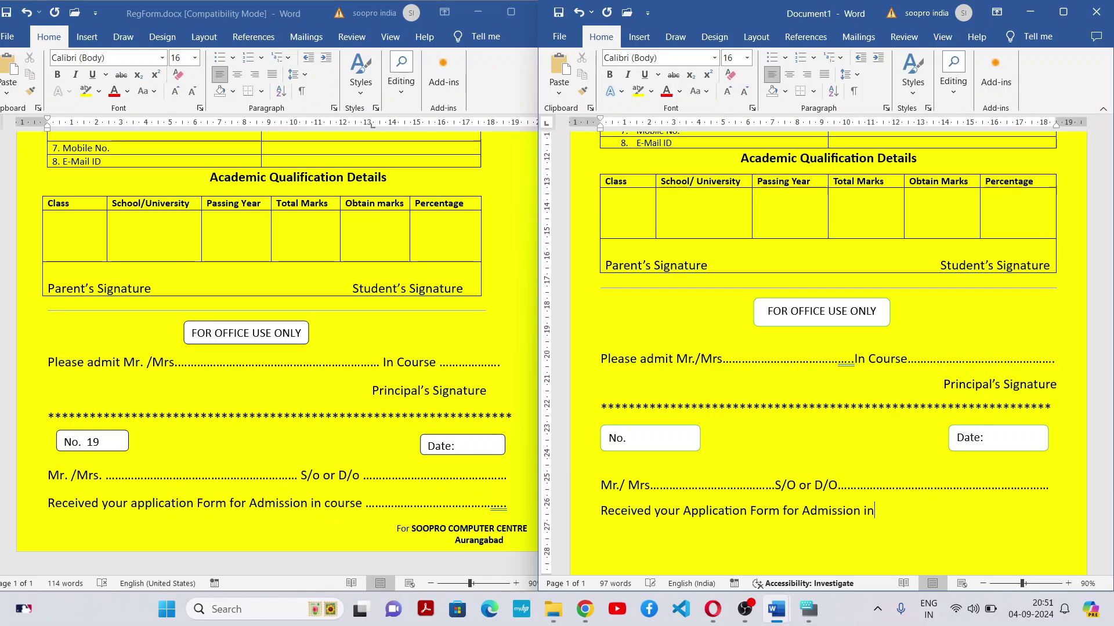
text( course.)
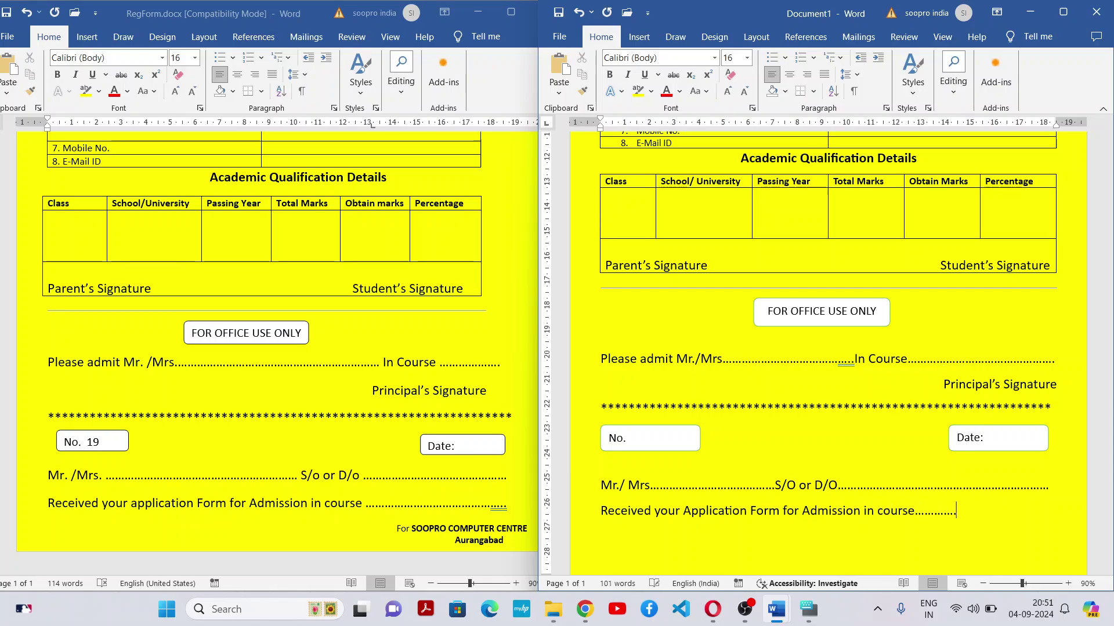
text(...........................)
Close the form with right-aligned 'For SOOPRO Pathshala', name in bold, and 'Aurangabad' beneath
key(ctrl+r)
text(For b)
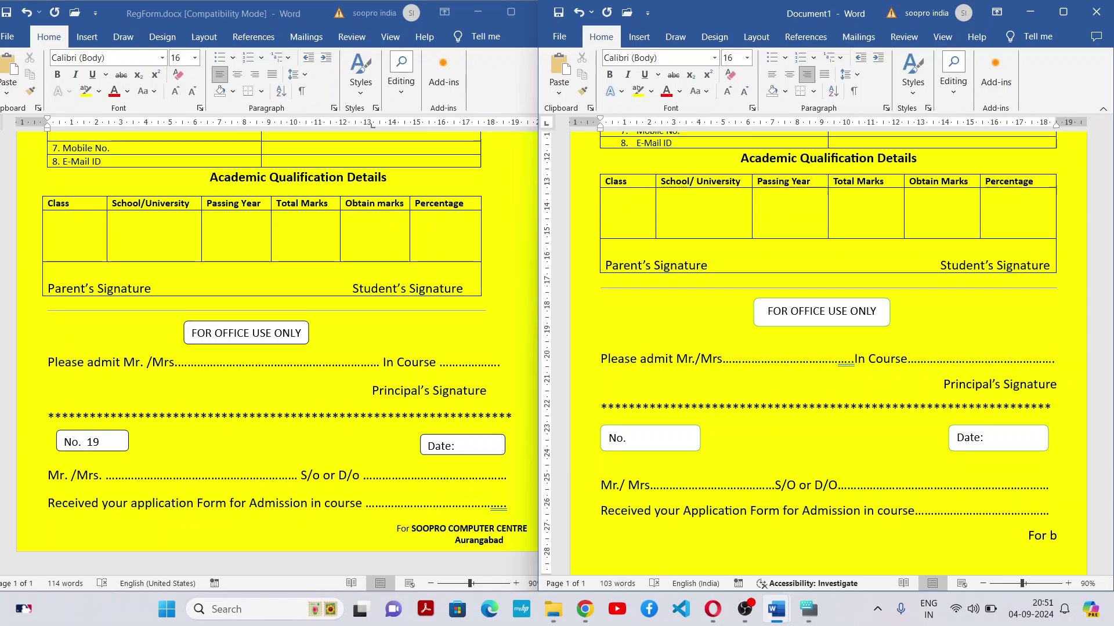
key(BackSpace)
key(ctrl+b)
text(SOO)
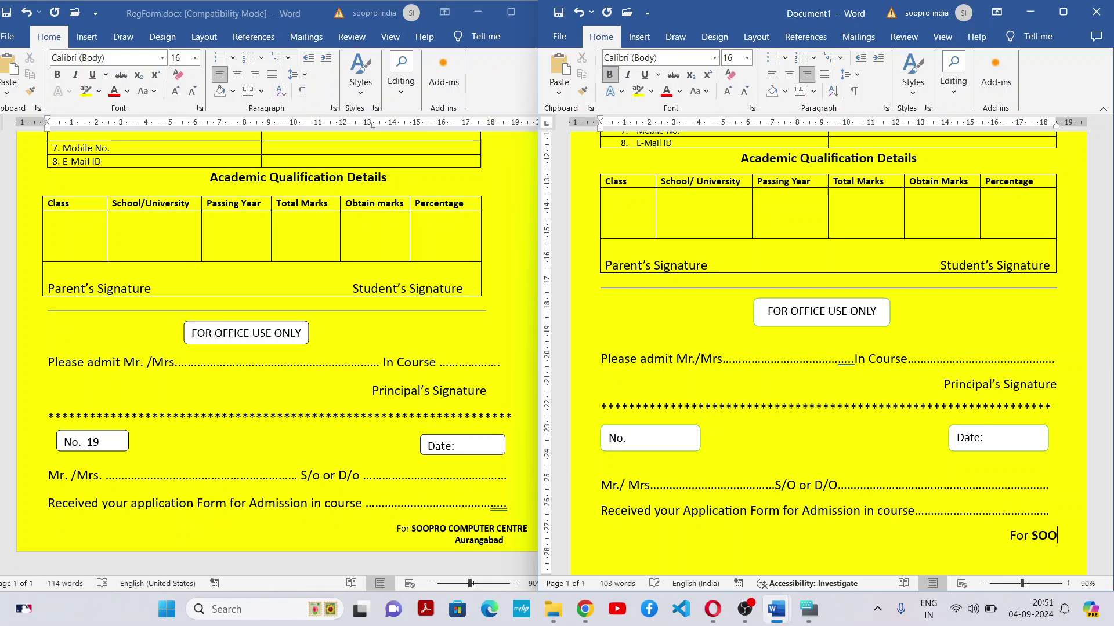
text(PRO)
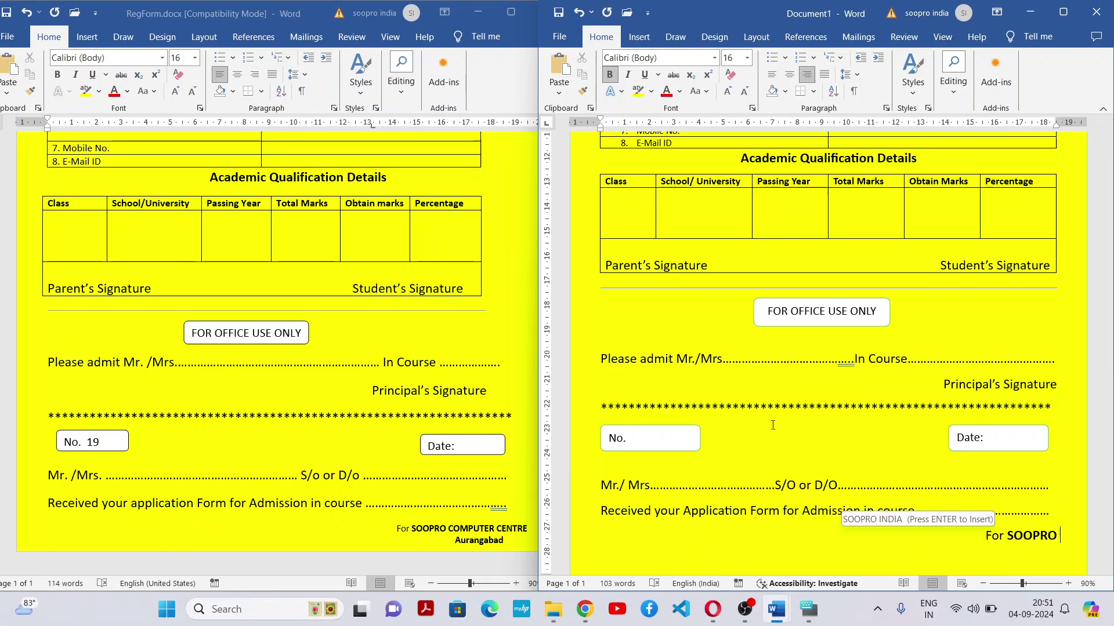
key(ctrl+b)
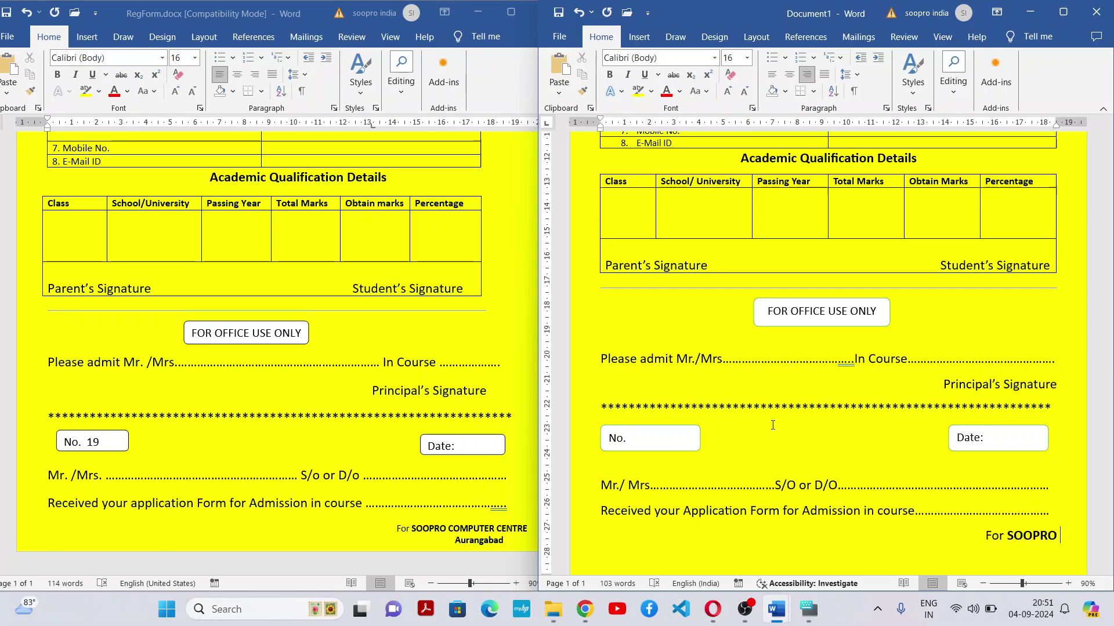
key(ctrl+b)
text(Pathshala)
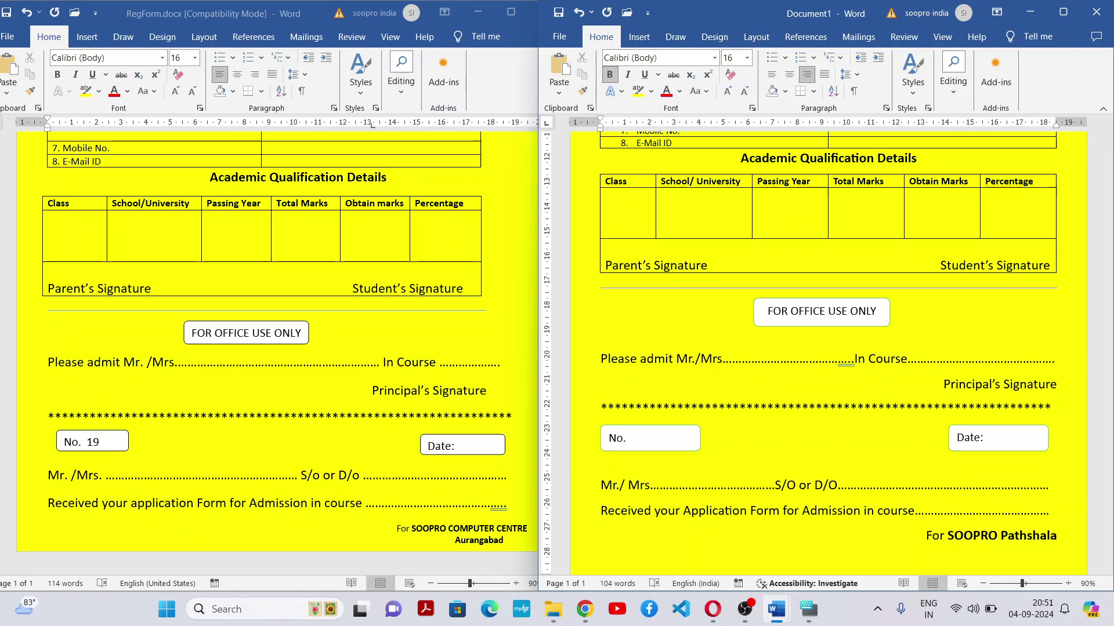
text(Aurangabad)
key(BackSpace)
key(BackSpace)
text(q)
key(BackSpace)
text(ad)
Maximize the Document1 window and scroll back to the top of the finished form
click(1070, 8)
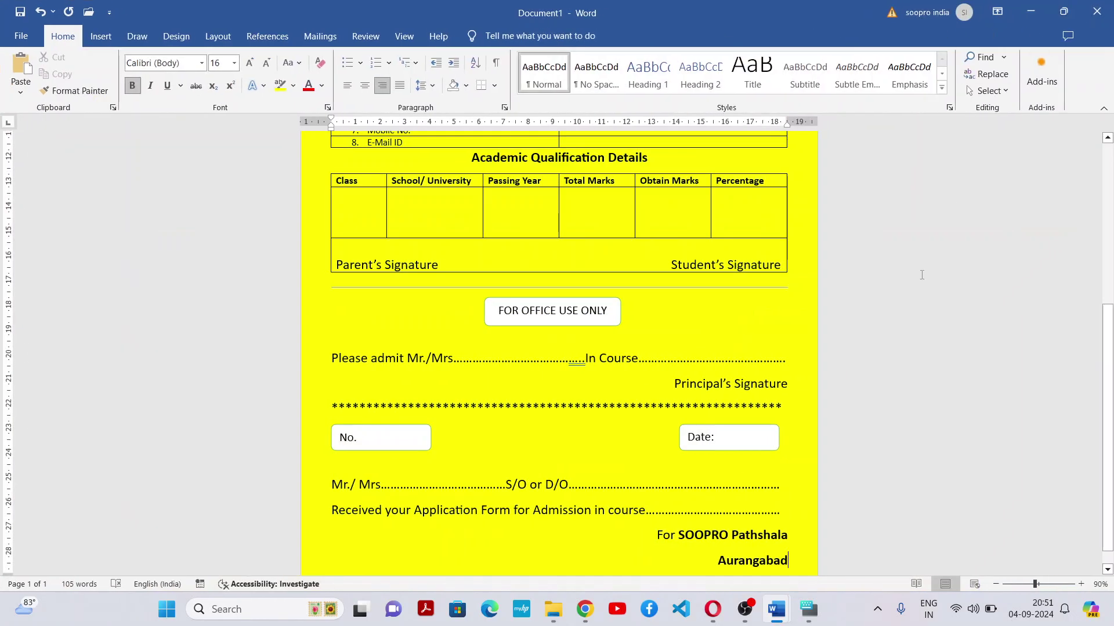
drag(1108, 374, 1111, 202)
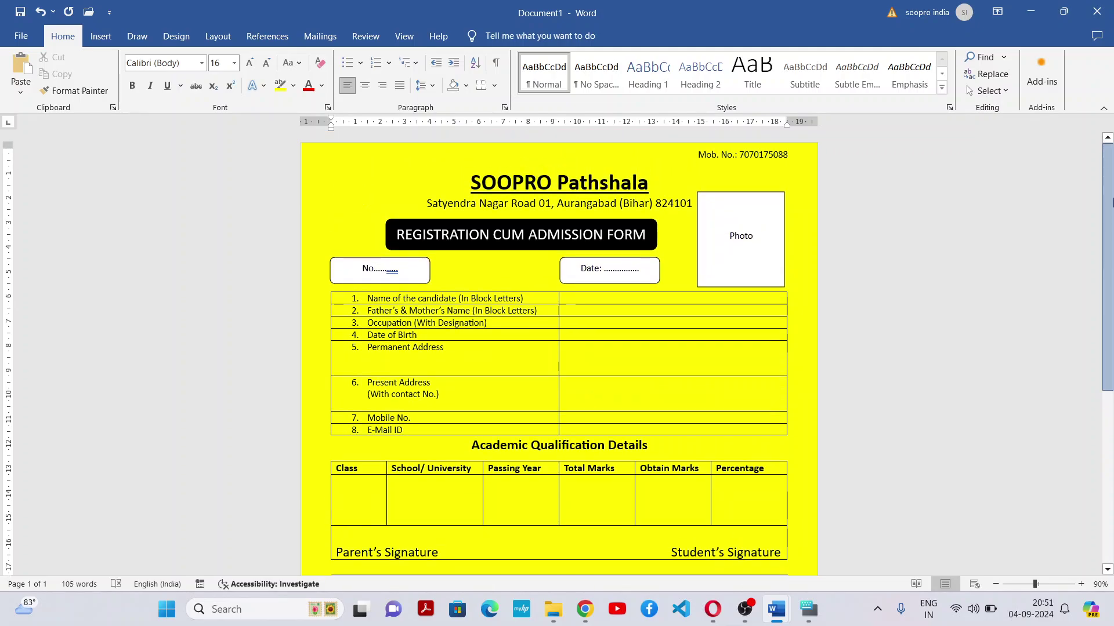
scroll(1111, 200, down, 8)
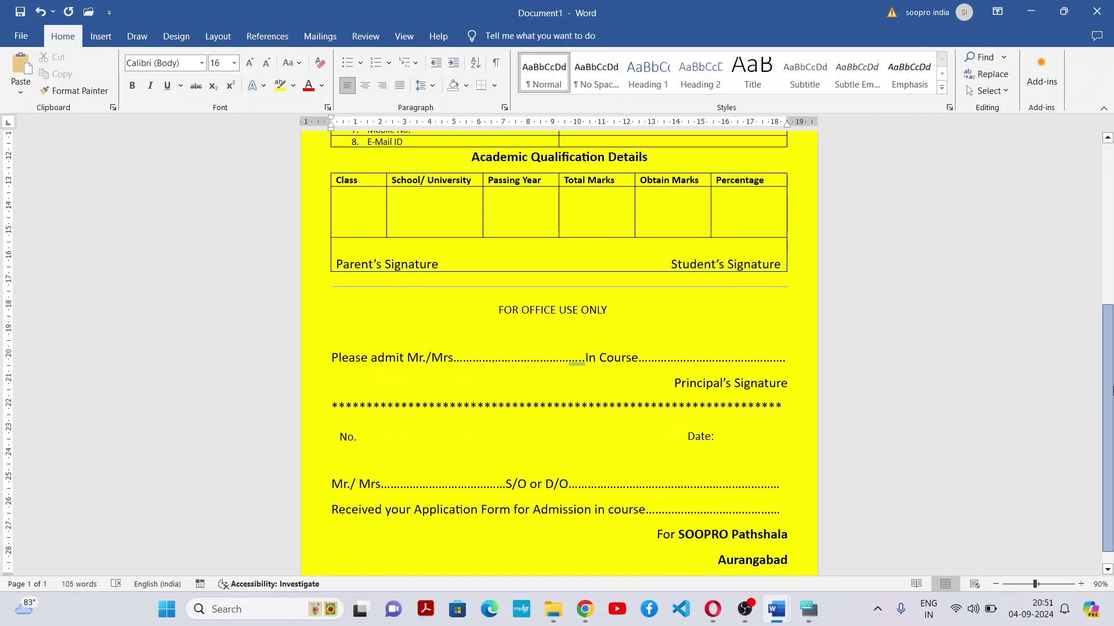
scroll(1111, 200, up, 8)
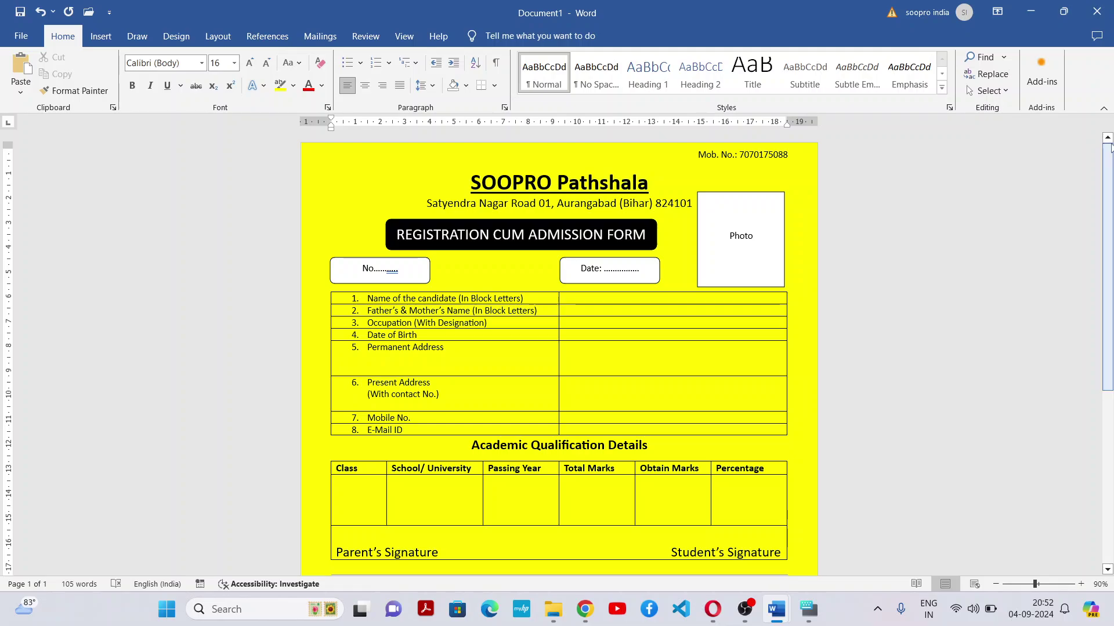
click(17, 36)
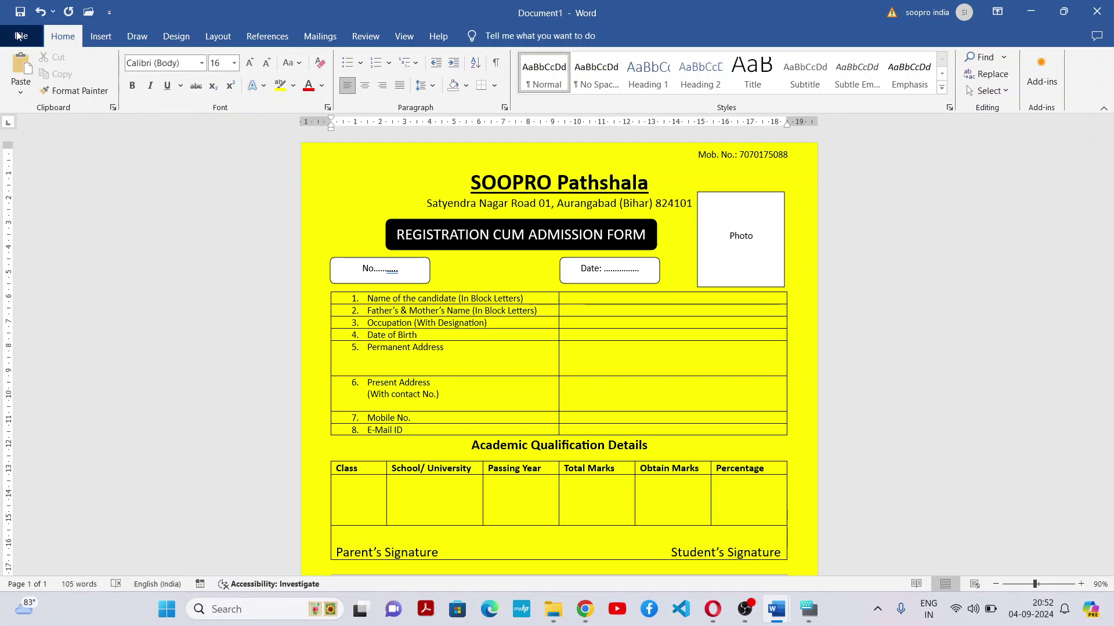
Save the form as PDF 'reg_form' in the Desktop's basics_Computer folder
click(52, 264)
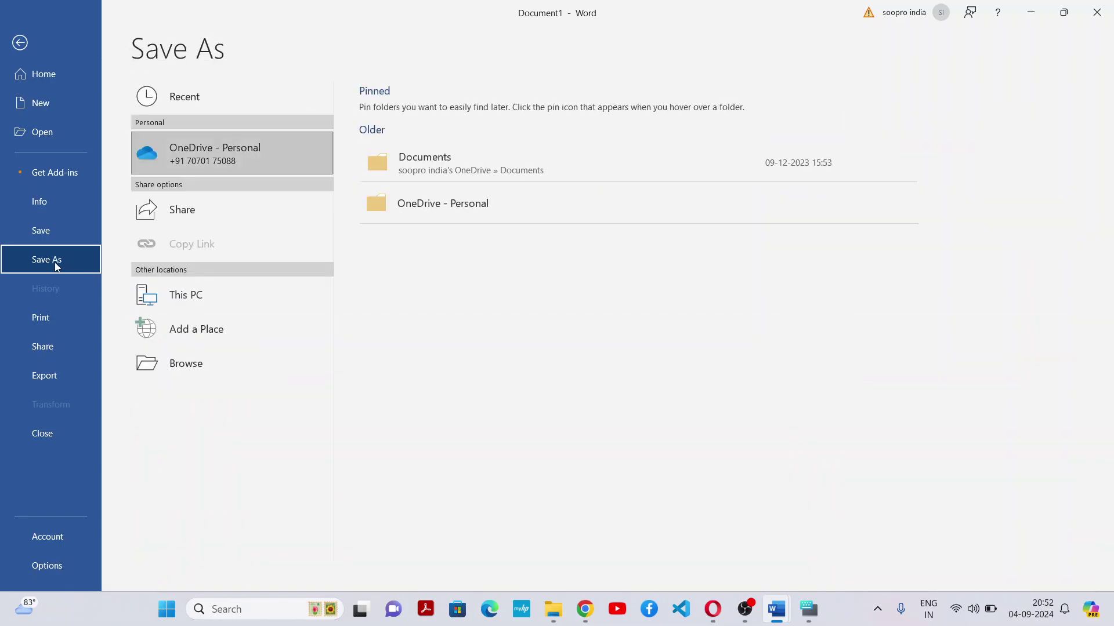
click(266, 304)
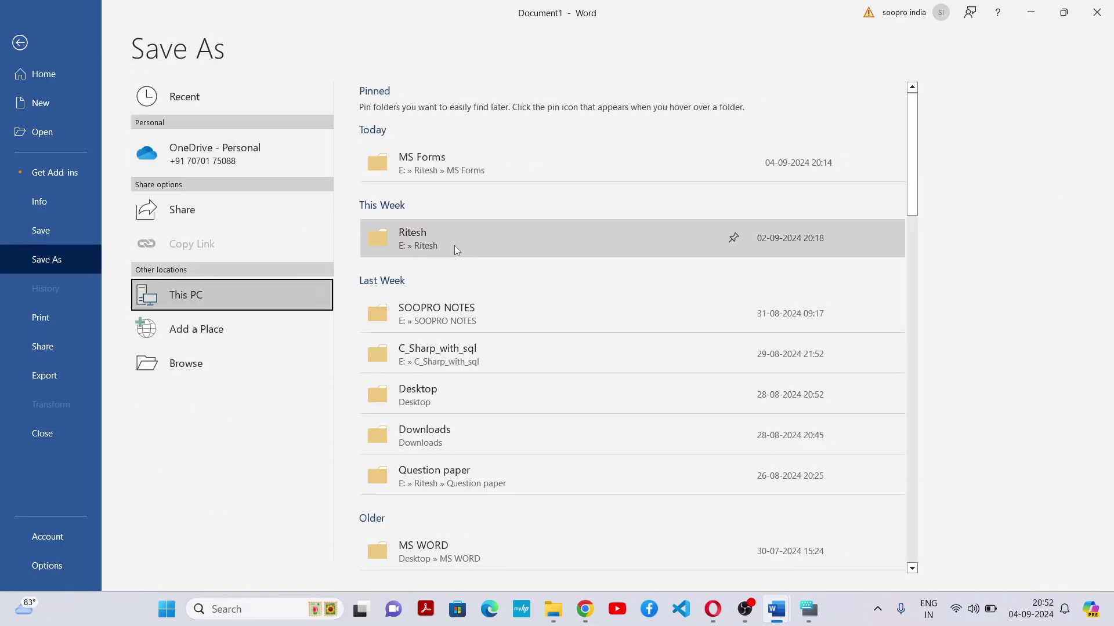
click(445, 394)
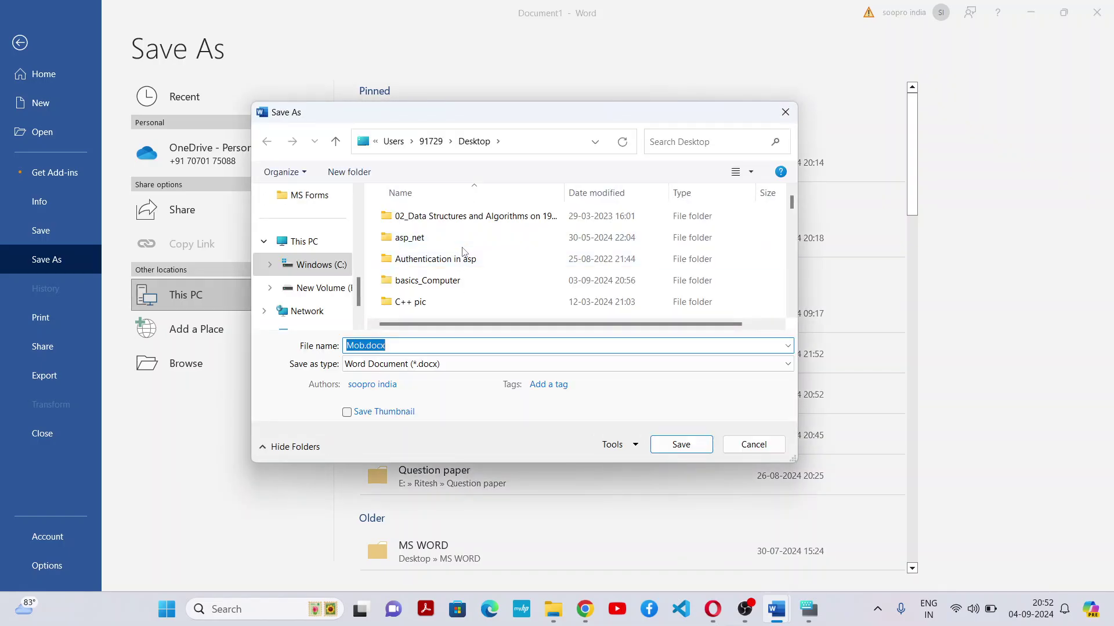
click(443, 284)
double_click(442, 284)
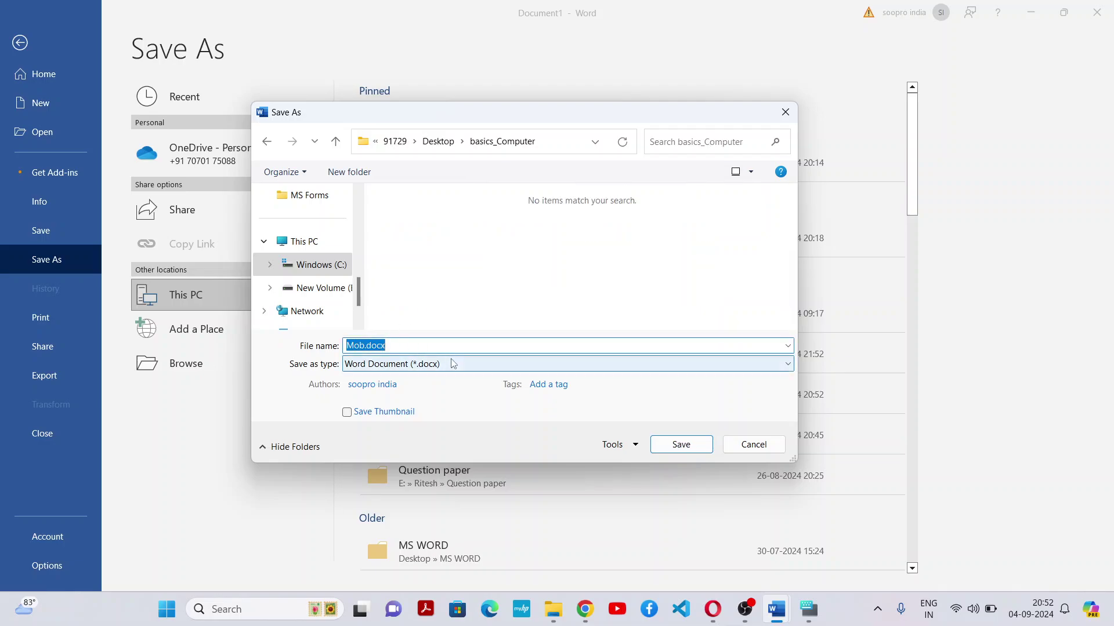
text(reg_form)
click(433, 370)
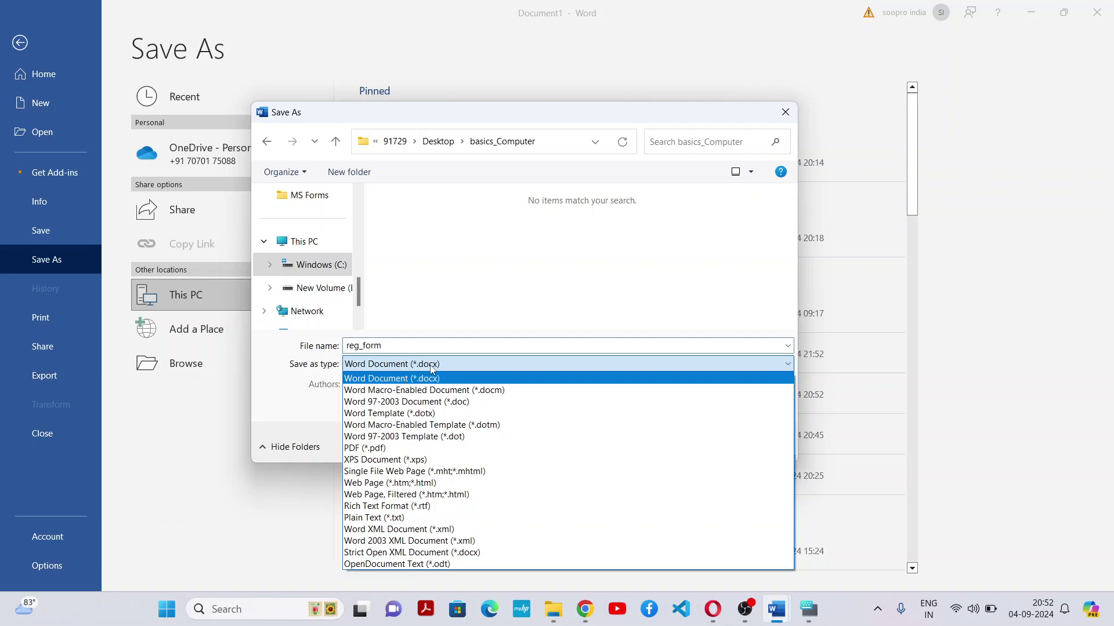
click(377, 452)
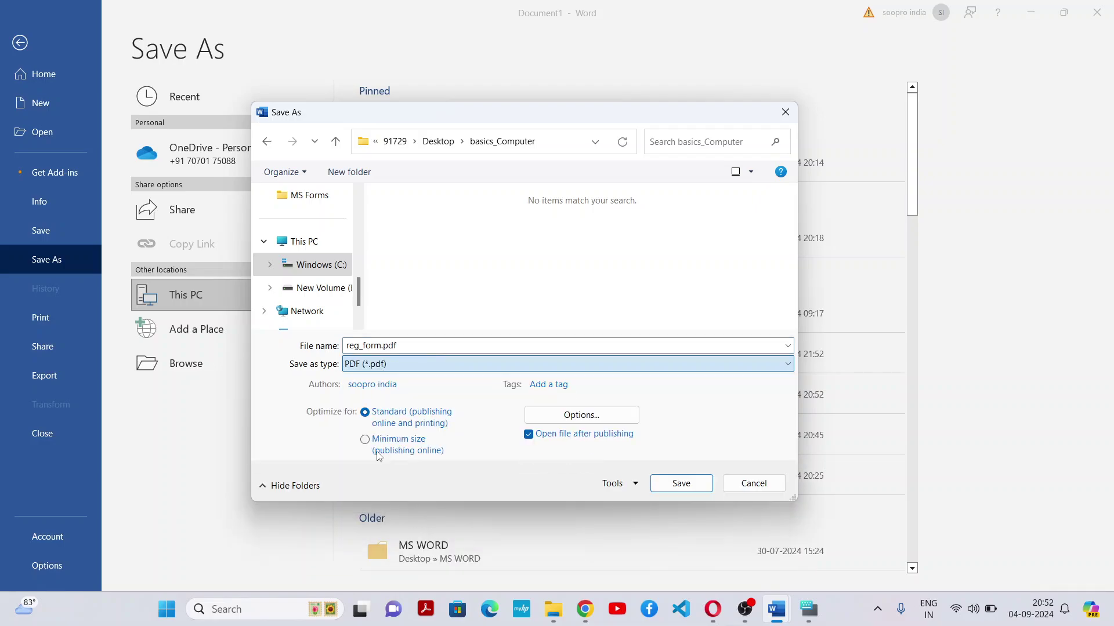
click(682, 484)
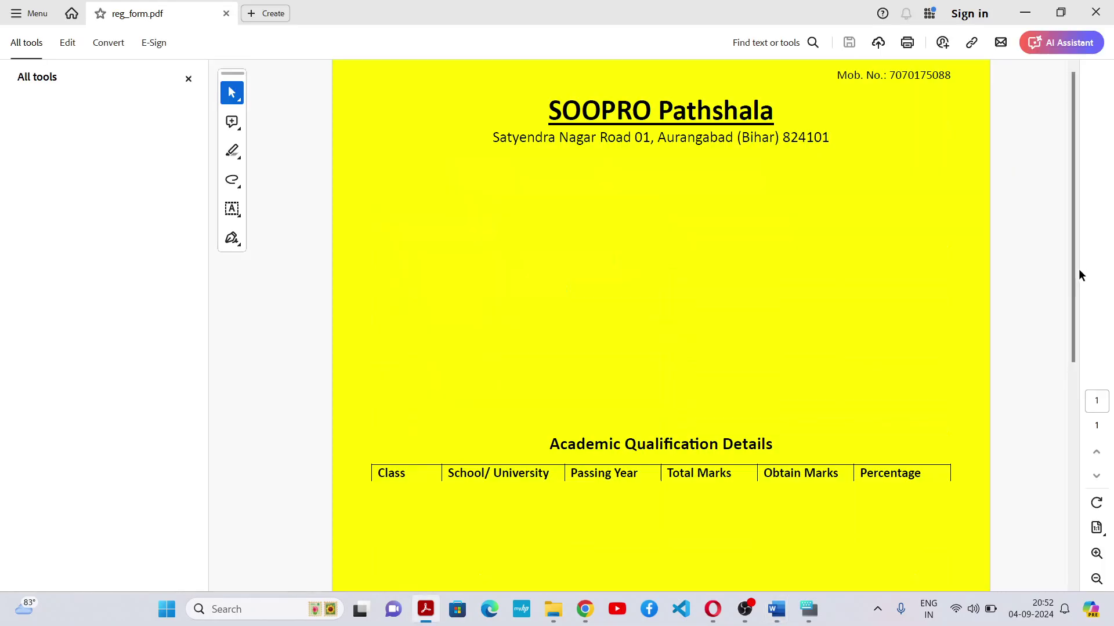
Scroll through the exported reg_form.pdf in Acrobat, then return to Word's Document1
mouse_move(1074, 269)
mouse_down()
mouse_move(1081, 483)
mouse_move(1081, 242)
mouse_move(1059, 438)
mouse_move(1077, 270)
mouse_up()
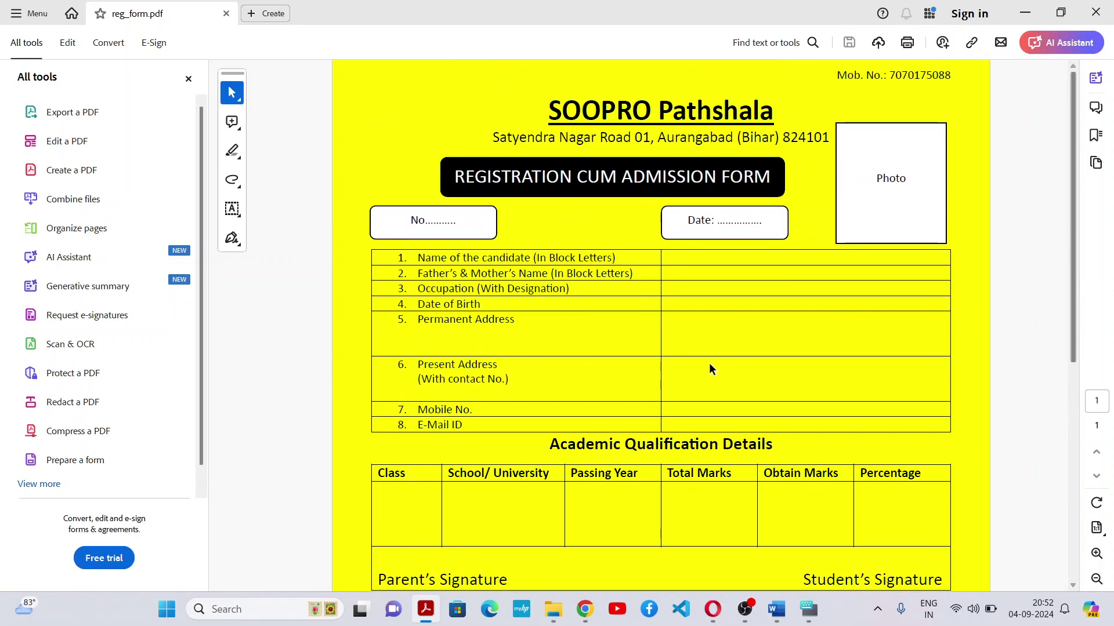
key(alt+Tab)
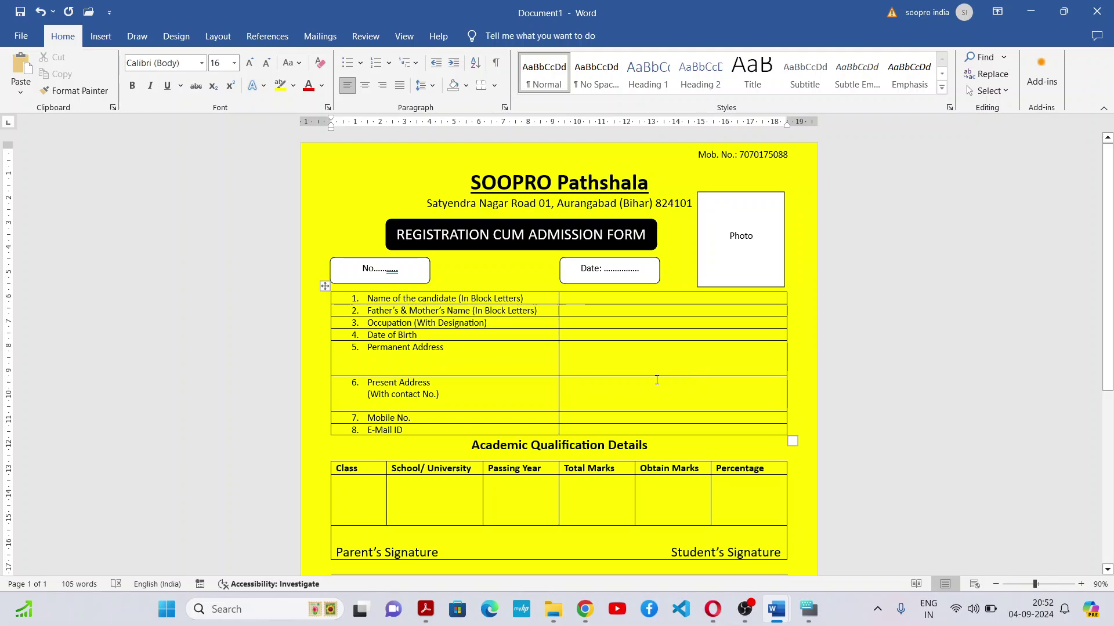
Scroll down the yellow form, then switch to the Google Meet call in Chrome
drag(1105, 270, 1112, 377)
key(alt+Tab)
key(alt+Tab)
key(alt+Tab)
key(alt+Tab)
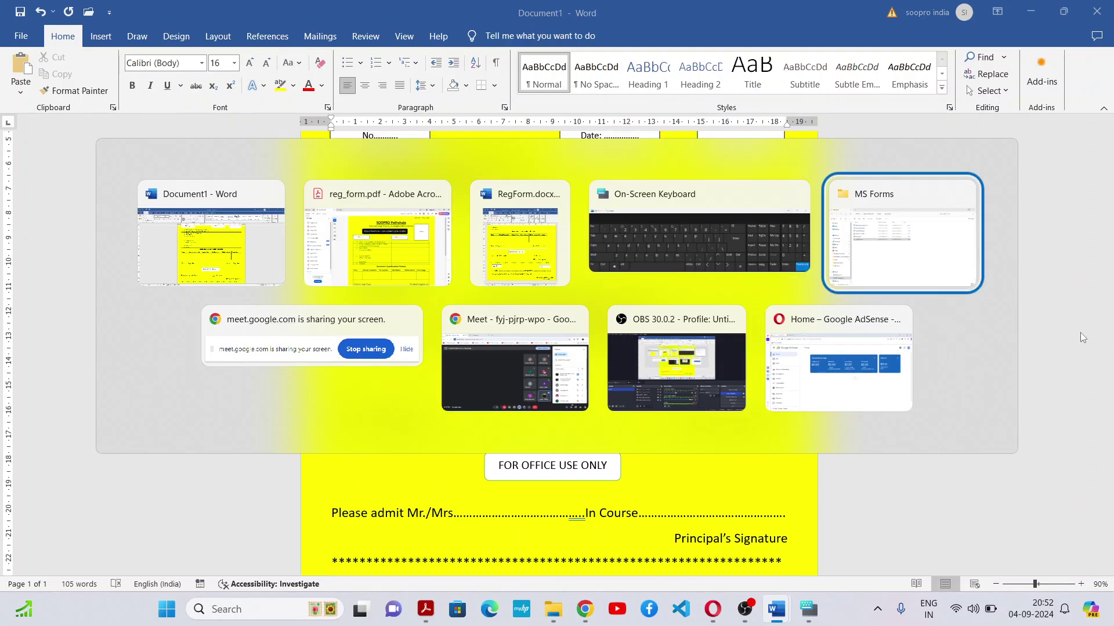
key(alt+Tab)
key(alt+Tab)
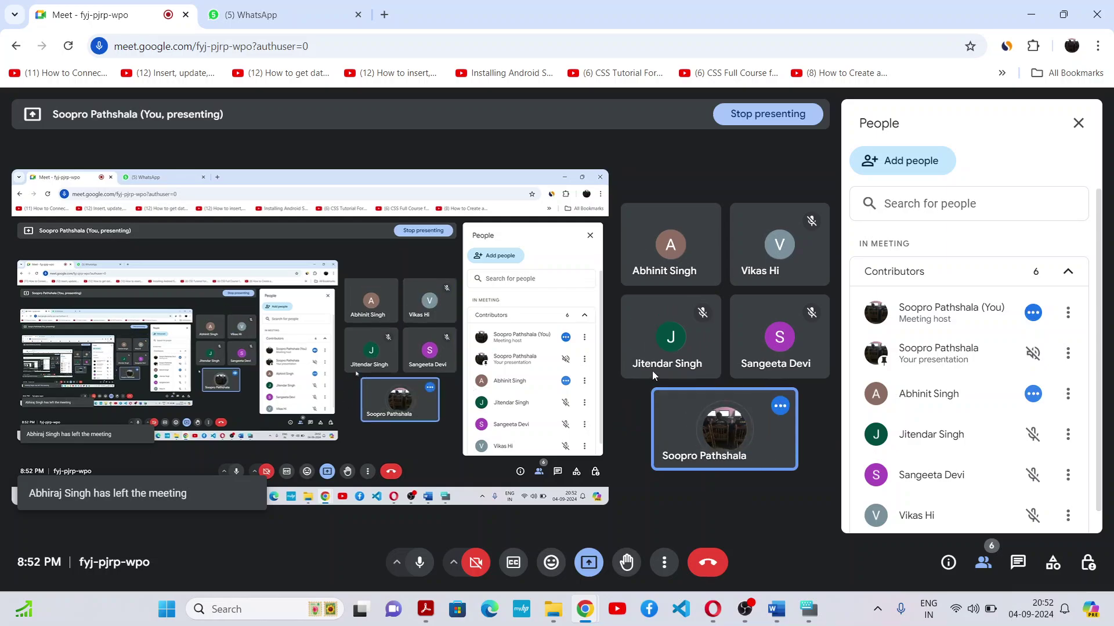
mouse_move(732, 443)
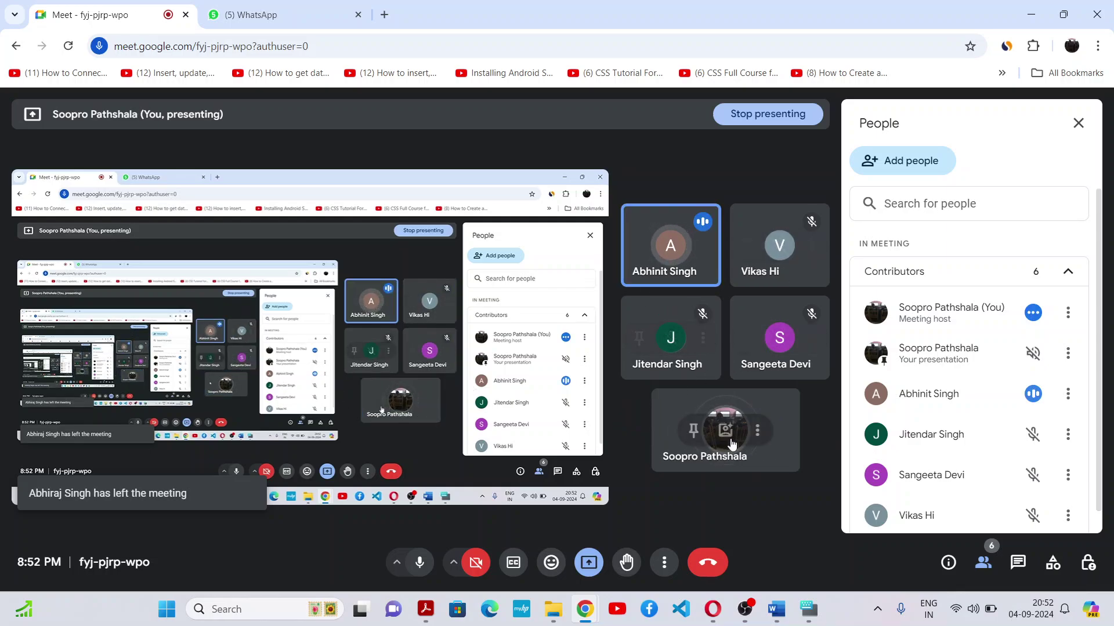